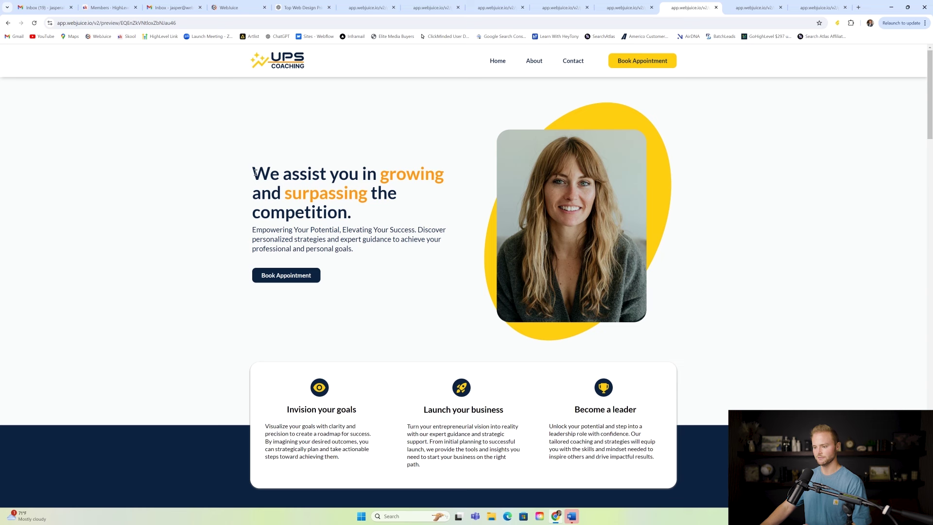
- Highlight the UPS Coaching hero heading and paragraph text
{"action": "left_click_drag", "start_coordinate": [254, 171], "coordinate": [389, 254]}
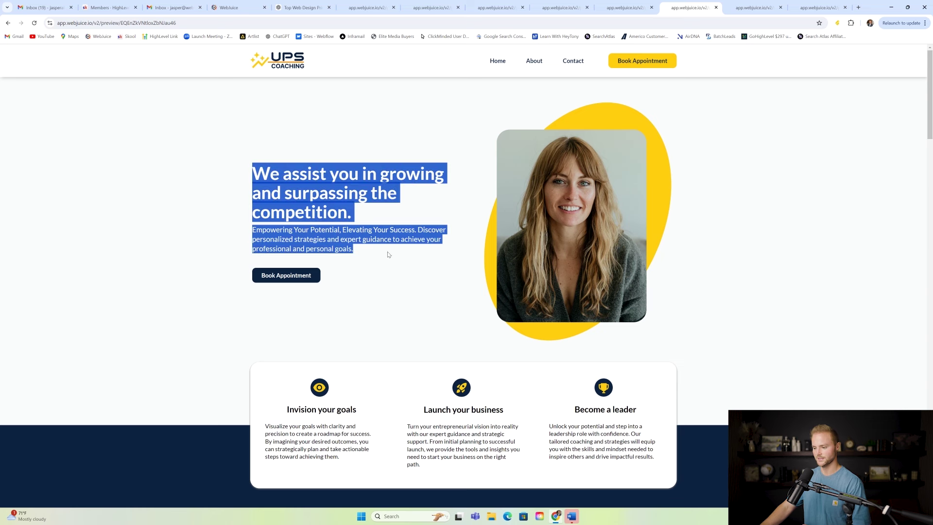
- Highlight the orange words 'growing' and 'surpassing' in the coaching hero text
{"action": "left_click", "coordinate": [422, 301]}
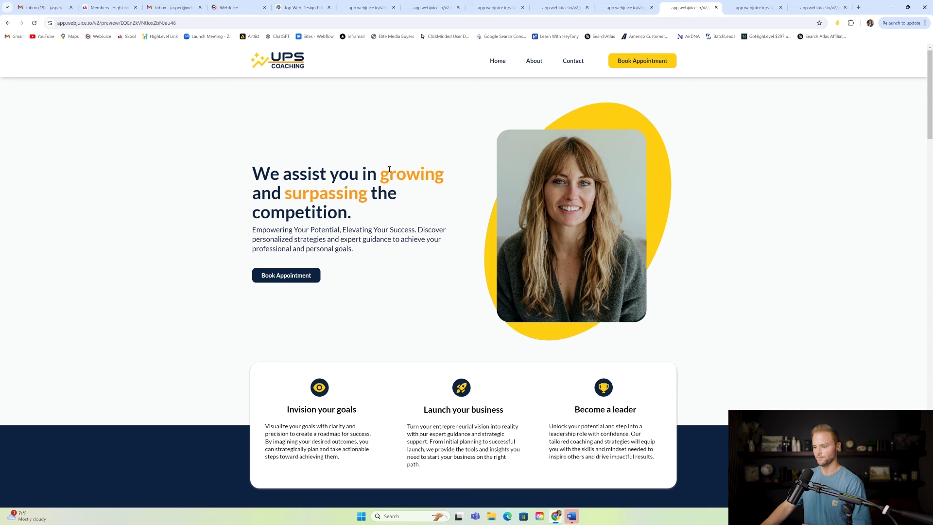
{"action": "left_click_drag", "start_coordinate": [397, 176], "coordinate": [443, 177]}
{"action": "left_click", "coordinate": [317, 193]}
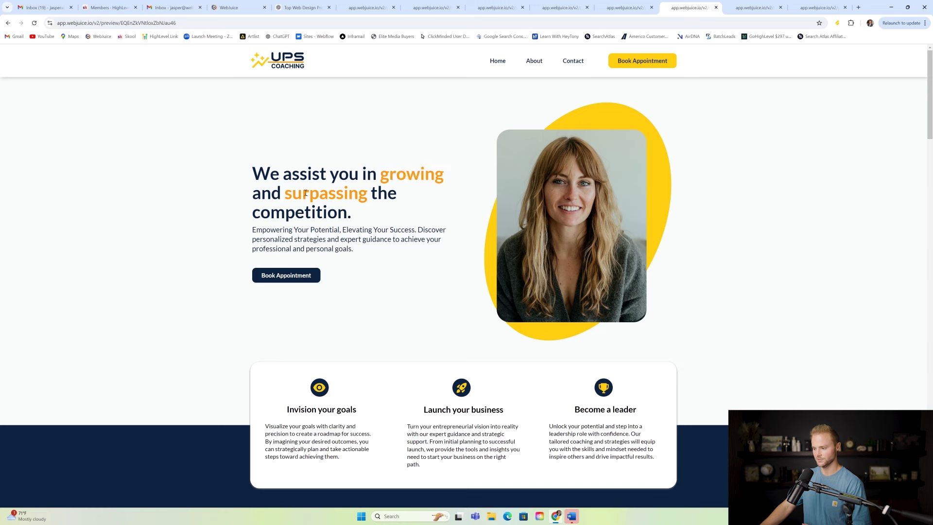
{"action": "left_click_drag", "start_coordinate": [288, 194], "coordinate": [353, 196]}
{"action": "left_click", "coordinate": [372, 223]}
- Scroll down through the rest of the UPS Coaching preview
{"action": "scroll", "coordinate": [462, 183], "scroll_direction": "down", "scroll_amount": 4}
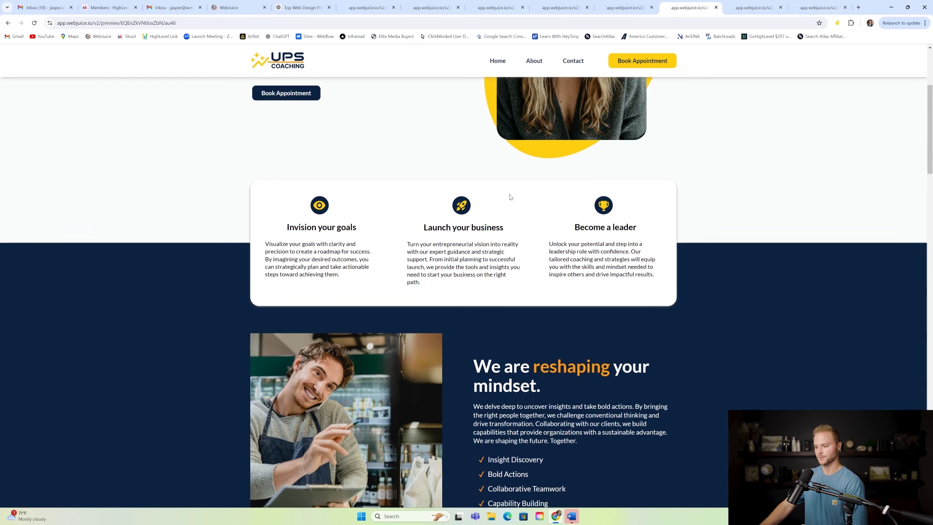
{"action": "scroll", "coordinate": [510, 196], "scroll_direction": "down", "scroll_amount": 6}
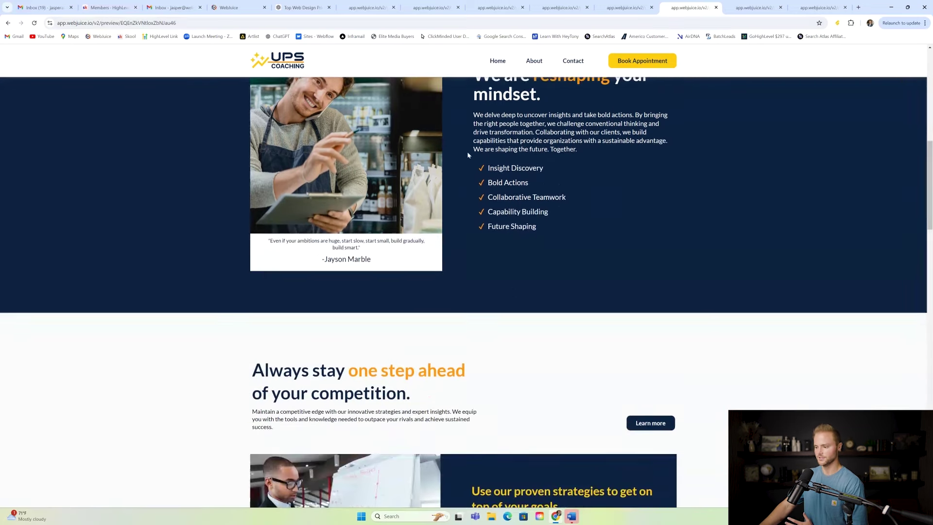
{"action": "scroll", "coordinate": [467, 157], "scroll_direction": "down", "scroll_amount": 2}
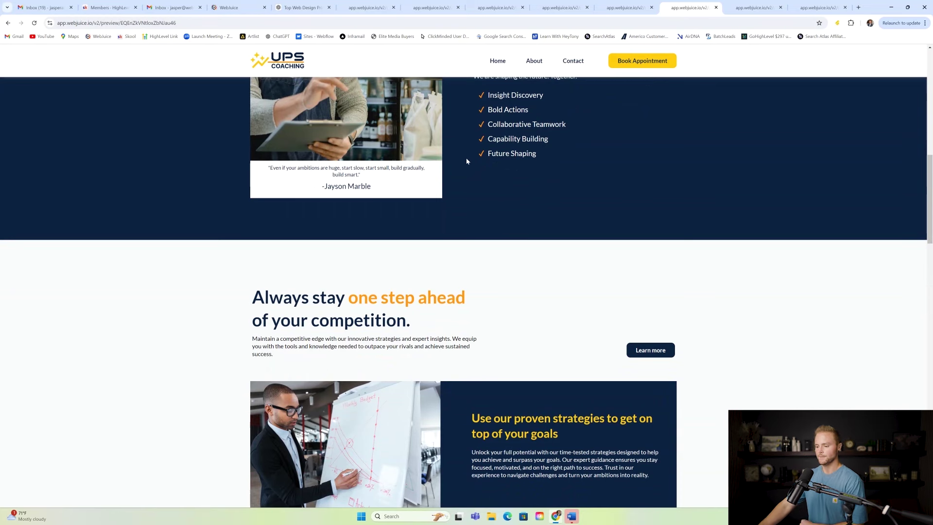
{"action": "scroll", "coordinate": [485, 121], "scroll_direction": "down", "scroll_amount": 5}
{"action": "scroll", "coordinate": [503, 119], "scroll_direction": "down", "scroll_amount": 8}
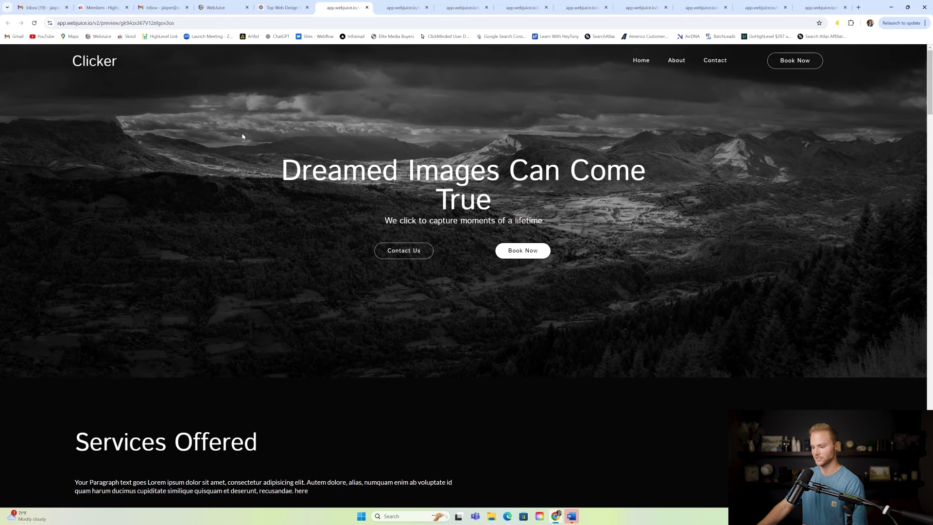
- Scroll through the Clicker preview's services and projects sections
{"action": "scroll", "coordinate": [248, 134], "scroll_direction": "down", "scroll_amount": 7}
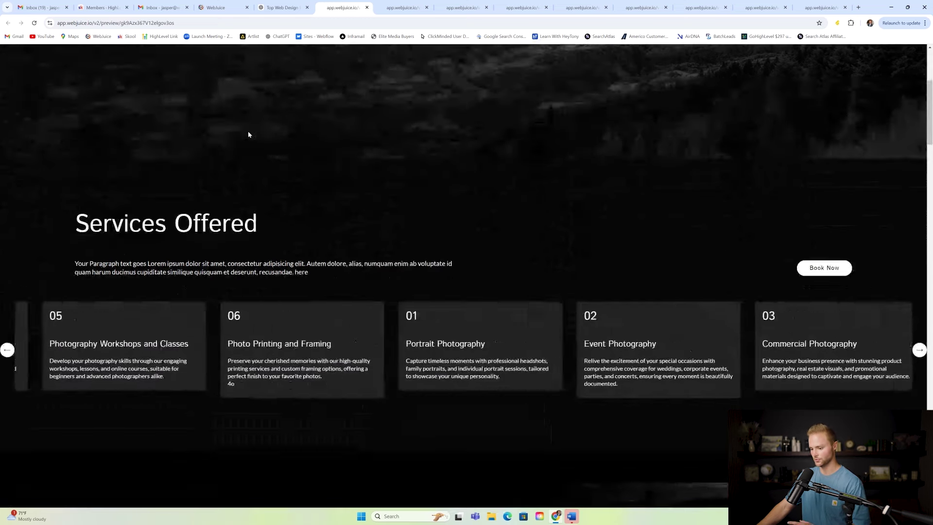
{"action": "scroll", "coordinate": [272, 123], "scroll_direction": "down", "scroll_amount": 8}
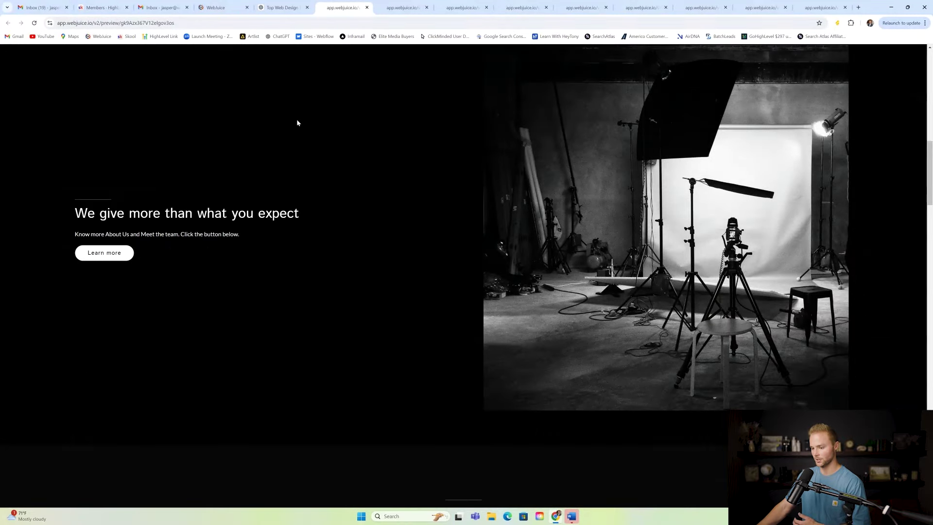
{"action": "scroll", "coordinate": [307, 118], "scroll_direction": "down", "scroll_amount": 8}
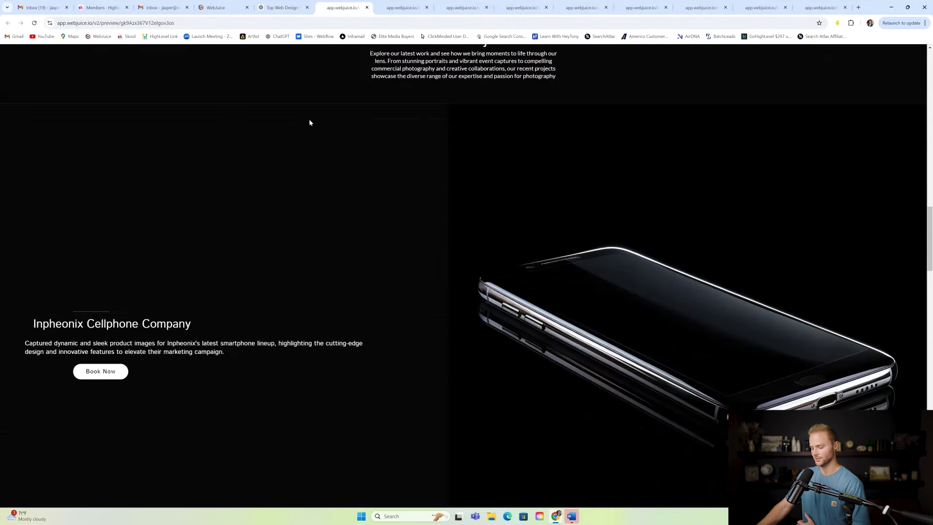
{"action": "scroll", "coordinate": [351, 165], "scroll_direction": "up", "scroll_amount": 8}
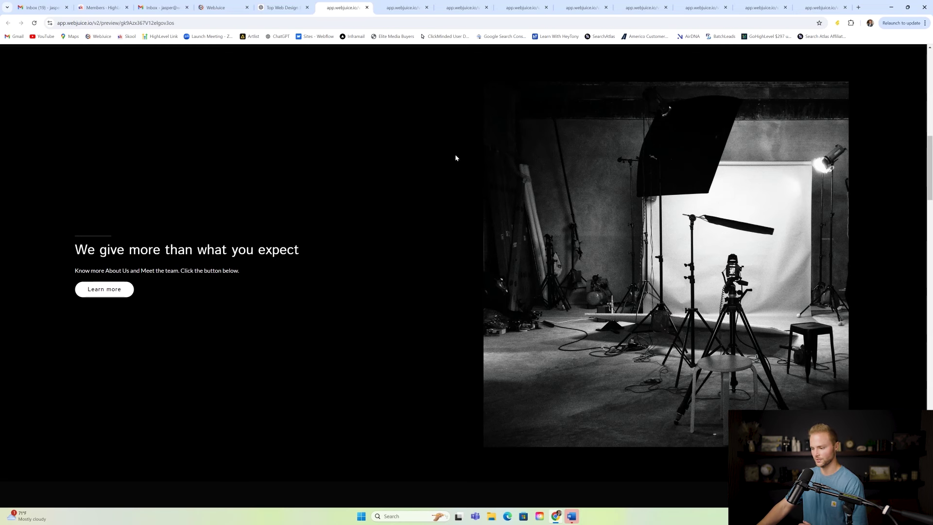
{"action": "scroll", "coordinate": [455, 158], "scroll_direction": "down", "scroll_amount": 10}
{"action": "scroll", "coordinate": [462, 161], "scroll_direction": "down", "scroll_amount": 8}
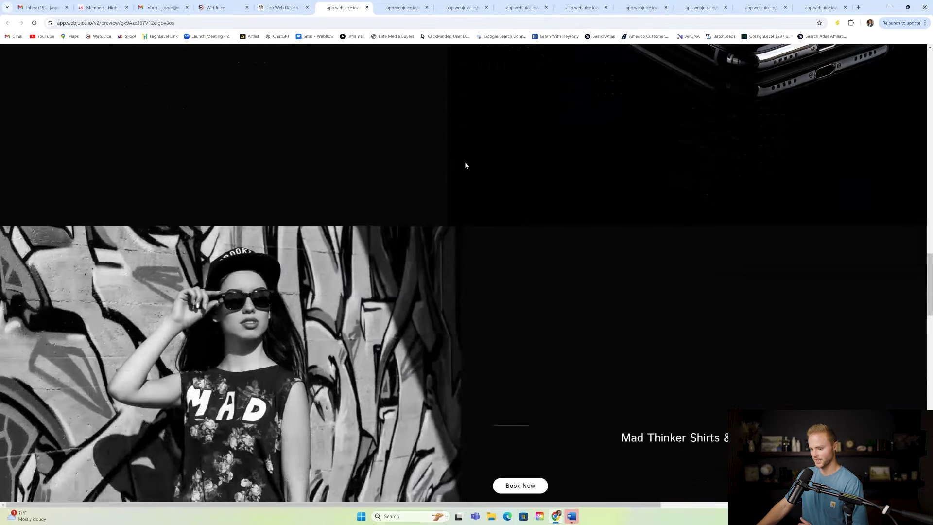
{"action": "scroll", "coordinate": [464, 165], "scroll_direction": "down", "scroll_amount": 4}
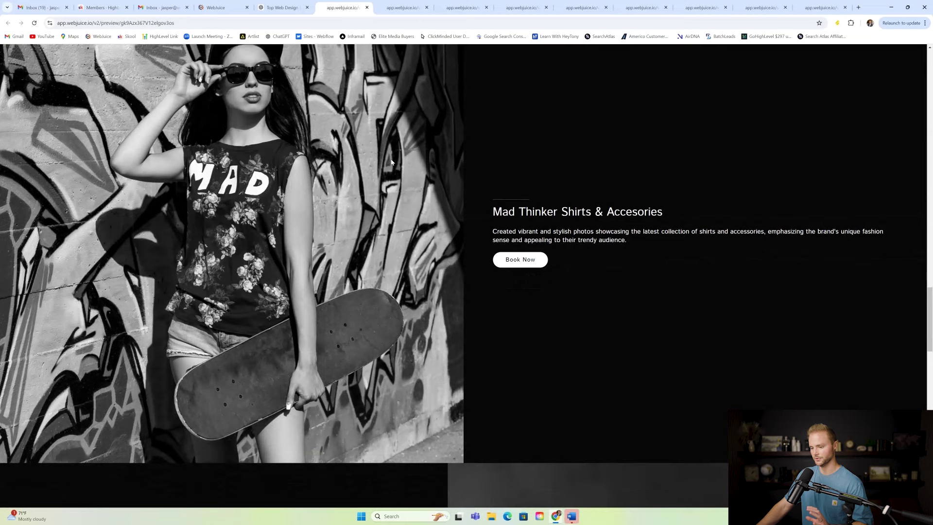
{"action": "scroll", "coordinate": [478, 155], "scroll_direction": "down", "scroll_amount": 8}
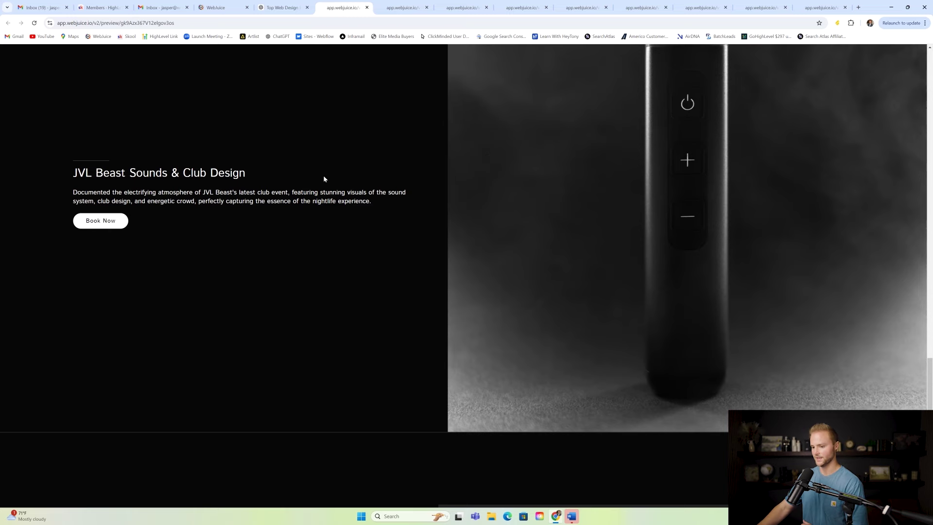
{"action": "scroll", "coordinate": [412, 209], "scroll_direction": "up", "scroll_amount": 8}
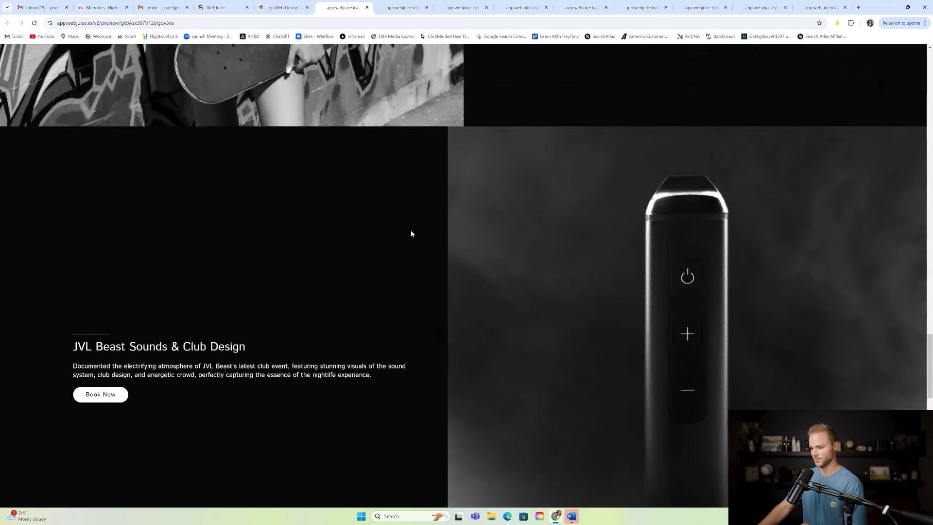
{"action": "scroll", "coordinate": [450, 222], "scroll_direction": "up", "scroll_amount": 10}
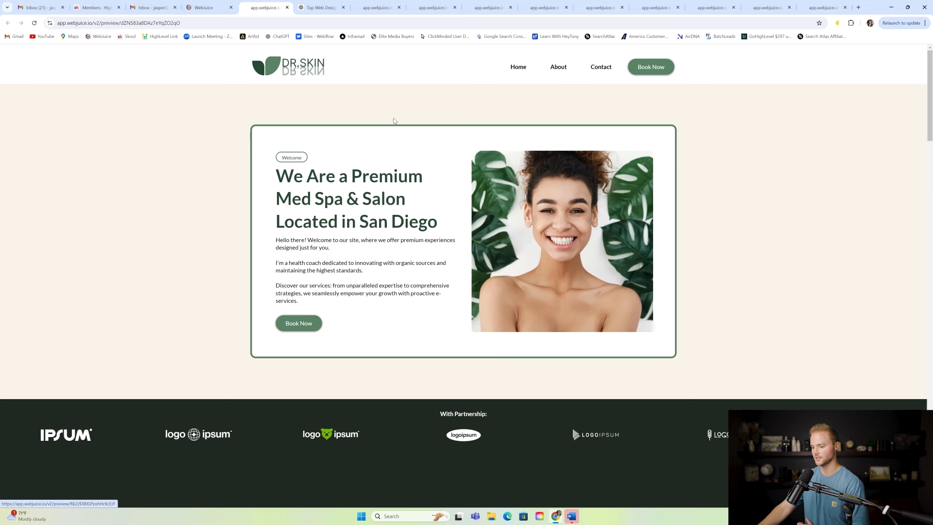
{"action": "scroll", "coordinate": [340, 209], "scroll_direction": "down", "scroll_amount": 2}
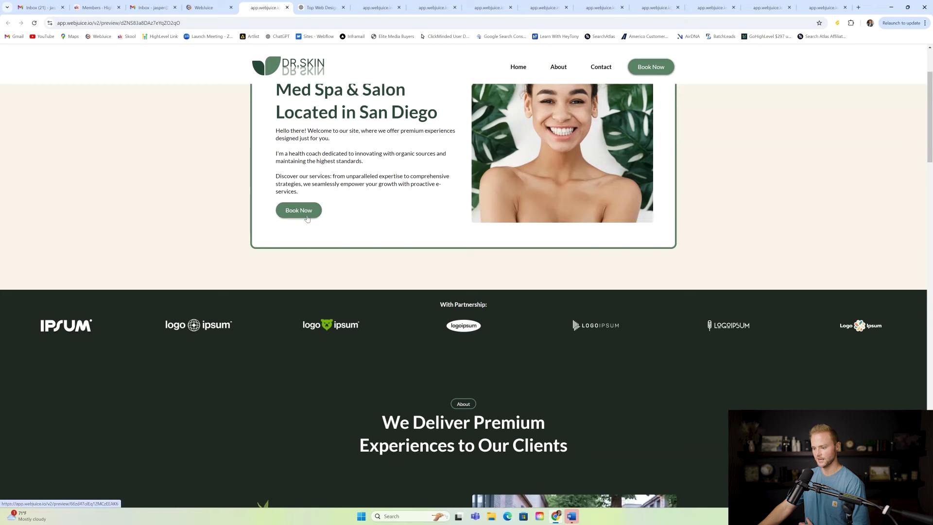
{"action": "scroll", "coordinate": [313, 218], "scroll_direction": "down", "scroll_amount": 7}
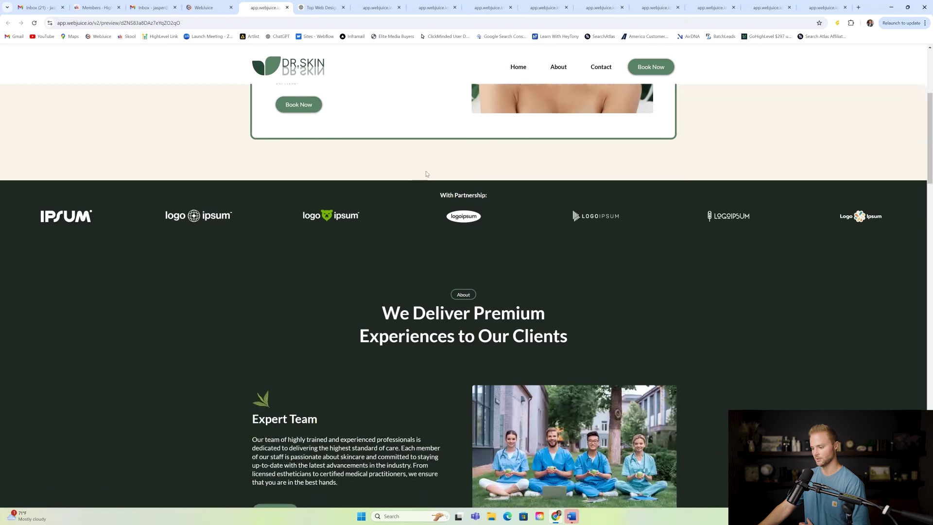
{"action": "scroll", "coordinate": [440, 147], "scroll_direction": "down", "scroll_amount": 2}
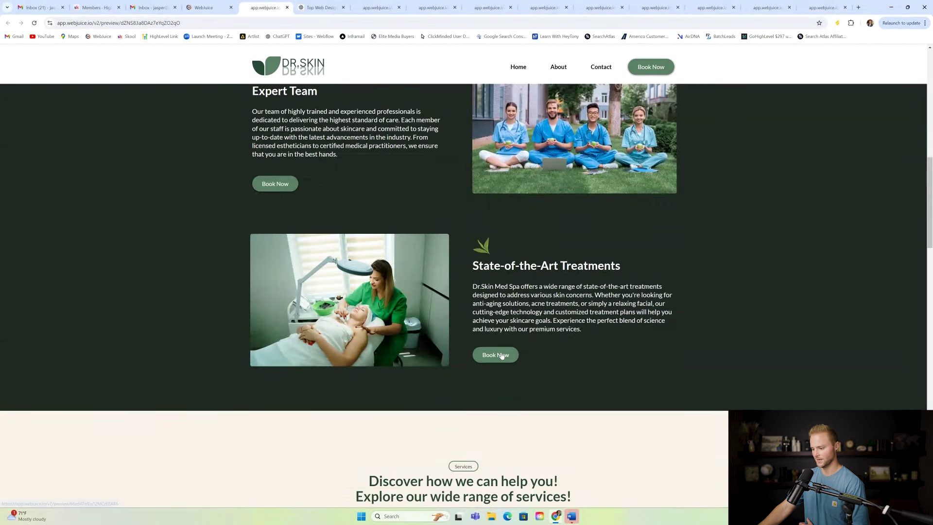
{"action": "scroll", "coordinate": [727, 327], "scroll_direction": "down", "scroll_amount": 2}
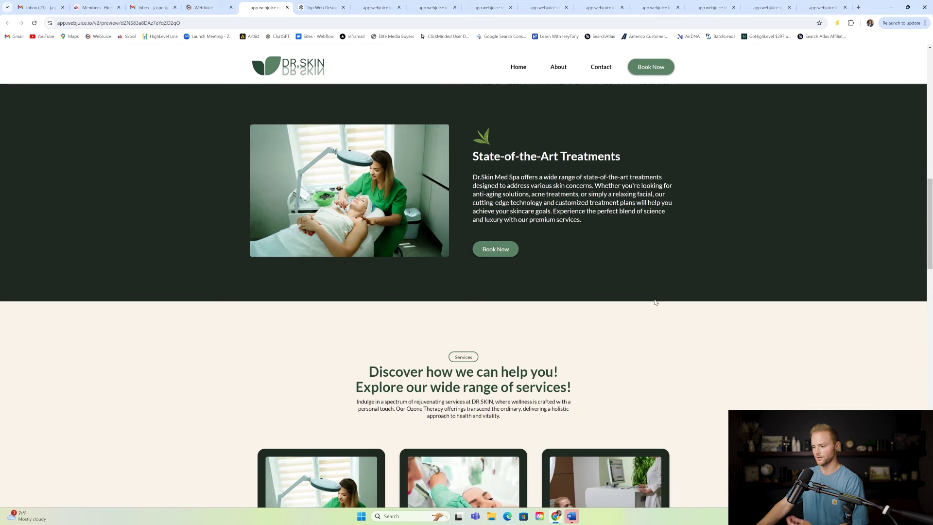
{"action": "scroll", "coordinate": [632, 280], "scroll_direction": "down", "scroll_amount": 3}
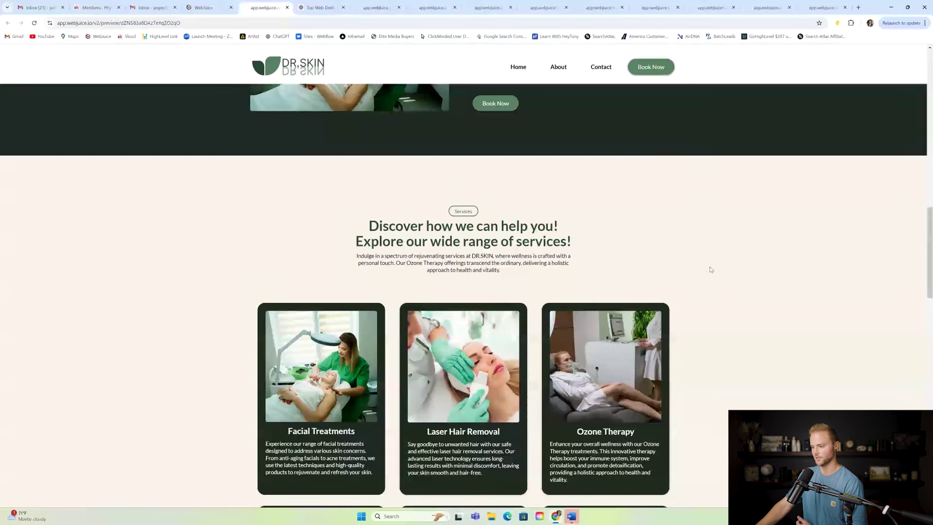
{"action": "scroll", "coordinate": [724, 263], "scroll_direction": "down", "scroll_amount": 7}
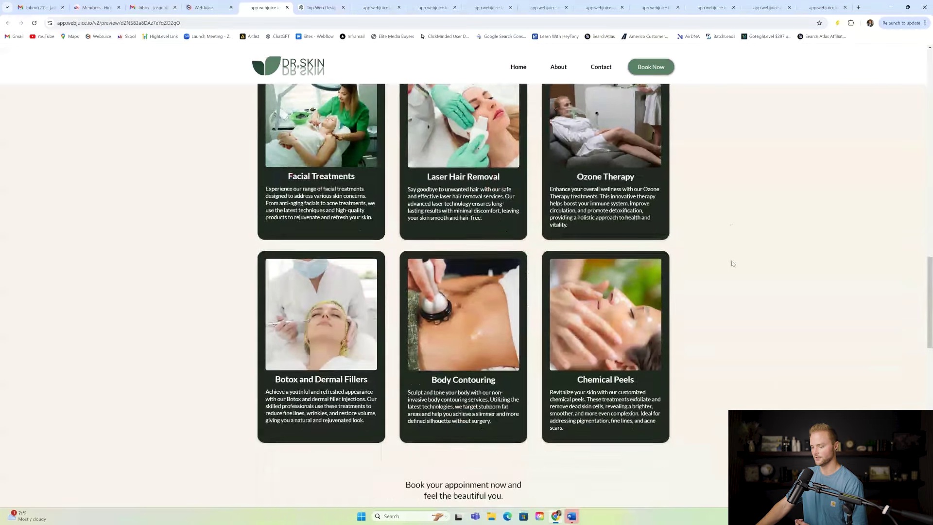
{"action": "scroll", "coordinate": [733, 261], "scroll_direction": "down", "scroll_amount": 3}
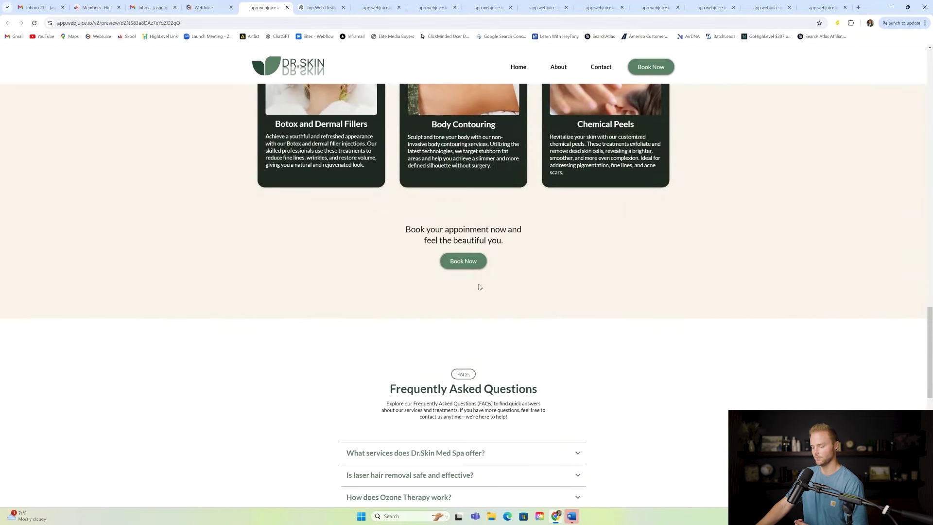
{"action": "scroll", "coordinate": [714, 297], "scroll_direction": "up", "scroll_amount": 6}
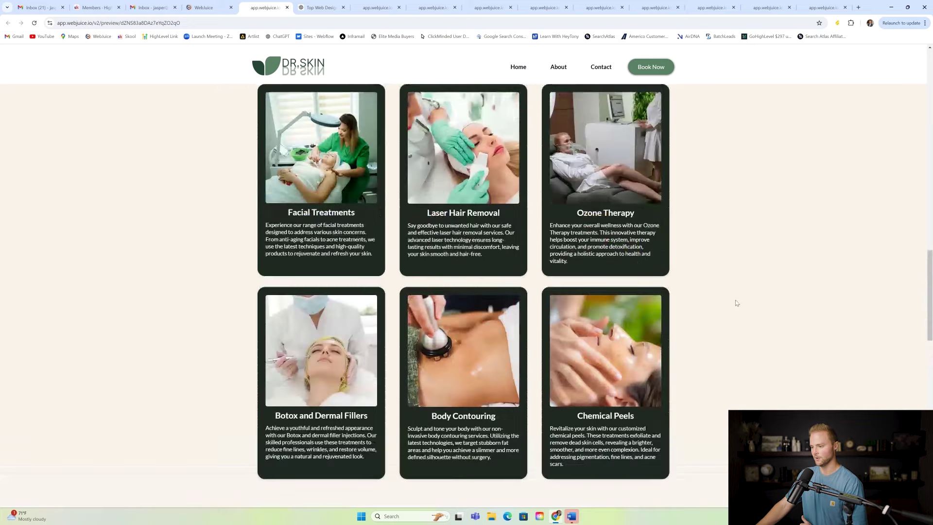
{"action": "scroll", "coordinate": [734, 302], "scroll_direction": "up", "scroll_amount": 7}
{"action": "scroll", "coordinate": [703, 276], "scroll_direction": "up", "scroll_amount": 13}
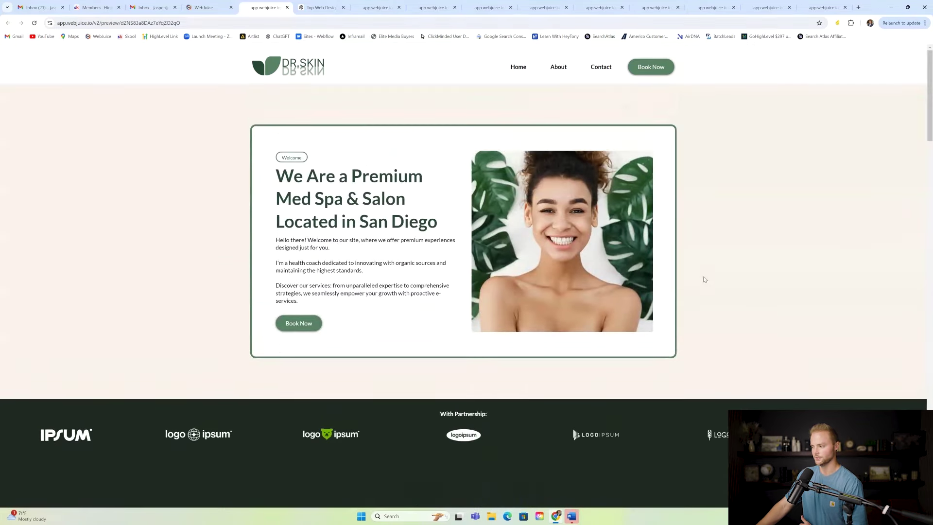
{"action": "left_click", "coordinate": [651, 66]}
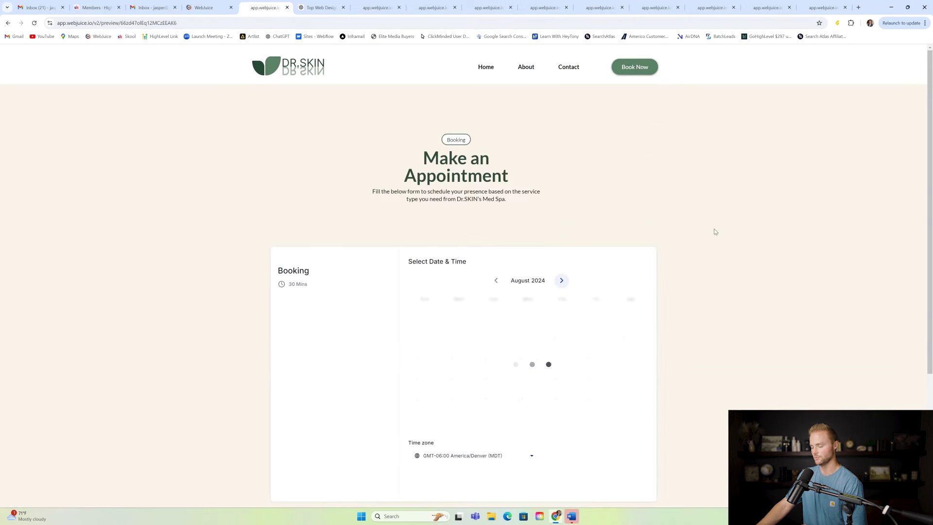
- Scroll down the DR.SKIN med spa preview page
{"action": "scroll", "coordinate": [522, 181], "scroll_direction": "down", "scroll_amount": 2}
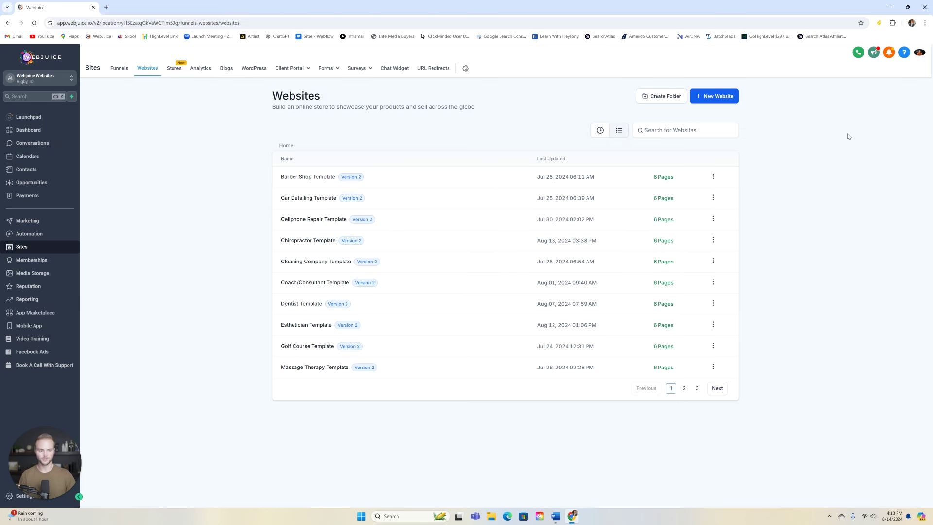
{"action": "left_click", "coordinate": [719, 97]}
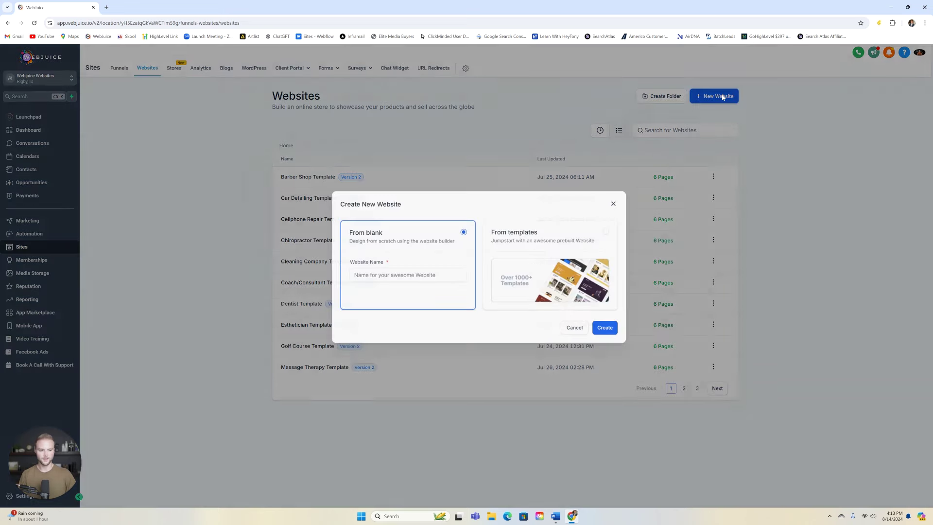
{"action": "left_click", "coordinate": [561, 244]}
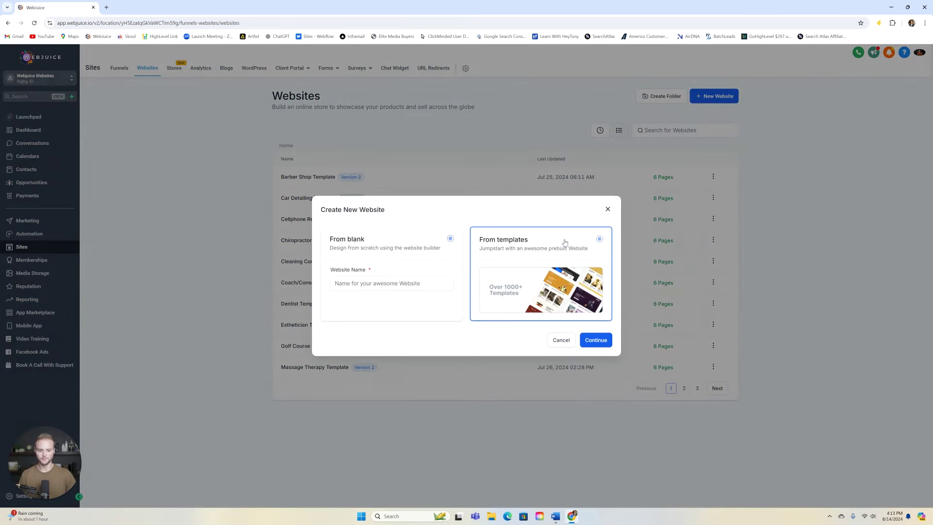
{"action": "left_click", "coordinate": [596, 340]}
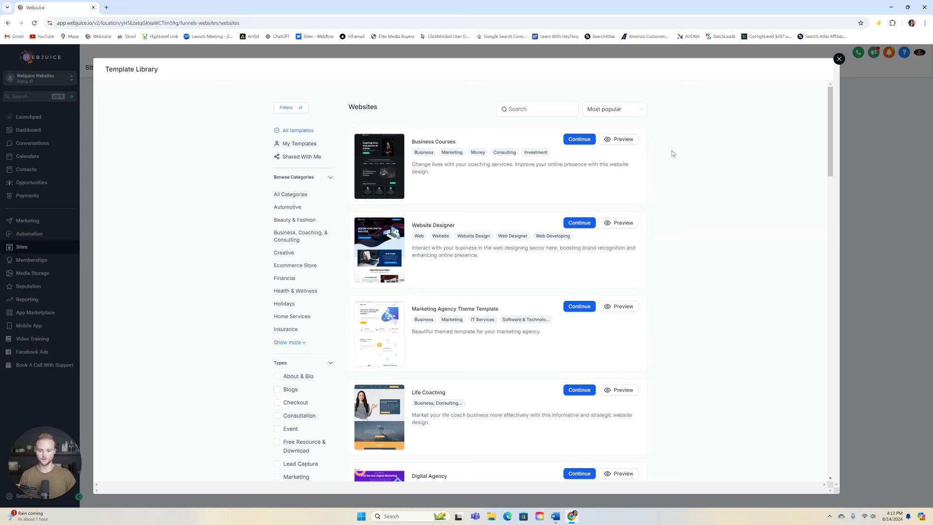
{"action": "scroll", "coordinate": [673, 156], "scroll_direction": "down", "scroll_amount": 6}
{"action": "scroll", "coordinate": [673, 151], "scroll_direction": "down", "scroll_amount": 10}
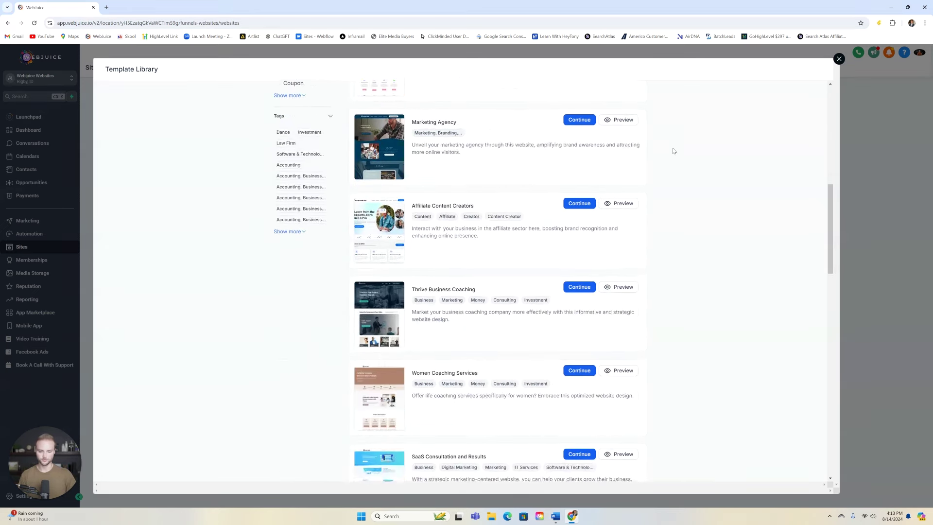
{"action": "scroll", "coordinate": [673, 151], "scroll_direction": "down", "scroll_amount": 8}
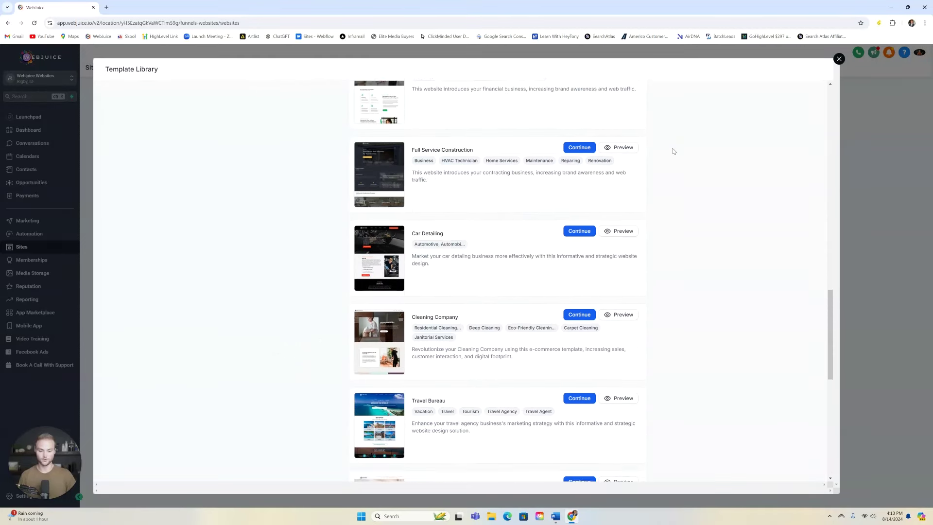
{"action": "scroll", "coordinate": [673, 151], "scroll_direction": "down", "scroll_amount": 2}
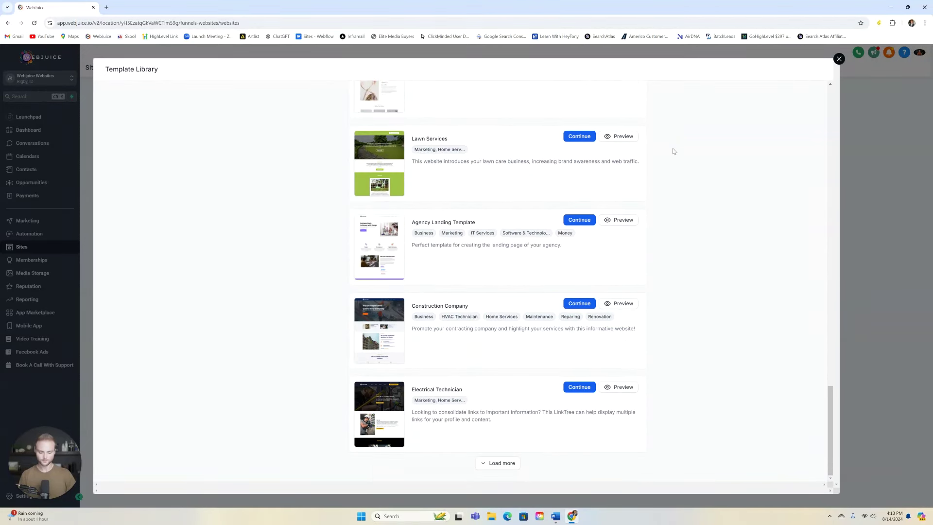
{"action": "scroll", "coordinate": [756, 242], "scroll_direction": "up", "scroll_amount": 7}
{"action": "scroll", "coordinate": [756, 241], "scroll_direction": "up", "scroll_amount": 20}
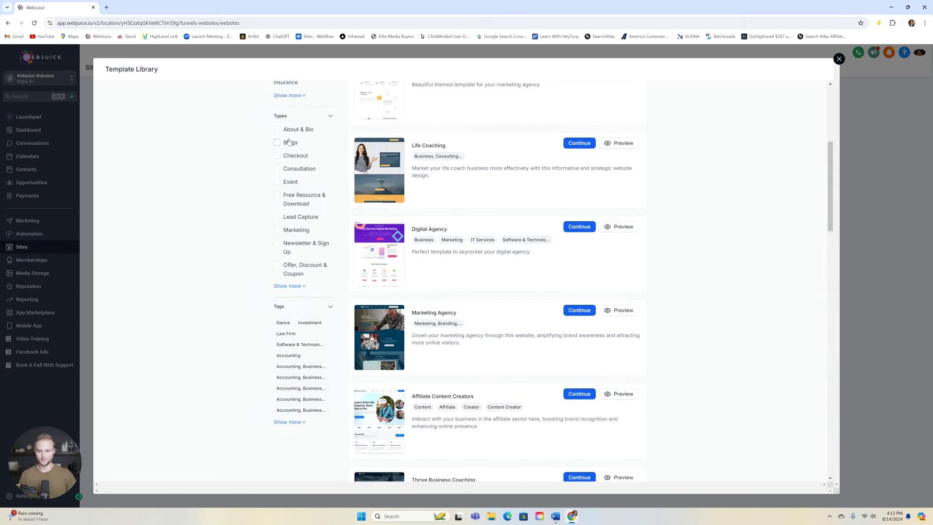
{"action": "scroll", "coordinate": [680, 182], "scroll_direction": "up", "scroll_amount": 5}
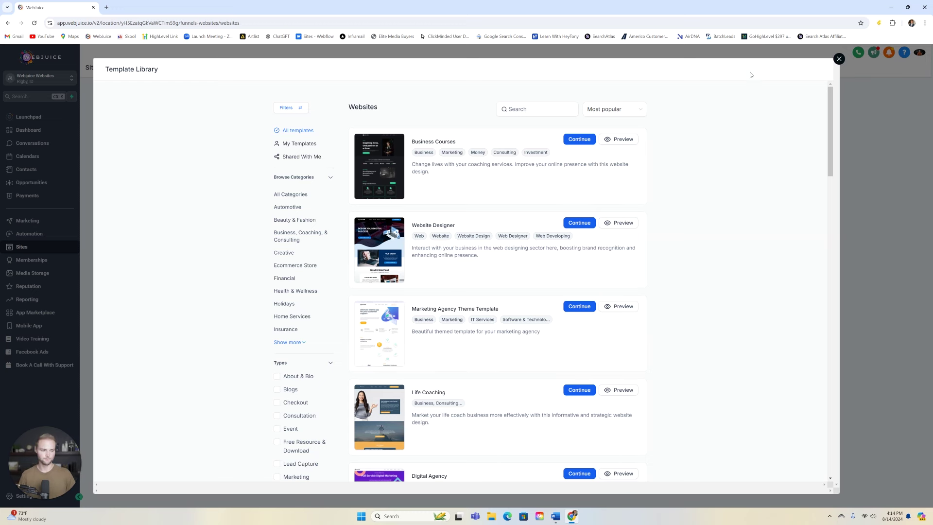
{"action": "left_click", "coordinate": [838, 59]}
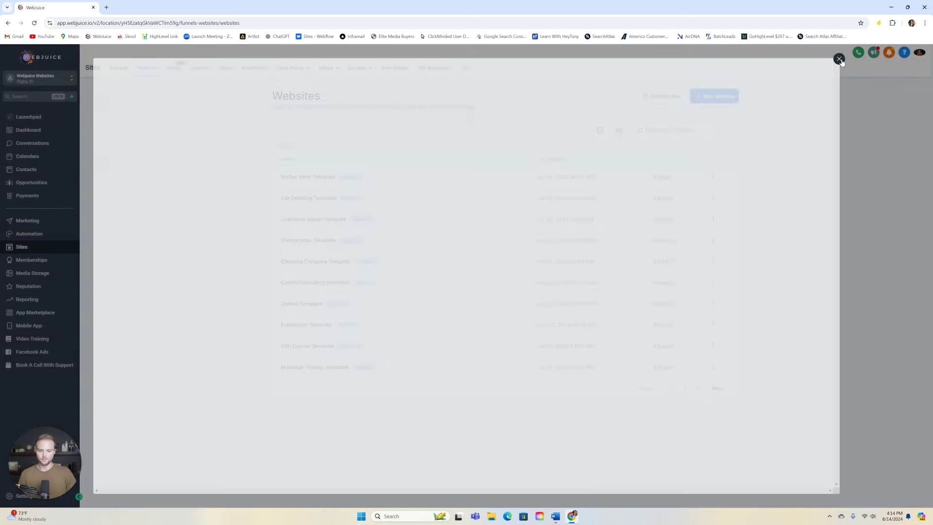
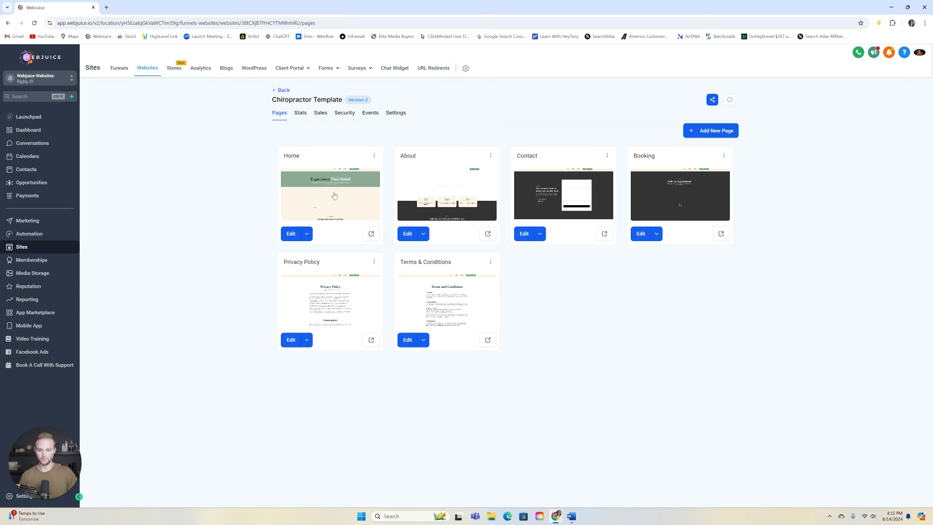
{"action": "left_click", "coordinate": [374, 156]}
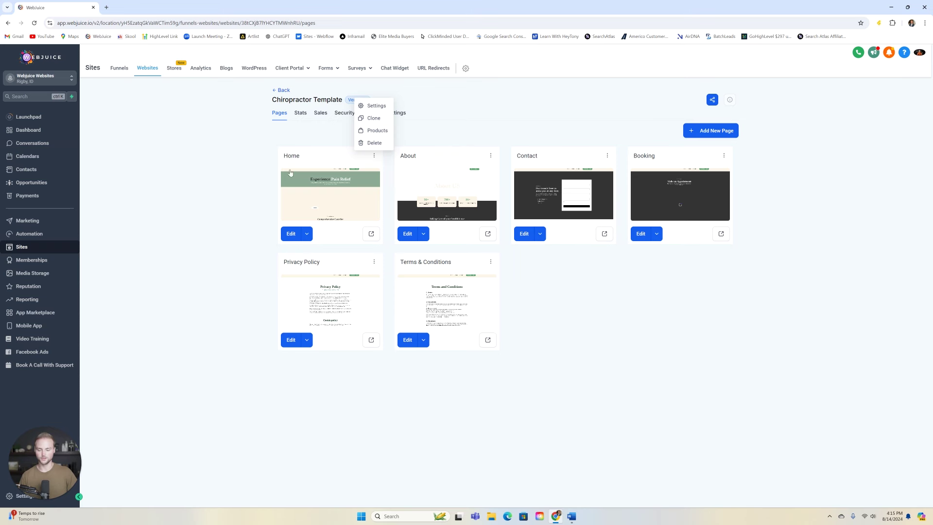
{"action": "left_click", "coordinate": [374, 118]}
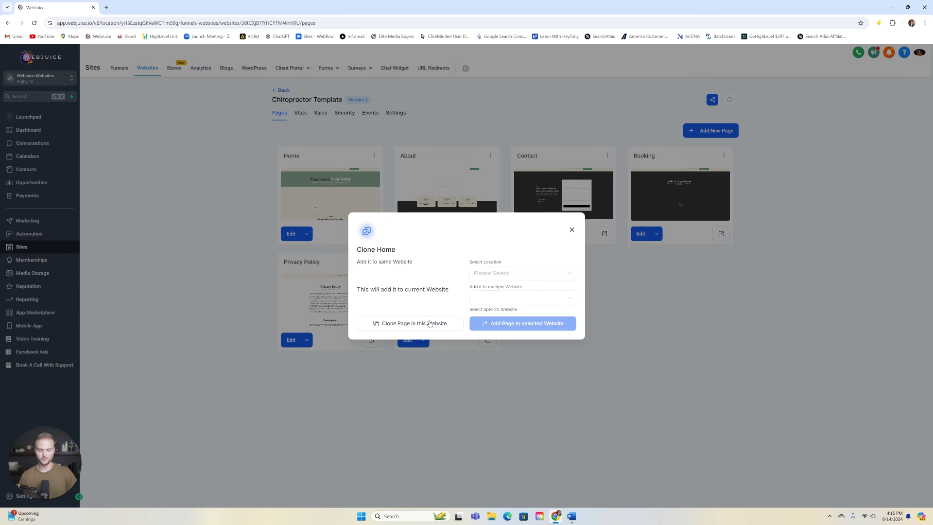
{"action": "left_click", "coordinate": [571, 230]}
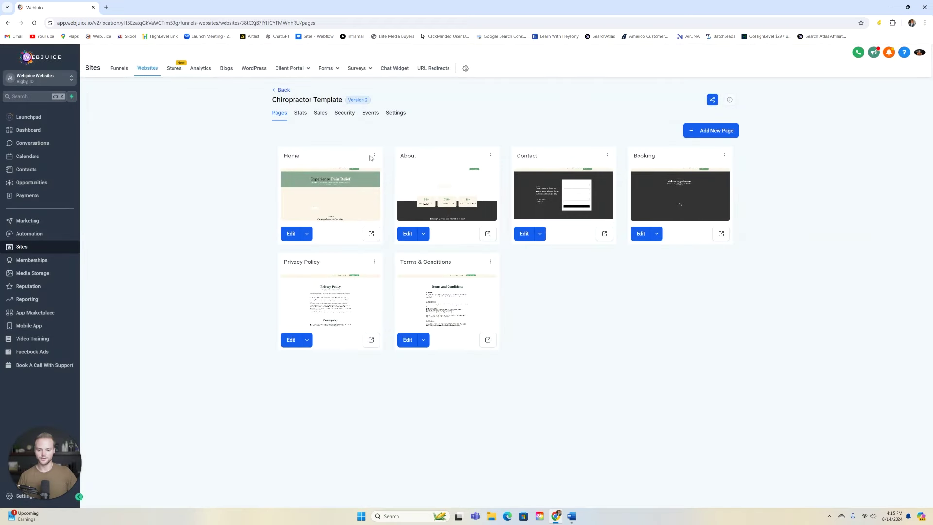
{"action": "left_click", "coordinate": [374, 156]}
{"action": "left_click", "coordinate": [373, 110]}
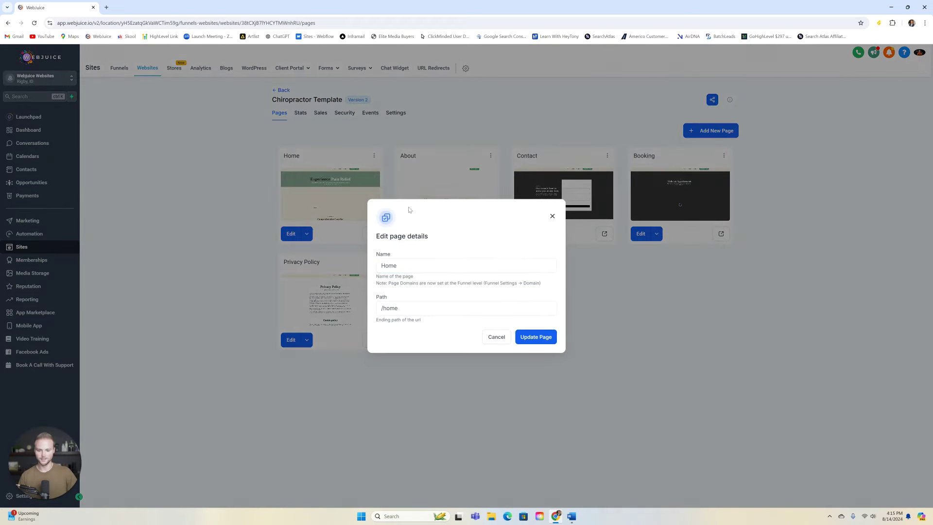
{"action": "double_click", "coordinate": [392, 265]}
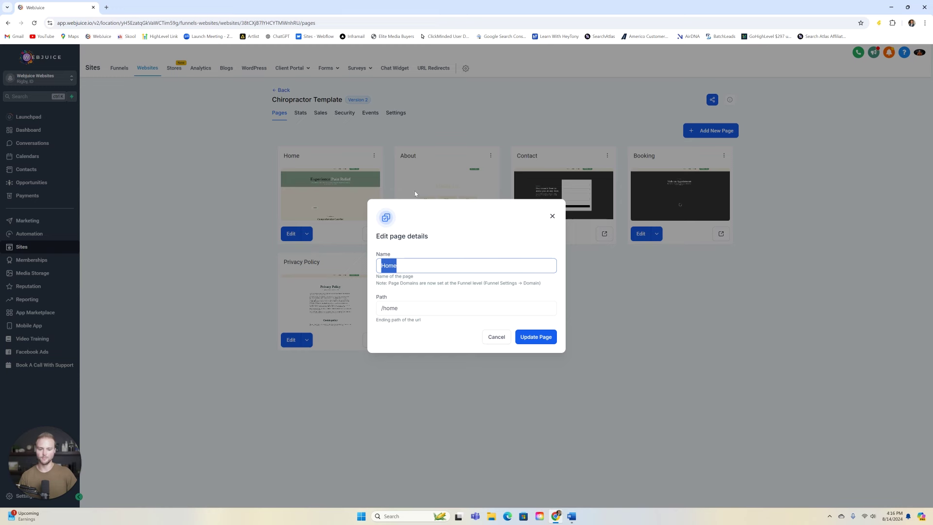
{"action": "left_click", "coordinate": [552, 216]}
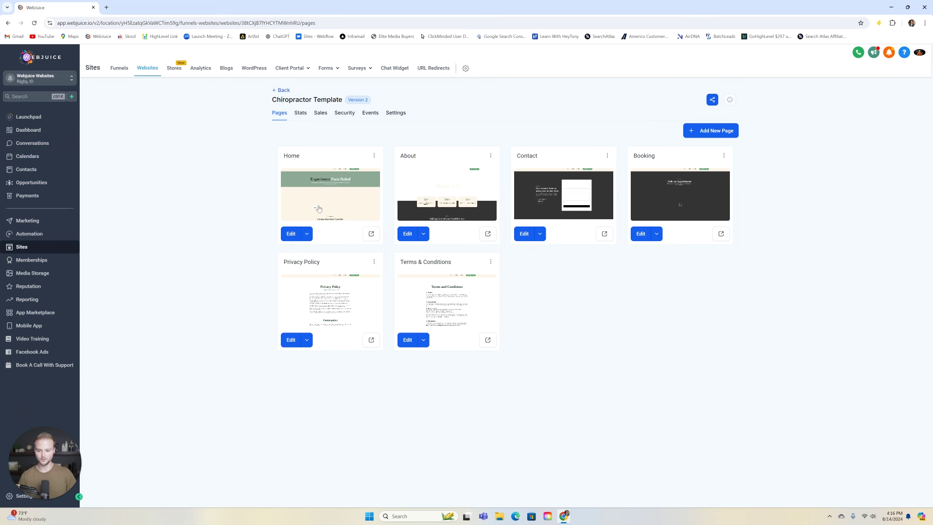
{"action": "left_click", "coordinate": [291, 233]}
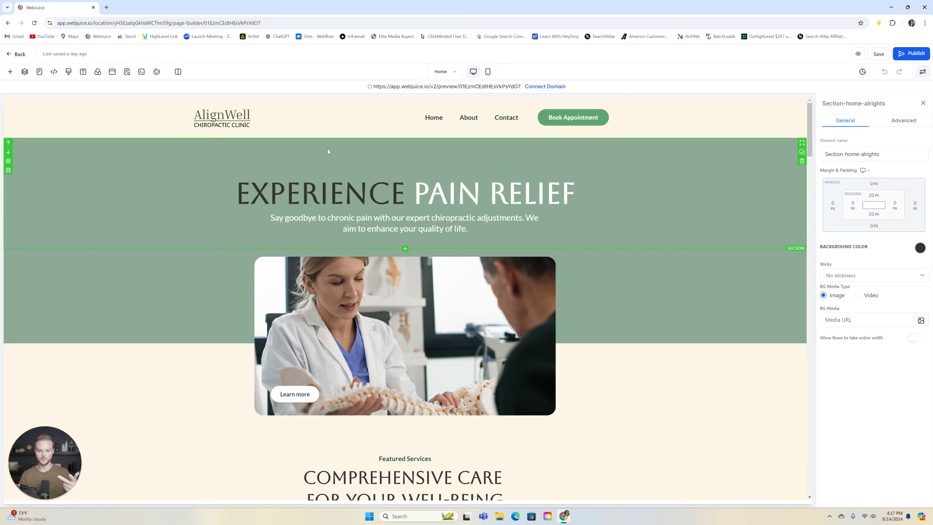
- Browse the Sections and Rows layouts in the Add Elements panel, closing it each time
{"action": "left_click", "coordinate": [9, 72]}
{"action": "left_click", "coordinate": [24, 105]}
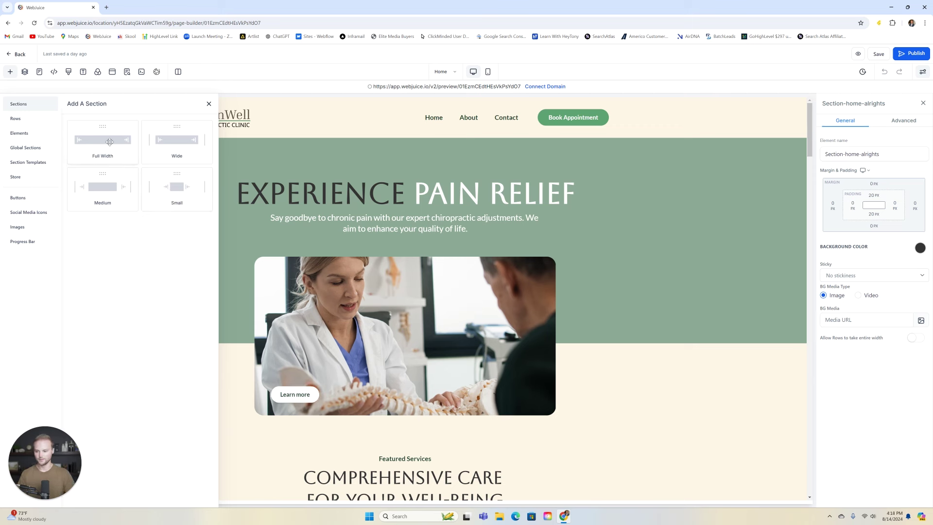
{"action": "left_click", "coordinate": [209, 105]}
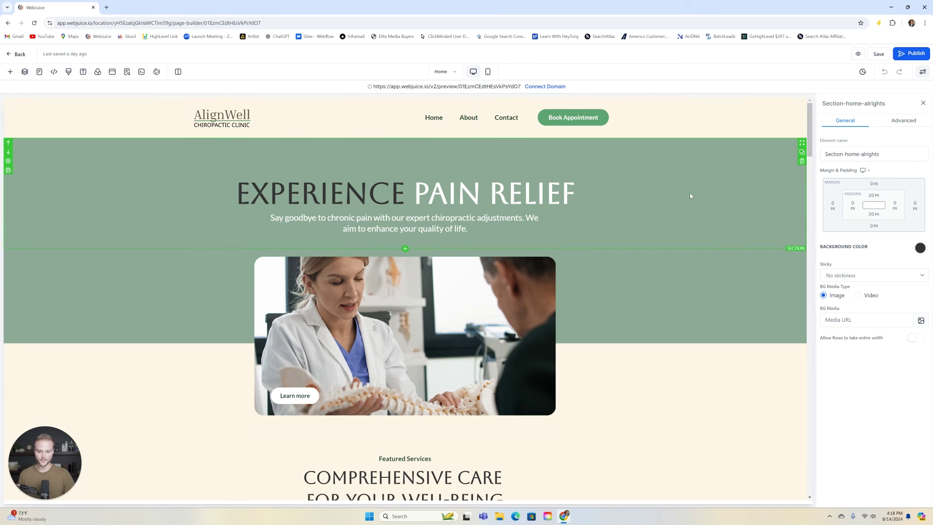
{"action": "left_click", "coordinate": [10, 71]}
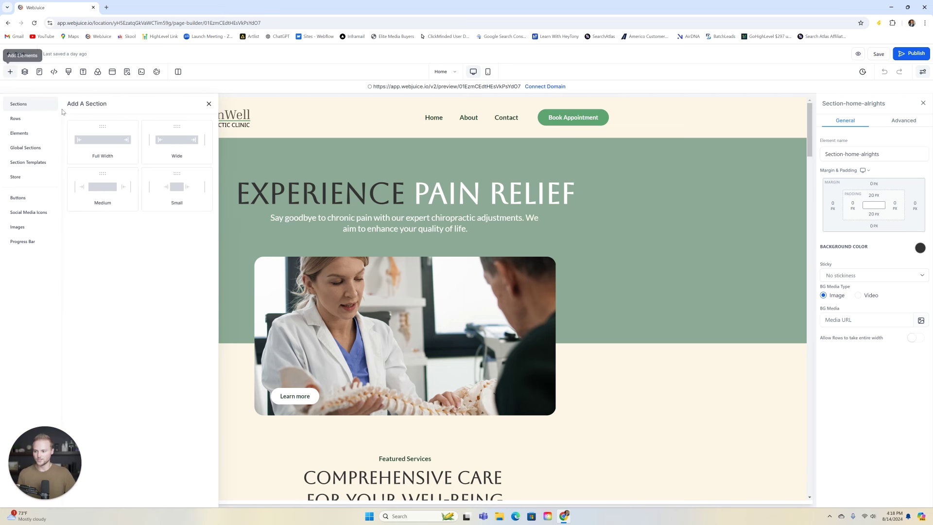
{"action": "left_click", "coordinate": [23, 120]}
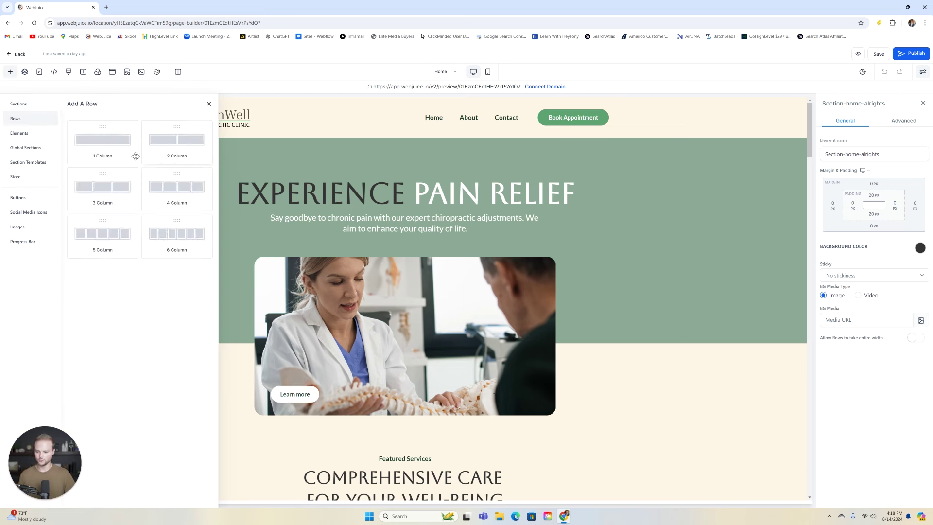
{"action": "left_click", "coordinate": [209, 103]}
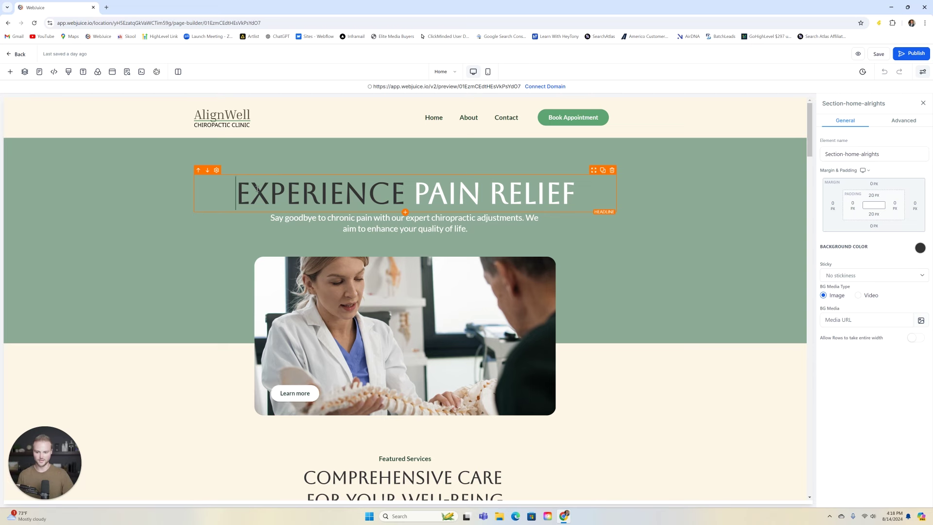
- Scroll down the Home page and bring up the Add Elements panel again
{"action": "left_click_drag", "start_coordinate": [229, 191], "coordinate": [575, 193]}
{"action": "scroll", "coordinate": [388, 156], "scroll_direction": "down", "scroll_amount": 5}
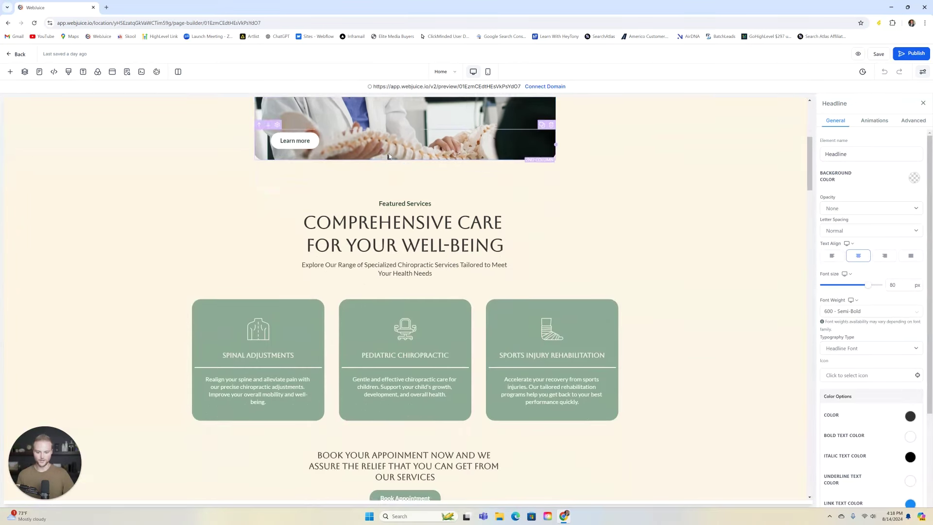
{"action": "scroll", "coordinate": [290, 222], "scroll_direction": "down", "scroll_amount": 2}
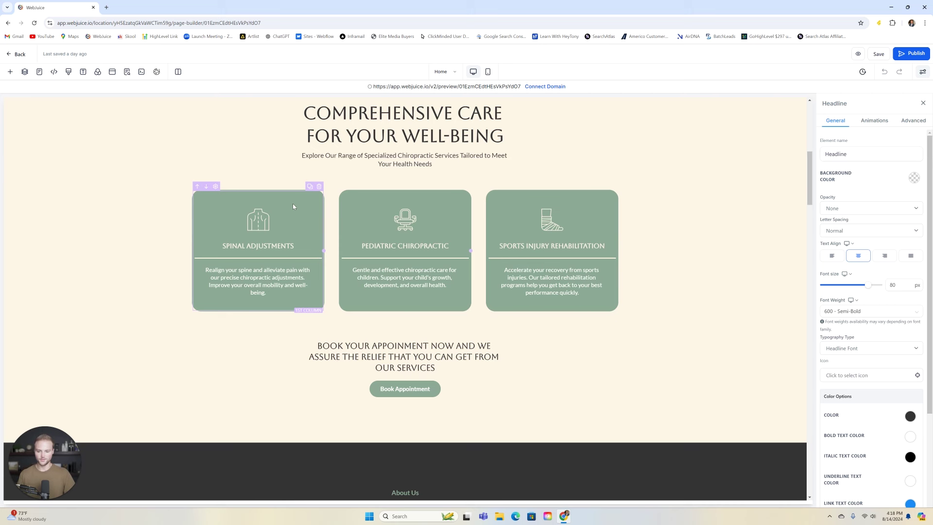
{"action": "left_click", "coordinate": [10, 72]}
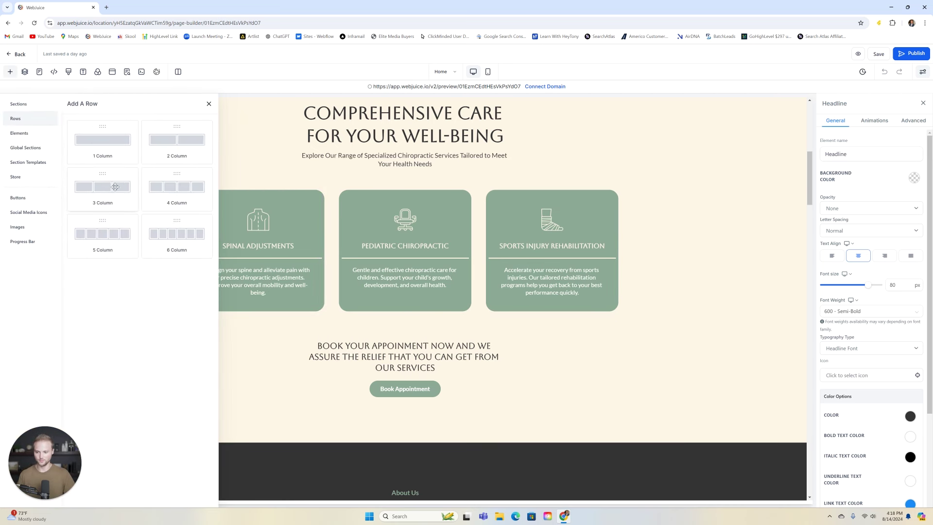
- Try placing a full-width section above About Us, then delete the empty section
{"action": "left_click", "coordinate": [209, 103]}
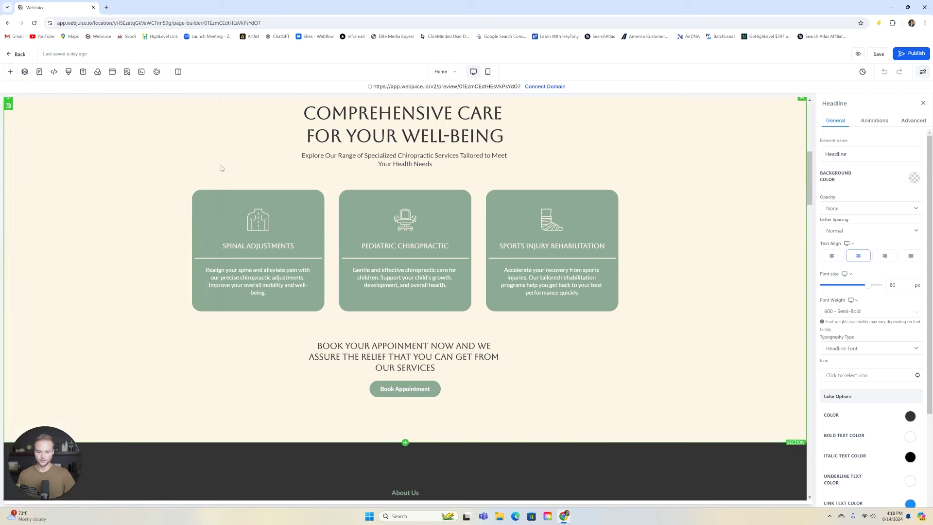
{"action": "scroll", "coordinate": [417, 237], "scroll_direction": "down", "scroll_amount": 1}
{"action": "scroll", "coordinate": [417, 237], "scroll_direction": "down", "scroll_amount": 2}
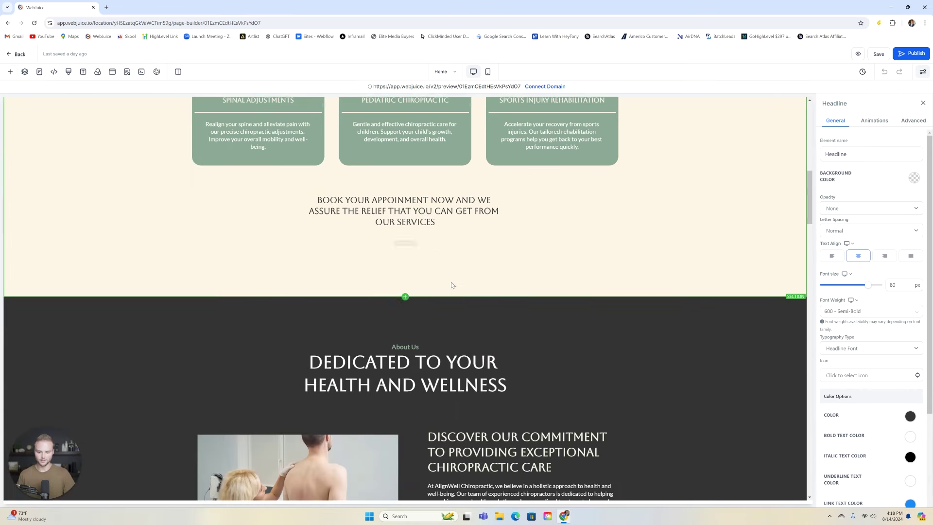
{"action": "left_click", "coordinate": [405, 297]}
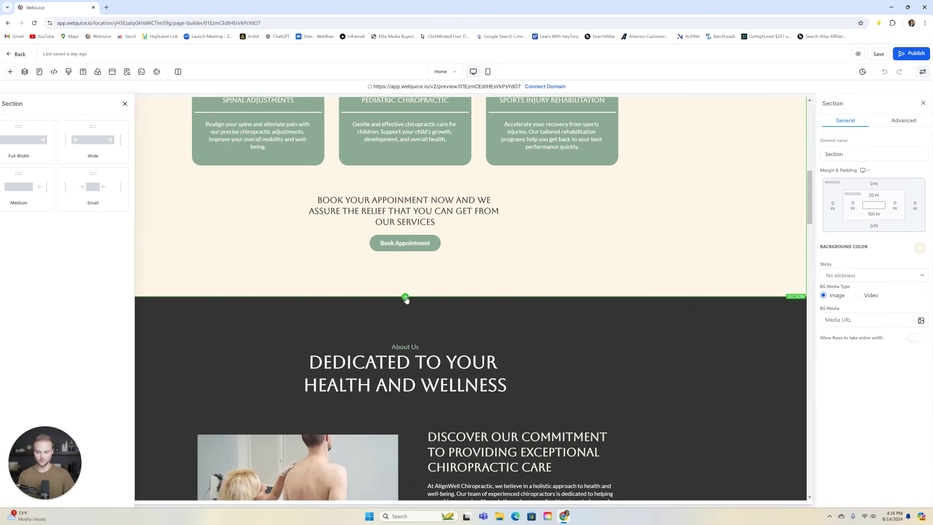
{"action": "left_click_drag", "start_coordinate": [102, 144], "coordinate": [403, 319]}
{"action": "left_click", "coordinate": [405, 323]}
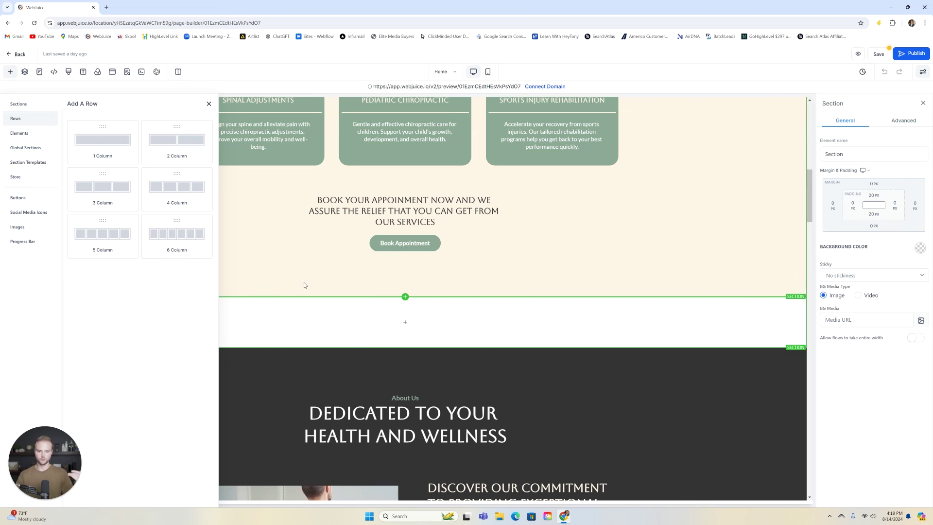
{"action": "scroll", "coordinate": [304, 285], "scroll_direction": "up", "scroll_amount": 2}
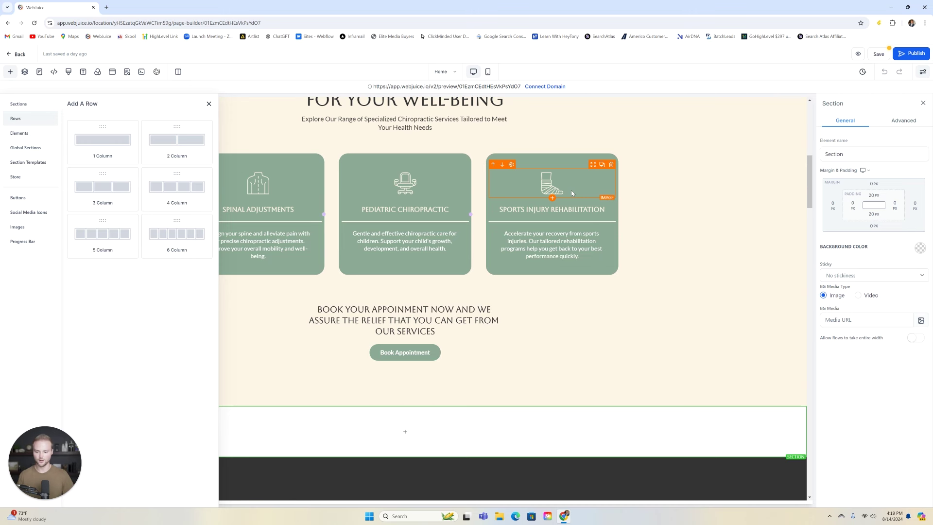
{"action": "scroll", "coordinate": [571, 193], "scroll_direction": "down", "scroll_amount": 3}
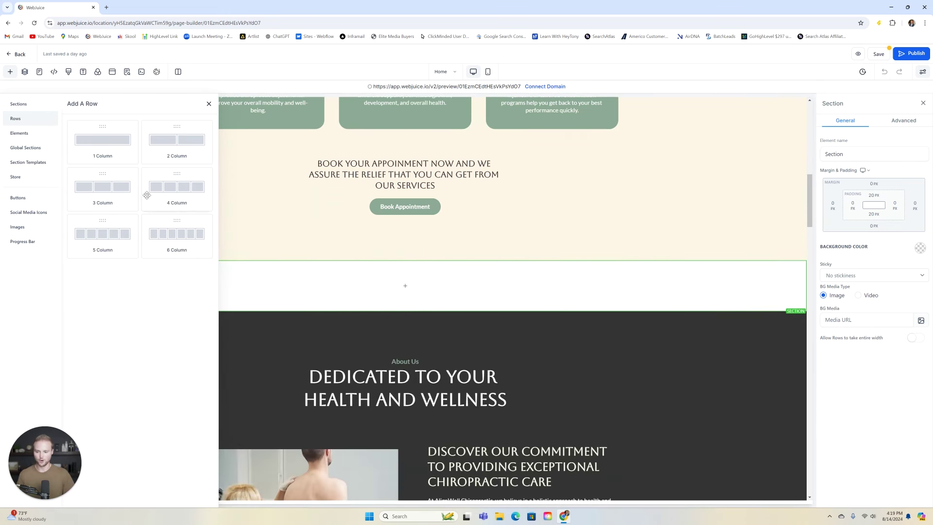
{"action": "left_click", "coordinate": [208, 104]}
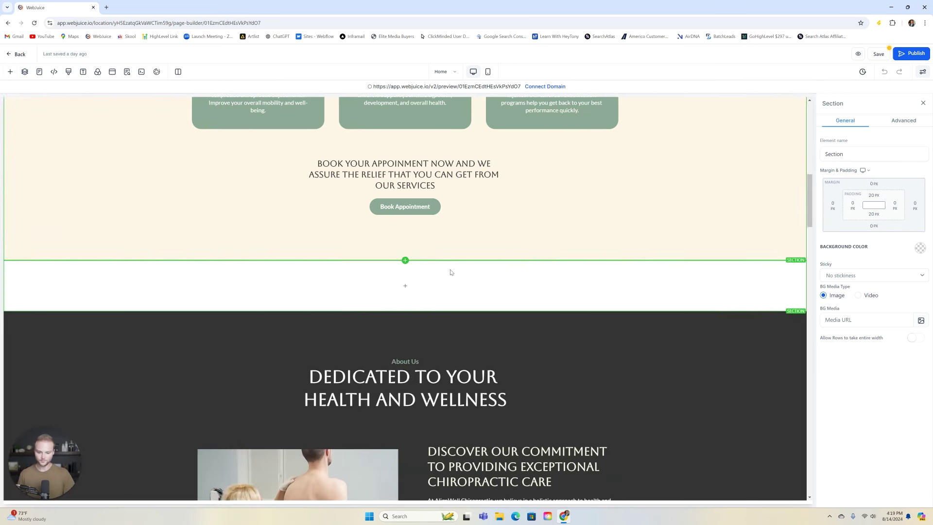
{"action": "left_click", "coordinate": [801, 283]}
- Insert a full-width section with a 2 Column row below the booking call-to-action
{"action": "scroll", "coordinate": [471, 240], "scroll_direction": "up", "scroll_amount": 15}
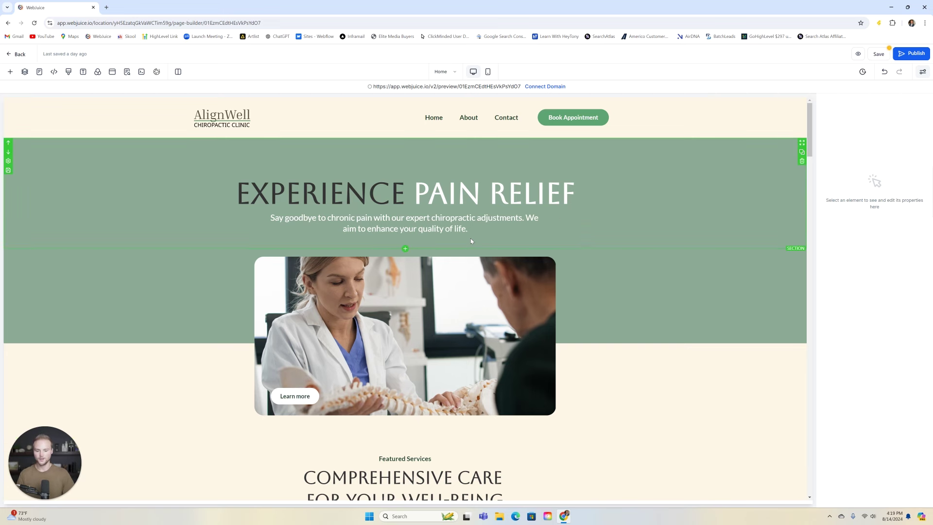
{"action": "scroll", "coordinate": [466, 223], "scroll_direction": "down", "scroll_amount": 7}
{"action": "scroll", "coordinate": [417, 272], "scroll_direction": "down", "scroll_amount": 3}
{"action": "left_click", "coordinate": [406, 333]}
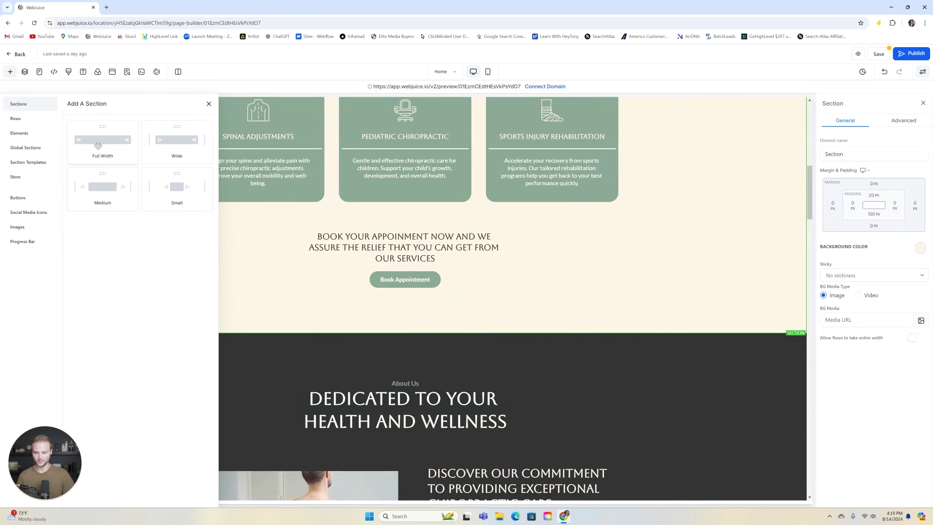
{"action": "left_click", "coordinate": [97, 154]}
{"action": "left_click", "coordinate": [404, 358]}
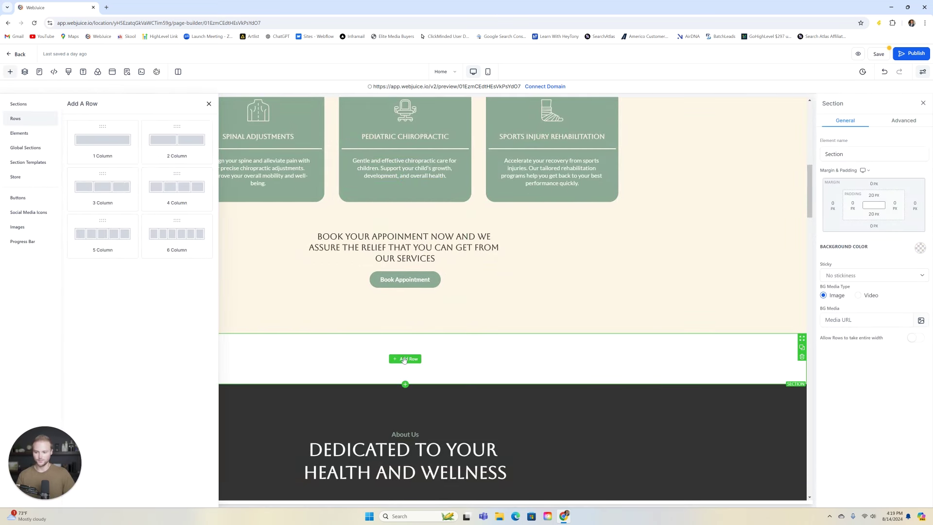
{"action": "left_click", "coordinate": [186, 141]}
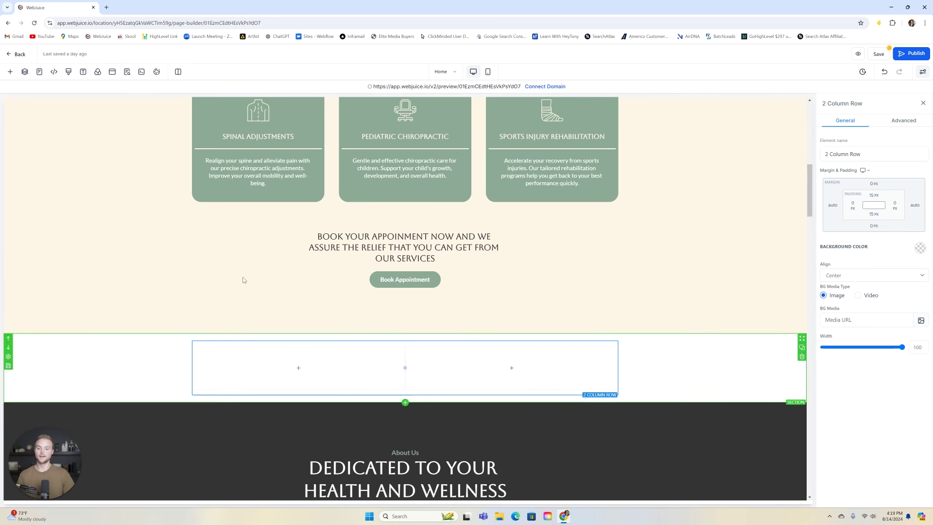
{"action": "left_click", "coordinate": [9, 73]}
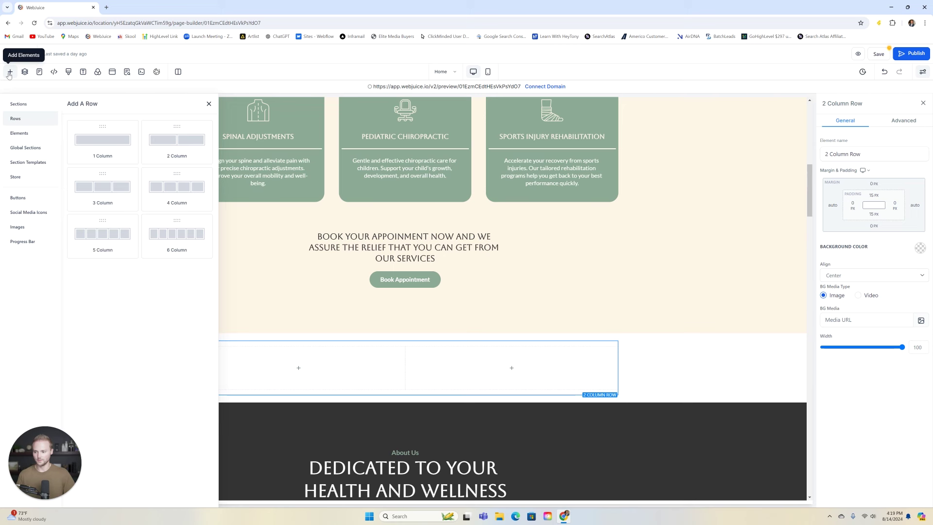
- Browse the list of elements available to add to the page
{"action": "left_click", "coordinate": [22, 137]}
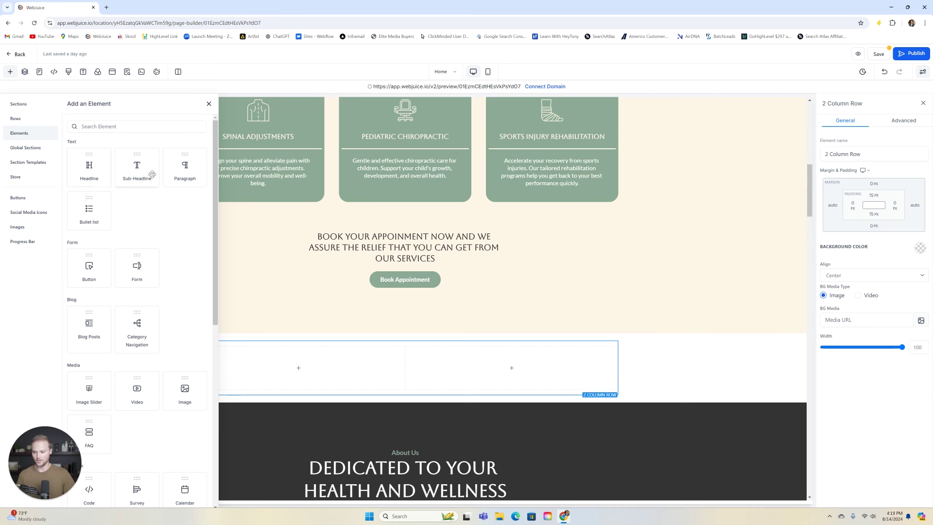
{"action": "scroll", "coordinate": [211, 170], "scroll_direction": "down", "scroll_amount": 1}
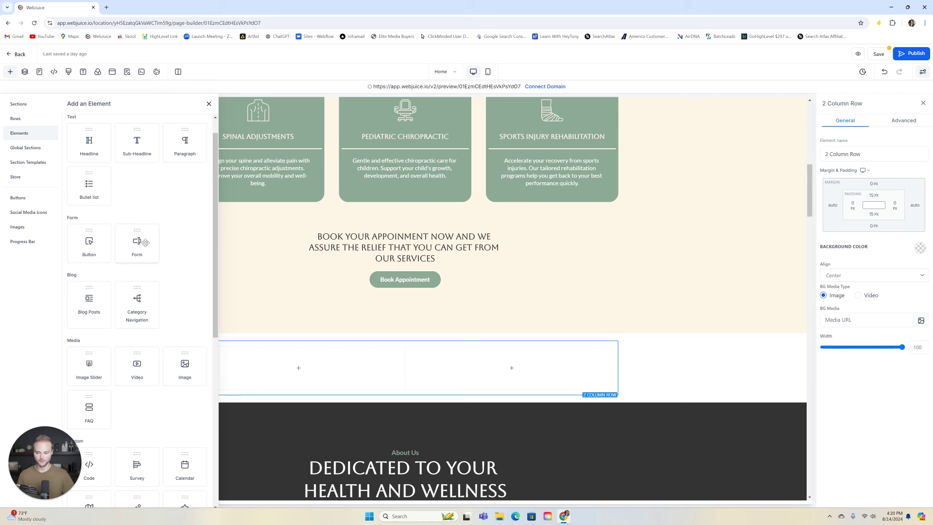
{"action": "scroll", "coordinate": [189, 207], "scroll_direction": "down", "scroll_amount": 2}
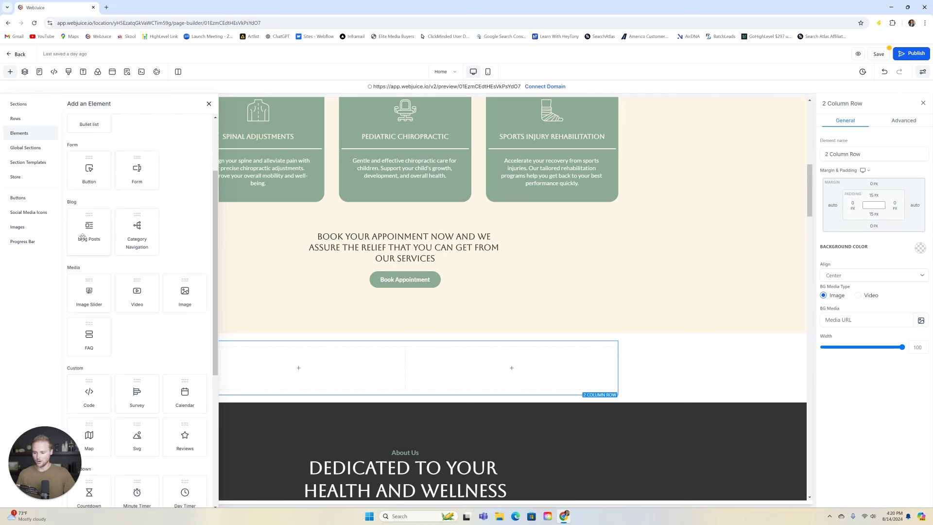
{"action": "scroll", "coordinate": [148, 235], "scroll_direction": "down", "scroll_amount": 2}
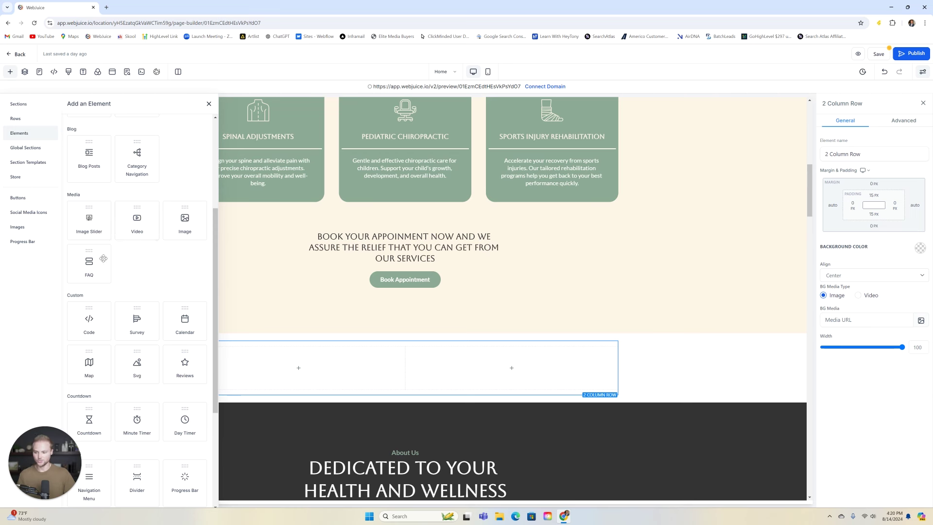
{"action": "scroll", "coordinate": [143, 285], "scroll_direction": "down", "scroll_amount": 2}
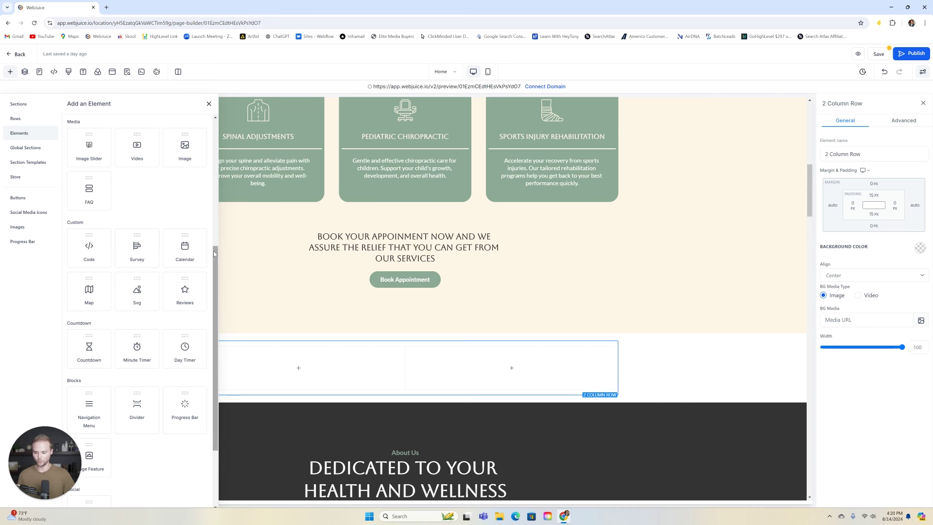
{"action": "scroll", "coordinate": [214, 251], "scroll_direction": "down", "scroll_amount": 2}
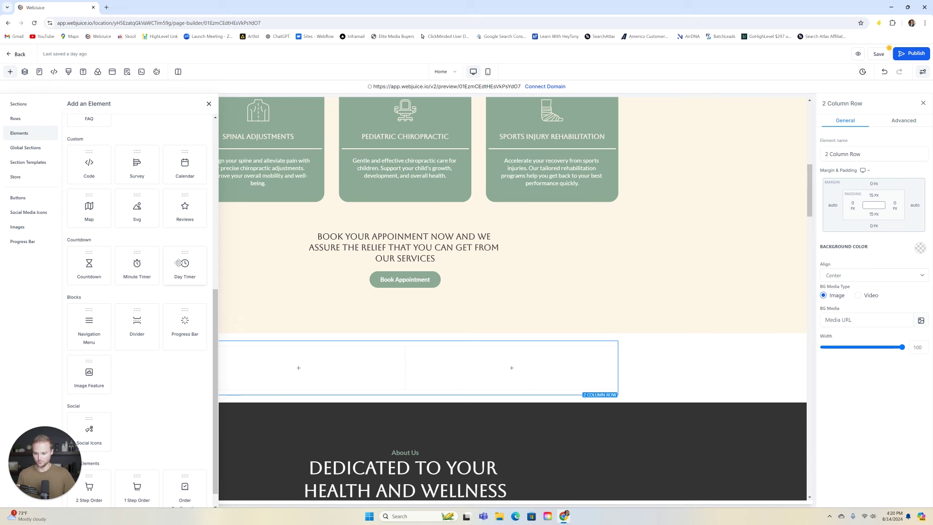
{"action": "scroll", "coordinate": [210, 297], "scroll_direction": "down", "scroll_amount": 1}
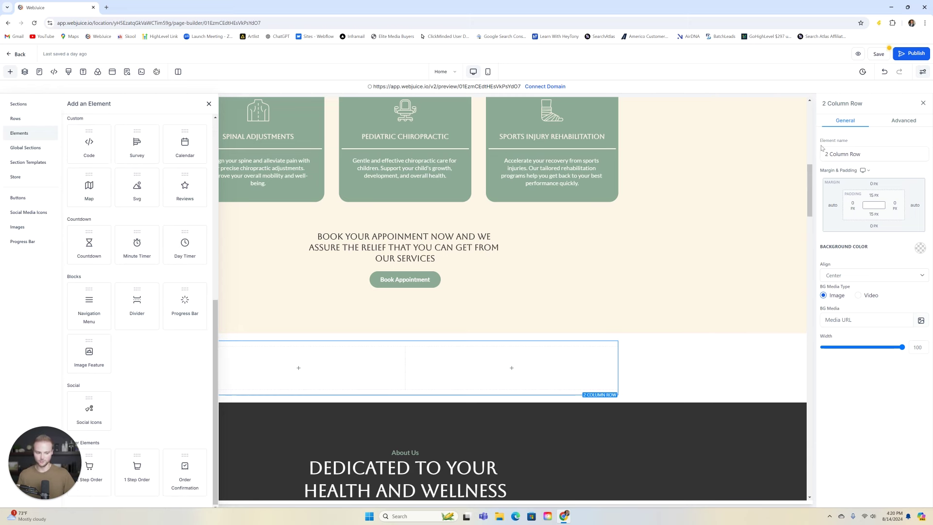
{"action": "left_click_drag", "start_coordinate": [810, 182], "coordinate": [810, 117]}
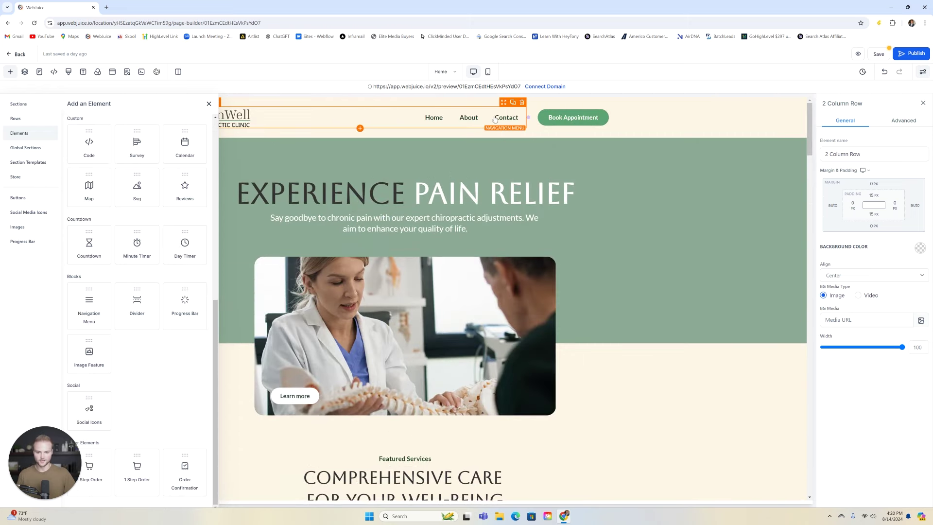
{"action": "scroll", "coordinate": [485, 146], "scroll_direction": "down", "scroll_amount": 5}
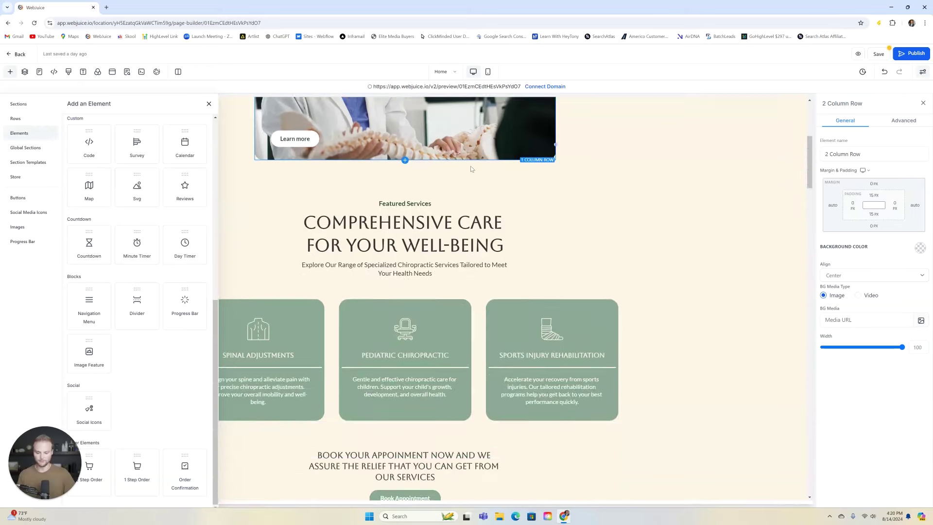
{"action": "scroll", "coordinate": [470, 169], "scroll_direction": "up", "scroll_amount": 5}
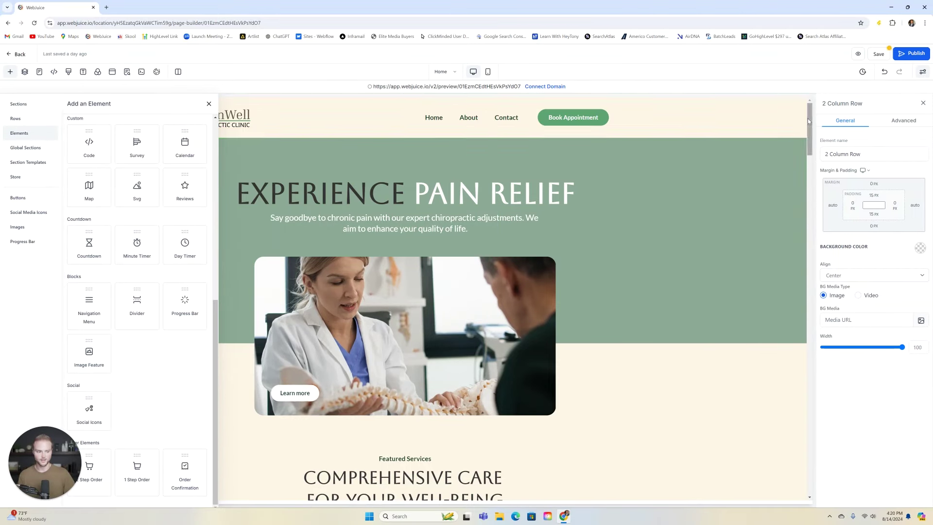
{"action": "scroll", "coordinate": [297, 233], "scroll_direction": "down", "scroll_amount": 5}
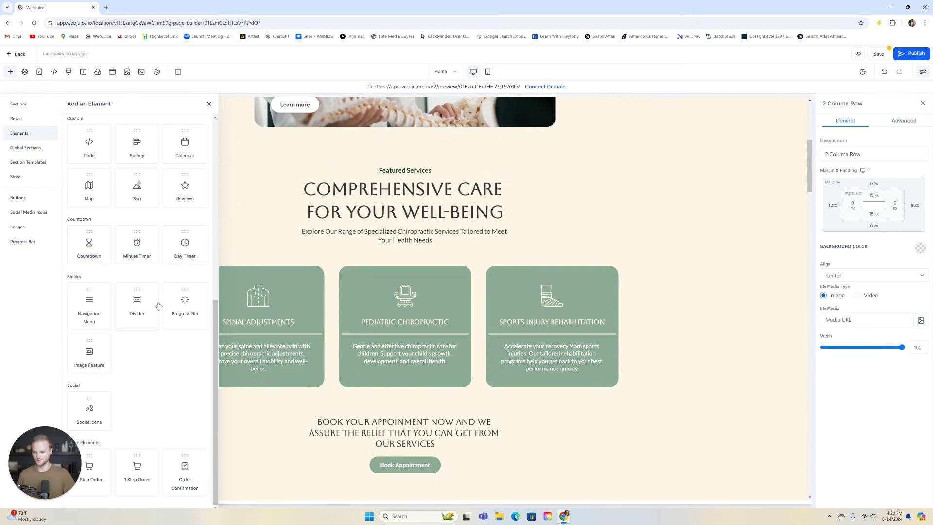
{"action": "scroll", "coordinate": [373, 336], "scroll_direction": "down", "scroll_amount": 4}
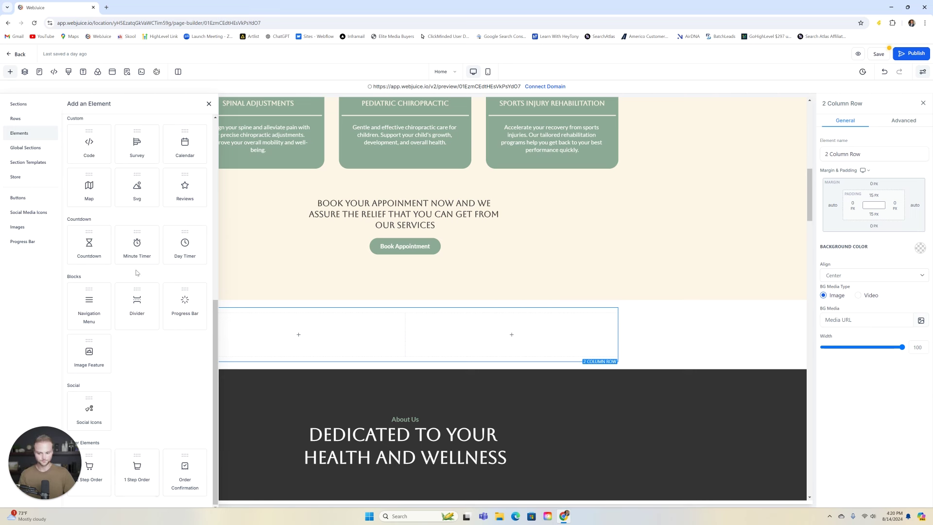
{"action": "scroll", "coordinate": [130, 273], "scroll_direction": "up", "scroll_amount": 8}
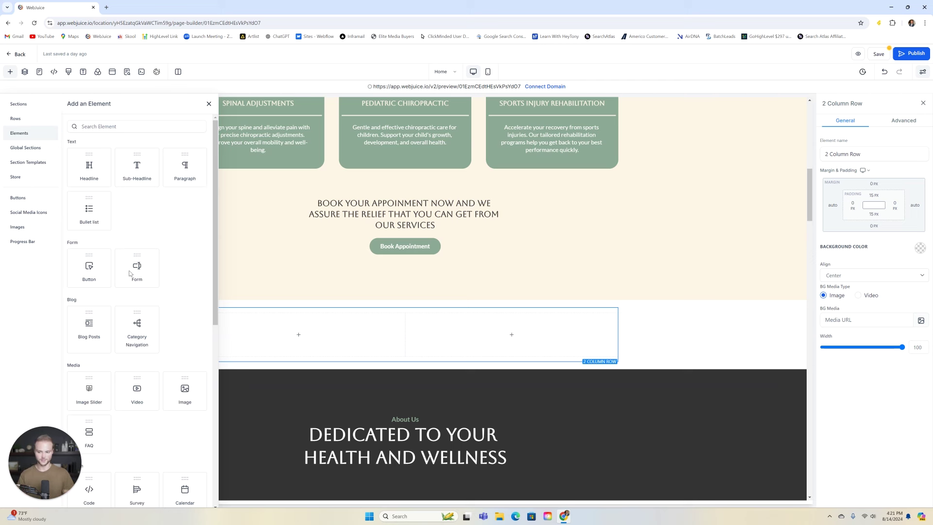
- Place a Headline and a Paragraph in the row's first column
{"action": "mouse_move", "coordinate": [304, 338]}
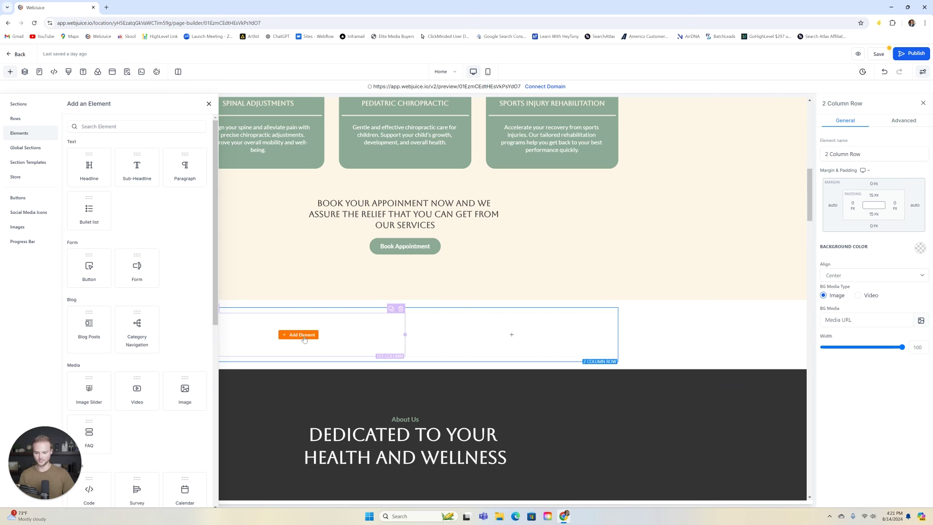
{"action": "left_click", "coordinate": [296, 340]}
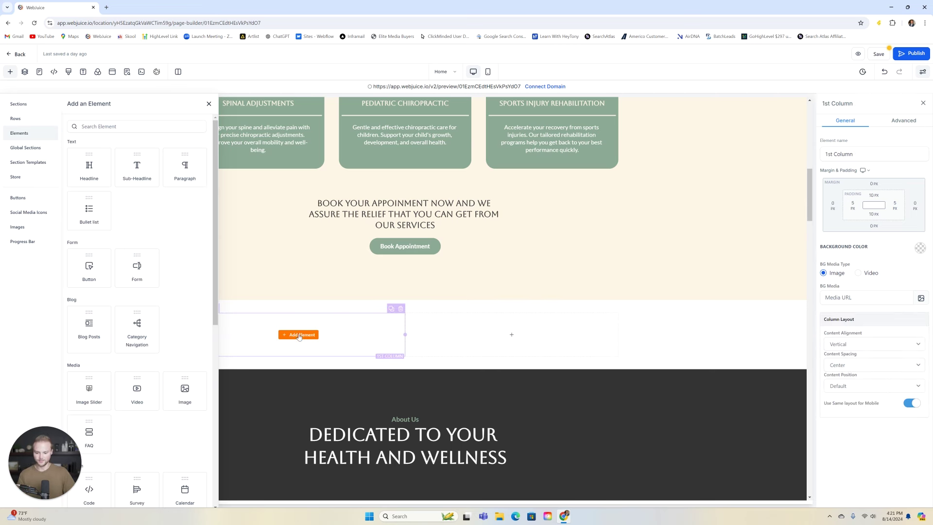
{"action": "left_click_drag", "start_coordinate": [94, 171], "coordinate": [297, 335]}
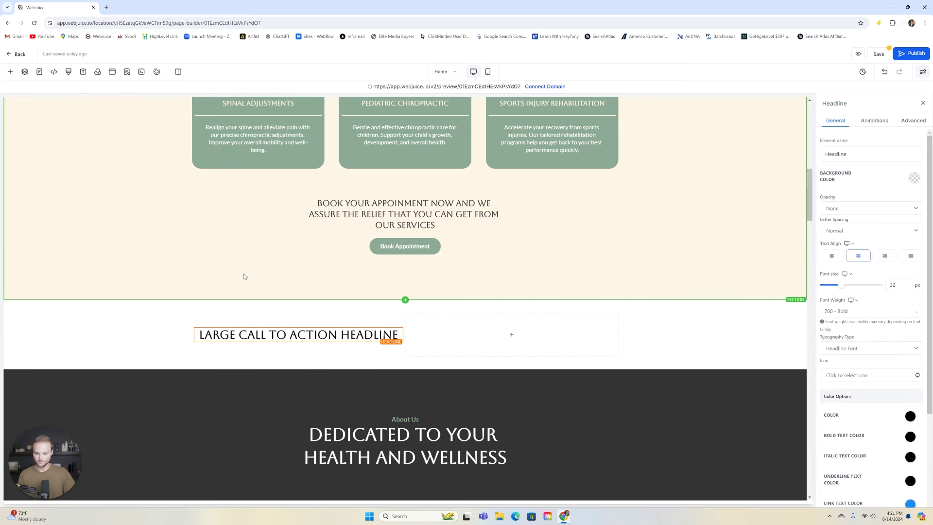
{"action": "left_click", "coordinate": [299, 343]}
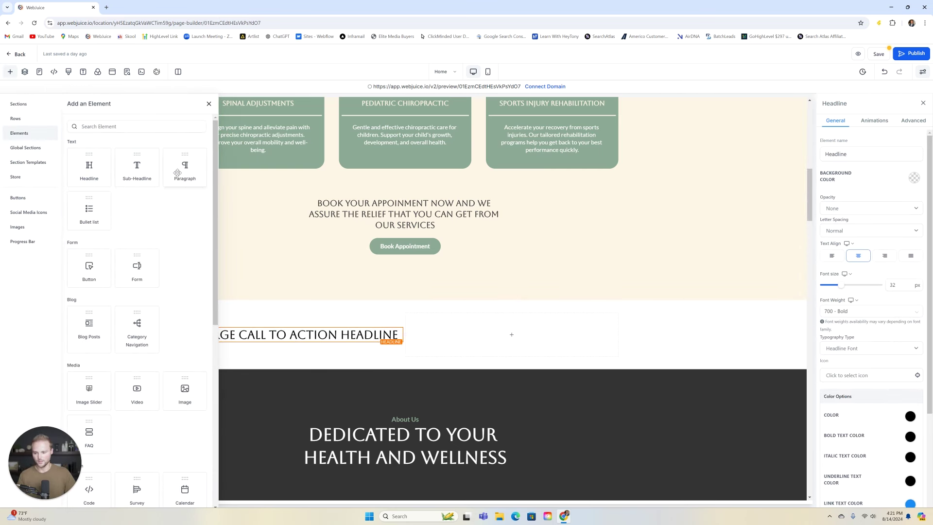
{"action": "left_click_drag", "start_coordinate": [185, 168], "coordinate": [285, 324]}
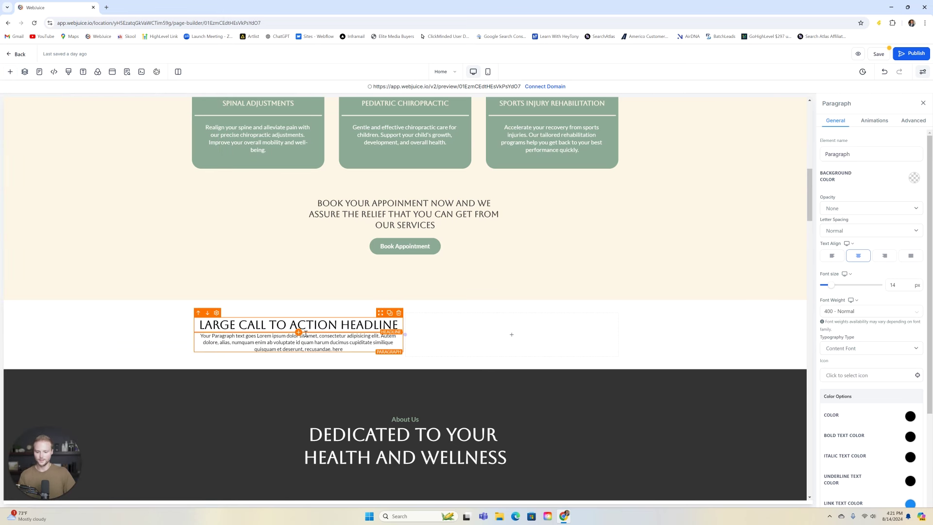
- Add an Image placeholder to the second column
{"action": "left_click", "coordinate": [509, 335]}
{"action": "scroll", "coordinate": [141, 237], "scroll_direction": "down", "scroll_amount": 10}
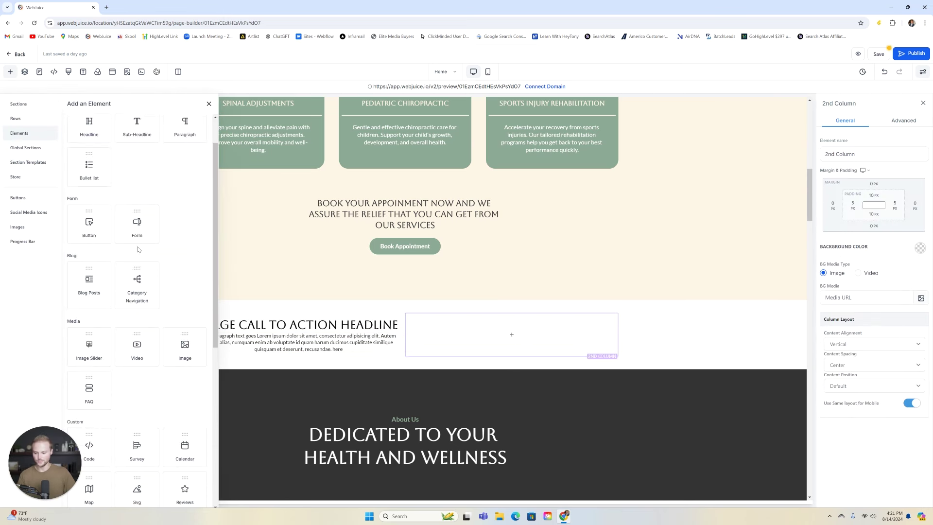
{"action": "scroll", "coordinate": [140, 237], "scroll_direction": "up", "scroll_amount": 5}
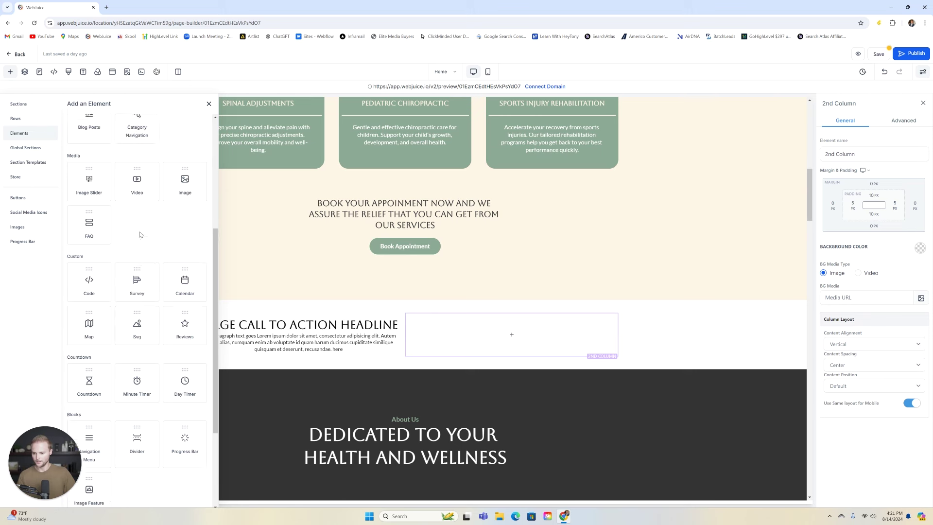
{"action": "left_click", "coordinate": [185, 258]}
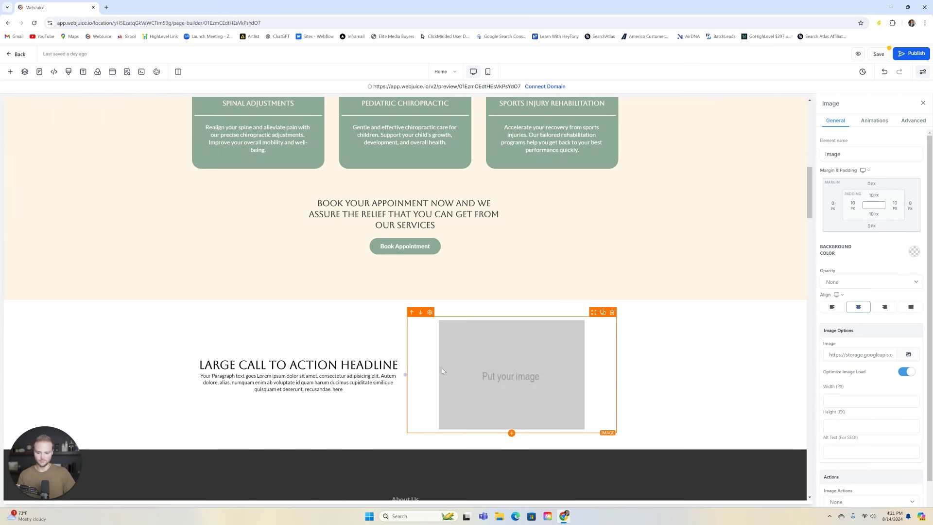
{"action": "scroll", "coordinate": [213, 295], "scroll_direction": "down", "scroll_amount": 2}
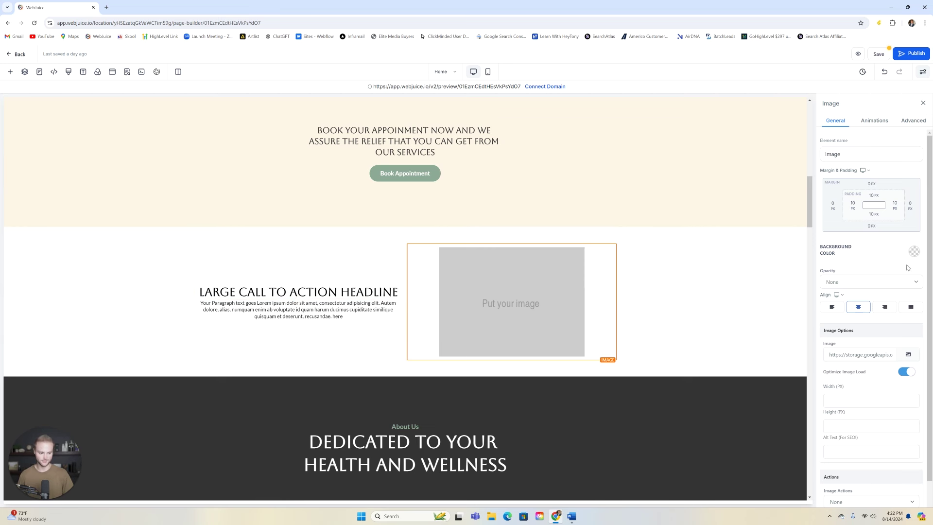
{"action": "left_click", "coordinate": [330, 292]}
{"action": "left_click", "coordinate": [324, 309]}
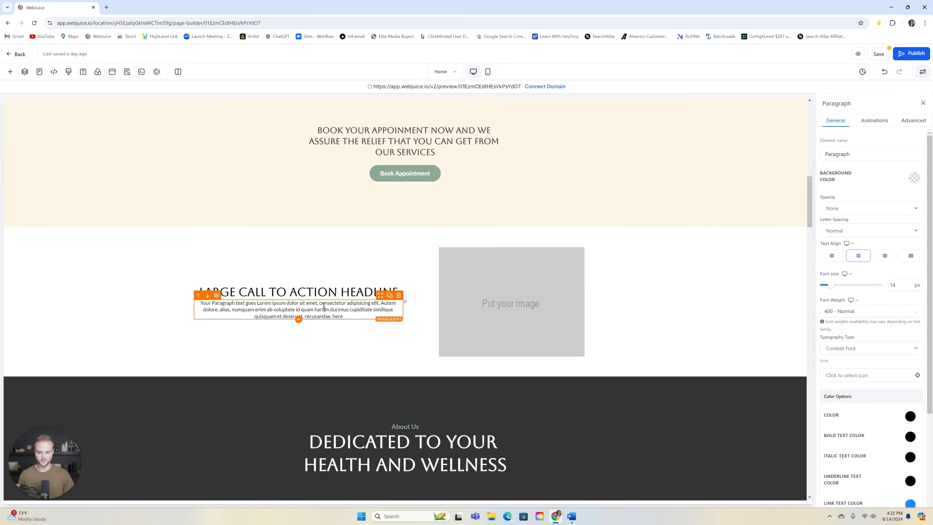
{"action": "left_click", "coordinate": [339, 269]}
{"action": "left_click", "coordinate": [482, 255]}
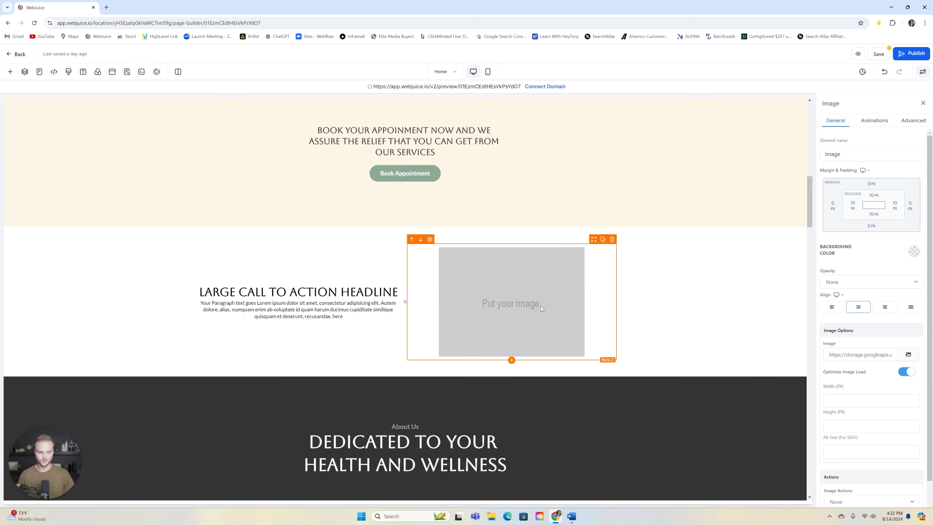
{"action": "scroll", "coordinate": [869, 292], "scroll_direction": "down", "scroll_amount": 1}
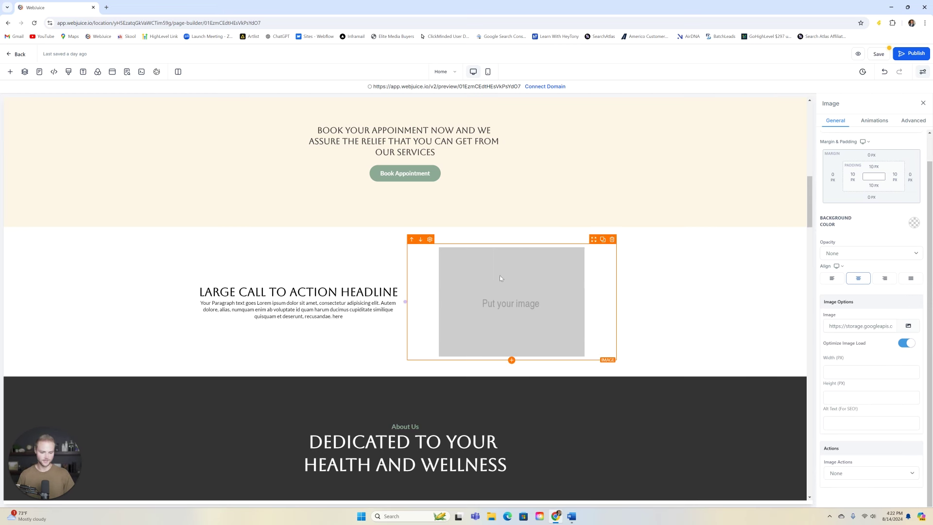
{"action": "left_click", "coordinate": [908, 327]}
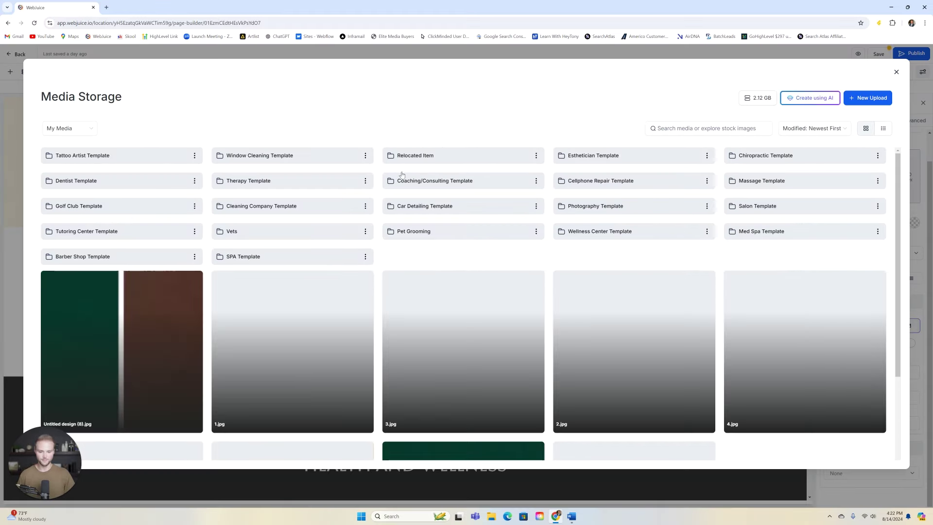
- Choose the female-doctor photo from the Media Storage Chiropractic Template folder for the image
{"action": "scroll", "coordinate": [474, 228], "scroll_direction": "down", "scroll_amount": 3}
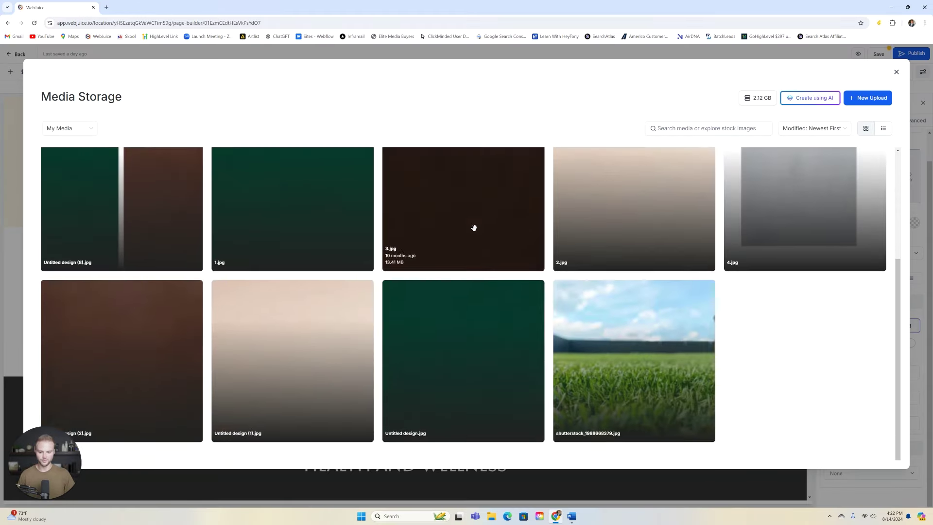
{"action": "scroll", "coordinate": [291, 253], "scroll_direction": "up", "scroll_amount": 3}
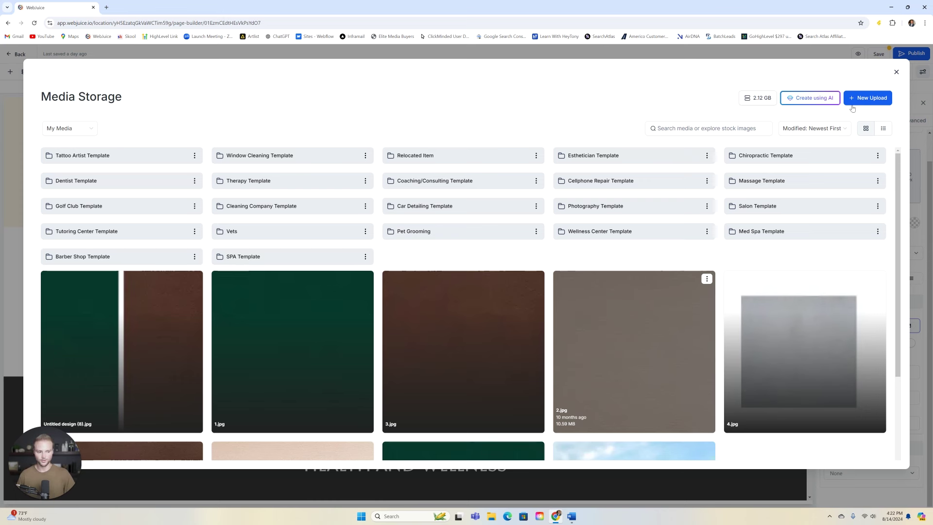
{"action": "left_click", "coordinate": [771, 160]}
{"action": "scroll", "coordinate": [465, 277], "scroll_direction": "down", "scroll_amount": 1}
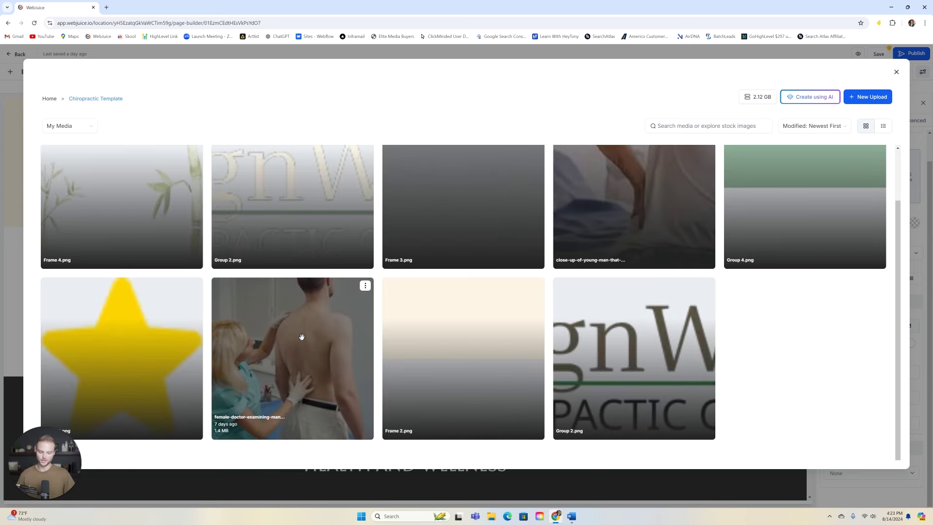
{"action": "left_click", "coordinate": [307, 335]}
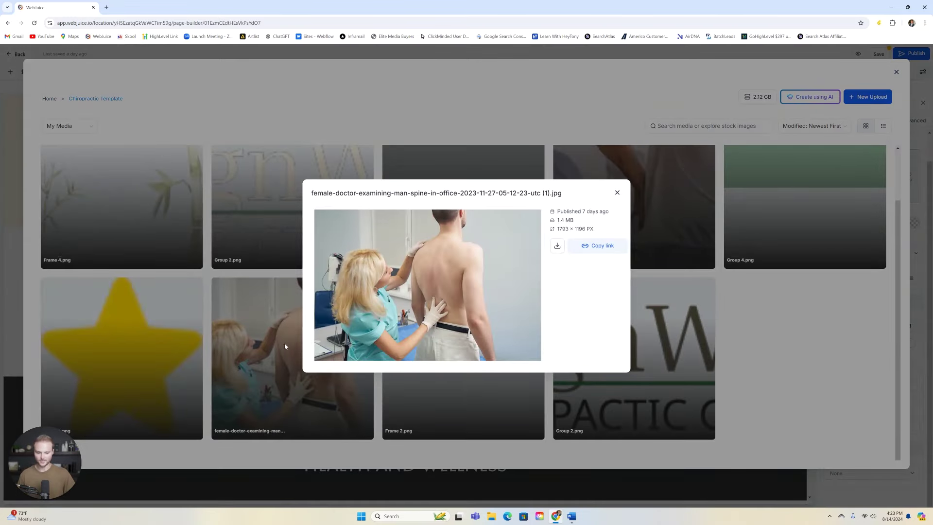
{"action": "left_click", "coordinate": [618, 193]}
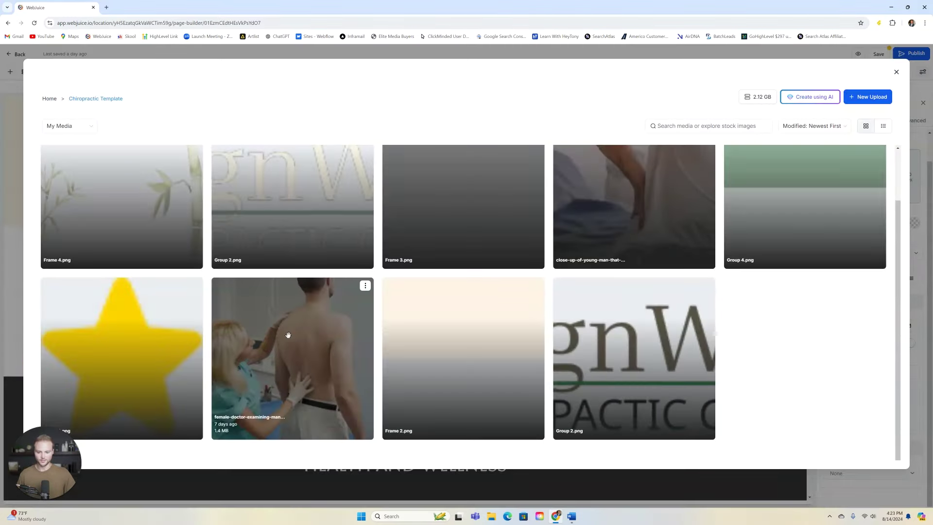
{"action": "left_click", "coordinate": [290, 330]}
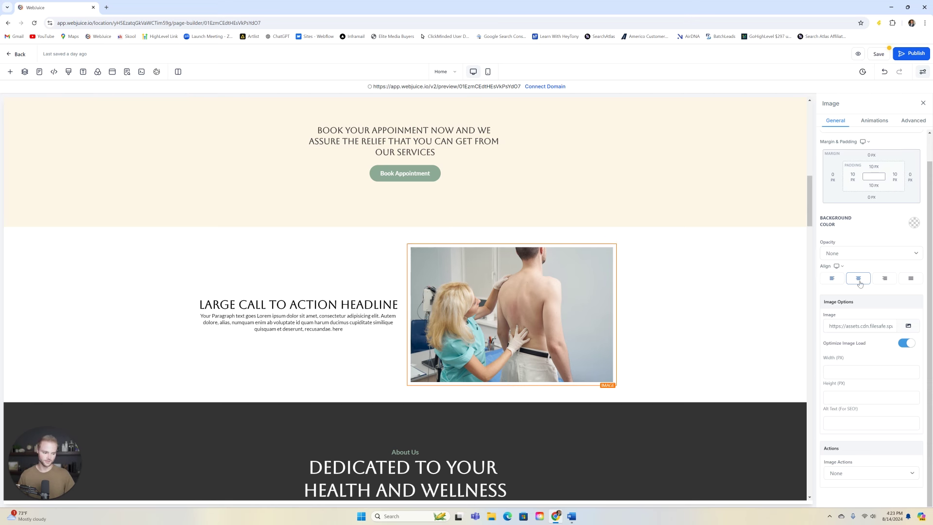
- Give the photo rounded corners in its Advanced settings after trying circular
{"action": "left_click", "coordinate": [904, 123]}
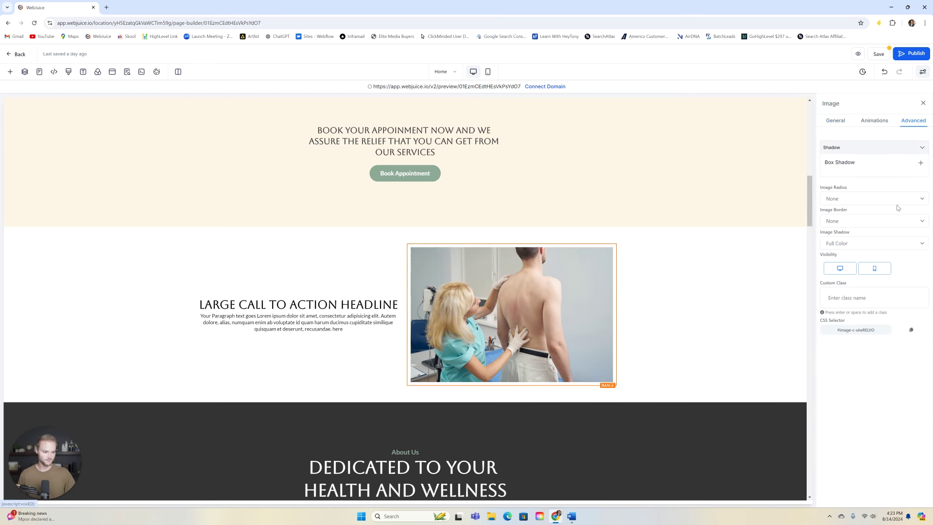
{"action": "left_click", "coordinate": [866, 204]}
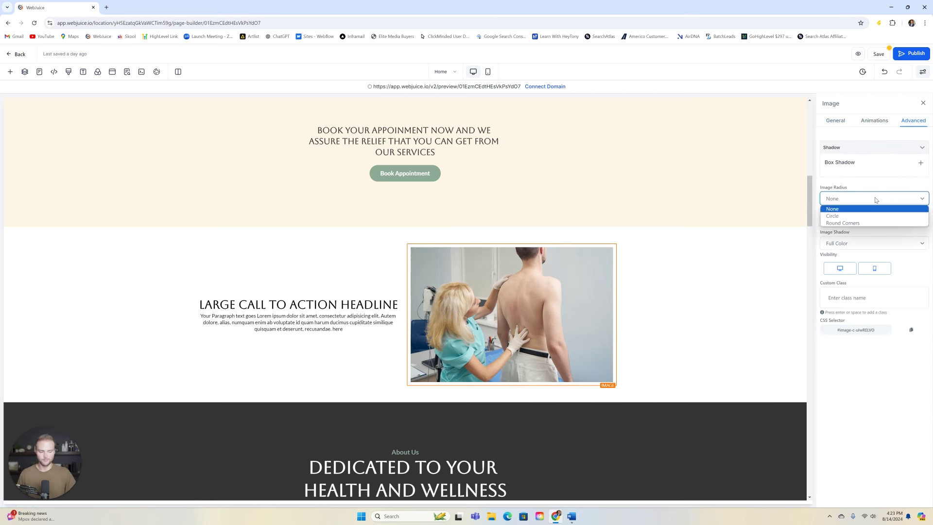
{"action": "left_click", "coordinate": [845, 218]}
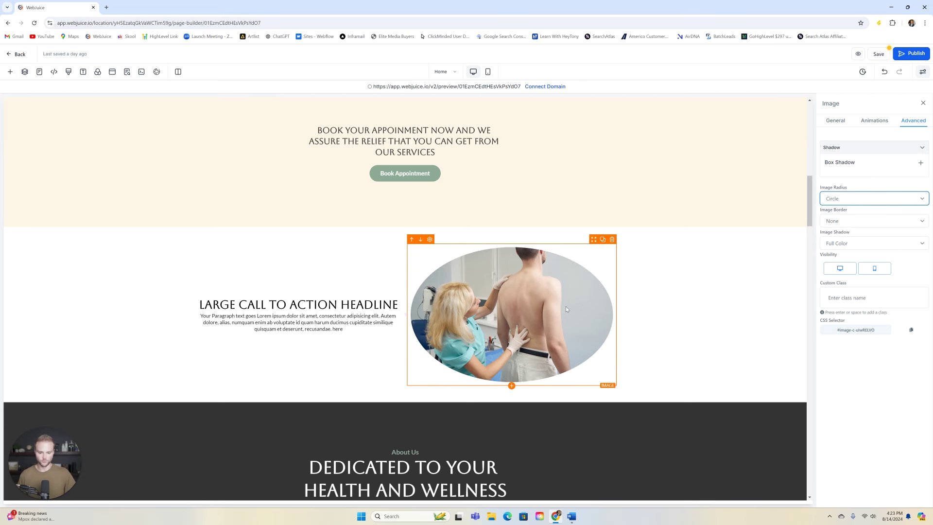
{"action": "left_click", "coordinate": [853, 203]}
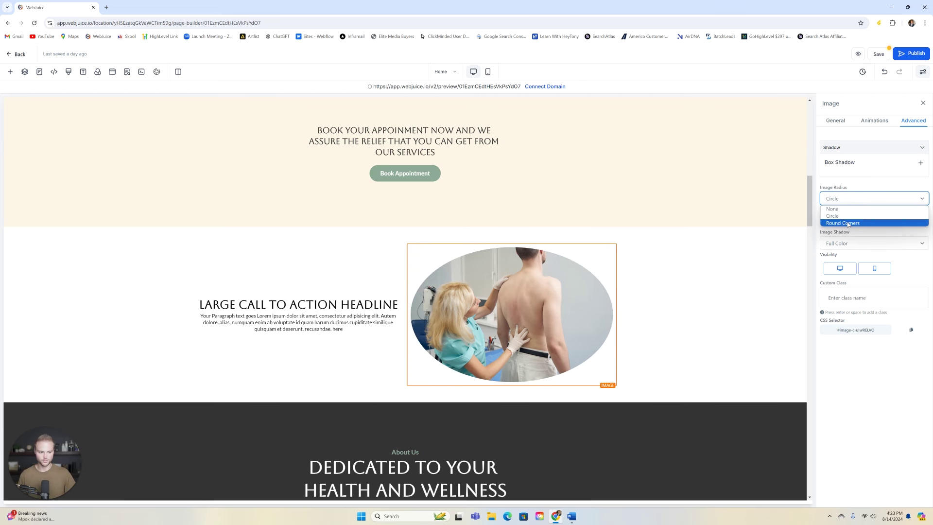
{"action": "left_click", "coordinate": [847, 223]}
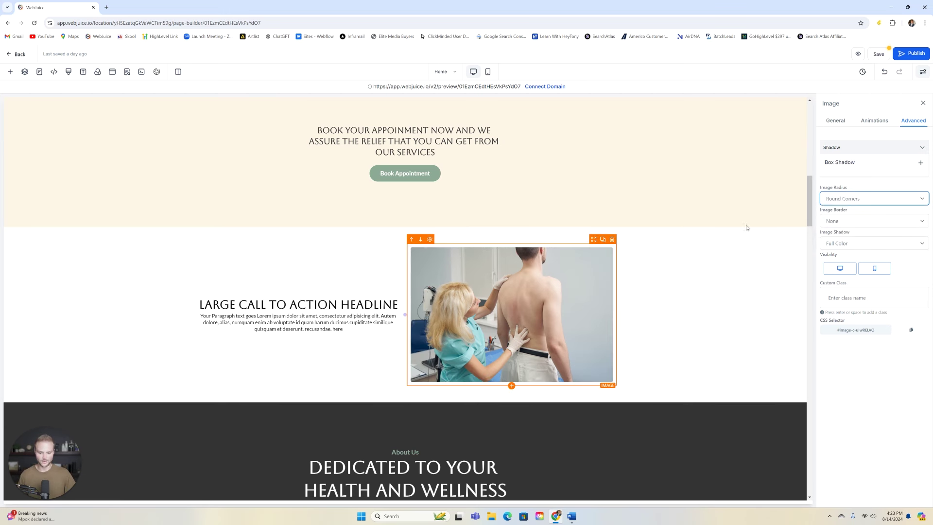
- Apply a Dark Thumbnail Border and keep the photo in Full Color after trying Black & White
{"action": "left_click", "coordinate": [853, 220]}
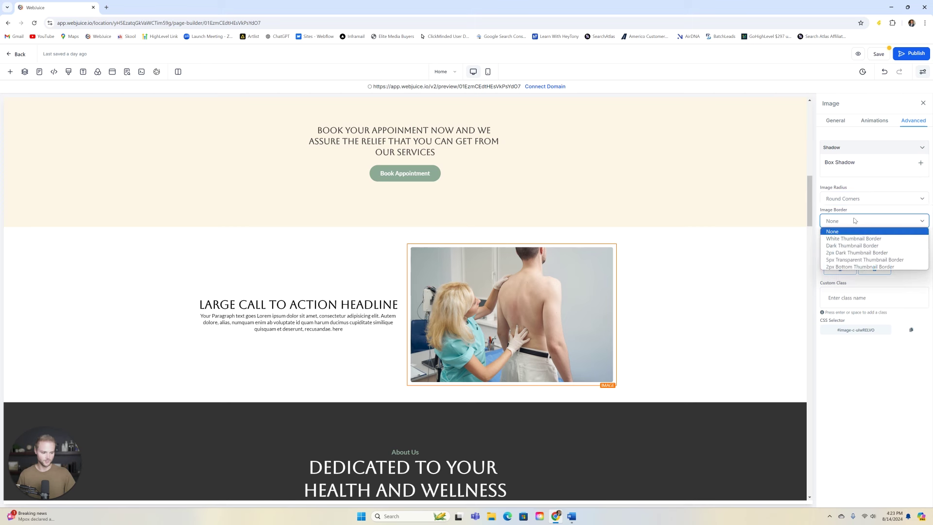
{"action": "left_click", "coordinate": [852, 245]}
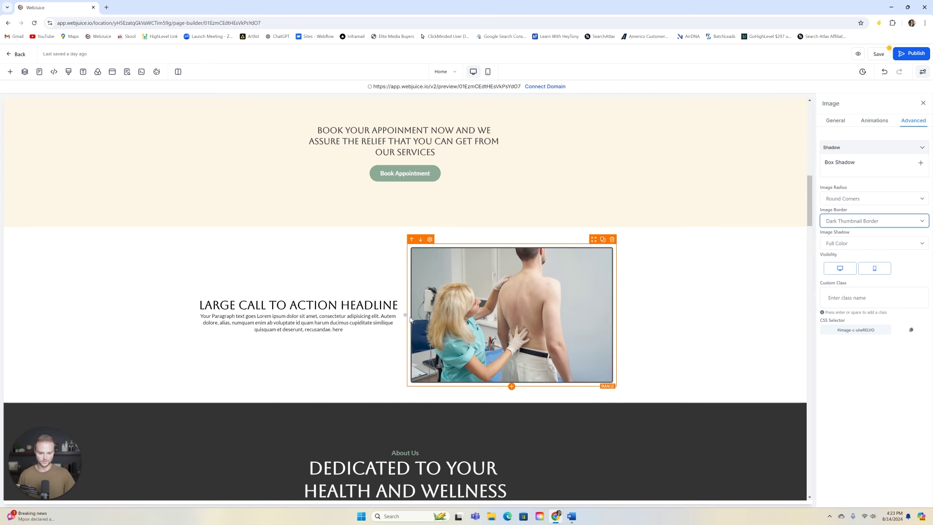
{"action": "left_click", "coordinate": [859, 244]}
{"action": "left_click", "coordinate": [851, 260]}
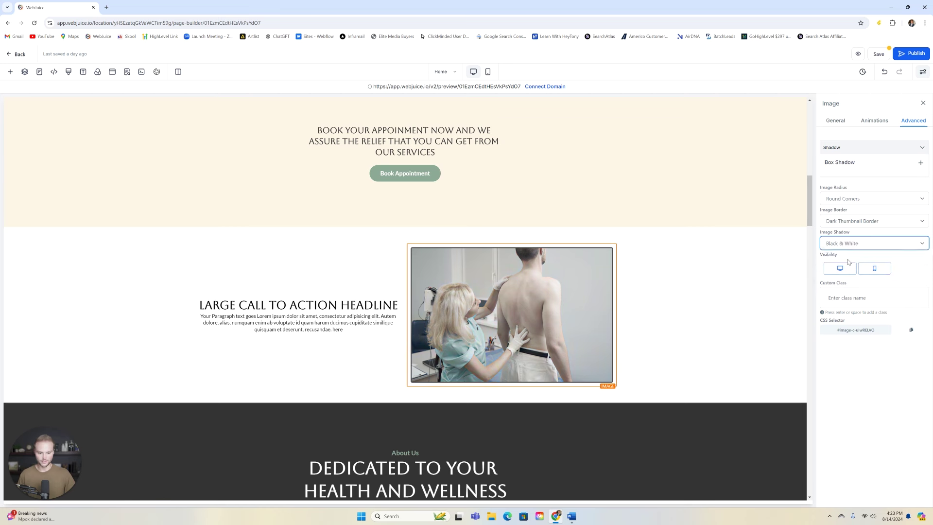
{"action": "left_click", "coordinate": [858, 243]}
{"action": "left_click", "coordinate": [850, 253]}
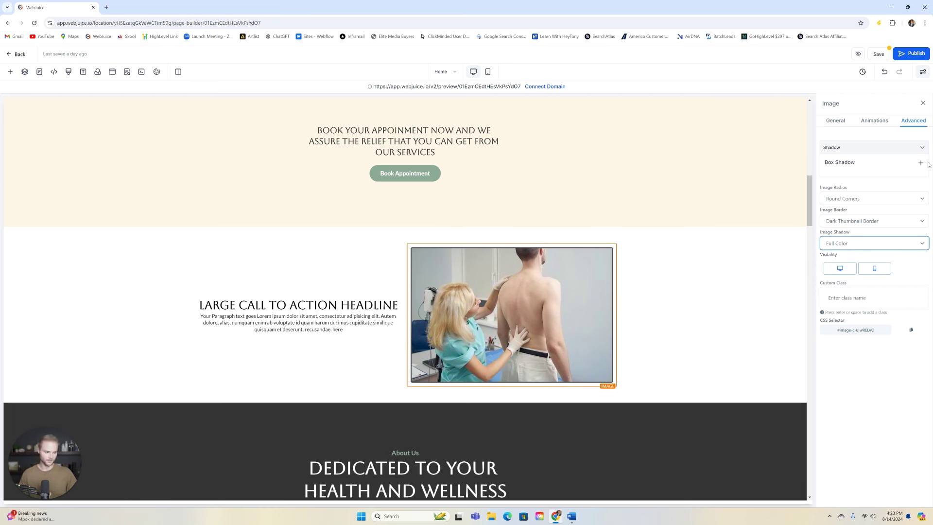
- Set the photo's entrance animation to Bounce Left after trying the fade and bounce presets
{"action": "left_click", "coordinate": [876, 122]}
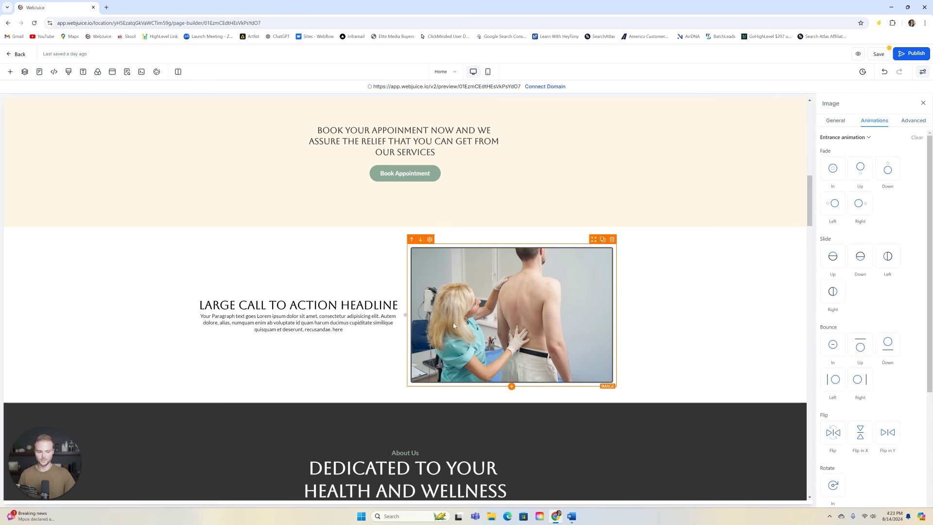
{"action": "left_click", "coordinate": [833, 170]}
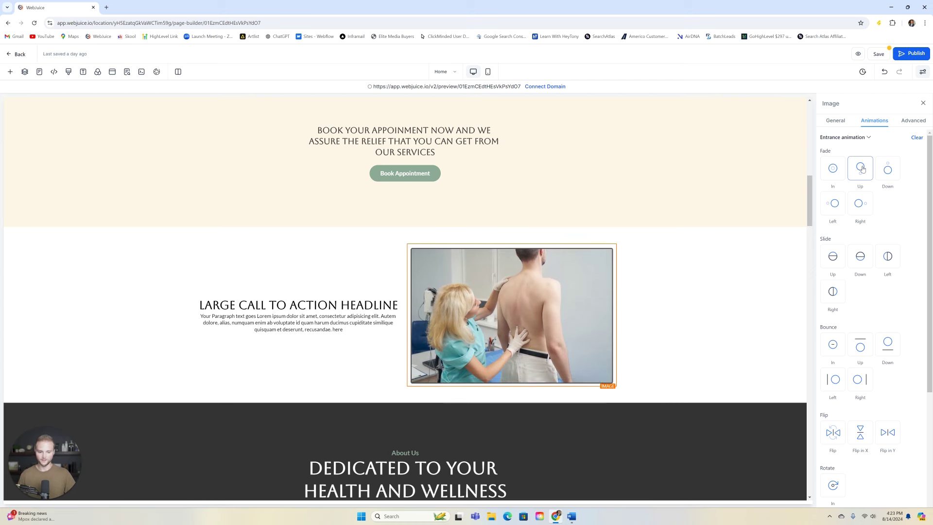
{"action": "left_click", "coordinate": [887, 170]}
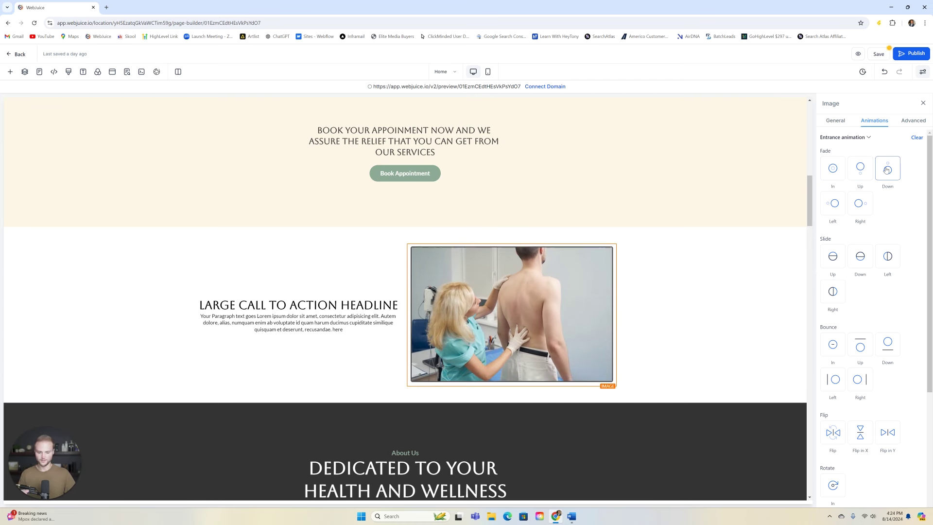
{"action": "left_click", "coordinate": [833, 204]}
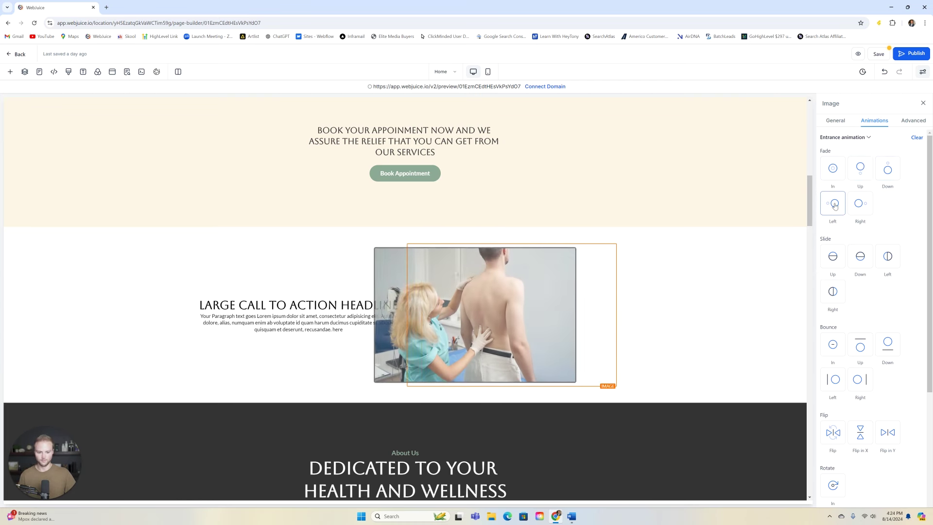
{"action": "left_click", "coordinate": [860, 204]}
{"action": "scroll", "coordinate": [858, 205], "scroll_direction": "down", "scroll_amount": 1}
{"action": "scroll", "coordinate": [859, 201], "scroll_direction": "down", "scroll_amount": 3}
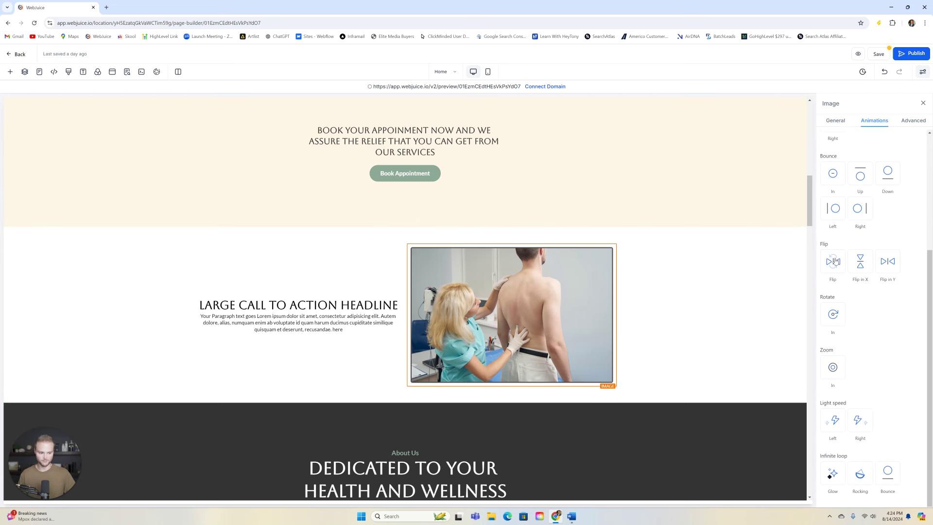
{"action": "left_click", "coordinate": [860, 174]}
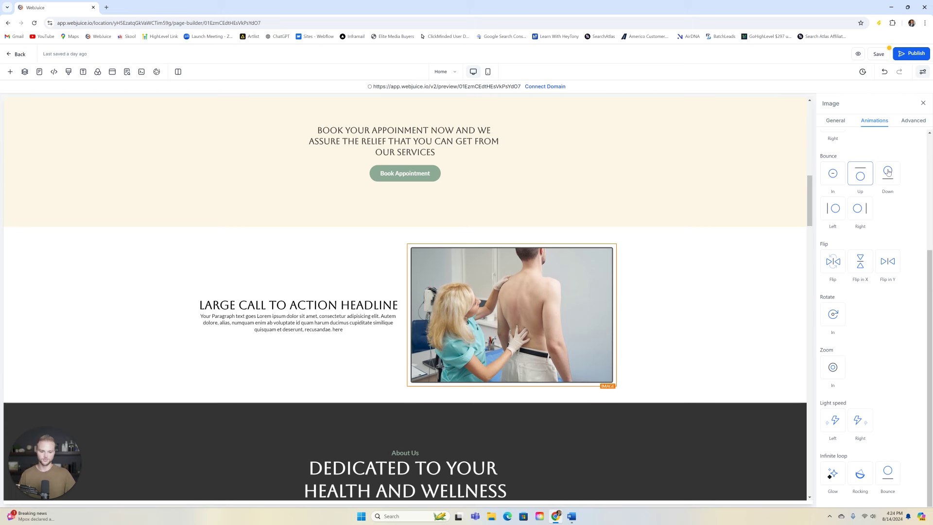
{"action": "left_click", "coordinate": [888, 172]}
{"action": "left_click", "coordinate": [834, 209]}
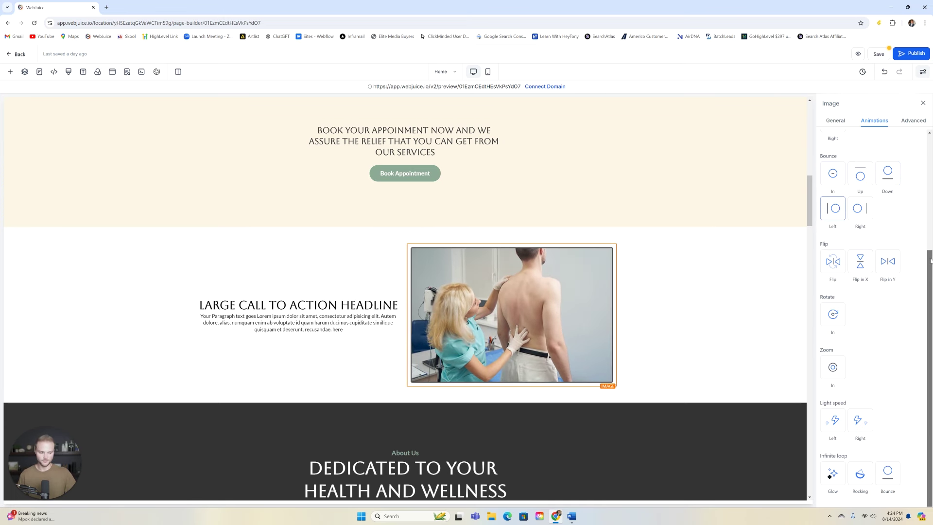
{"action": "left_click_drag", "start_coordinate": [929, 279], "coordinate": [928, 154]}
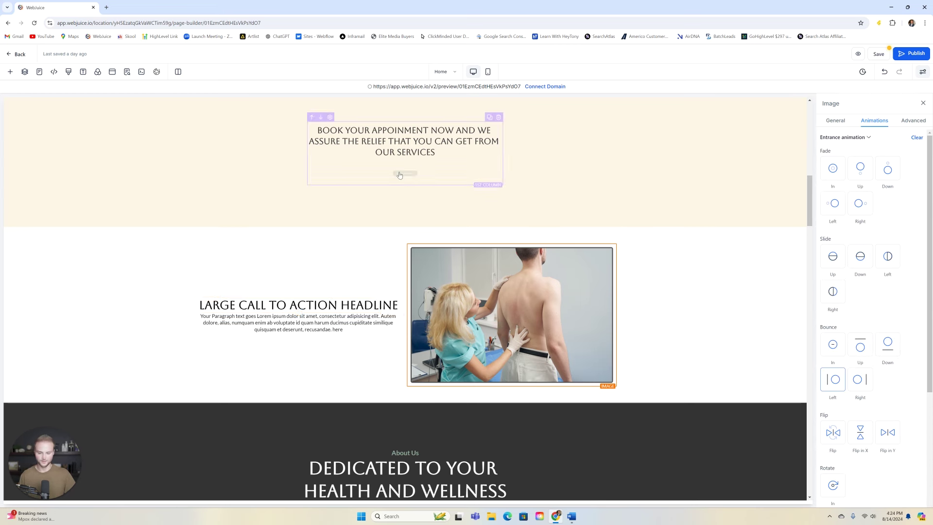
- Give the call-to-action headline a Fade In animation and return to its General settings
{"action": "left_click", "coordinate": [256, 307]}
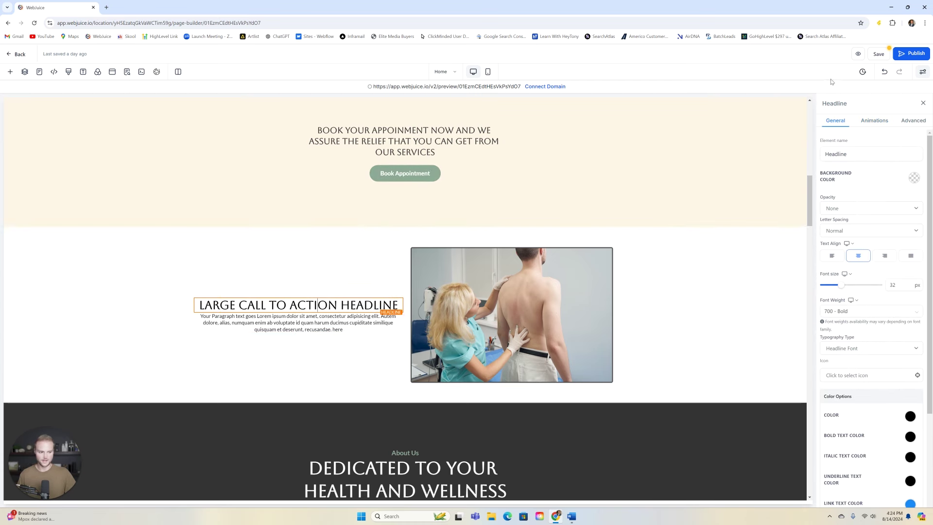
{"action": "left_click", "coordinate": [871, 122]}
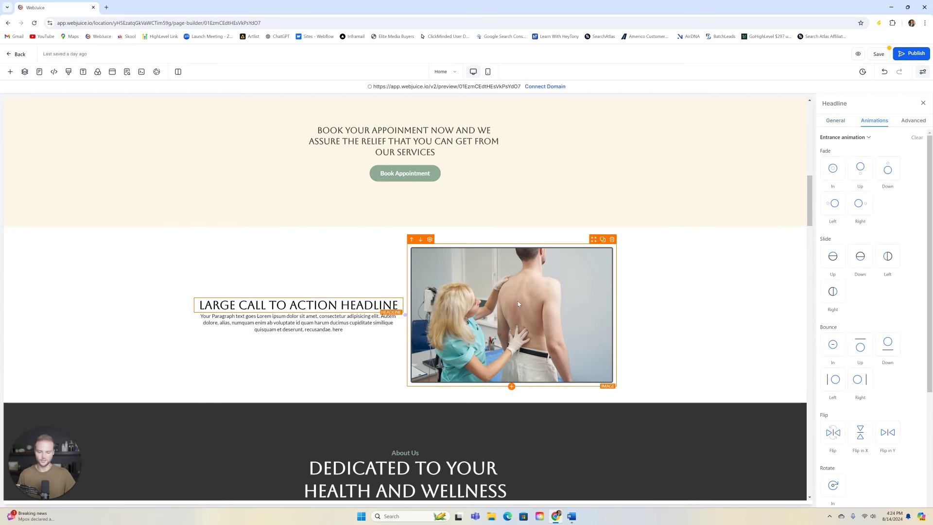
{"action": "left_click", "coordinate": [840, 173]}
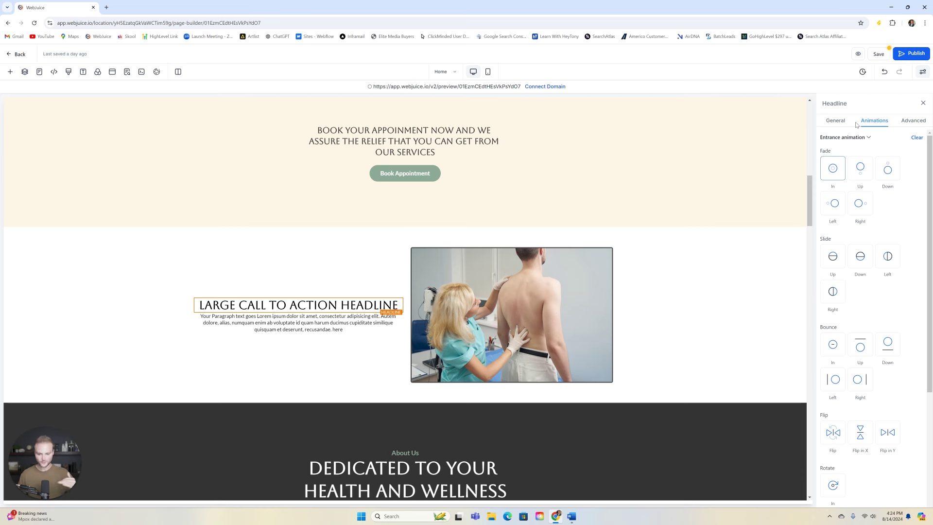
{"action": "left_click", "coordinate": [835, 120]}
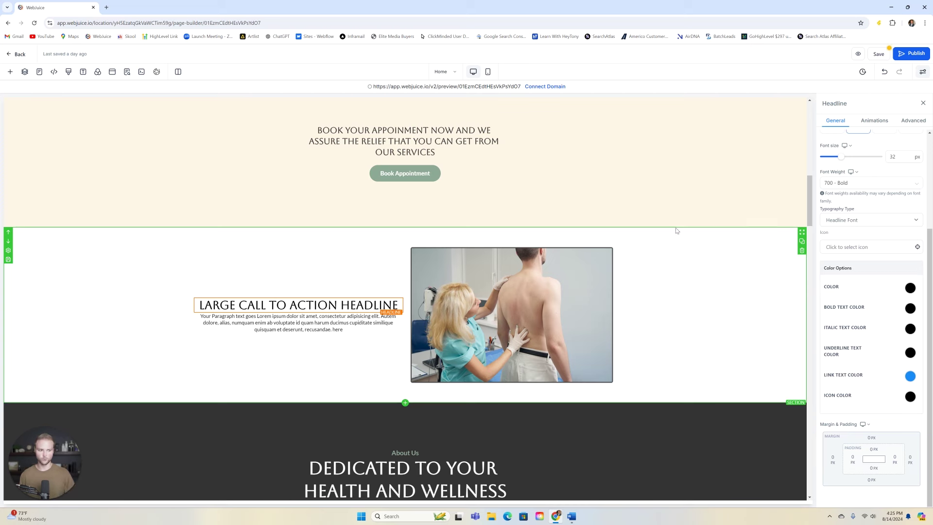
- Delete the doctor-photo call-to-action section, save the Home page, and open the live preview
{"action": "left_click", "coordinate": [801, 251]}
{"action": "scroll", "coordinate": [444, 251], "scroll_direction": "down", "scroll_amount": 2}
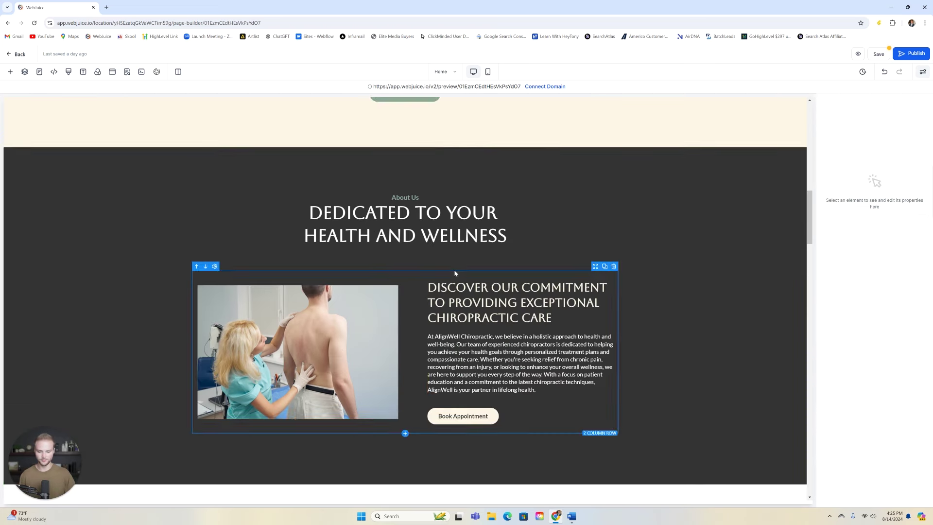
{"action": "left_click", "coordinate": [343, 253]}
{"action": "scroll", "coordinate": [451, 322], "scroll_direction": "up", "scroll_amount": 5}
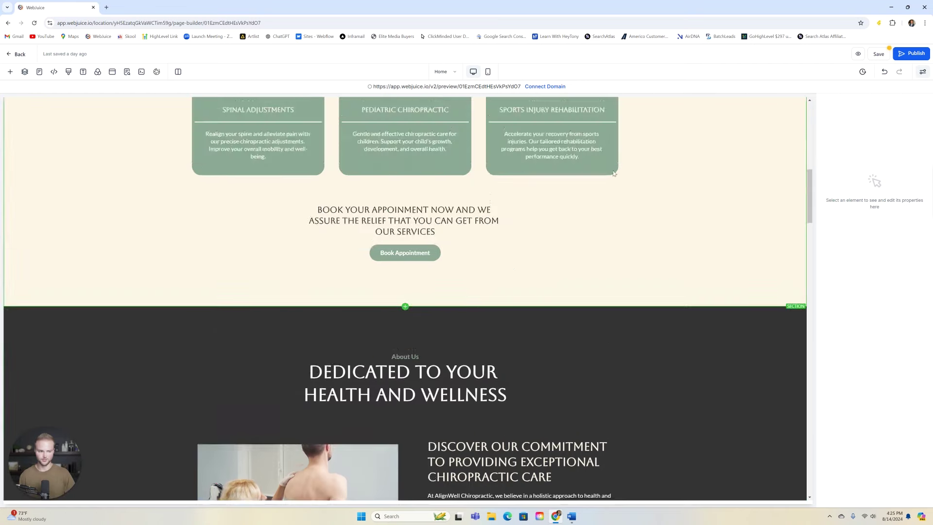
{"action": "left_click", "coordinate": [879, 52]}
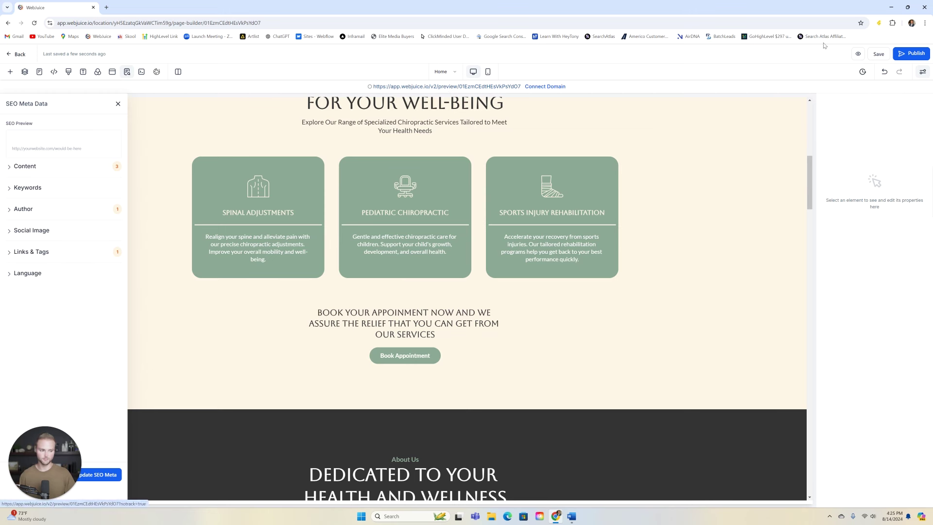
{"action": "left_click", "coordinate": [857, 55]}
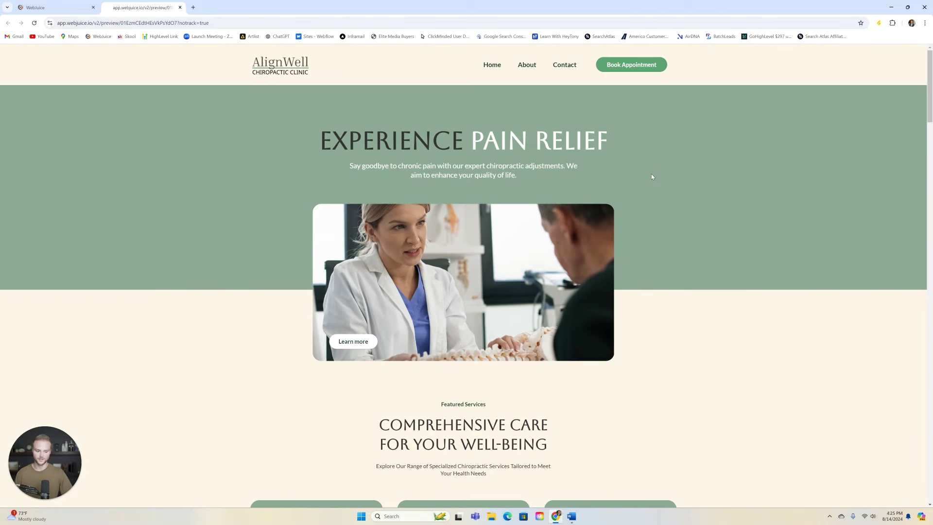
- Scroll through the AlignWell home page preview and go back to the WebJuice builder tab
{"action": "left_click_drag", "start_coordinate": [929, 97], "coordinate": [930, 117]}
{"action": "scroll", "coordinate": [888, 478], "scroll_direction": "up", "scroll_amount": 2}
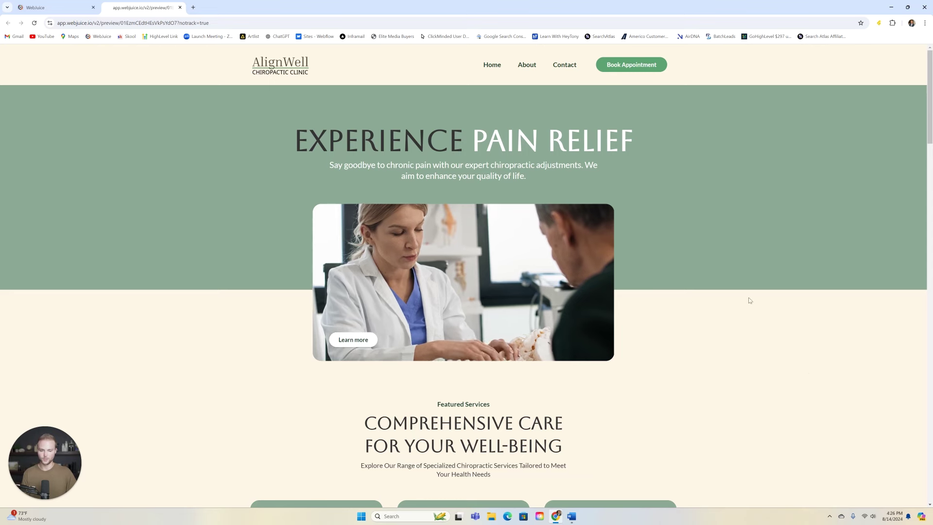
{"action": "left_click", "coordinate": [56, 7]}
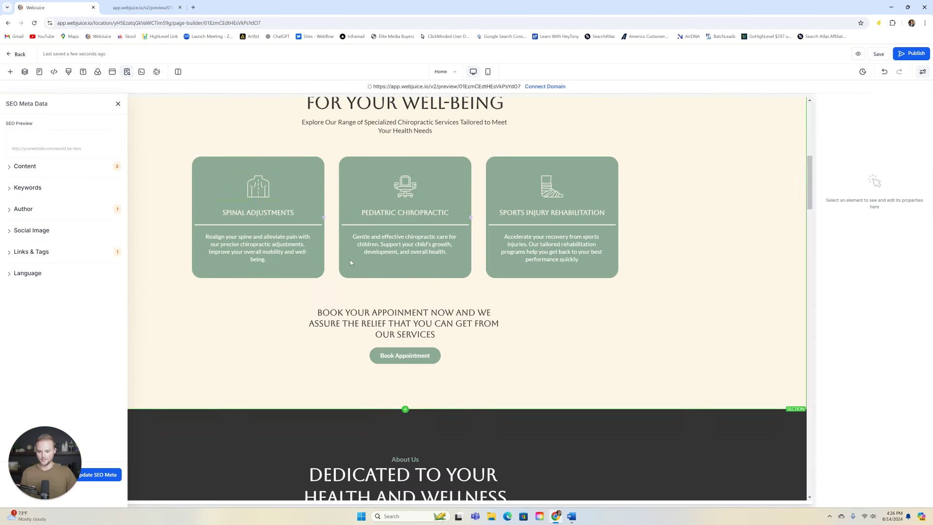
- Close the SEO settings, leave the builder for the chat widget list, and dismiss the phone warning
{"action": "left_click", "coordinate": [117, 104]}
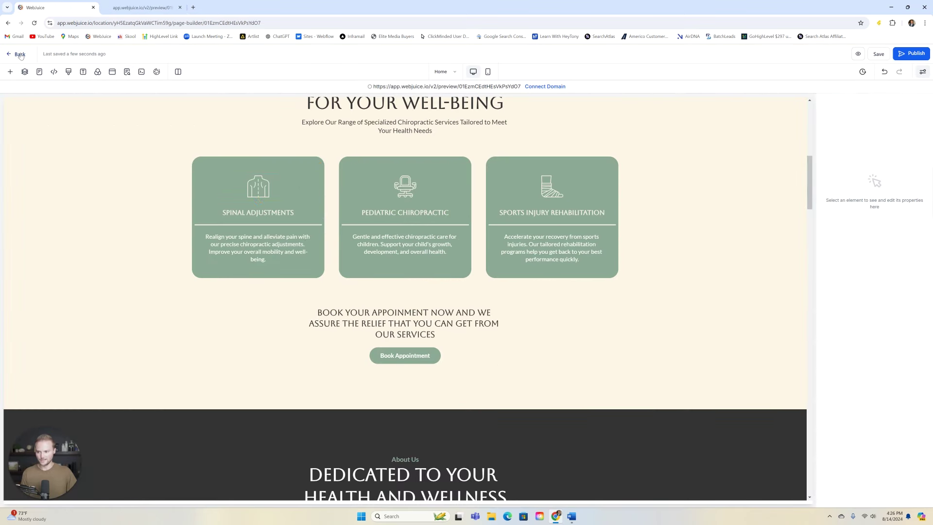
{"action": "left_click", "coordinate": [20, 54]}
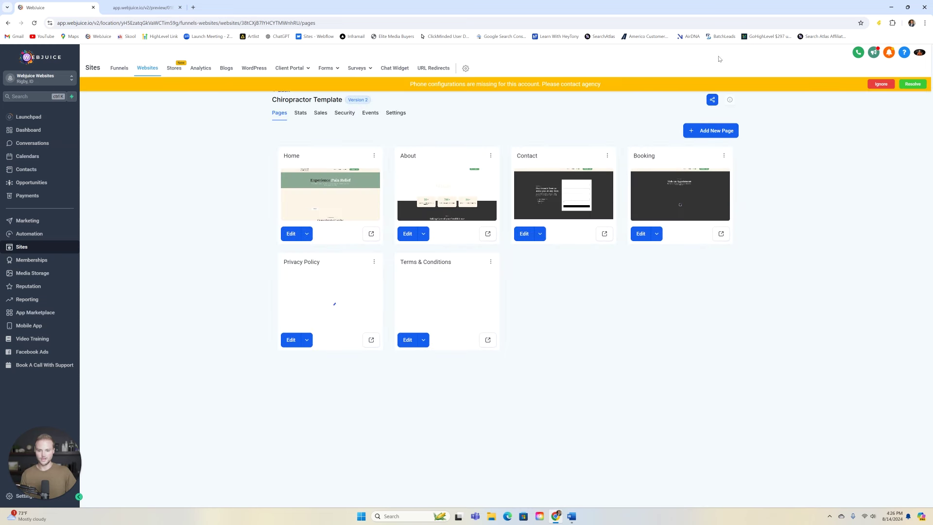
{"action": "left_click", "coordinate": [397, 71]}
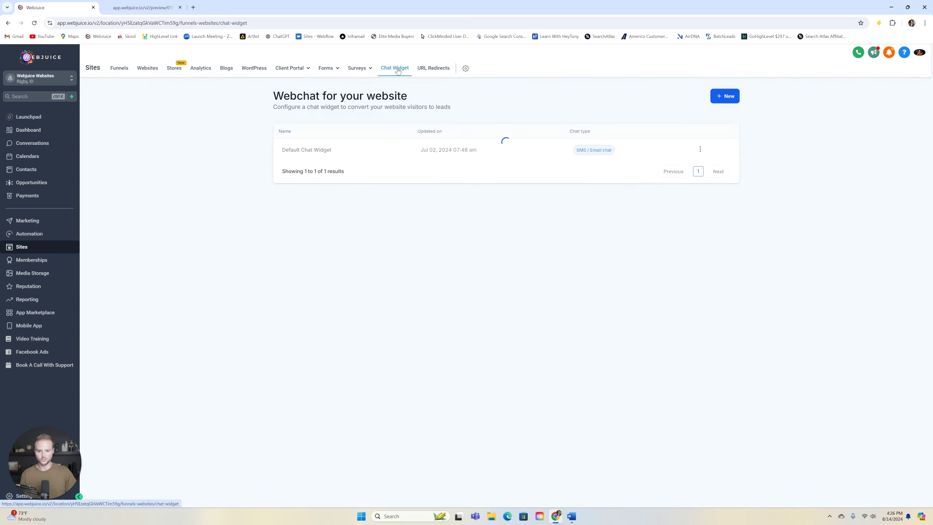
{"action": "left_click", "coordinate": [304, 152]}
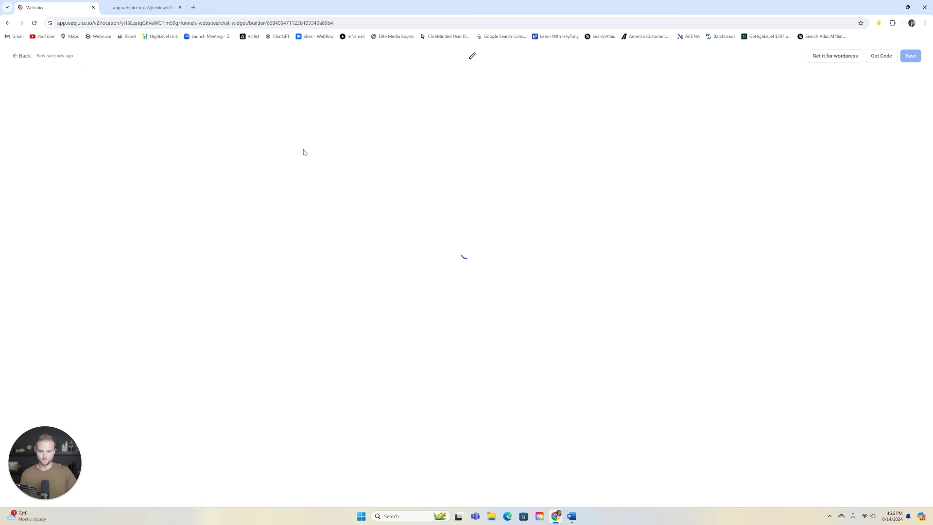
{"action": "left_click", "coordinate": [21, 57]}
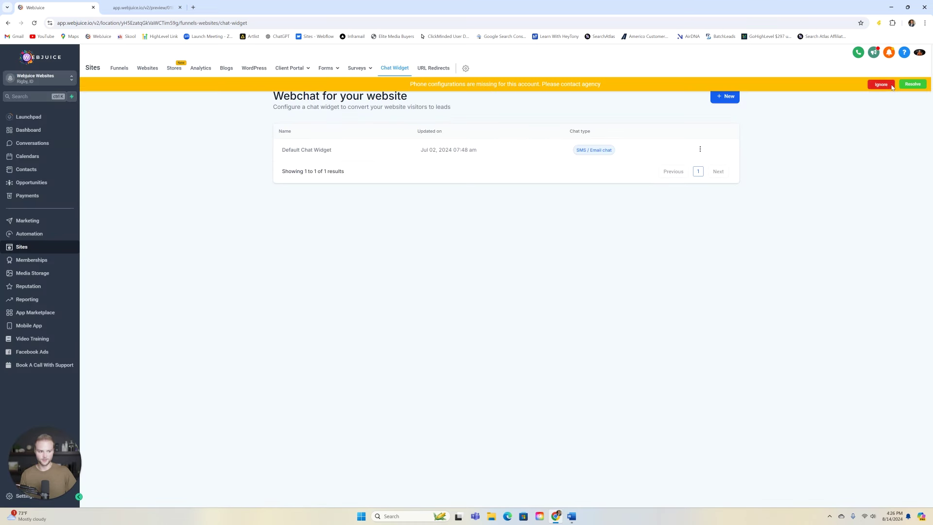
{"action": "left_click", "coordinate": [880, 85]}
- Preview the Default Chat Widget's chat window and style settings, then return to Websites
{"action": "left_click", "coordinate": [322, 152]}
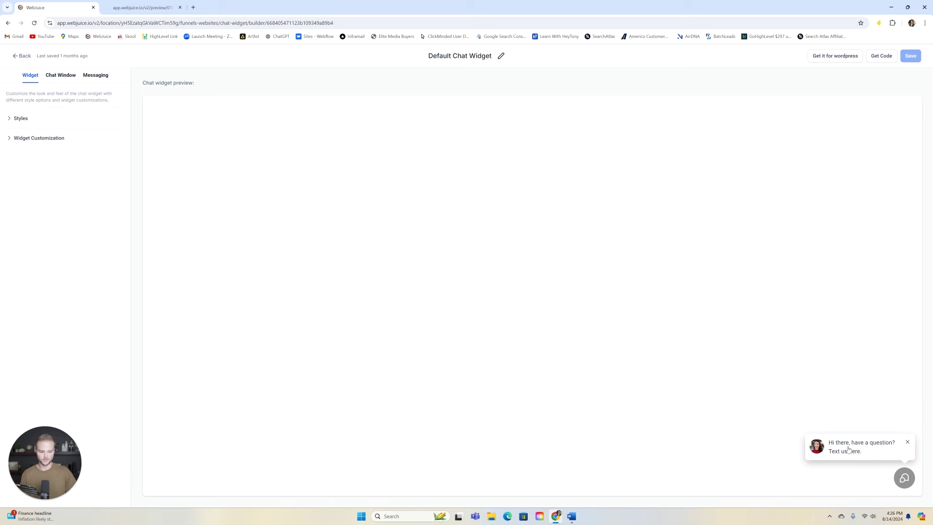
{"action": "left_click", "coordinate": [850, 455]}
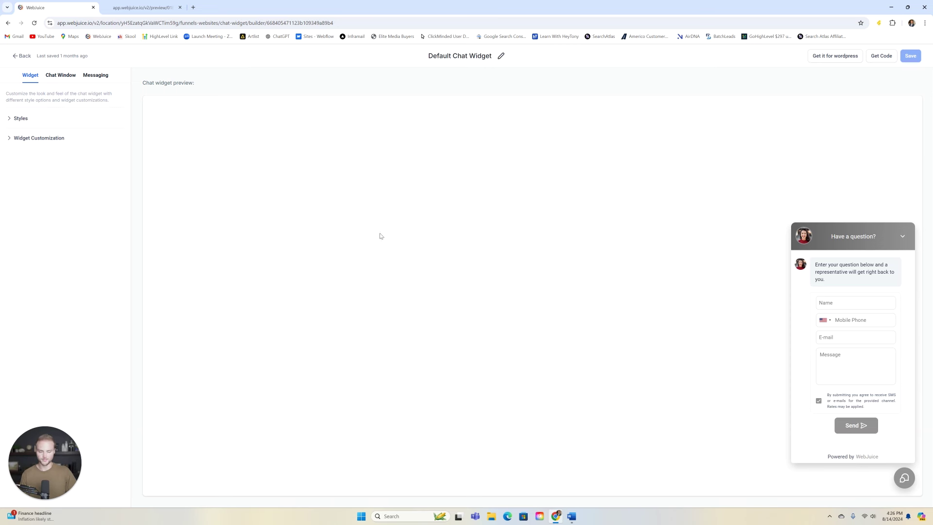
{"action": "left_click", "coordinate": [43, 121]}
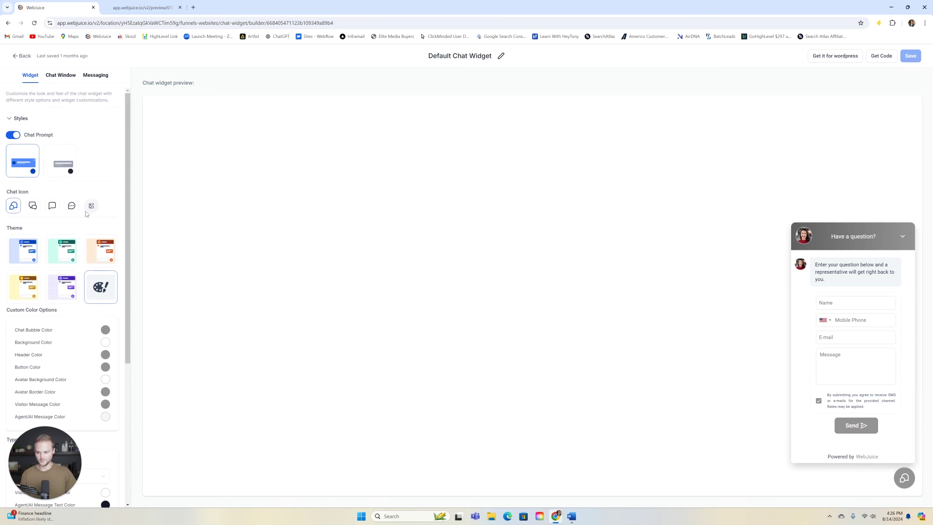
{"action": "scroll", "coordinate": [86, 214], "scroll_direction": "down", "scroll_amount": 5}
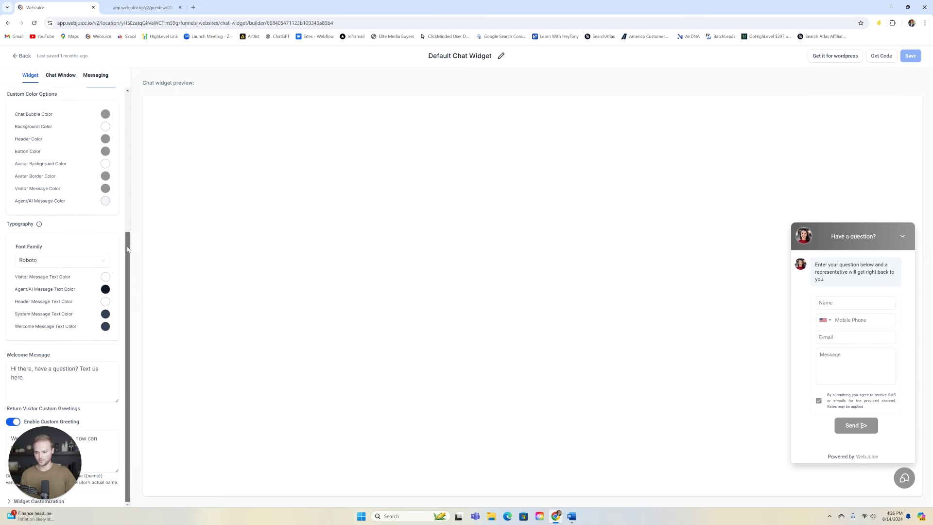
{"action": "scroll", "coordinate": [117, 244], "scroll_direction": "up", "scroll_amount": 5}
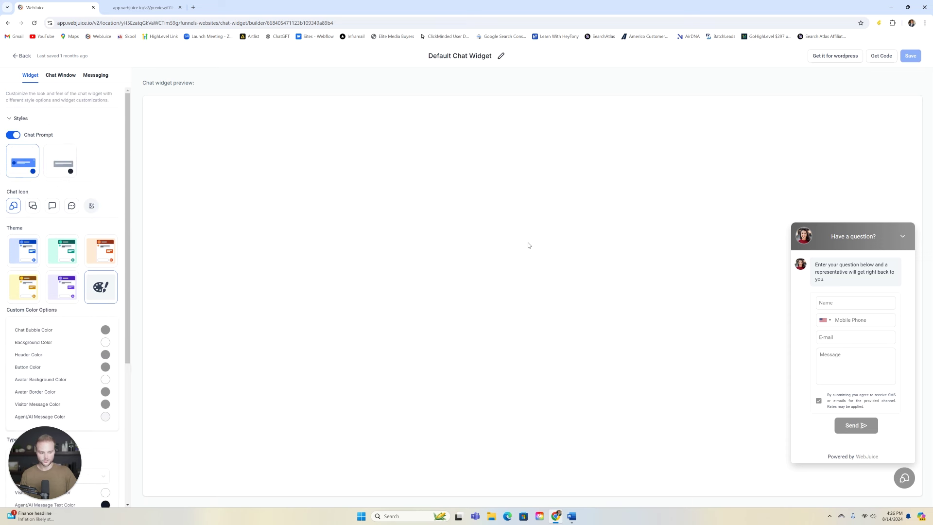
{"action": "left_click", "coordinate": [904, 237]}
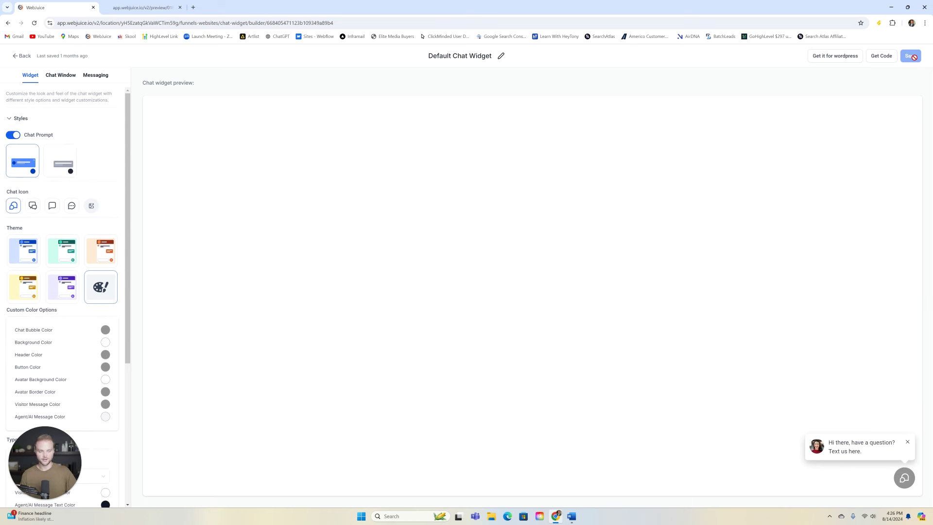
{"action": "left_click", "coordinate": [22, 56]}
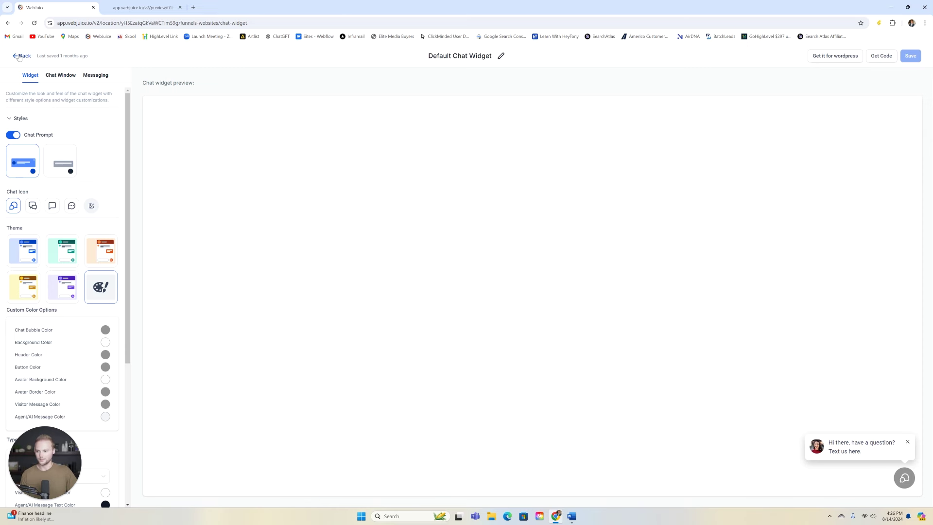
{"action": "left_click", "coordinate": [149, 71]}
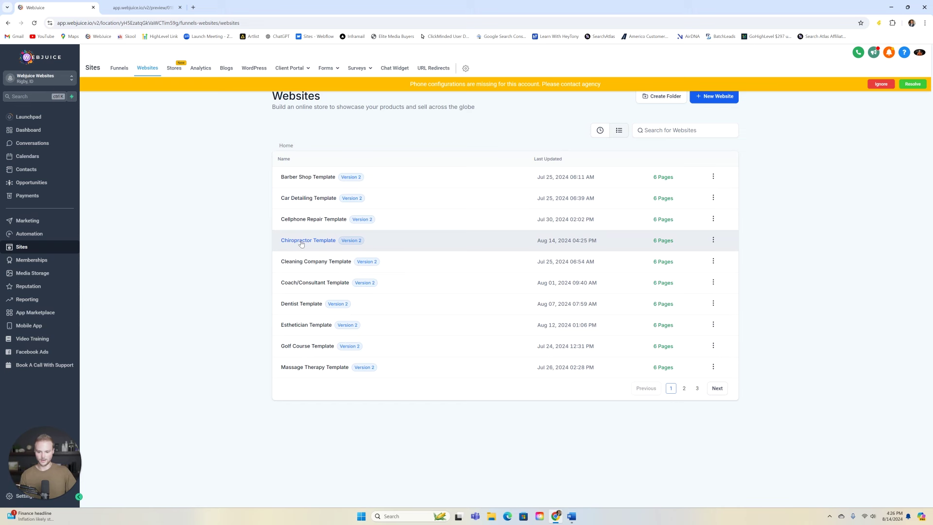
- Set Chiropractor Template's chat widget to Default Chat Widget, save, and edit the Home page
{"action": "left_click", "coordinate": [303, 242]}
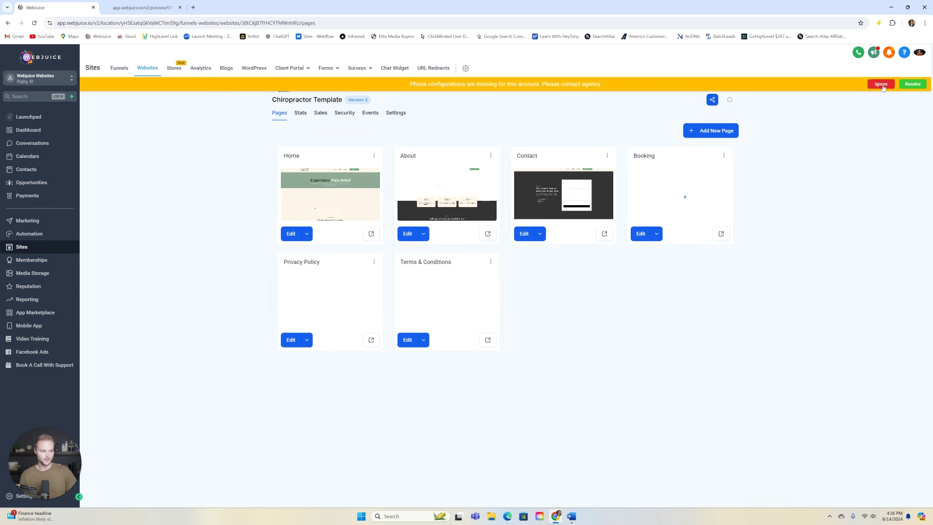
{"action": "left_click", "coordinate": [396, 113]}
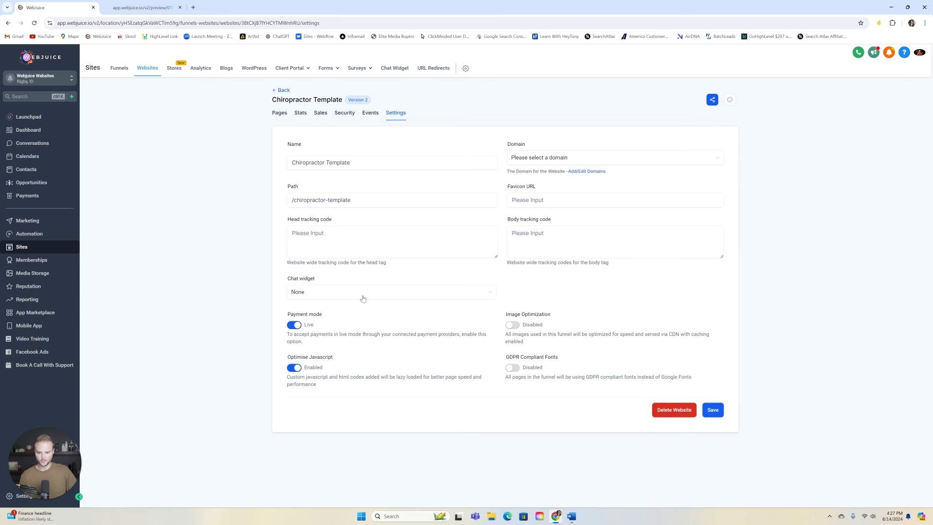
{"action": "left_click", "coordinate": [316, 292]}
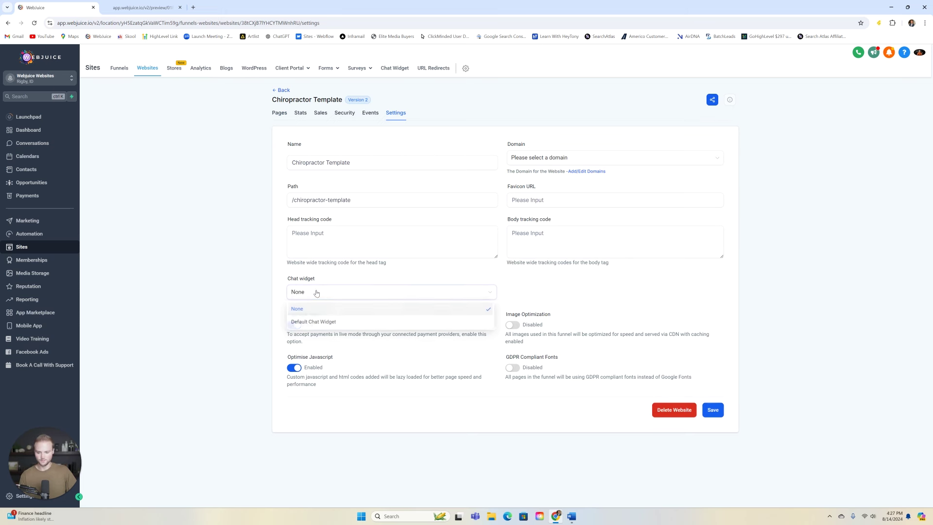
{"action": "left_click", "coordinate": [317, 323]}
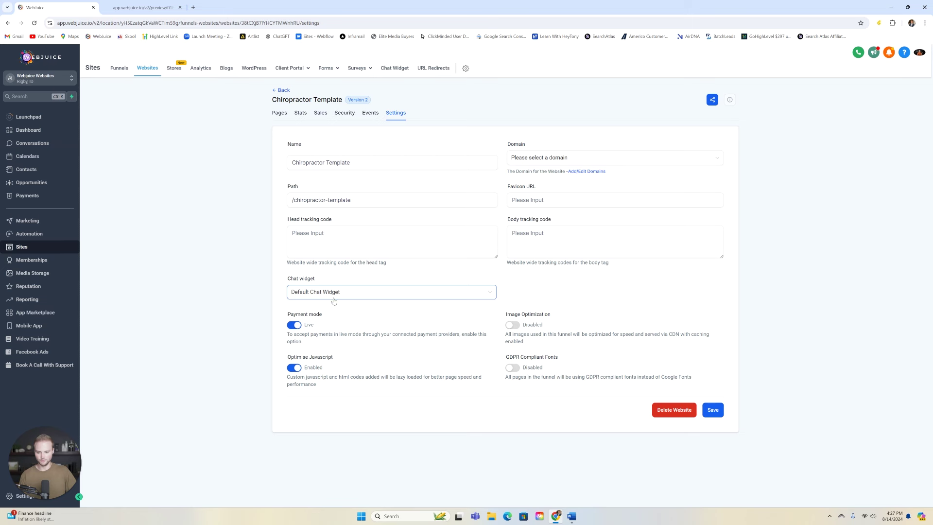
{"action": "left_click", "coordinate": [712, 411]}
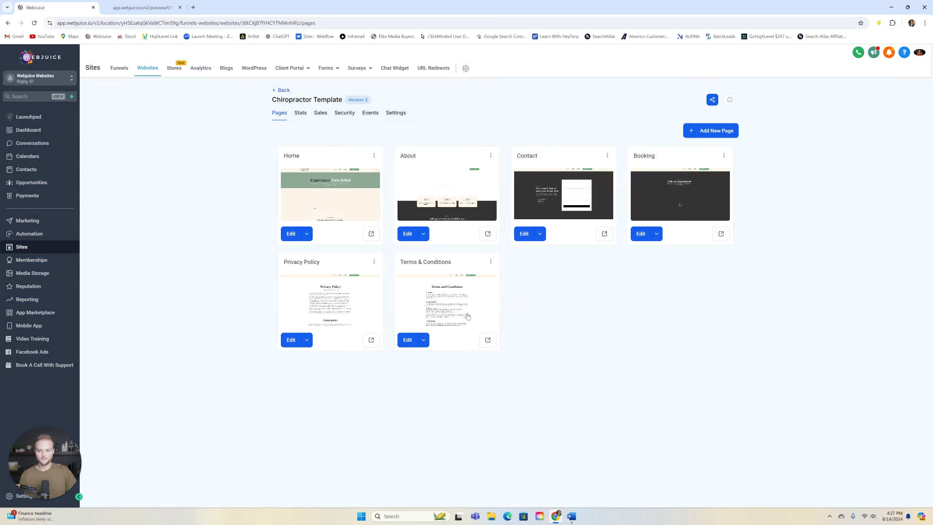
{"action": "left_click", "coordinate": [319, 182]}
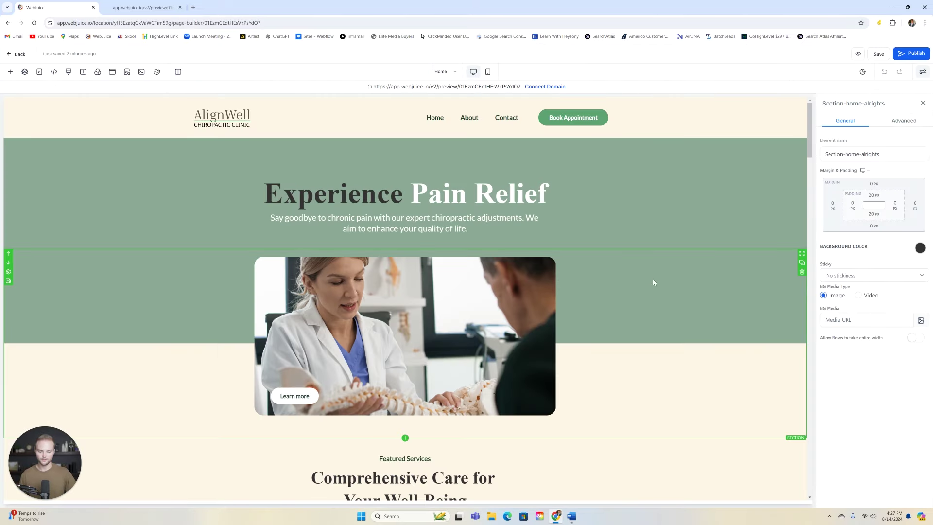
- Preview the Home page, open and close the 'Have a question?' chat widget, then return to the page list
{"action": "scroll", "coordinate": [693, 287], "scroll_direction": "down", "scroll_amount": 1}
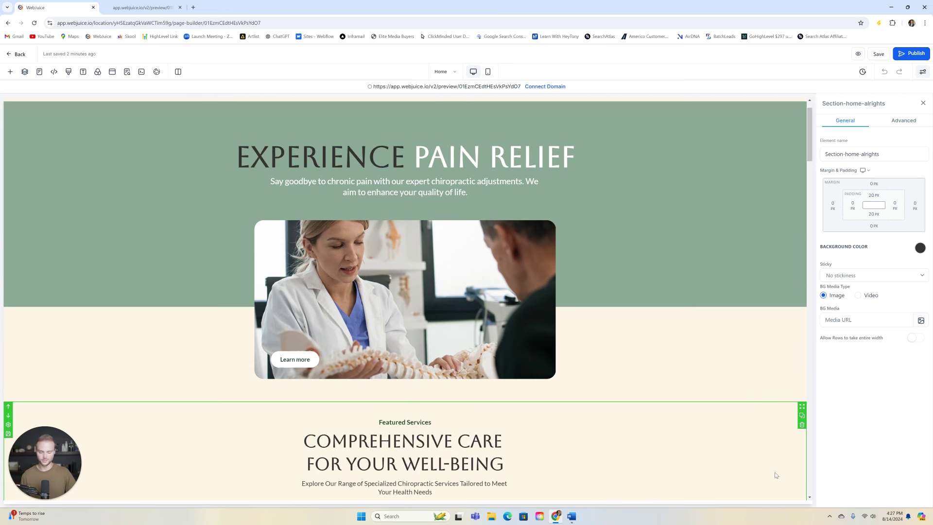
{"action": "scroll", "coordinate": [728, 309], "scroll_direction": "up", "scroll_amount": 1}
{"action": "scroll", "coordinate": [727, 304], "scroll_direction": "up", "scroll_amount": 1}
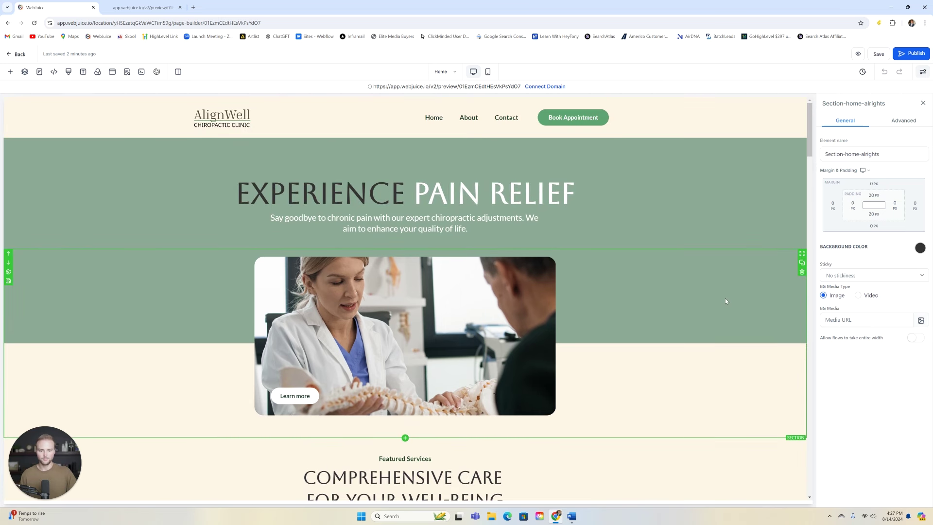
{"action": "left_click", "coordinate": [858, 55]}
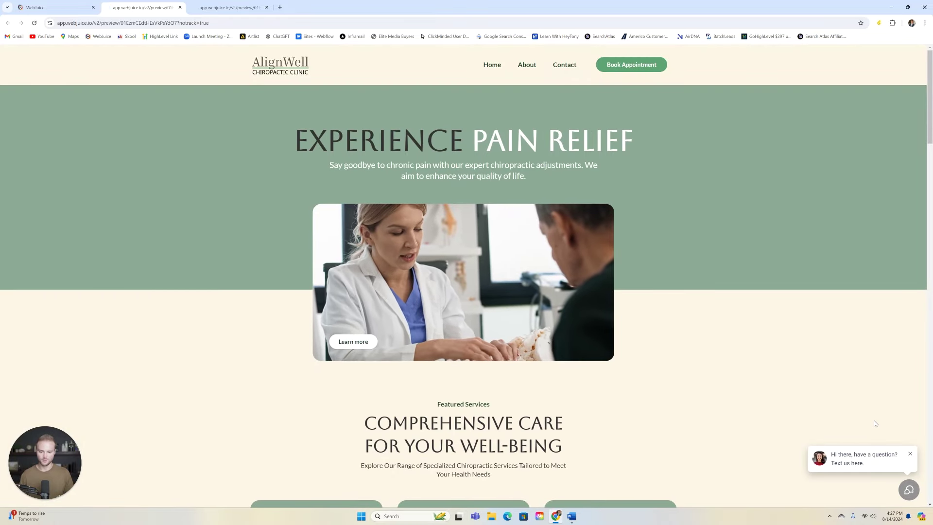
{"action": "left_click", "coordinate": [908, 489]}
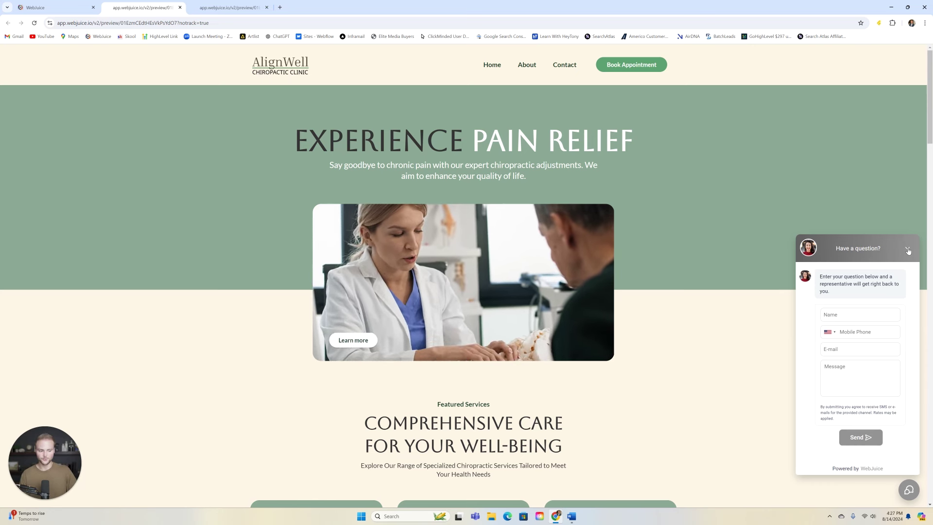
{"action": "left_click", "coordinate": [907, 249]}
{"action": "left_click", "coordinate": [56, 7]}
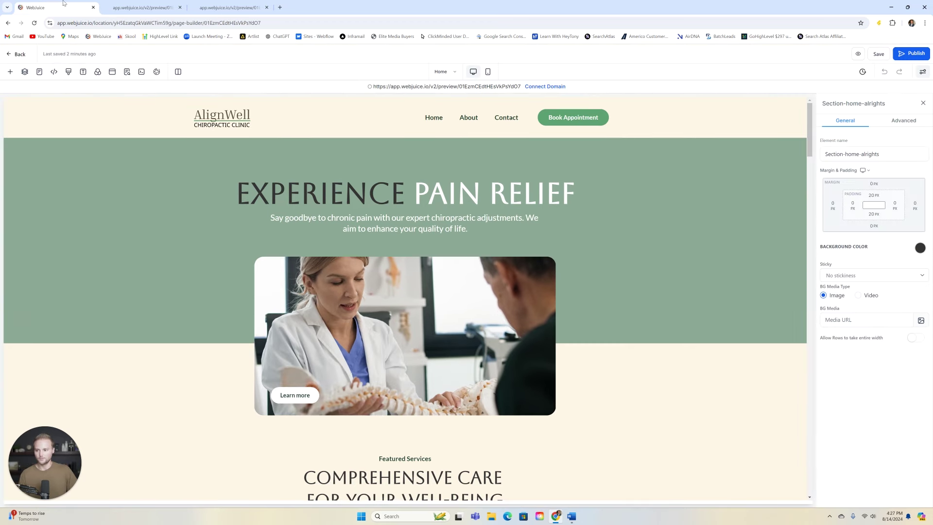
{"action": "left_click", "coordinate": [19, 54]}
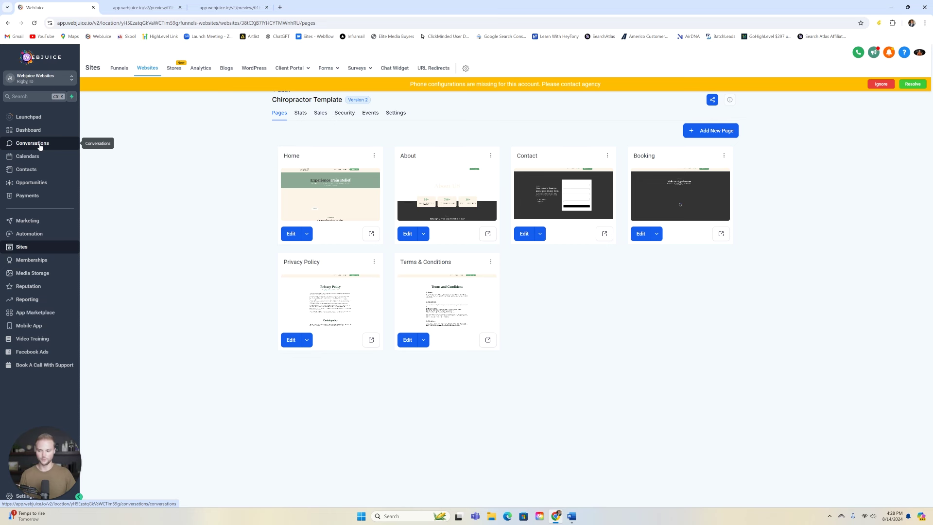
- Ignore the phone warning and open the Generic Contact Form in Forms > Builder, showing its addable elements
{"action": "left_click", "coordinate": [877, 86]}
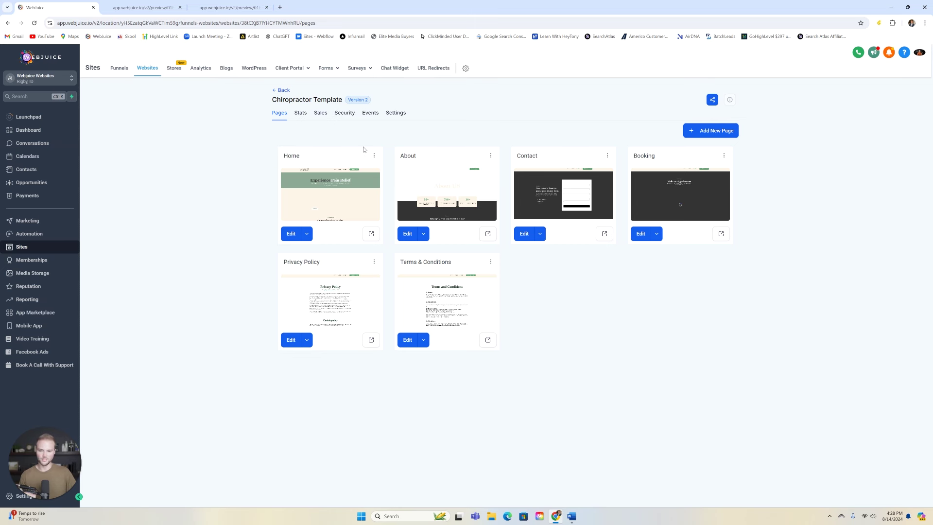
{"action": "left_click", "coordinate": [326, 68]}
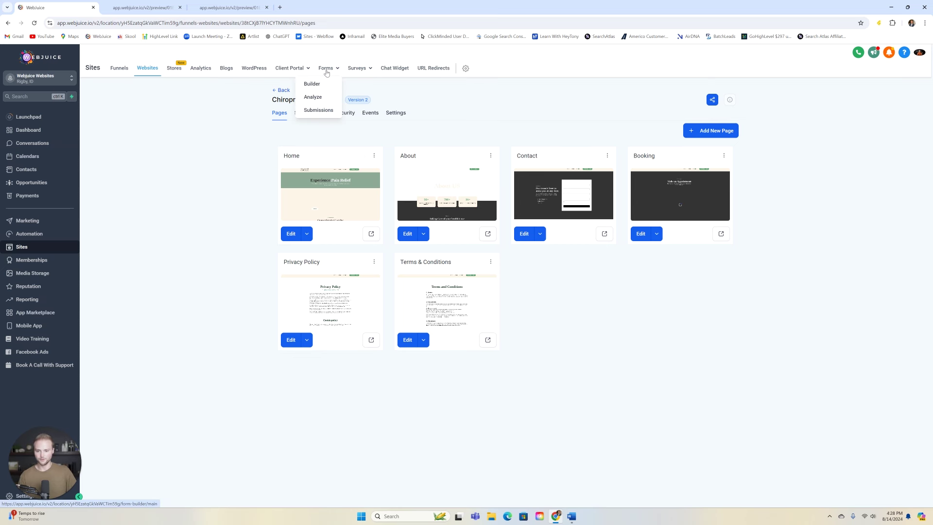
{"action": "left_click", "coordinate": [313, 84]}
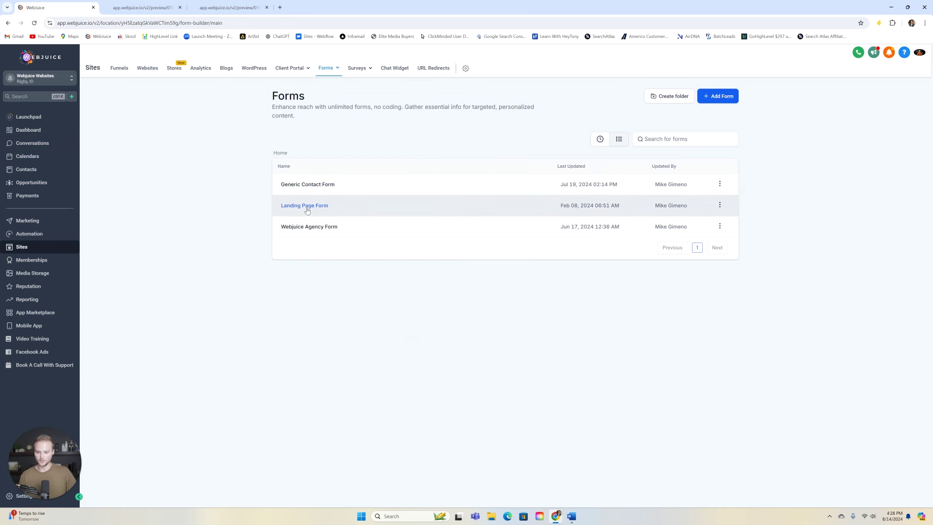
{"action": "left_click", "coordinate": [308, 185]}
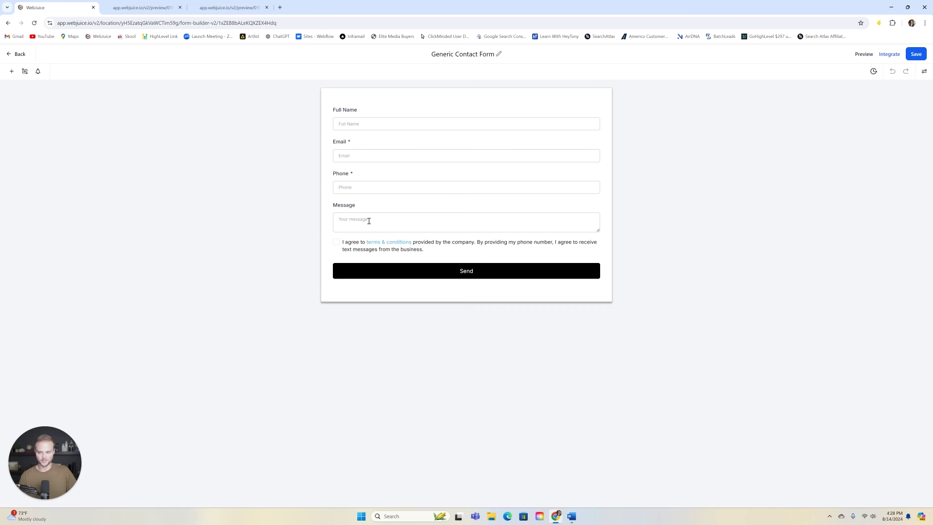
{"action": "left_click", "coordinate": [12, 71]}
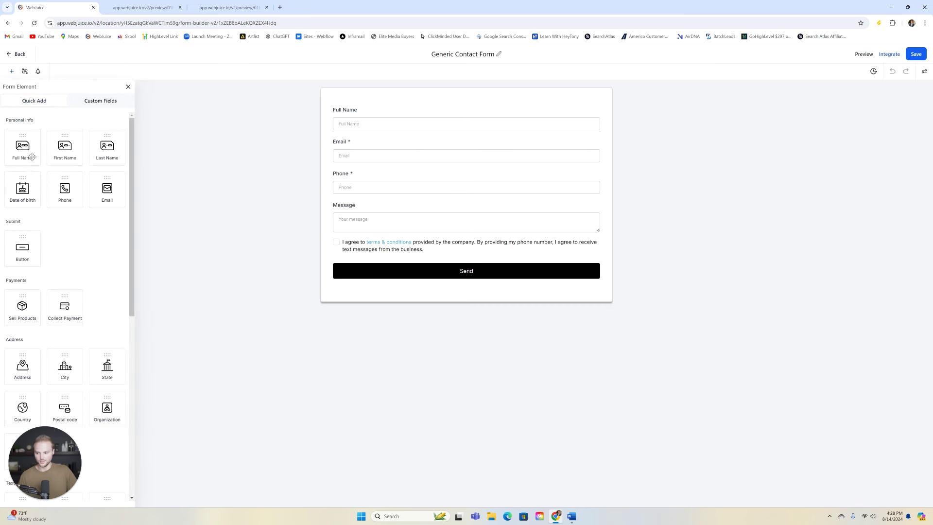
- Add a City field between Phone and Message, then delete it again
{"action": "scroll", "coordinate": [91, 221], "scroll_direction": "down", "scroll_amount": 2}
{"action": "left_click_drag", "start_coordinate": [64, 256], "coordinate": [352, 219]}
{"action": "left_click", "coordinate": [389, 214]}
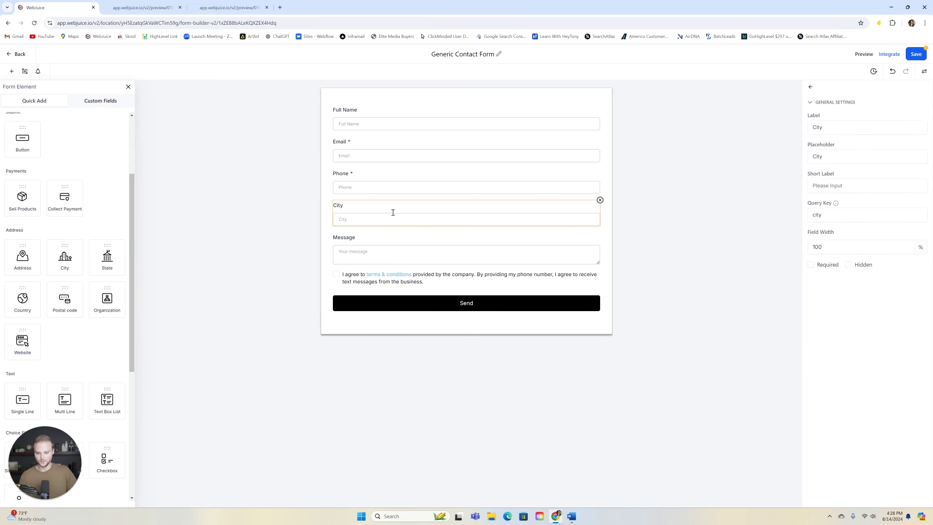
{"action": "left_click", "coordinate": [595, 201]}
{"action": "left_click", "coordinate": [577, 214]}
{"action": "left_click", "coordinate": [600, 200]}
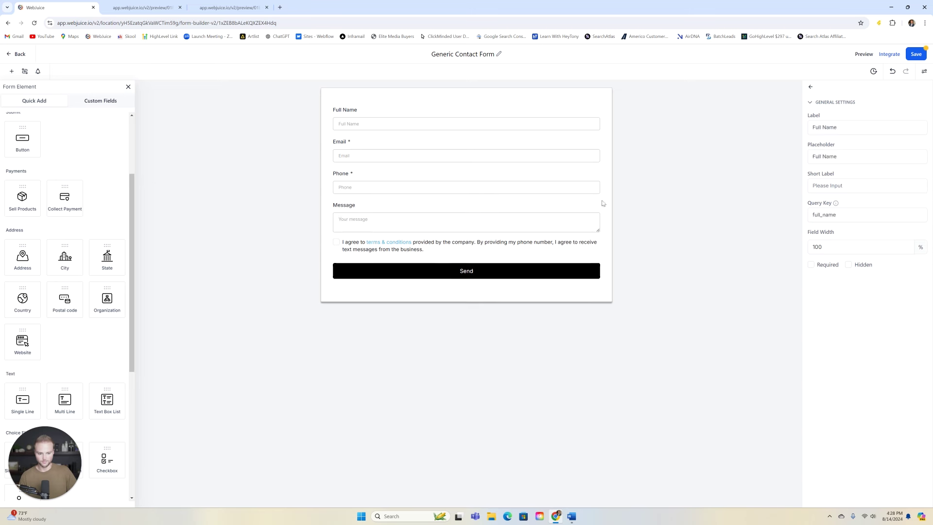
{"action": "left_click", "coordinate": [128, 86]}
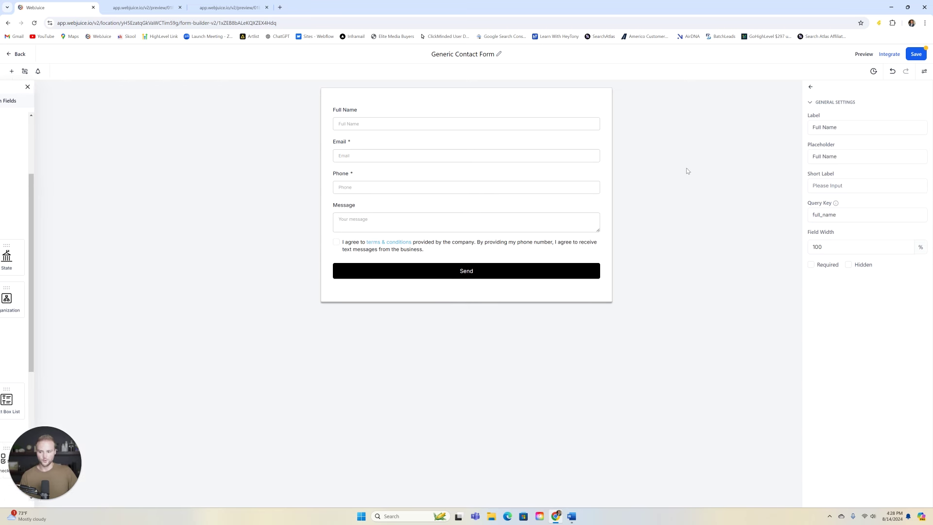
- Try a two-column layout, revert to single column, and browse the form's themes and submit options
{"action": "left_click", "coordinate": [922, 73]}
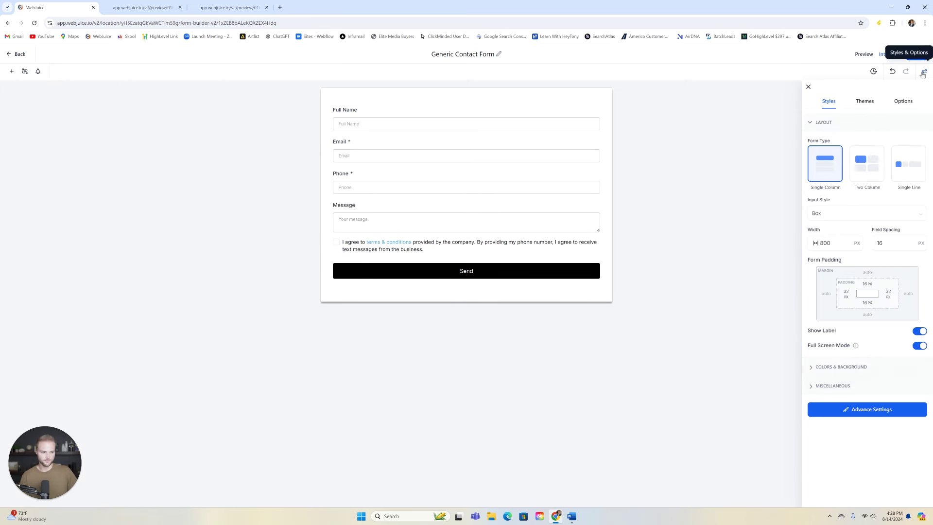
{"action": "left_click", "coordinate": [866, 169]}
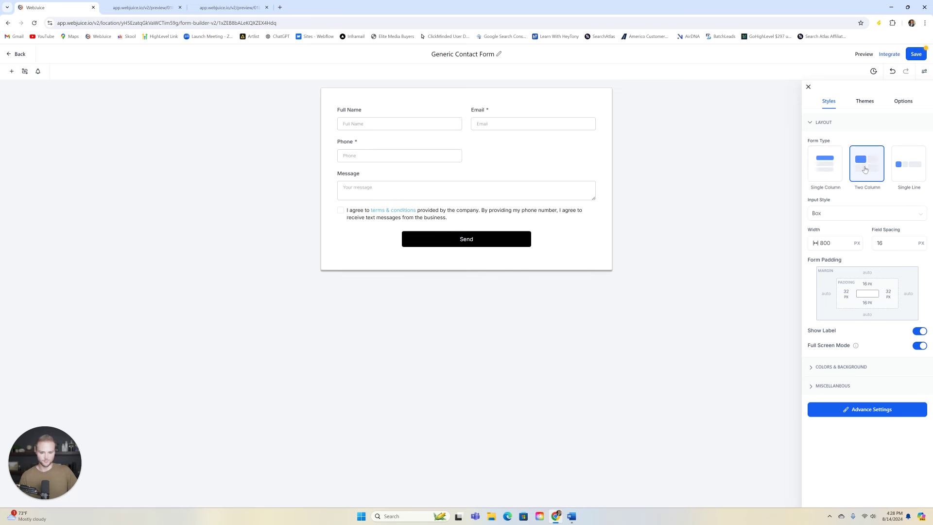
{"action": "left_click", "coordinate": [824, 164]}
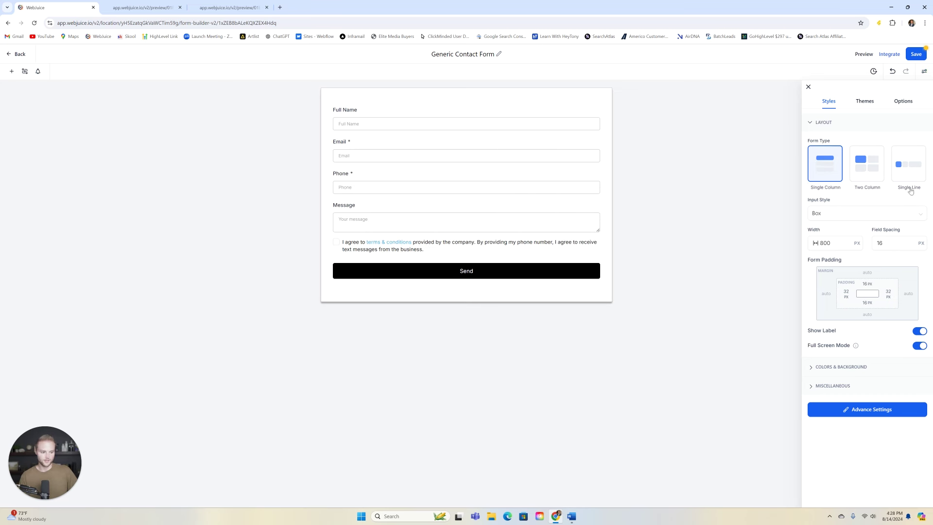
{"action": "left_click", "coordinate": [867, 103]}
{"action": "scroll", "coordinate": [911, 180], "scroll_direction": "down", "scroll_amount": 4}
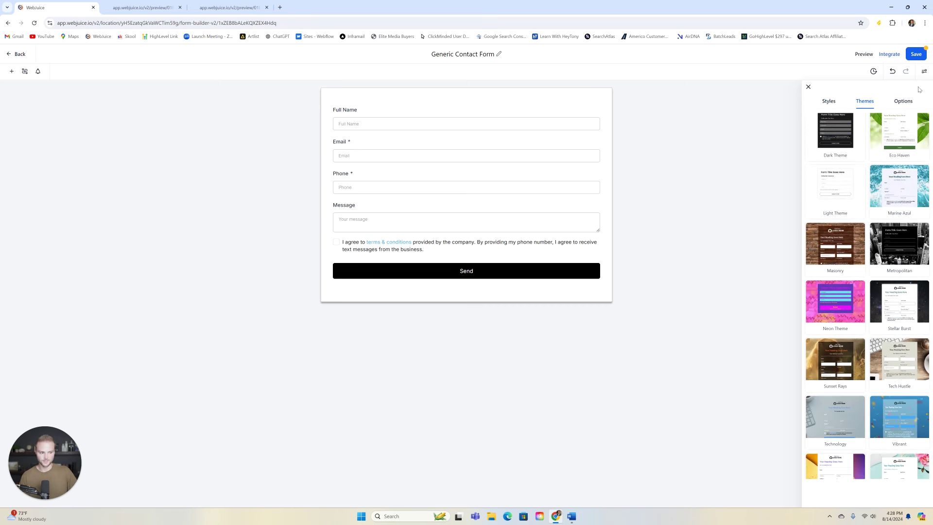
{"action": "left_click", "coordinate": [910, 100]}
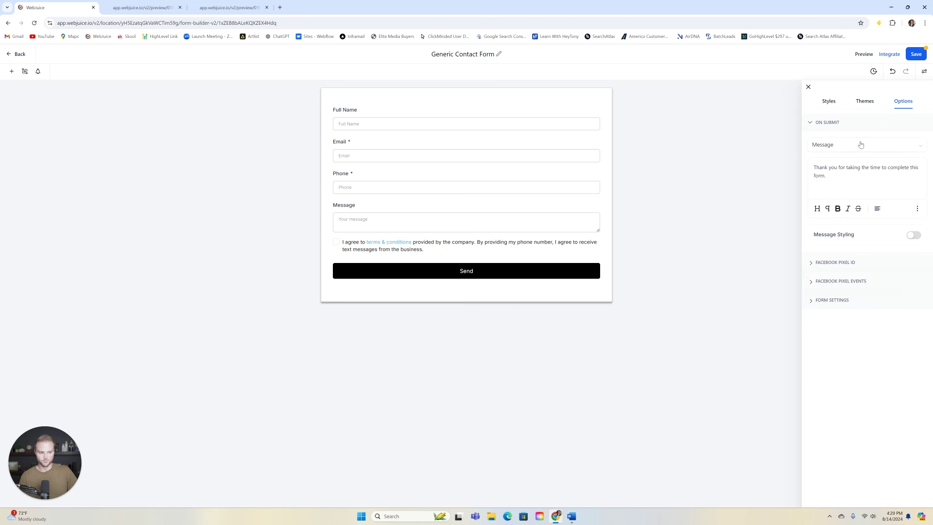
{"action": "left_click", "coordinate": [831, 103]}
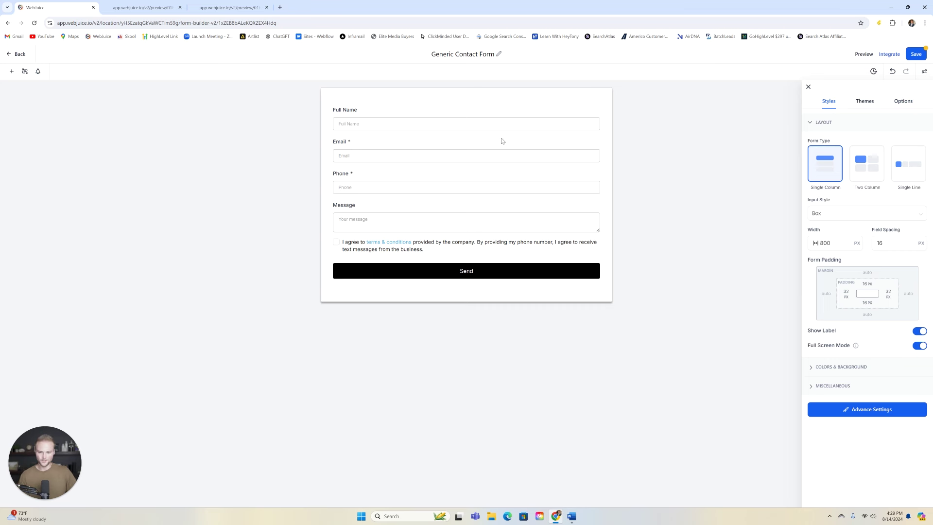
- Save the Generic Contact Form and go to the websites list
{"action": "left_click", "coordinate": [916, 55]}
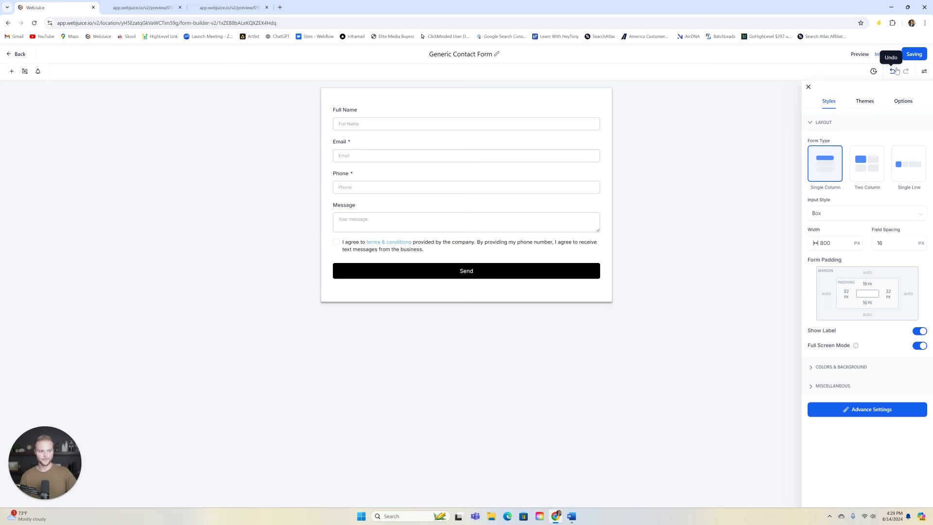
{"action": "left_click", "coordinate": [19, 56]}
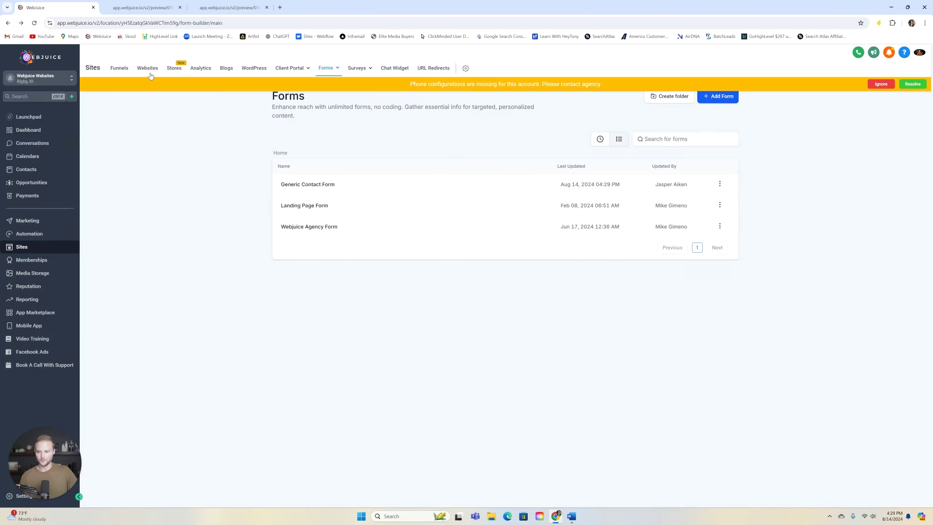
{"action": "left_click", "coordinate": [148, 69]}
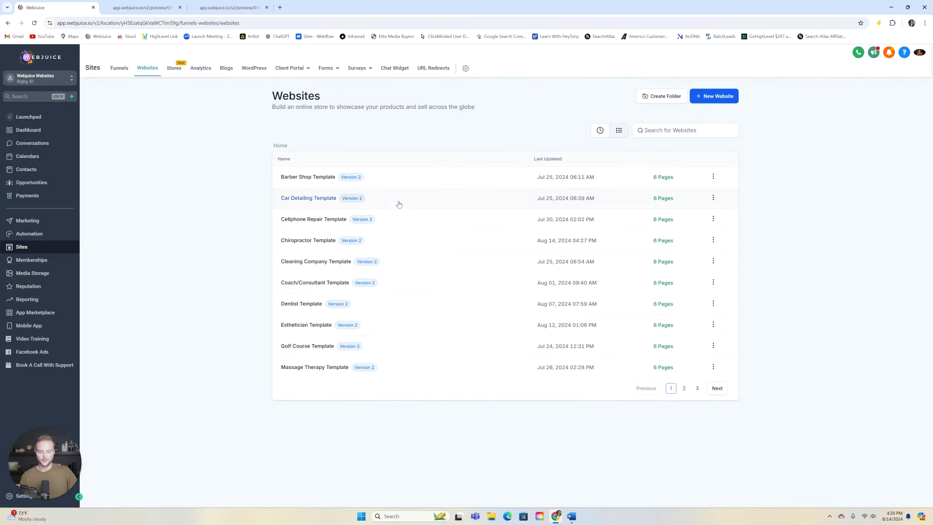
- Edit the Chiropractor Template's Contact page and delete its existing contact form
{"action": "left_click", "coordinate": [309, 241]}
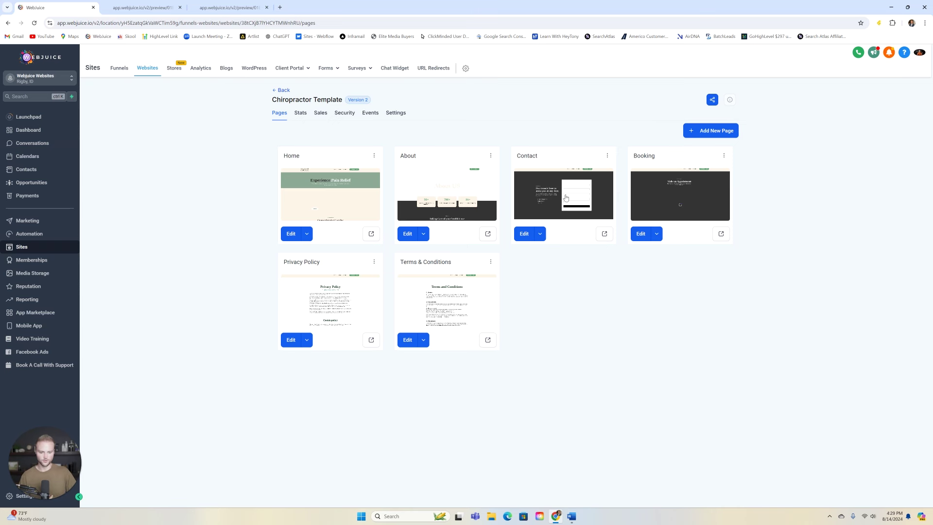
{"action": "left_click", "coordinate": [565, 192]}
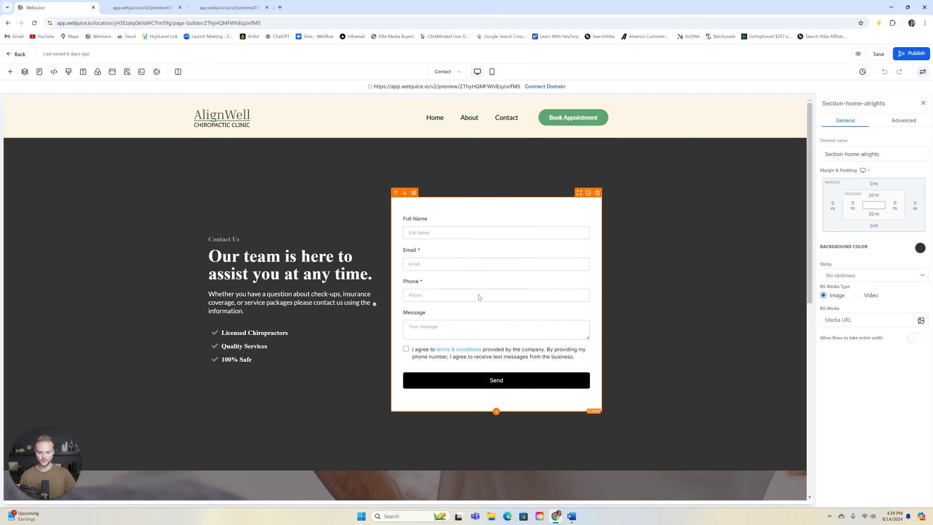
{"action": "left_click", "coordinate": [480, 286]}
{"action": "left_click", "coordinate": [597, 193]}
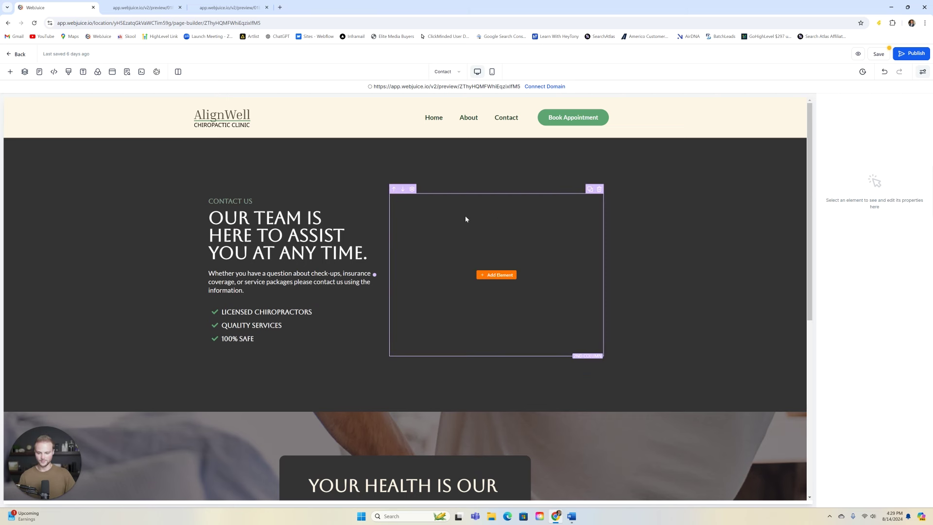
- Insert a Form element with the Generic Contact Form in the empty column and save the page
{"action": "left_click", "coordinate": [492, 277]}
{"action": "scroll", "coordinate": [143, 200], "scroll_direction": "down", "scroll_amount": 5}
{"action": "left_click", "coordinate": [143, 199]}
{"action": "left_click", "coordinate": [489, 250]}
{"action": "left_click", "coordinate": [423, 265]}
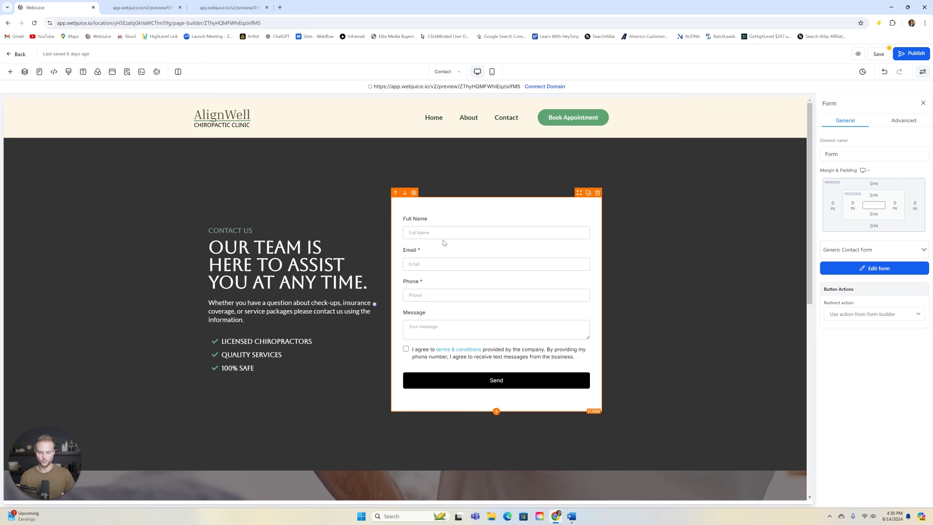
{"action": "left_click", "coordinate": [878, 55]}
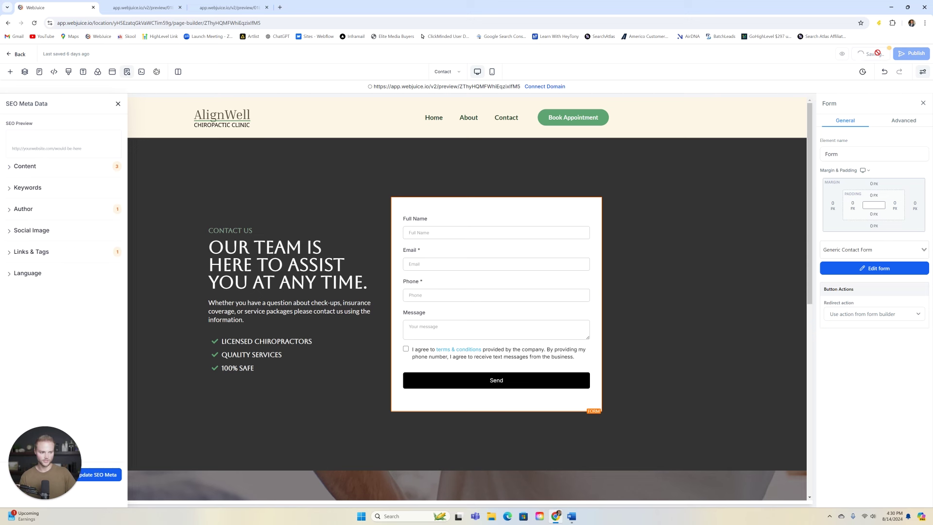
- Close the SEO panel, switch the builder to the Booking page, and preview it
{"action": "left_click", "coordinate": [117, 104]}
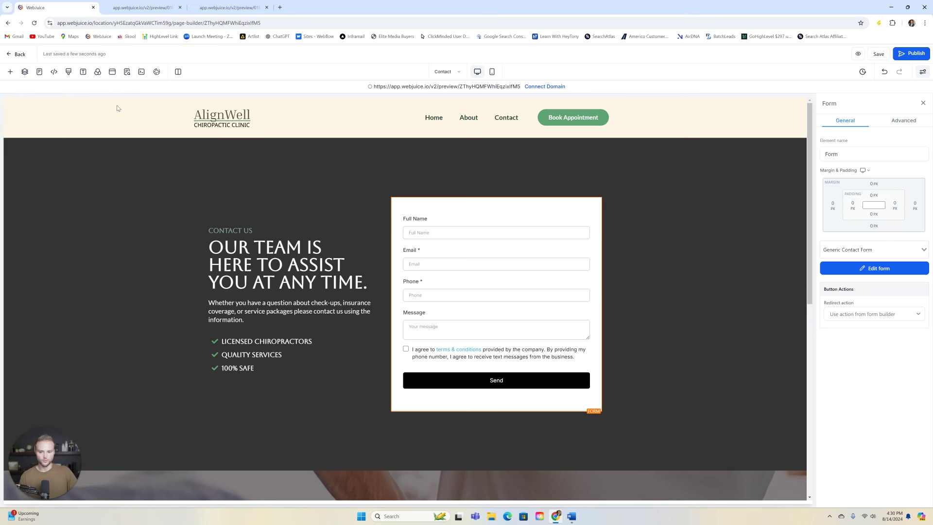
{"action": "left_click", "coordinate": [39, 72]}
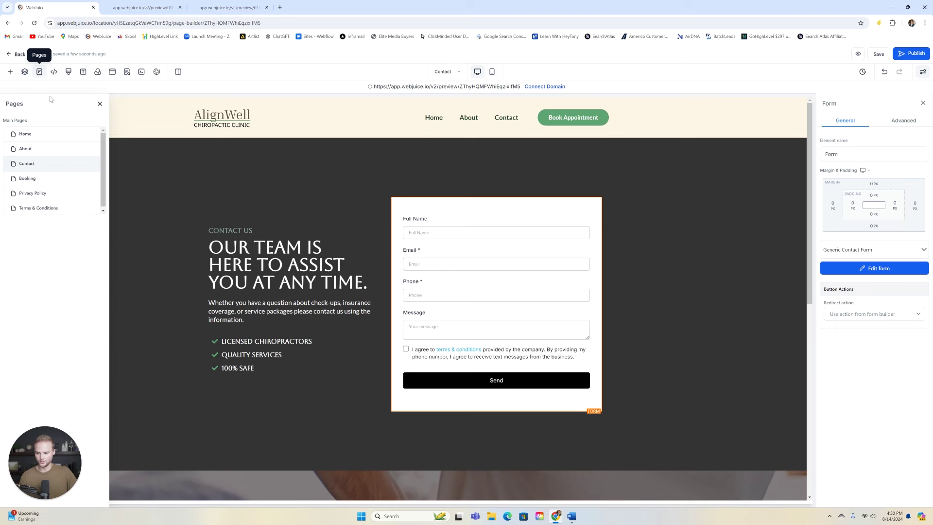
{"action": "left_click", "coordinate": [47, 179]}
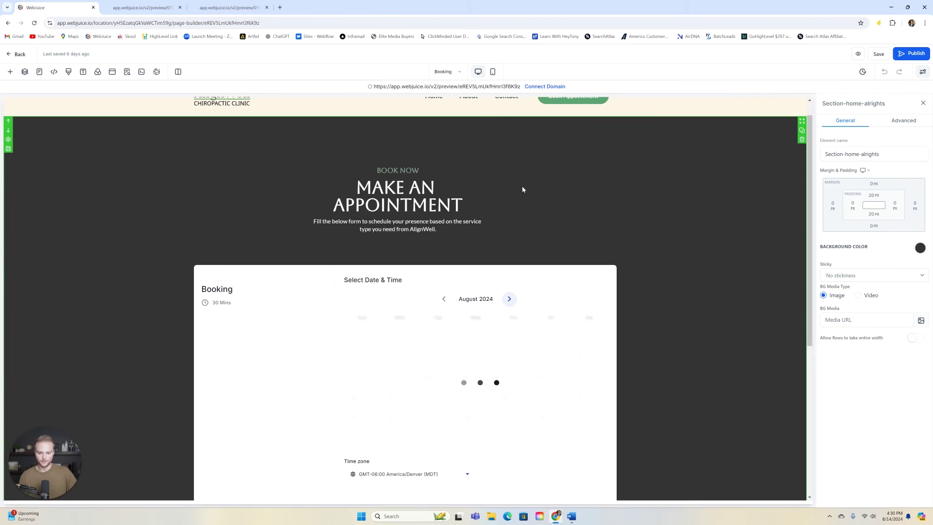
{"action": "scroll", "coordinate": [503, 240], "scroll_direction": "down", "scroll_amount": 2}
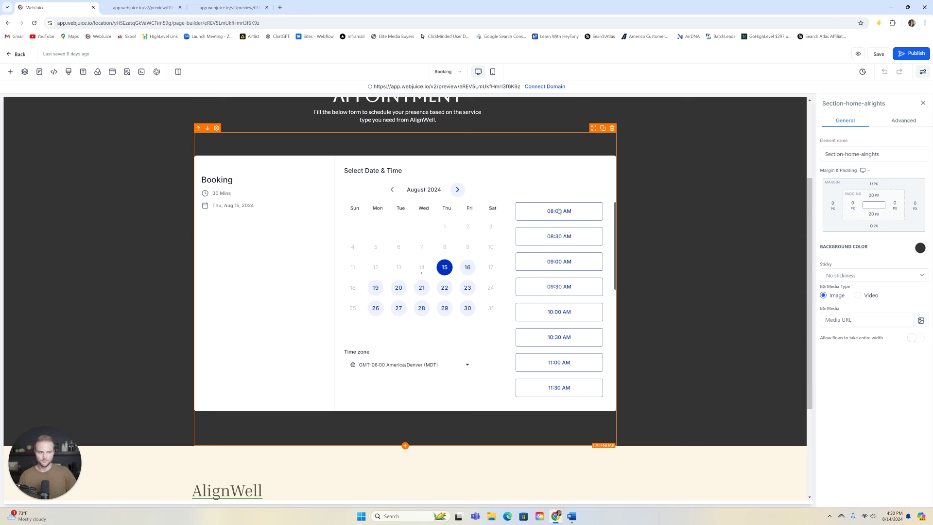
{"action": "left_click", "coordinate": [858, 53]}
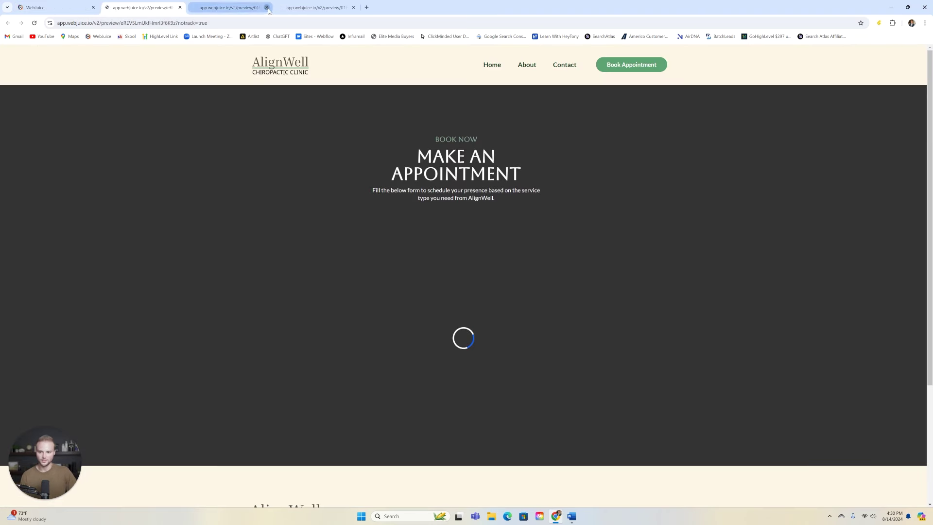
- In the Booking preview, book the 08:00 AM Aug 15 slot up to the details form, then return to the pages list
{"action": "left_click", "coordinate": [267, 7]}
{"action": "left_click", "coordinate": [266, 7]}
{"action": "scroll", "coordinate": [456, 148], "scroll_direction": "down", "scroll_amount": 2}
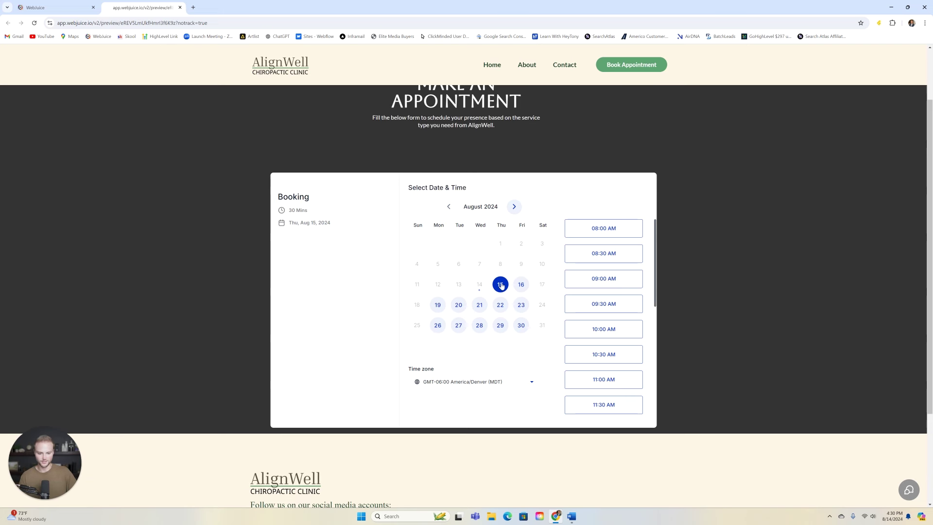
{"action": "left_click", "coordinate": [603, 230]}
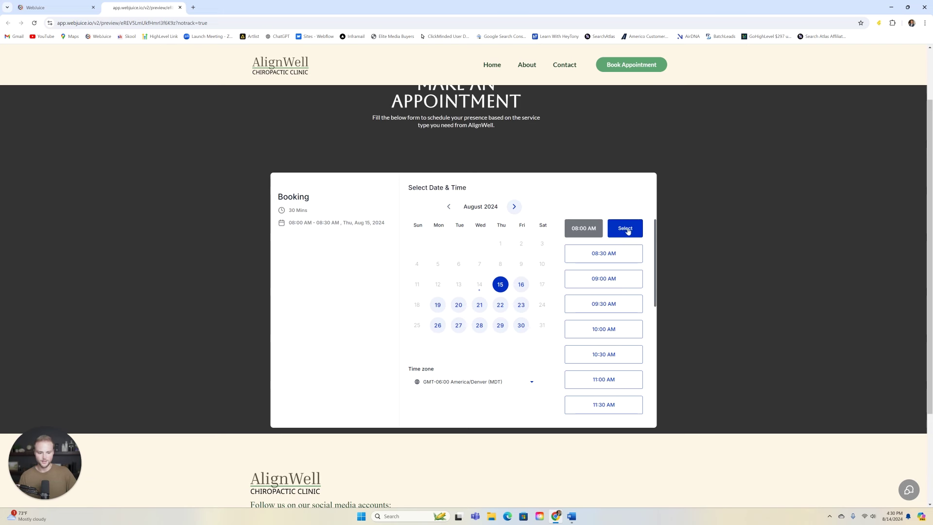
{"action": "left_click", "coordinate": [627, 231]}
{"action": "scroll", "coordinate": [531, 241], "scroll_direction": "up", "scroll_amount": 2}
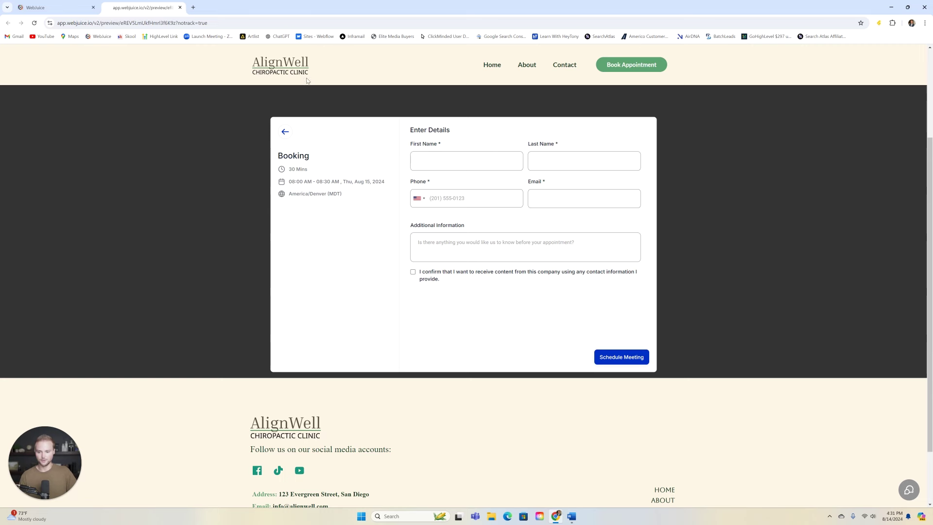
{"action": "left_click", "coordinate": [36, 5]}
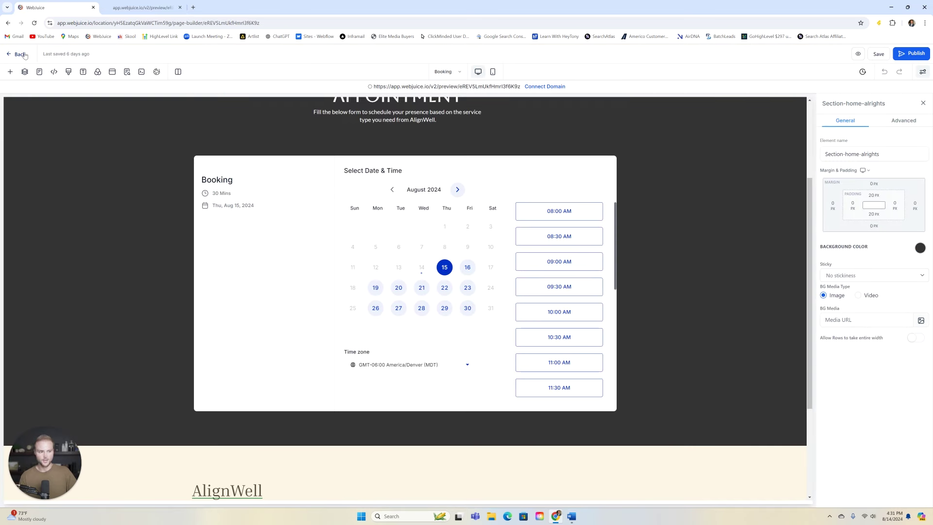
{"action": "left_click", "coordinate": [22, 54]}
- Review Calendar Settings, cancelling a Service Calendar creation, then return to Sites > Websites
{"action": "left_click", "coordinate": [46, 161]}
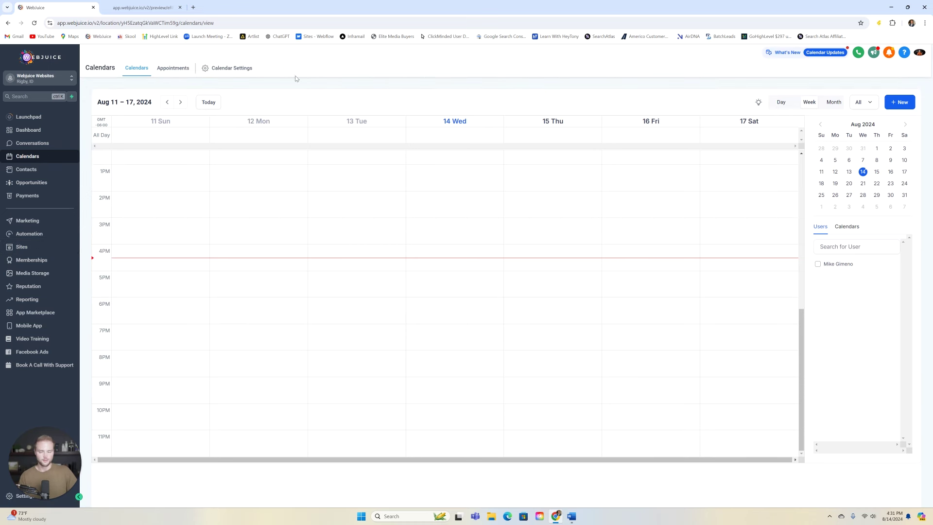
{"action": "left_click", "coordinate": [232, 69]}
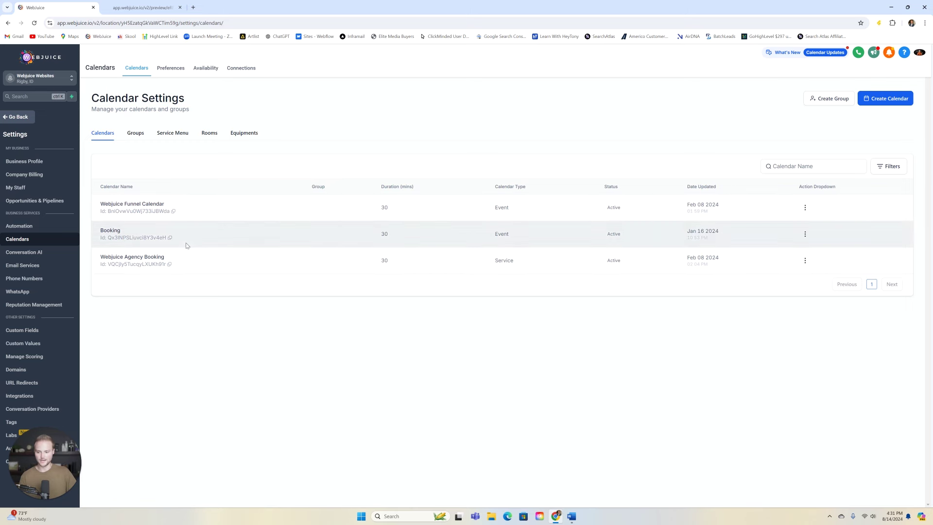
{"action": "left_click", "coordinate": [891, 100]}
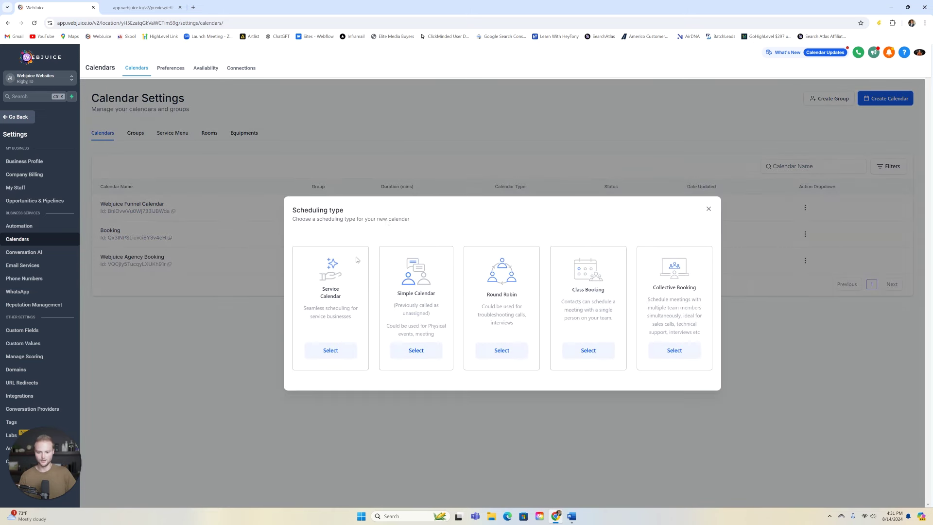
{"action": "left_click", "coordinate": [330, 353]}
{"action": "left_click", "coordinate": [709, 208]}
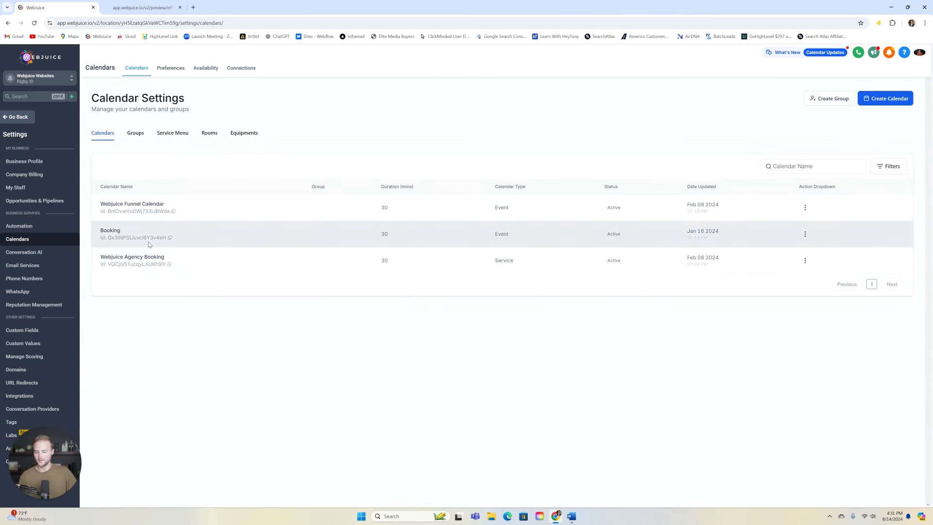
{"action": "left_click", "coordinate": [34, 117]}
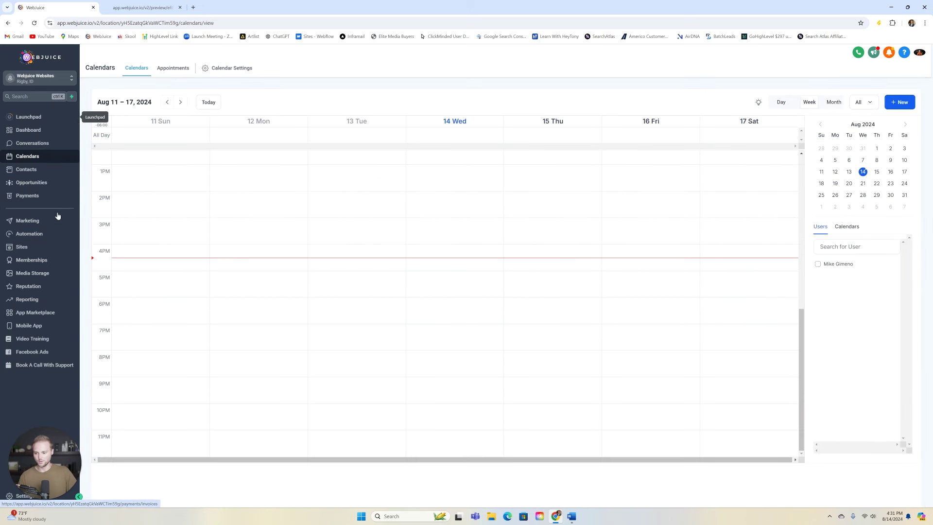
{"action": "left_click", "coordinate": [48, 246]}
{"action": "left_click", "coordinate": [147, 67]}
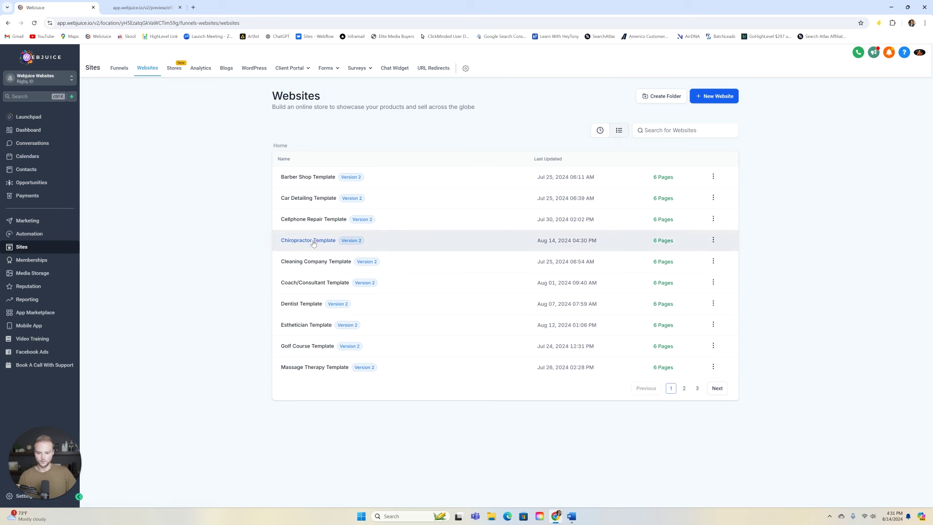
- Edit the Chiropractor Template's Booking page and delete its booking calendar element
{"action": "left_click", "coordinate": [311, 241]}
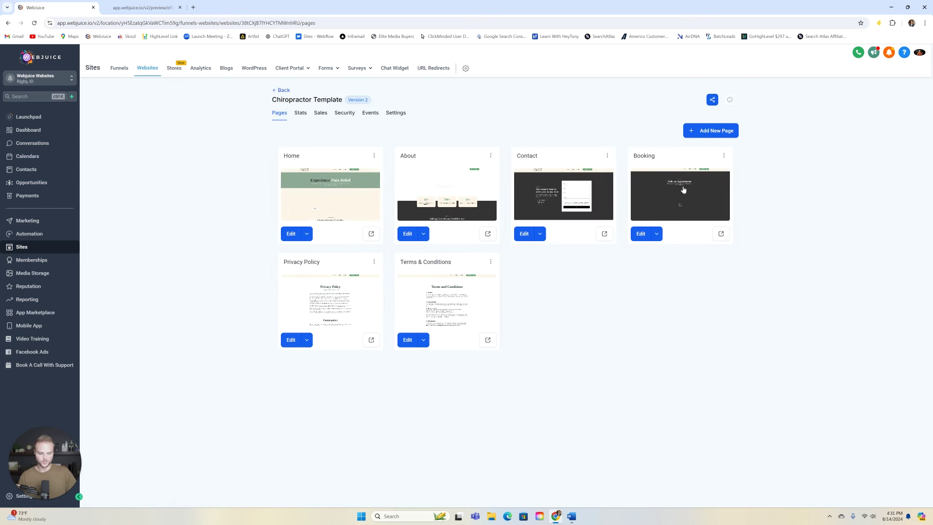
{"action": "left_click", "coordinate": [683, 189]}
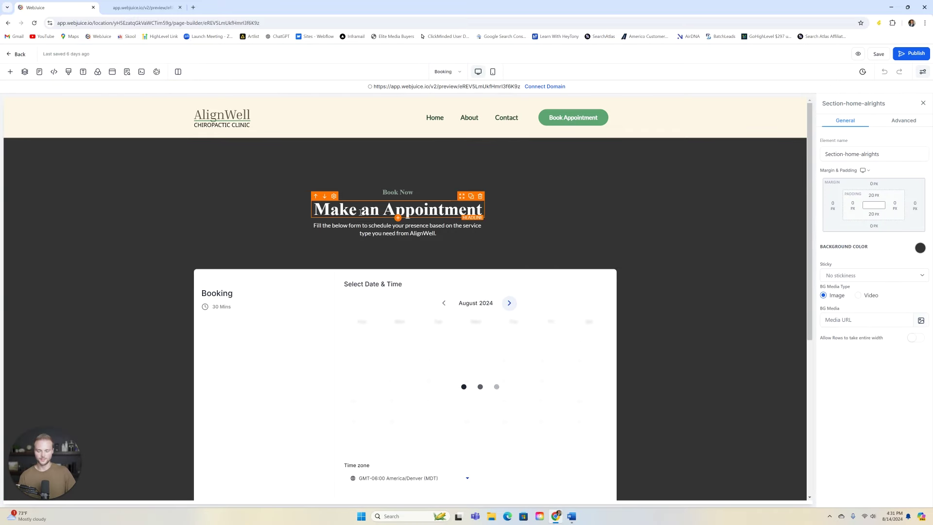
{"action": "scroll", "coordinate": [457, 214], "scroll_direction": "down", "scroll_amount": 3}
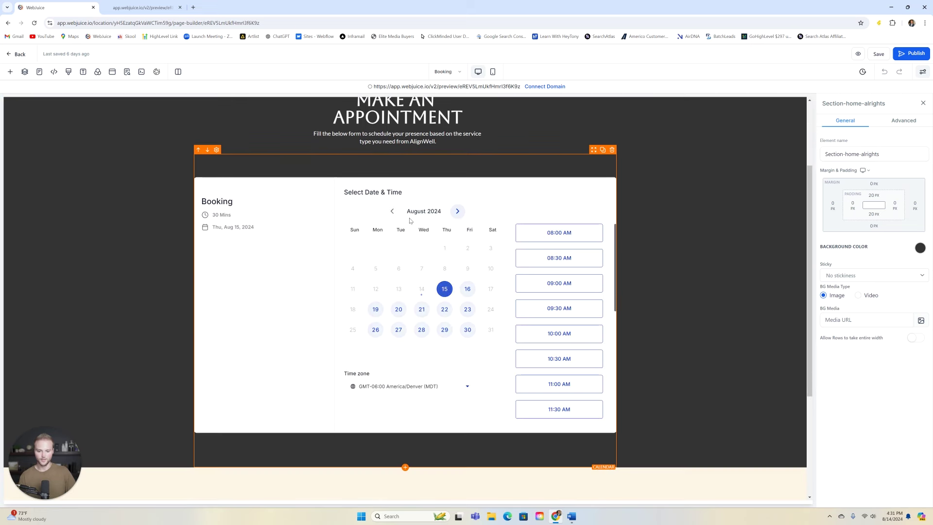
{"action": "left_click", "coordinate": [400, 237]}
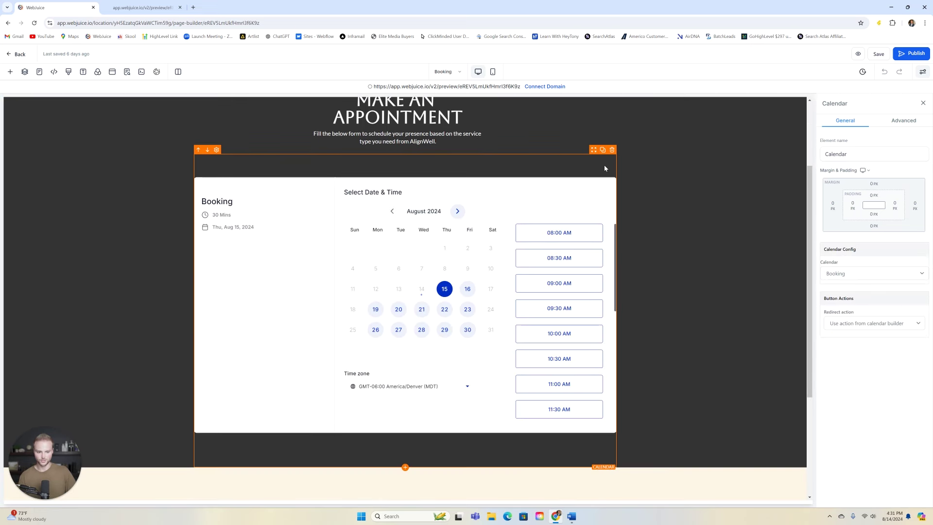
{"action": "left_click", "coordinate": [611, 150]}
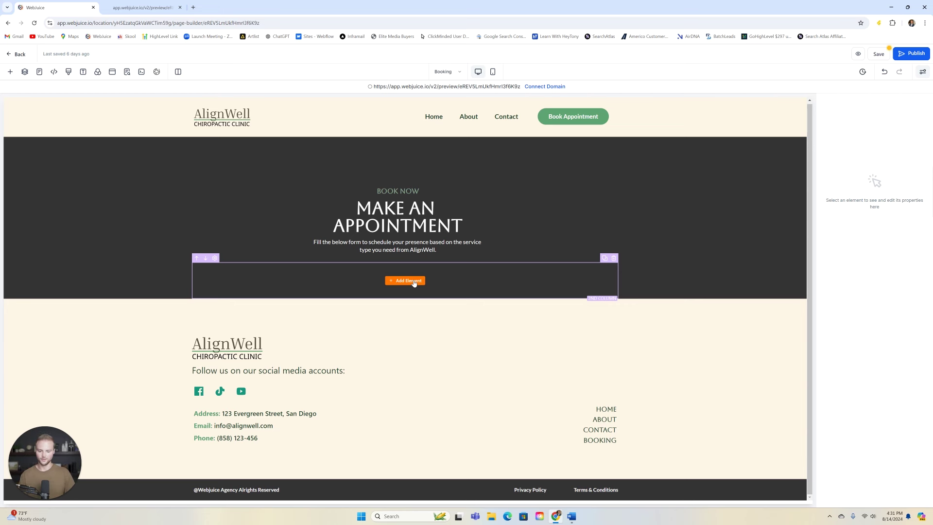
- Insert a Calendar element using the Booking calendar, save the page, and return to the pages list
{"action": "left_click", "coordinate": [412, 282]}
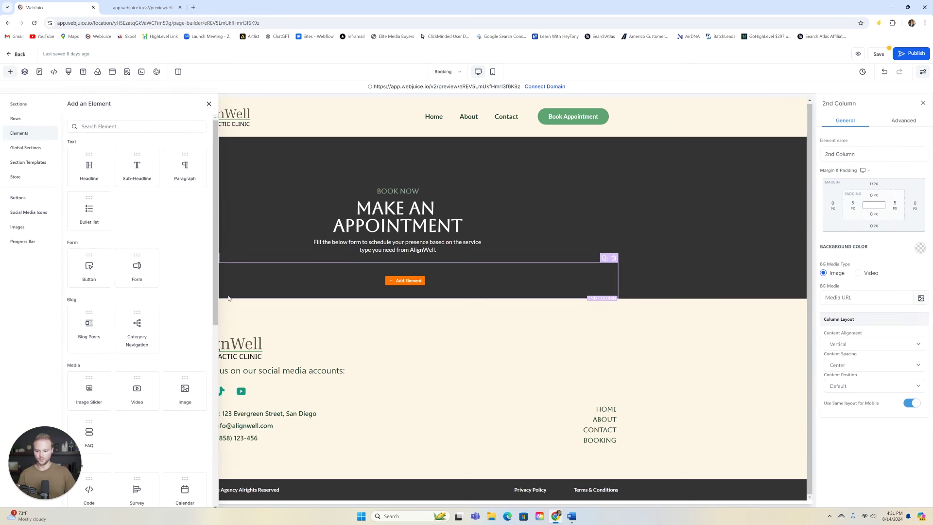
{"action": "scroll", "coordinate": [175, 263], "scroll_direction": "down", "scroll_amount": 5}
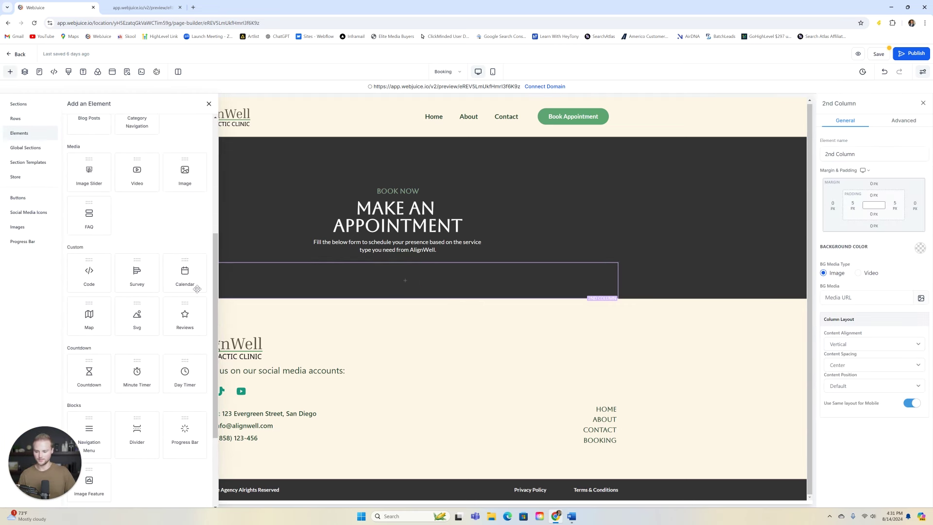
{"action": "left_click", "coordinate": [185, 276]}
{"action": "left_click", "coordinate": [478, 249]}
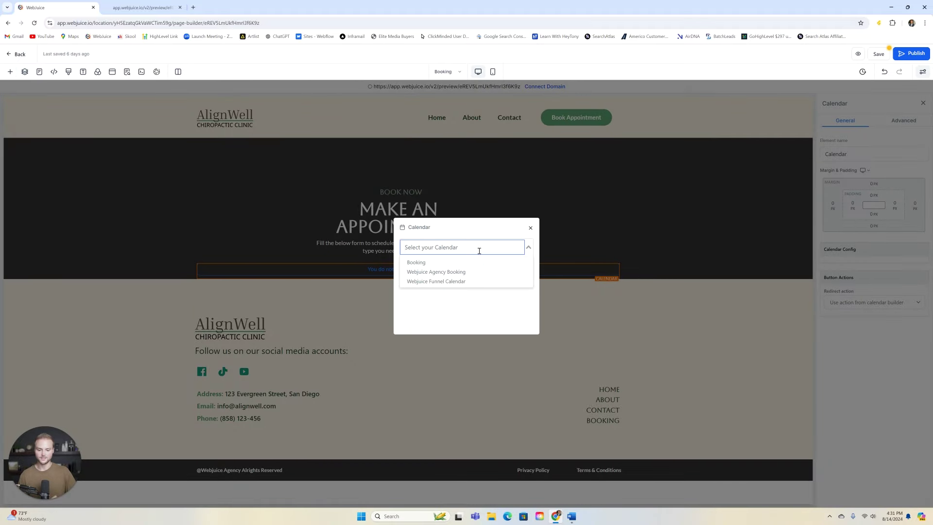
{"action": "left_click", "coordinate": [416, 263]}
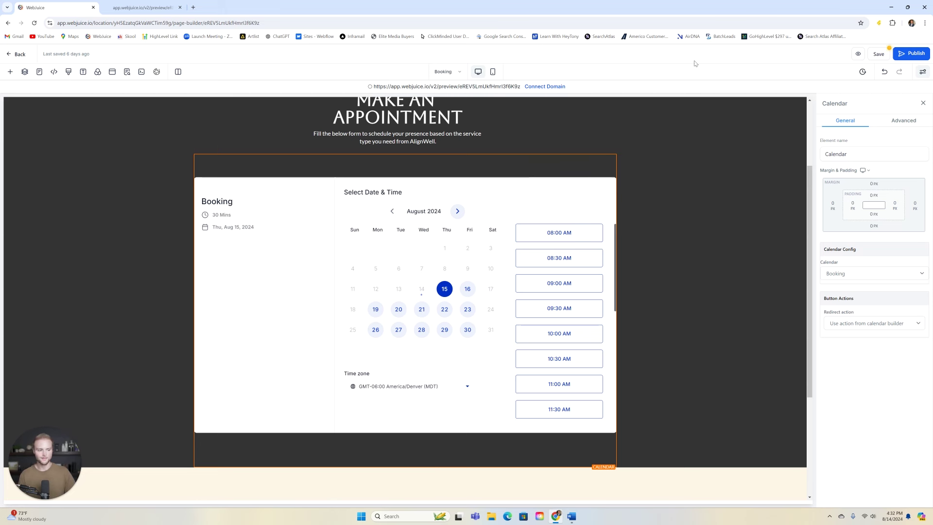
{"action": "left_click", "coordinate": [877, 55]}
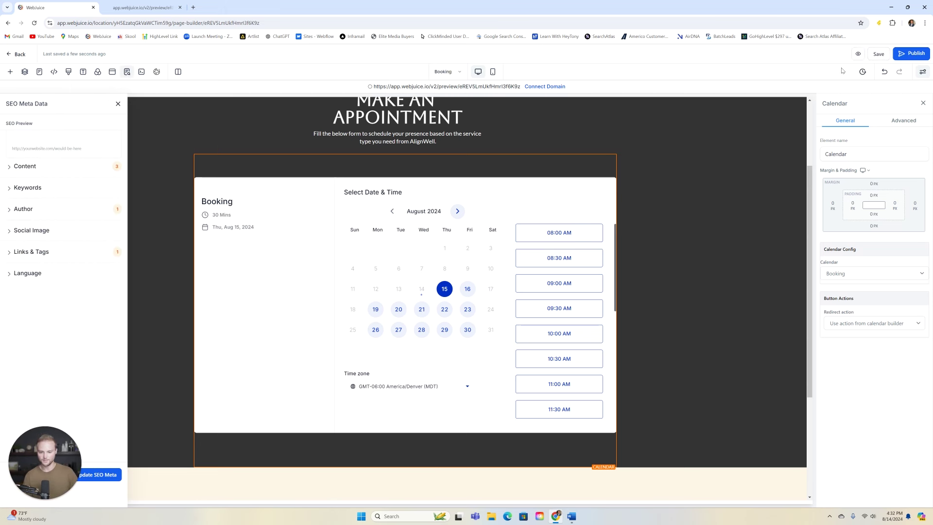
{"action": "left_click", "coordinate": [118, 103]}
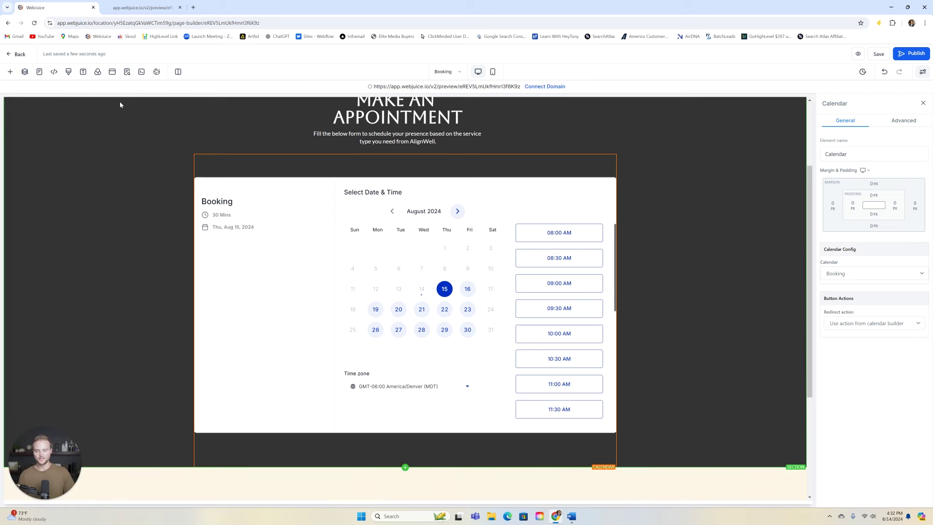
{"action": "left_click", "coordinate": [18, 54]}
- Open the Surveys builder
{"action": "mouse_move", "coordinate": [357, 68]}
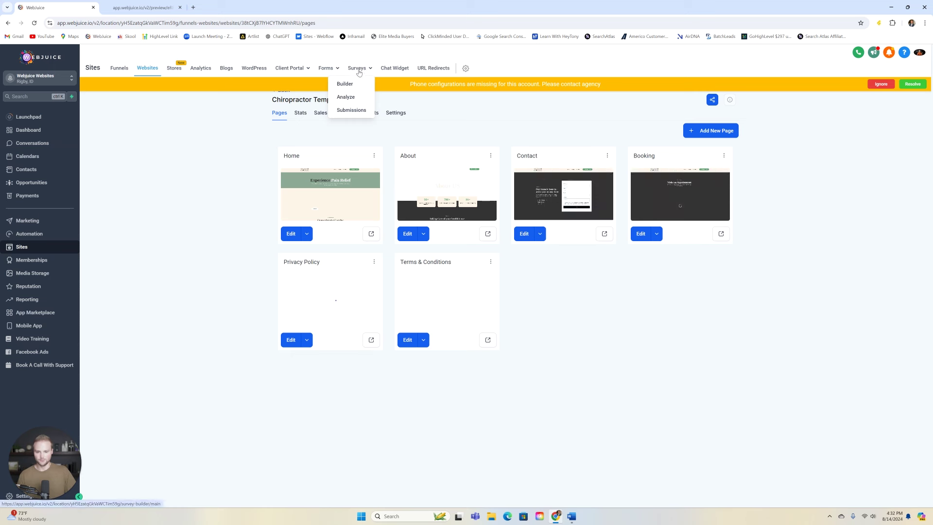
{"action": "left_click", "coordinate": [345, 85]}
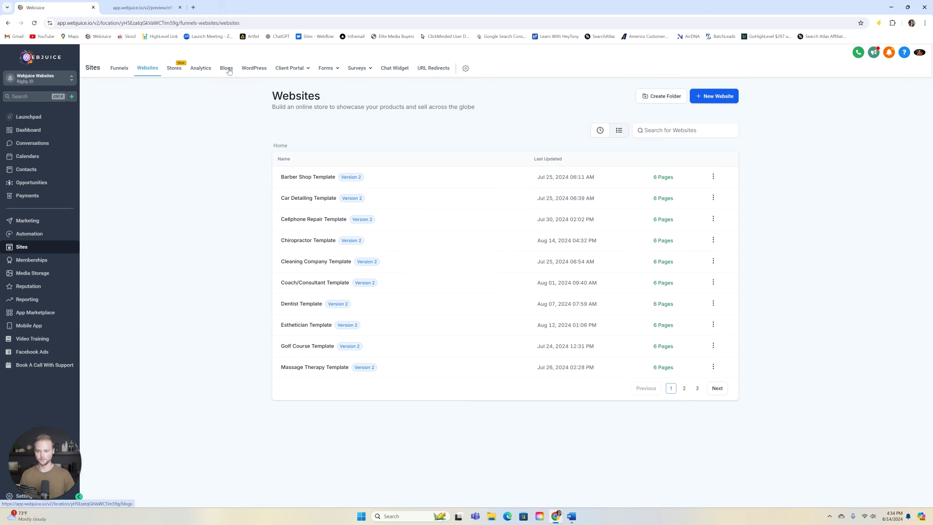
- Start a new blog site in Blogs titled 'Chiropractor'
{"action": "left_click", "coordinate": [227, 69]}
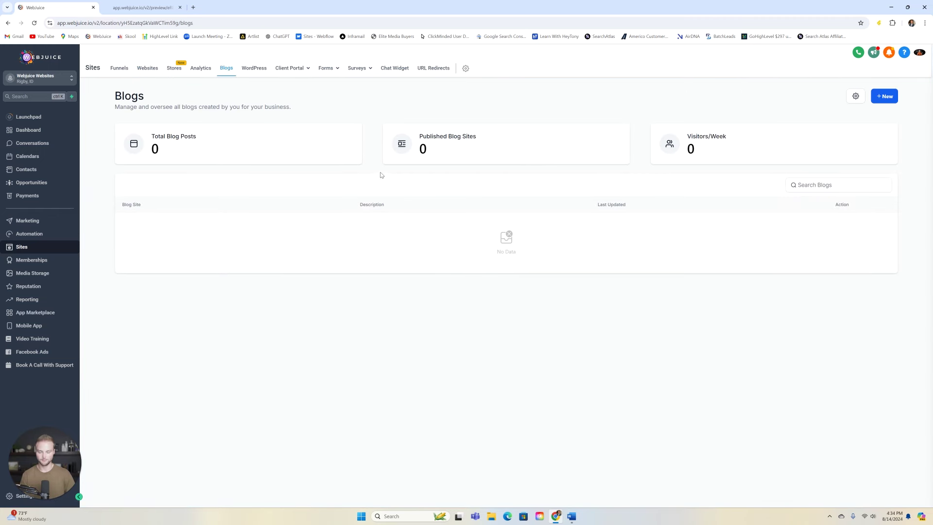
{"action": "left_click", "coordinate": [883, 98]}
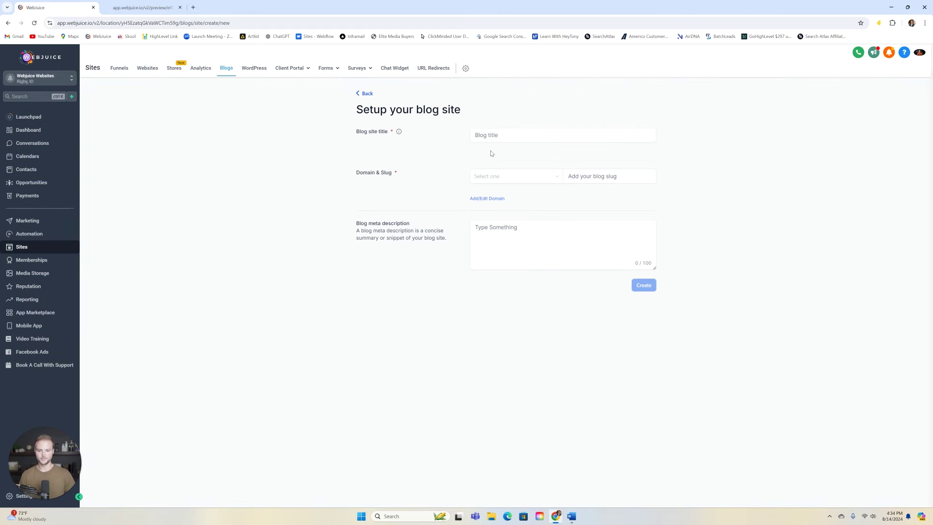
{"action": "left_click", "coordinate": [493, 136]}
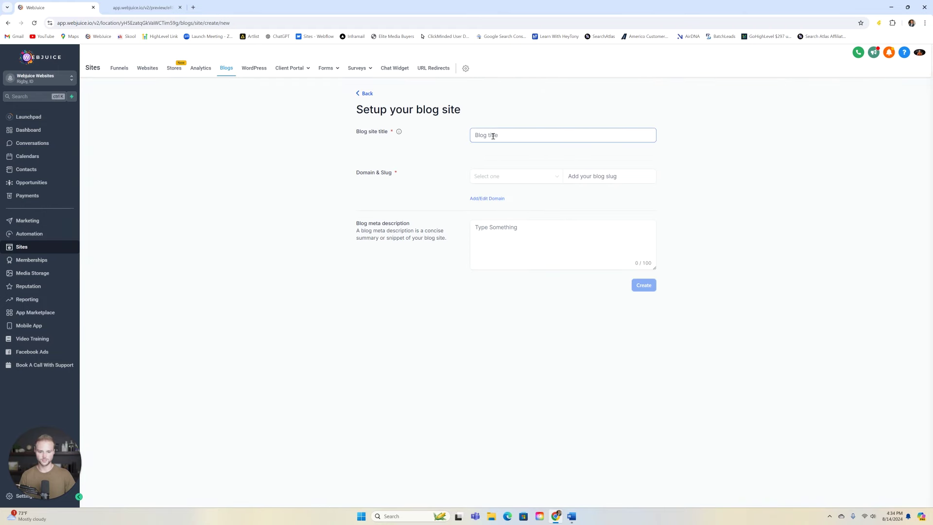
{"action": "type", "text": "Chi"}
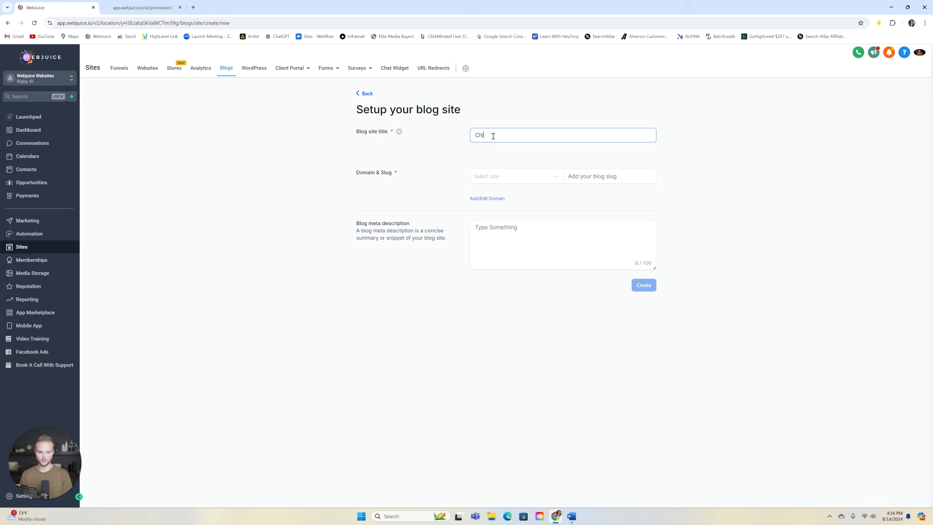
{"action": "type", "text": "ropractor"}
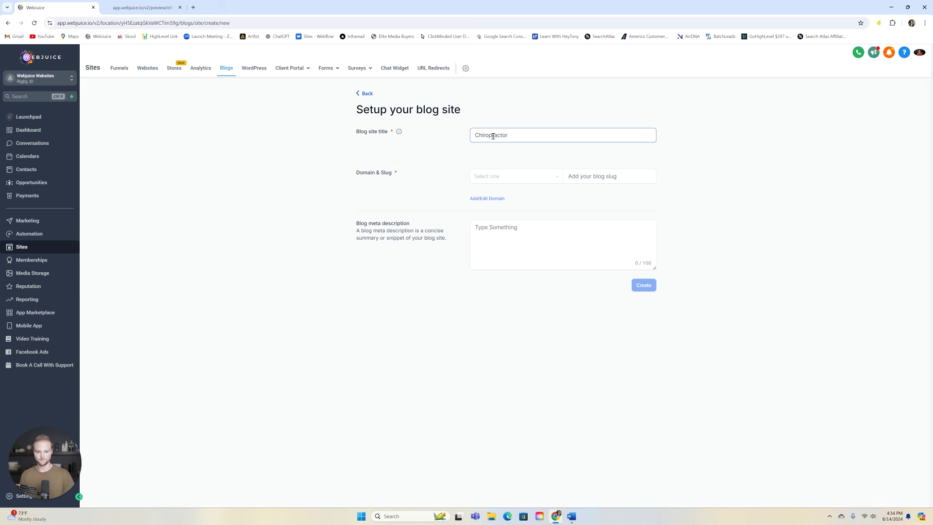
{"action": "left_click", "coordinate": [490, 151]}
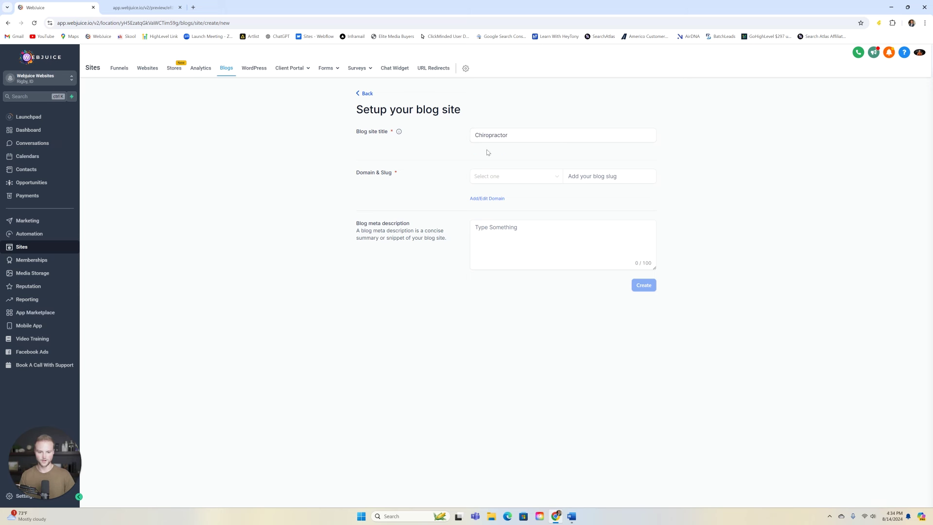
- Give it slug 'chiropractor' and description 'This is a blog about all things chiropractic', then create it
{"action": "left_click", "coordinate": [495, 177]}
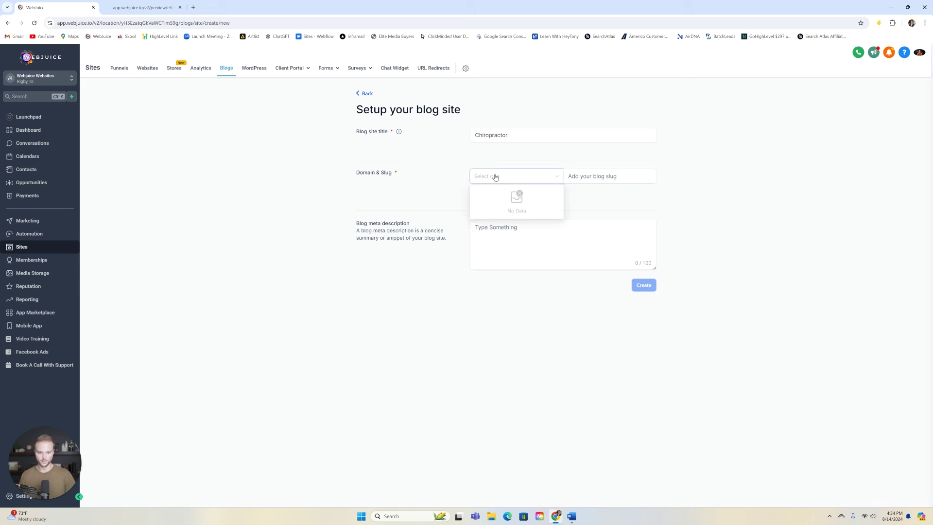
{"action": "left_click", "coordinate": [581, 177]}
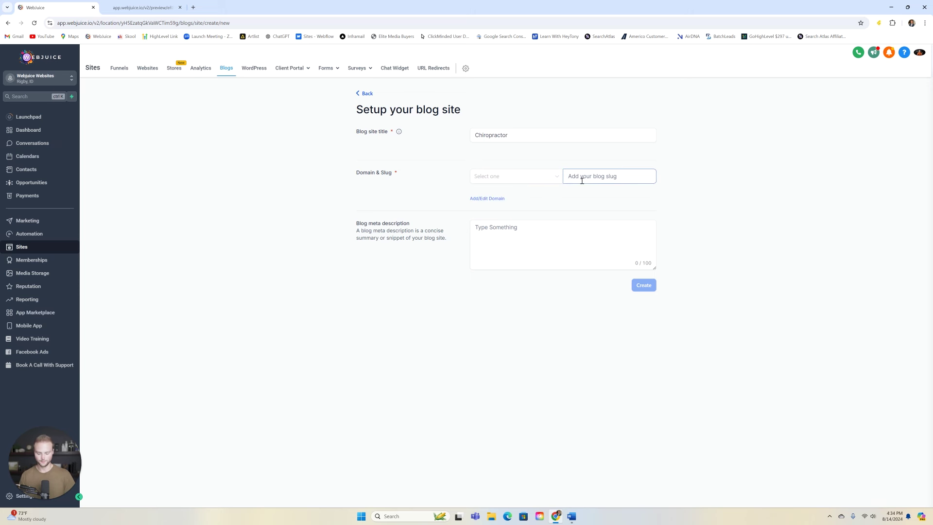
{"action": "type", "text": "chiropractor"}
{"action": "left_click", "coordinate": [514, 233]}
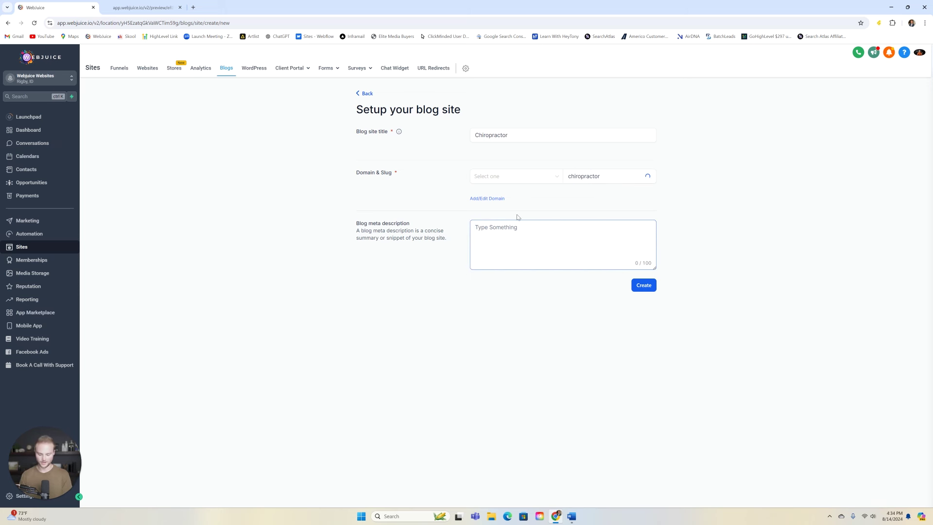
{"action": "type", "text": "This is"}
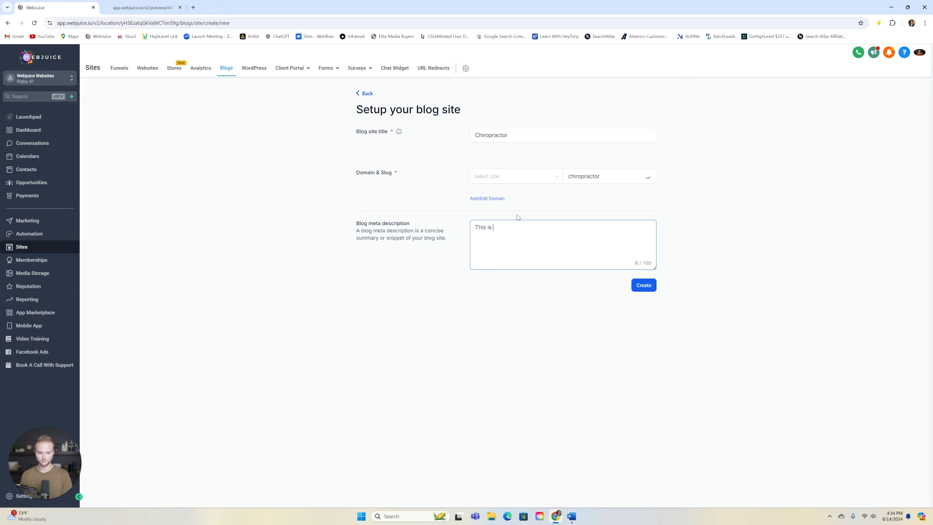
{"action": "type", "text": " a blog about all things chiropractic!"}
{"action": "left_click", "coordinate": [640, 290]}
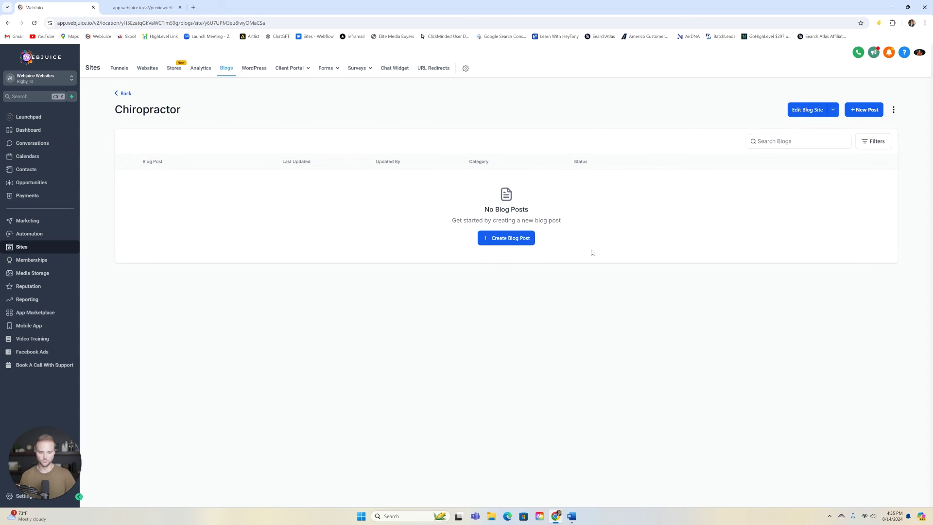
{"action": "left_click", "coordinate": [127, 95]}
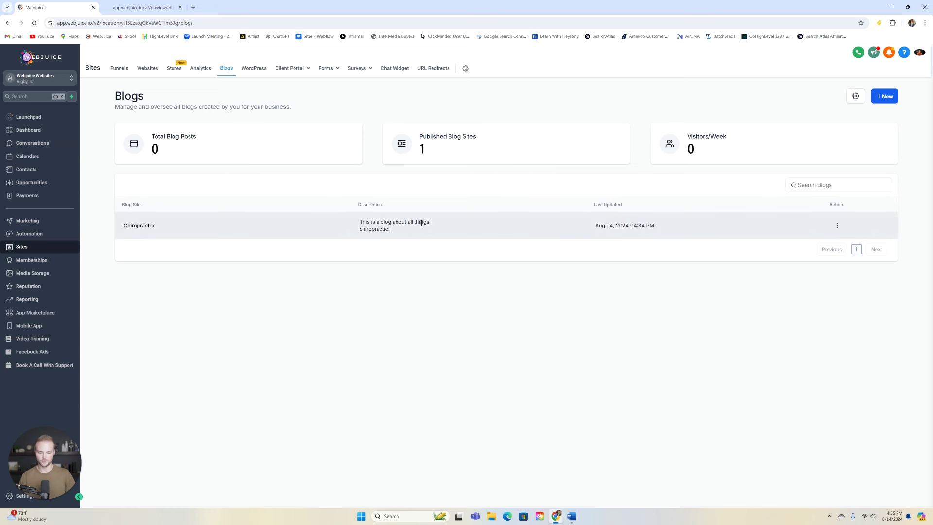
{"action": "left_click", "coordinate": [149, 228]}
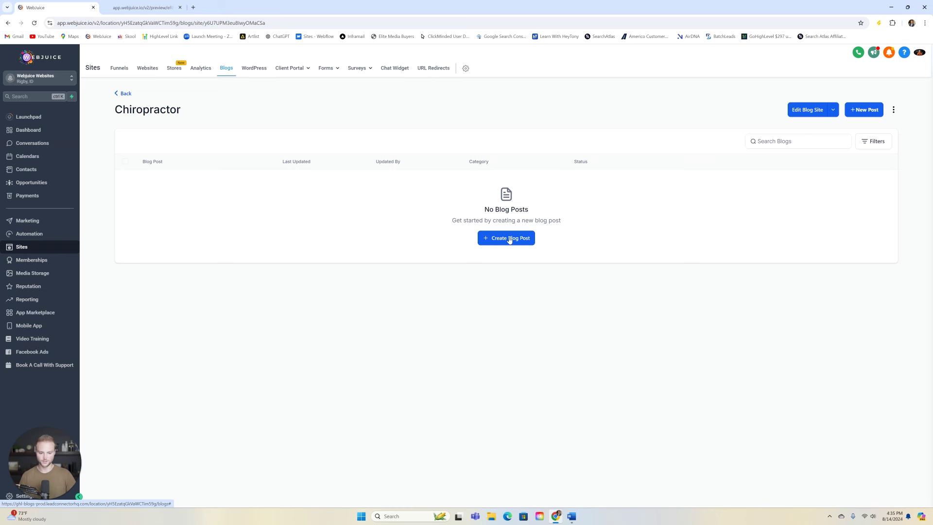
{"action": "left_click", "coordinate": [510, 238]}
- Enter a post title and pick the young man close-up from the Chiropractic Template folder as cover image
{"action": "left_click", "coordinate": [457, 142]}
{"action": "type", "text": "Chr"}
{"action": "type", "text": "ropractic"}
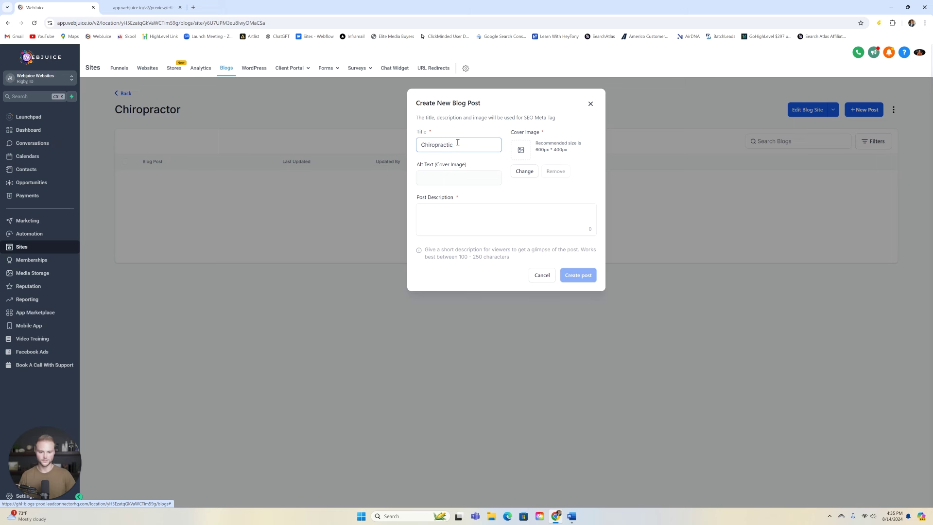
{"action": "left_click", "coordinate": [524, 152]}
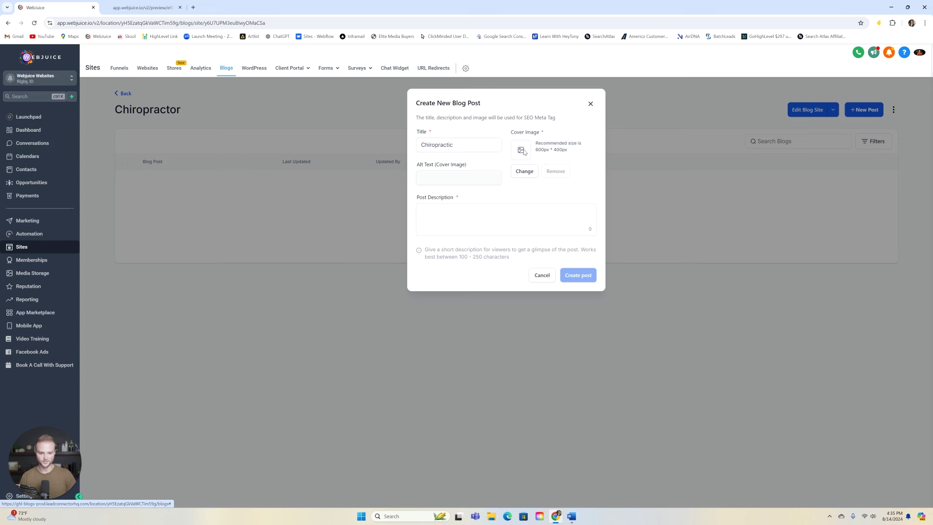
{"action": "left_click", "coordinate": [524, 170]}
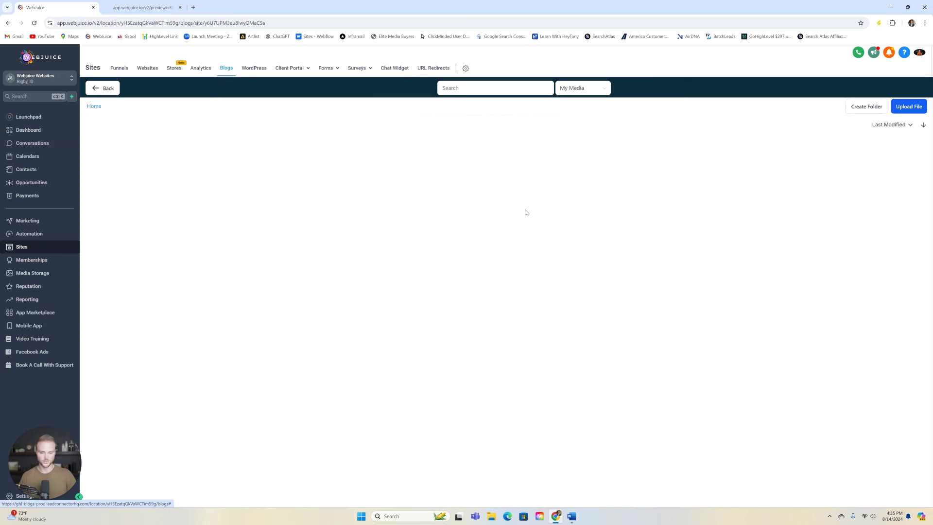
{"action": "left_click", "coordinate": [709, 156]}
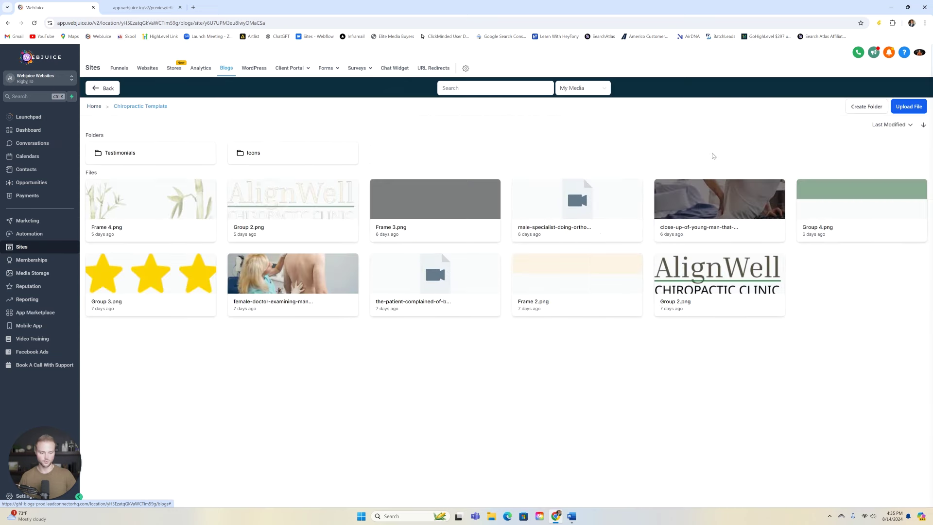
{"action": "left_click", "coordinate": [729, 202]}
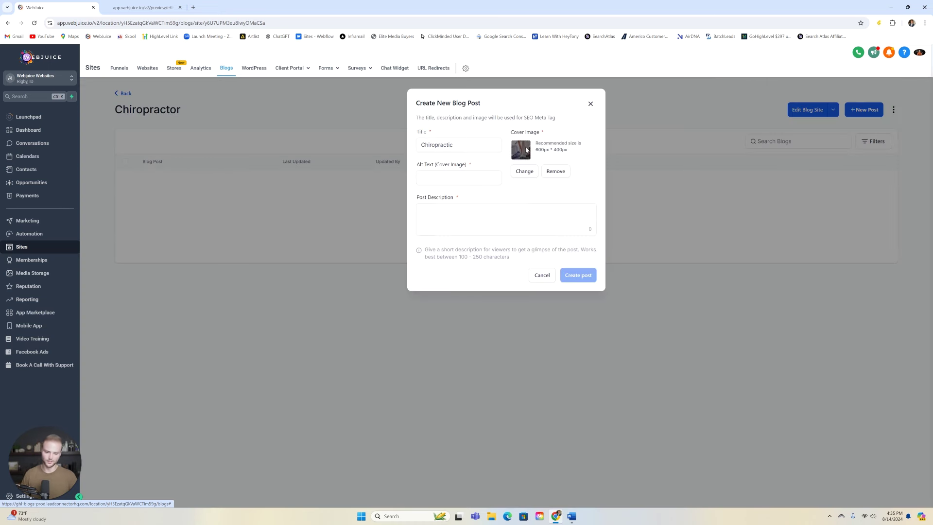
- Give the cover image the alt text 'Back pain' and retitle the post 'Back Pain Tips'
{"action": "left_click", "coordinate": [437, 178]}
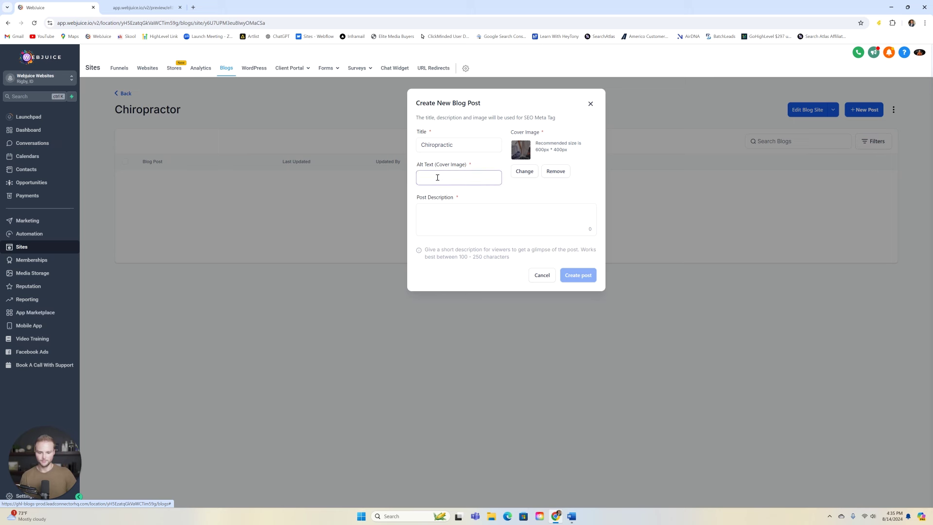
{"action": "double_click", "coordinate": [457, 145]}
{"action": "type", "text": "Back"}
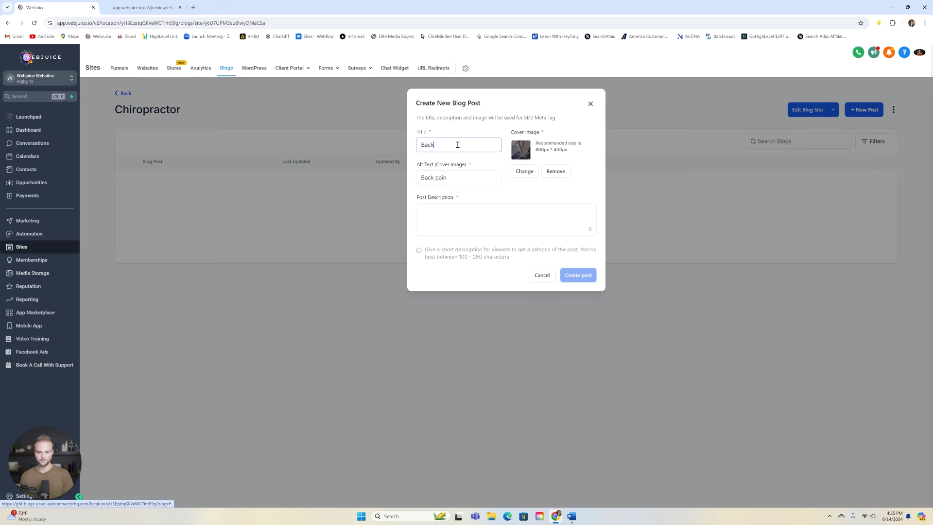
{"action": "type", "text": " Pain Tips"}
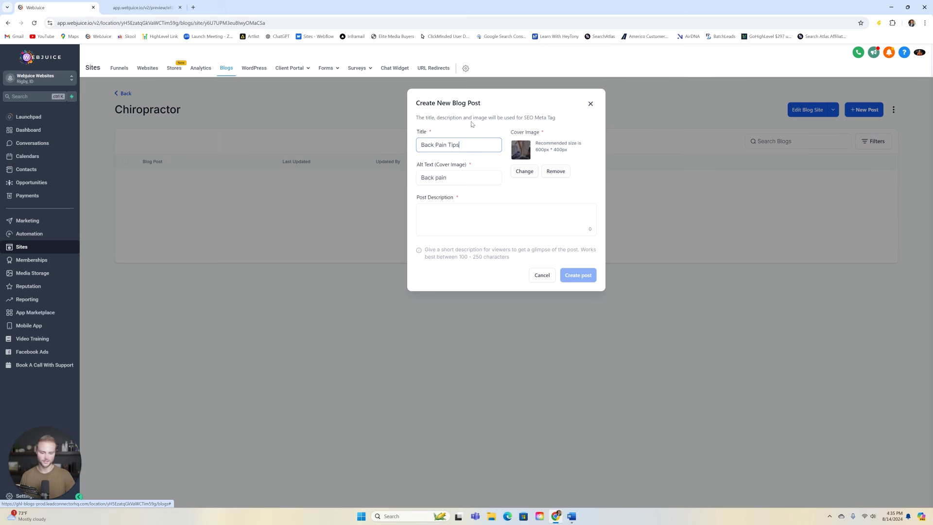
{"action": "left_click", "coordinate": [484, 127]}
- Write a lower-back-pain description that starts 'Learn how', then select the words back pain in it
{"action": "left_click", "coordinate": [462, 214]}
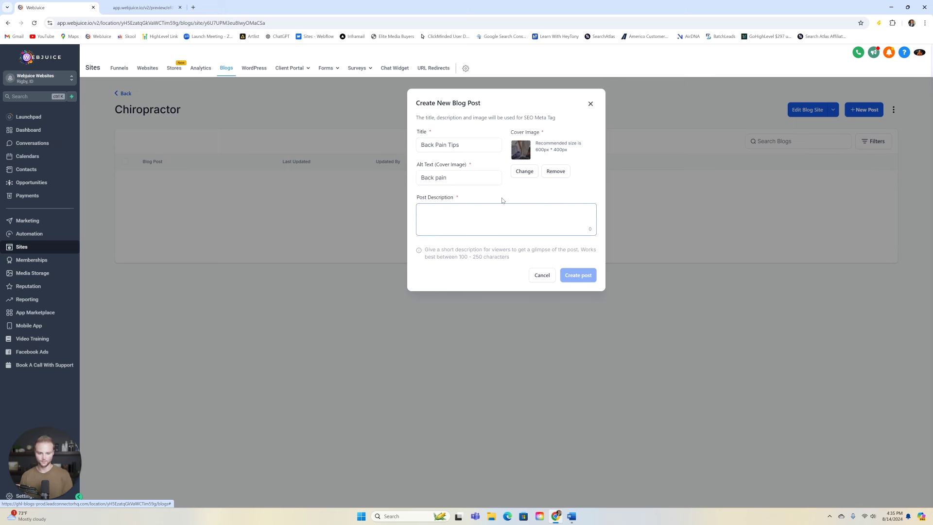
{"action": "type", "text": "This blo"}
{"action": "key", "text": "ctrl+a"}
{"action": "key", "text": "BackSpace"}
{"action": "type", "text": "Learn how"}
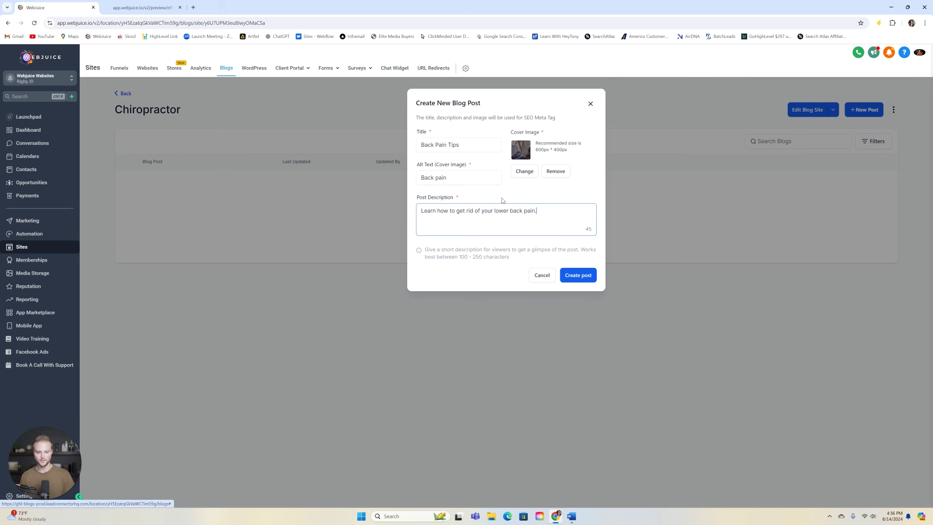
{"action": "left_click_drag", "start_coordinate": [510, 211], "coordinate": [536, 212]}
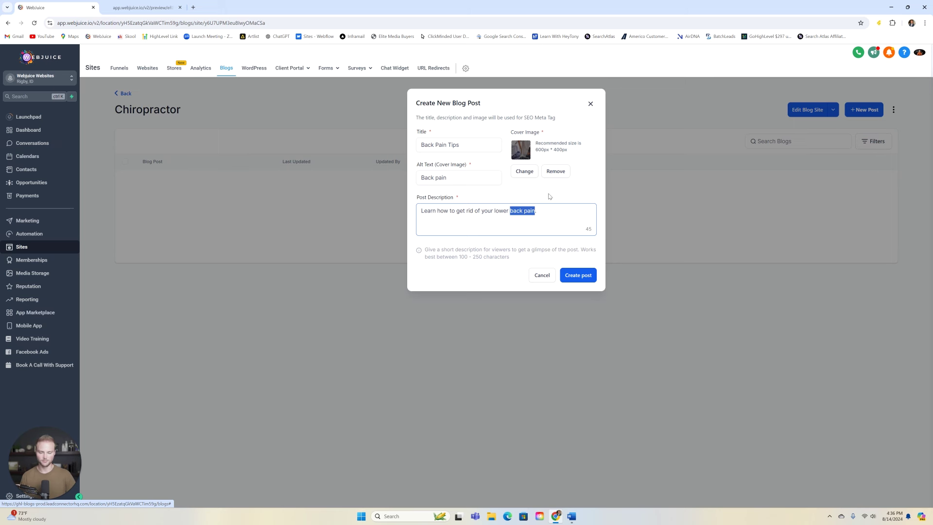
{"action": "left_click", "coordinate": [510, 212]}
{"action": "left_click_drag", "start_coordinate": [535, 212], "coordinate": [523, 212]}
- Create the Back Pain Tips post, review its editor, and go to its Publish or Schedule settings
{"action": "left_click", "coordinate": [578, 276]}
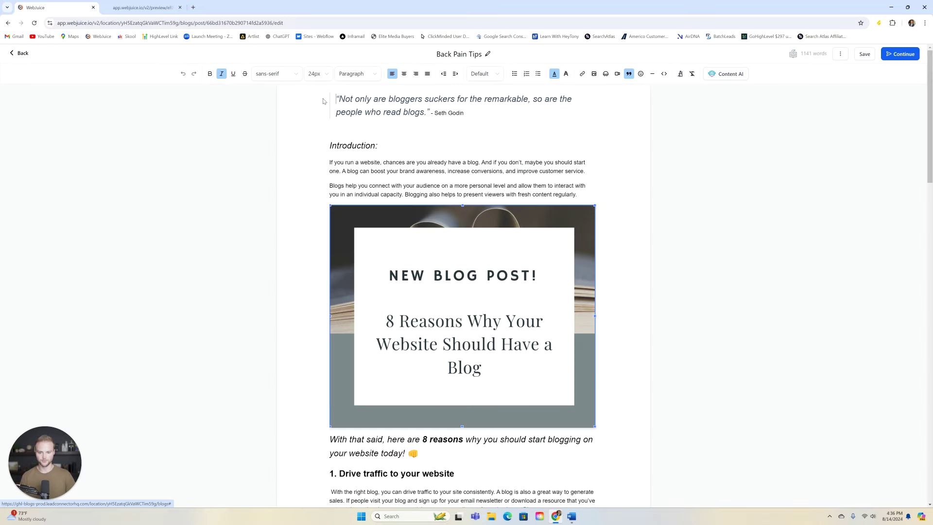
{"action": "scroll", "coordinate": [402, 214], "scroll_direction": "down", "scroll_amount": 6}
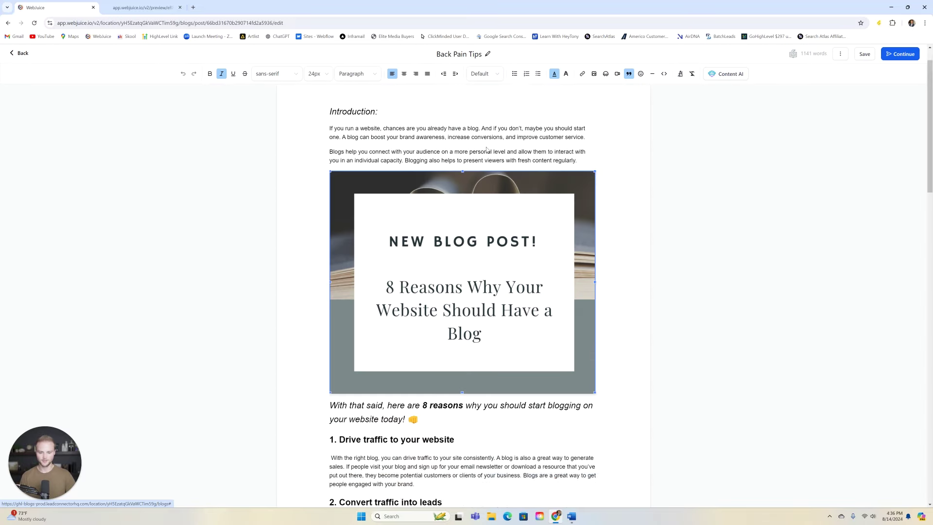
{"action": "scroll", "coordinate": [402, 213], "scroll_direction": "down", "scroll_amount": 14}
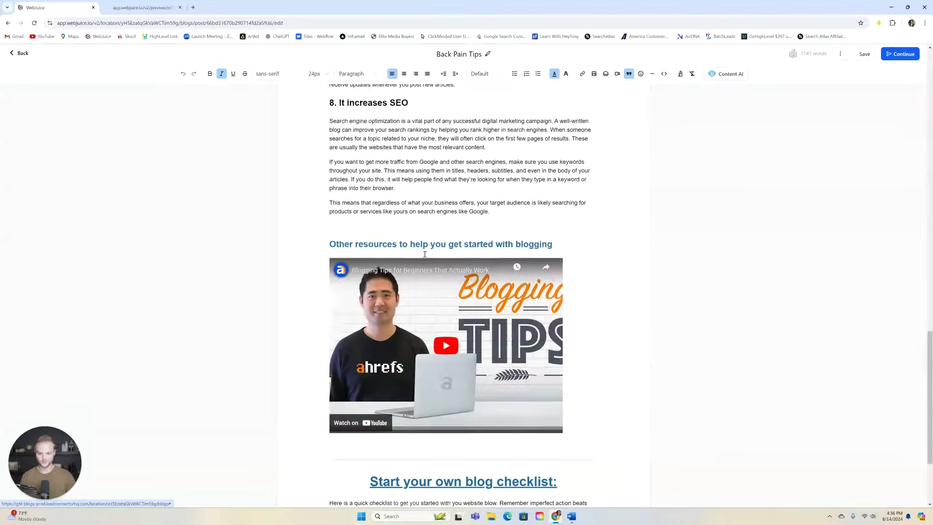
{"action": "scroll", "coordinate": [500, 261], "scroll_direction": "down", "scroll_amount": 3}
{"action": "scroll", "coordinate": [552, 338], "scroll_direction": "up", "scroll_amount": 9}
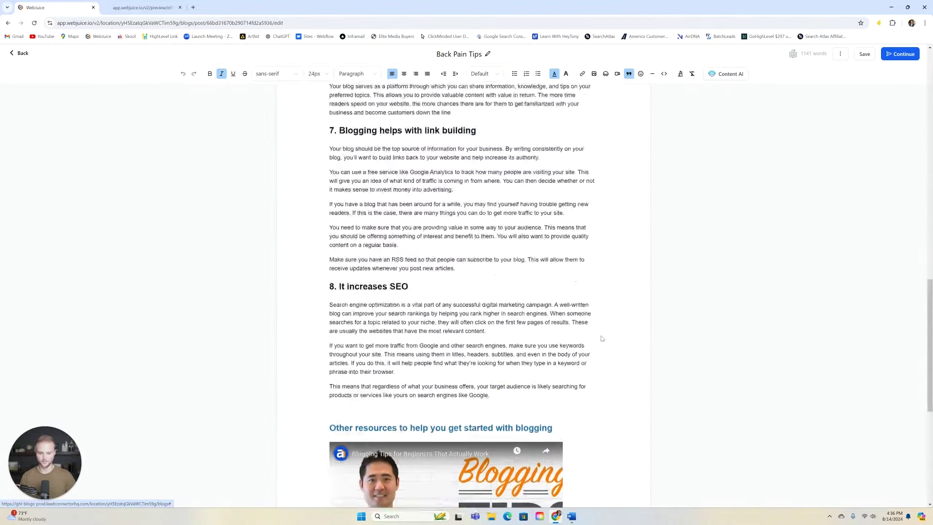
{"action": "scroll", "coordinate": [591, 323], "scroll_direction": "up", "scroll_amount": 12}
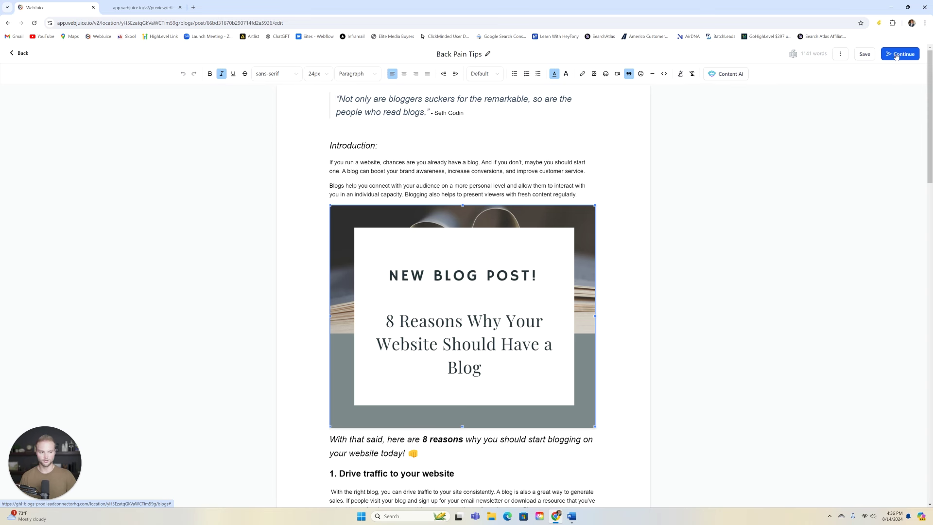
{"action": "left_click", "coordinate": [897, 55]}
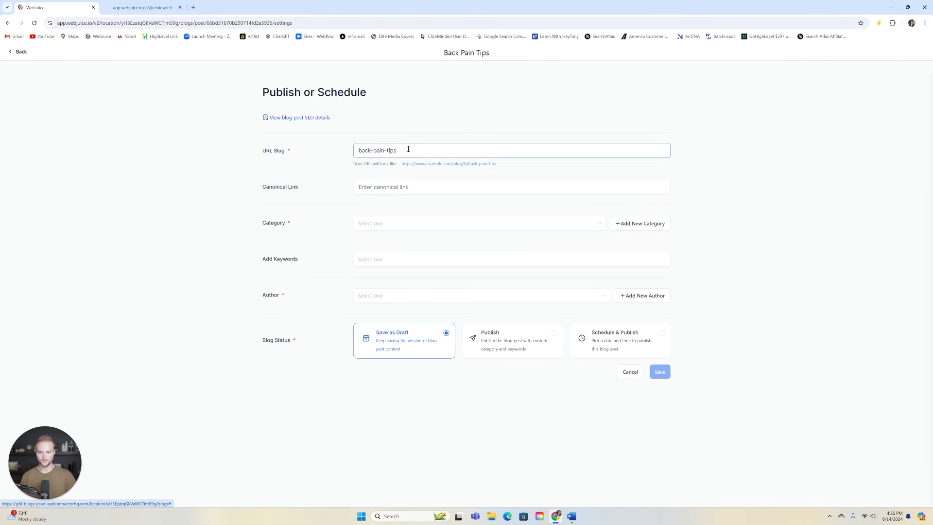
- Enter chiropractor.com as the canonical link, then find the category list still empty
{"action": "left_click", "coordinate": [376, 152]}
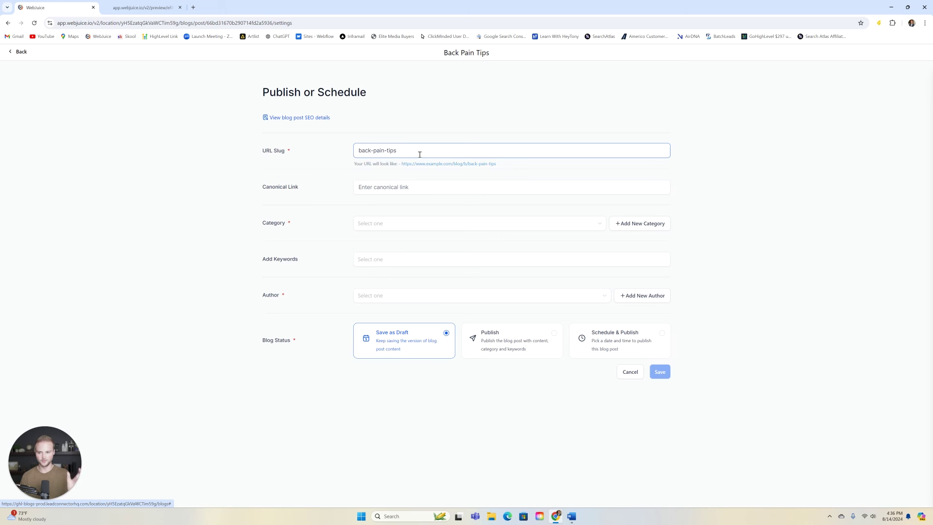
{"action": "left_click", "coordinate": [396, 188]}
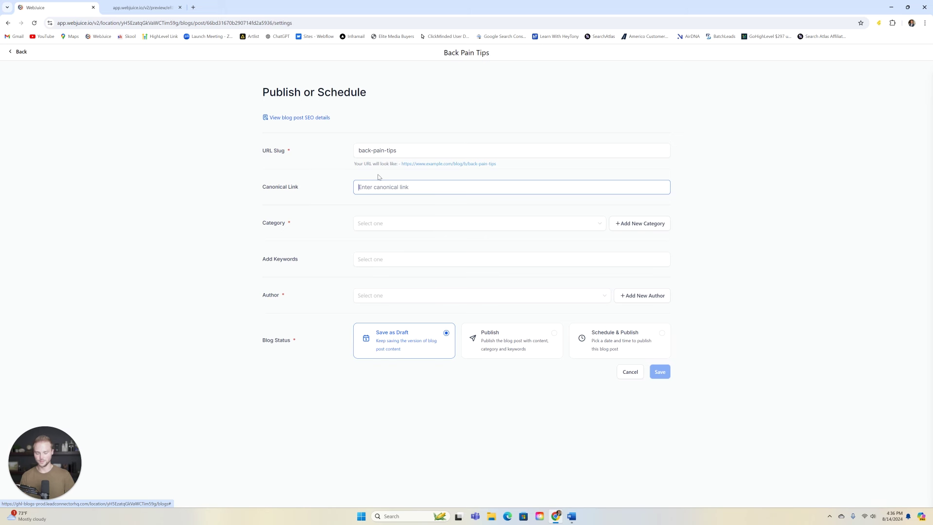
{"action": "type", "text": "chiropractor.com"}
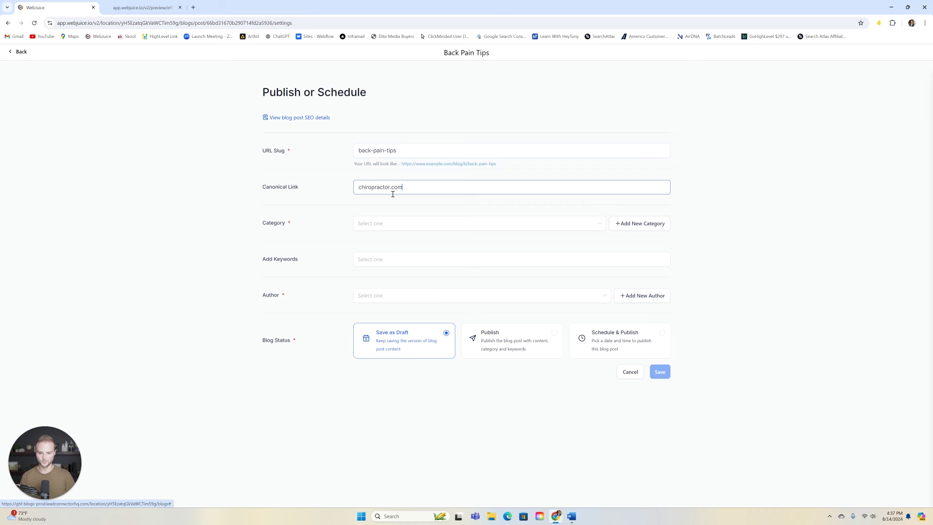
{"action": "left_click", "coordinate": [385, 224]}
{"action": "left_click", "coordinate": [409, 211]}
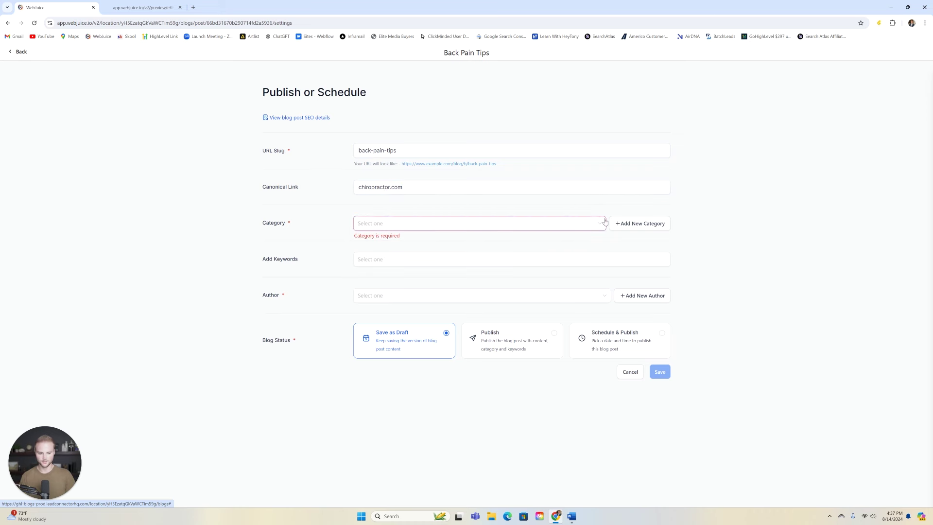
- Start a new category labelled 'Chiropractic Tips' using the AlignWell logo as its image
{"action": "left_click", "coordinate": [639, 223]}
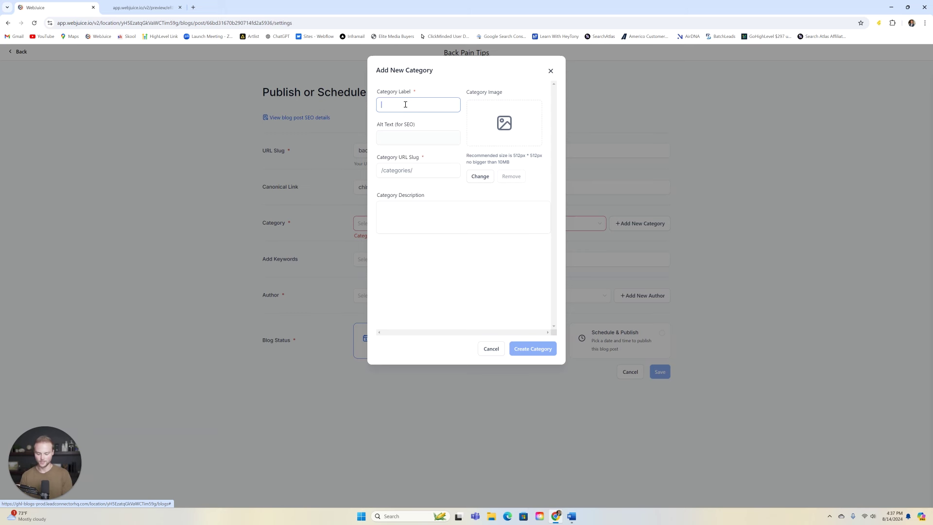
{"action": "type", "text": "Chri"}
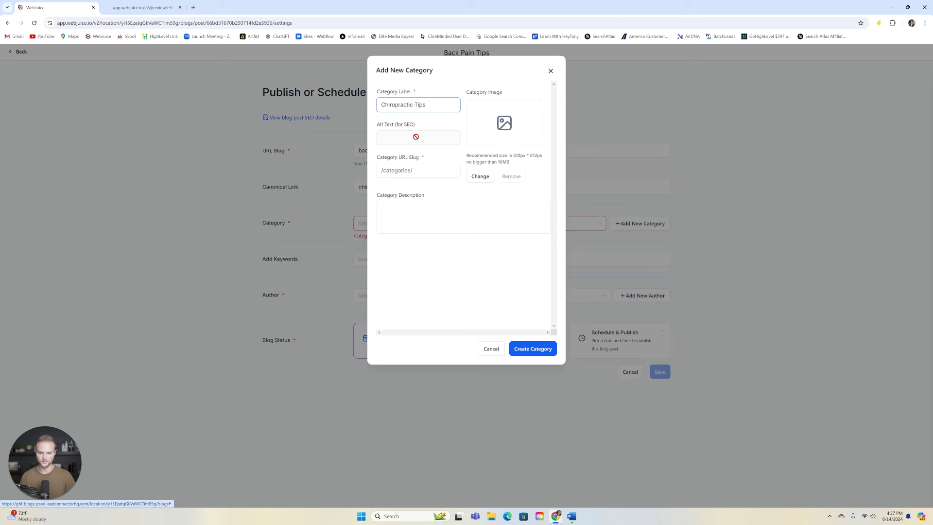
{"action": "left_click", "coordinate": [480, 175]}
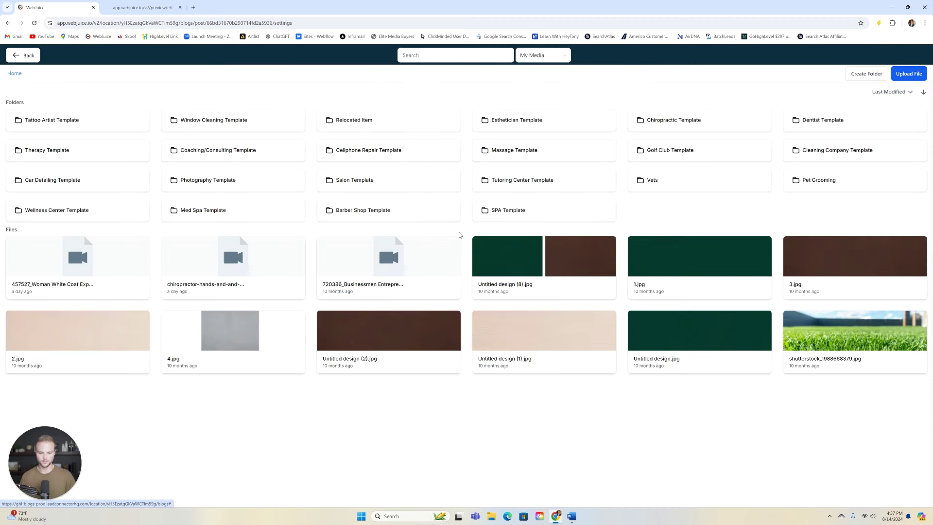
{"action": "left_click", "coordinate": [671, 126]}
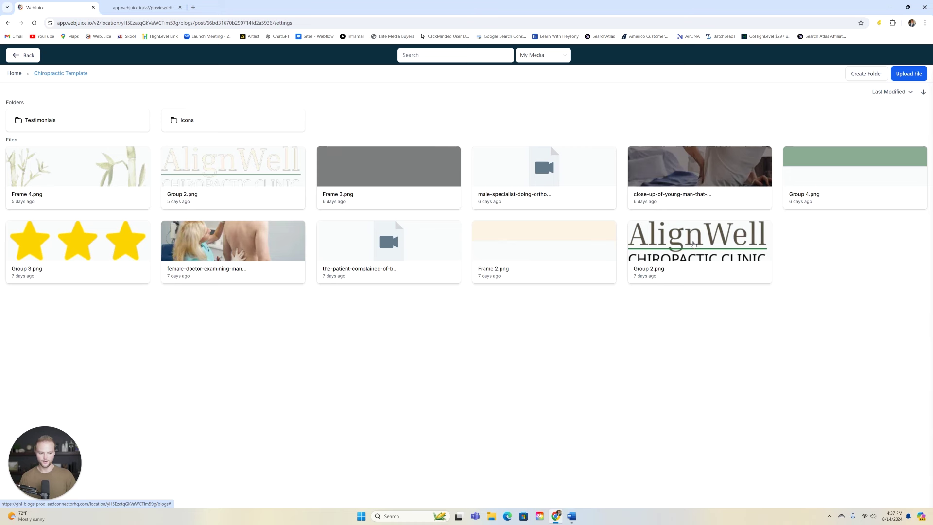
{"action": "left_click", "coordinate": [693, 244]}
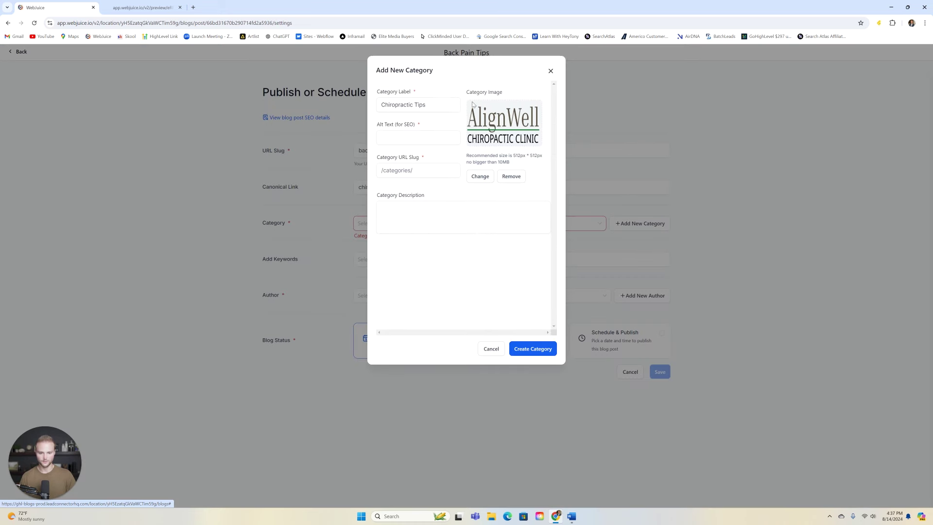
- Fill the category's image alt text and URL slug, add the description 'Learn tips on chiropractic', and create it
{"action": "left_click", "coordinate": [402, 140]}
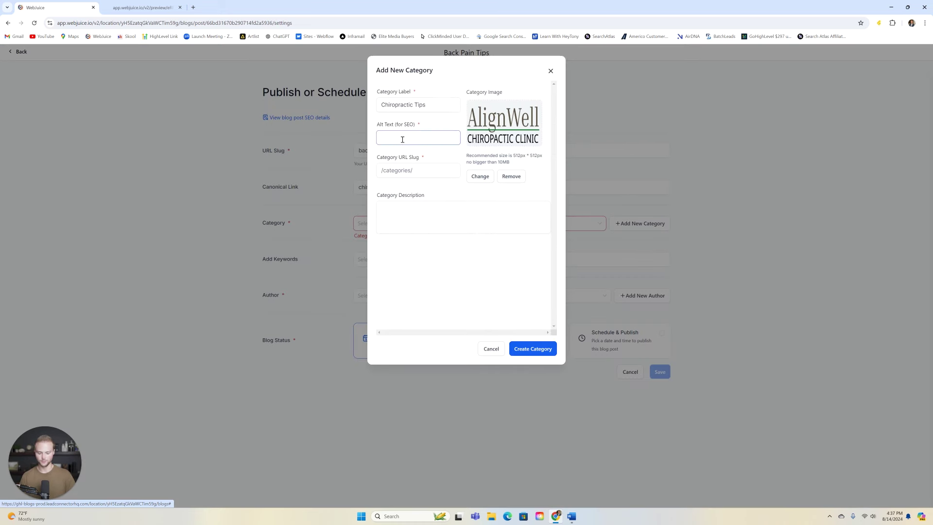
{"action": "type", "text": "Chiropractic Tips"}
{"action": "left_click", "coordinate": [395, 170]}
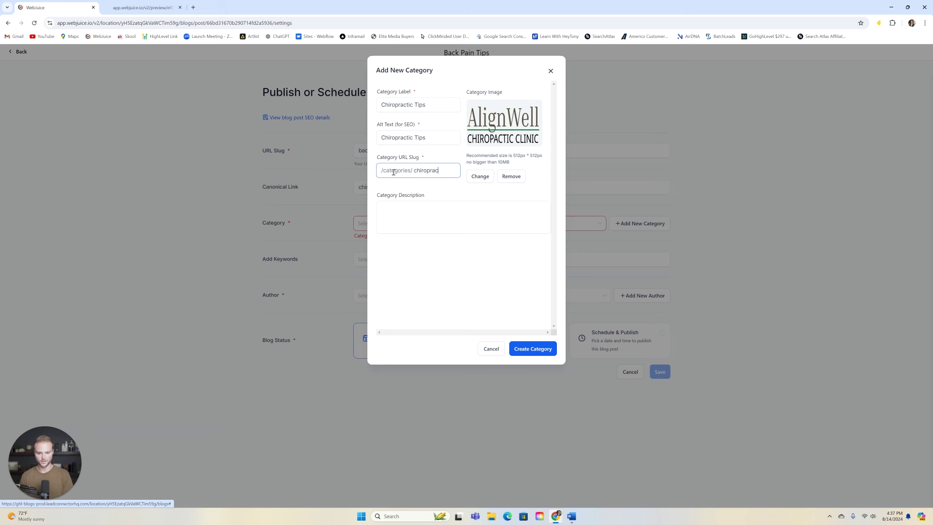
{"action": "type", "text": "chiropractic-c"}
{"action": "type", "text": "ips"}
{"action": "left_click", "coordinate": [417, 208]}
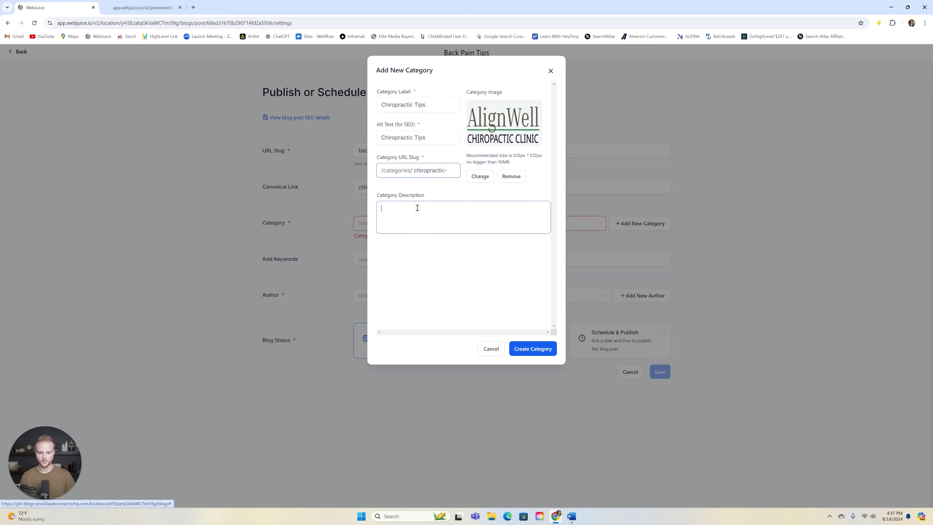
{"action": "type", "text": "Learn tips on chiropractic!"}
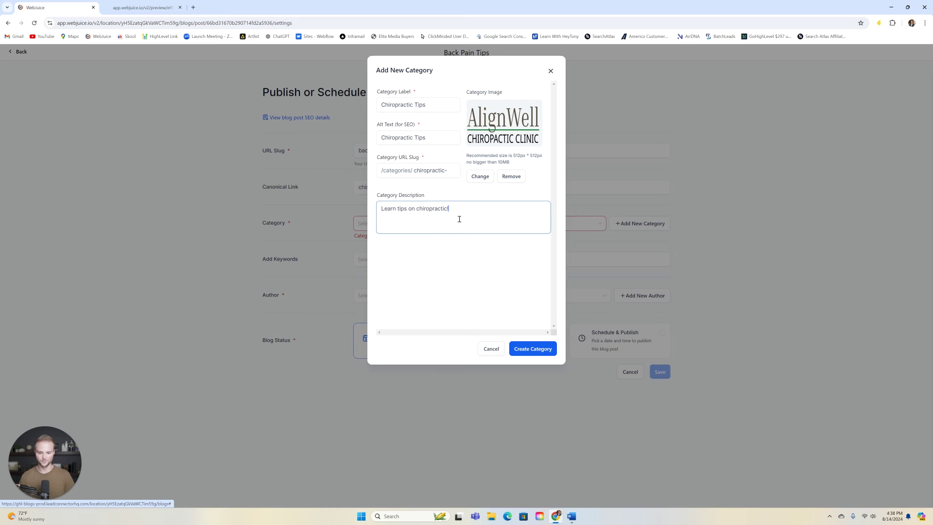
{"action": "left_click", "coordinate": [537, 348]}
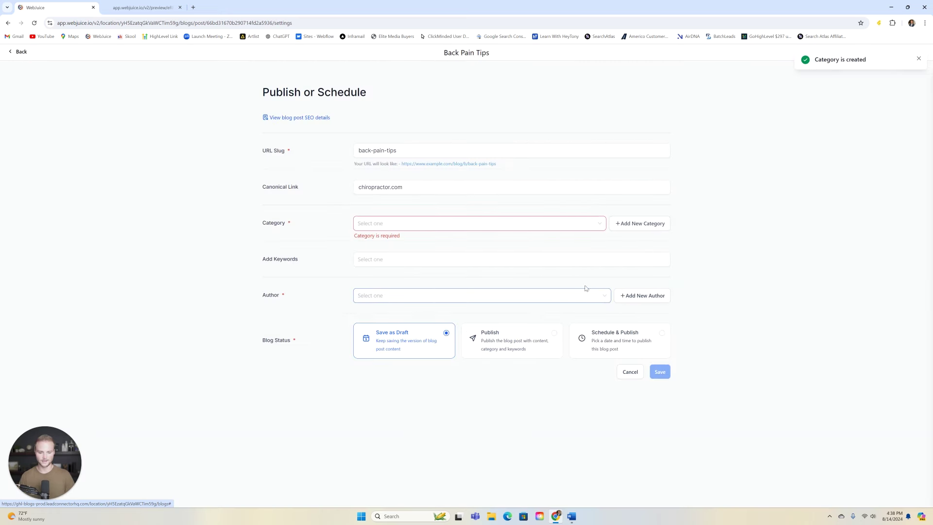
- File the post under Chiropractic Tips and tag it Lower Back pain, Back pain, Chiropractors for back pain
{"action": "left_click", "coordinate": [559, 225]}
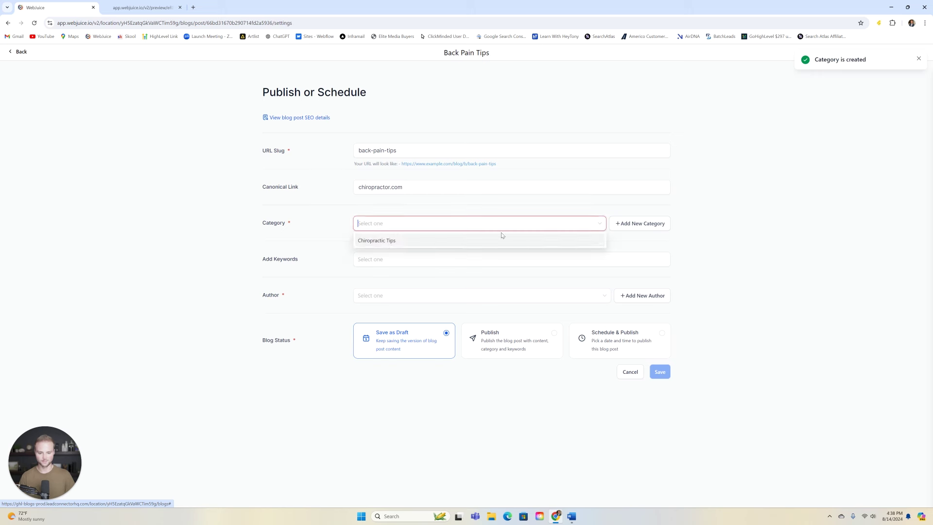
{"action": "left_click", "coordinate": [387, 241]}
{"action": "left_click", "coordinate": [633, 247]}
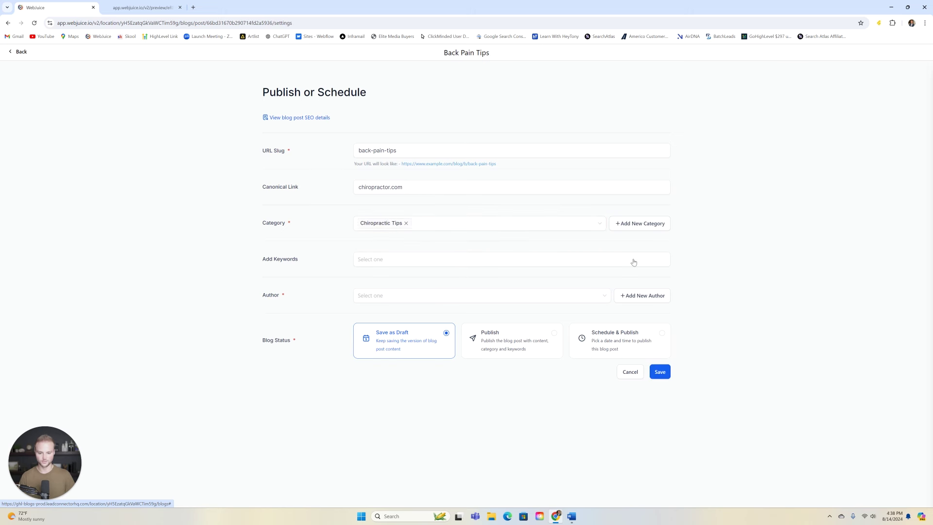
{"action": "left_click", "coordinate": [392, 261]}
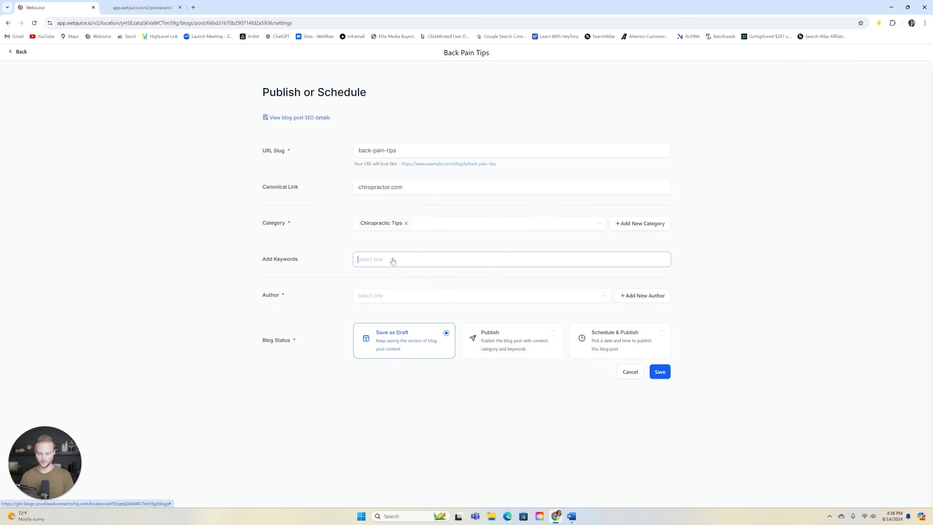
{"action": "type", "text": "Lower Back pain"}
{"action": "key", "text": "Return"}
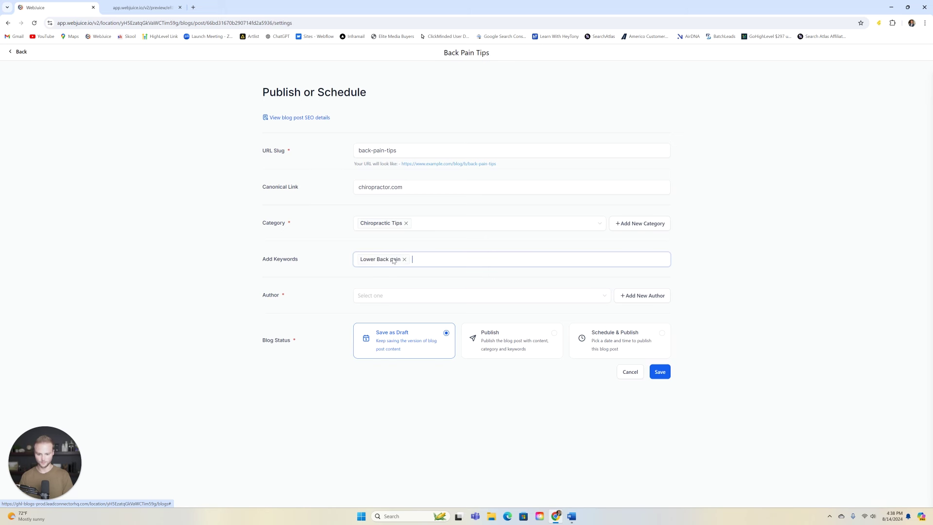
{"action": "type", "text": "Back pain"}
{"action": "key", "text": "Return"}
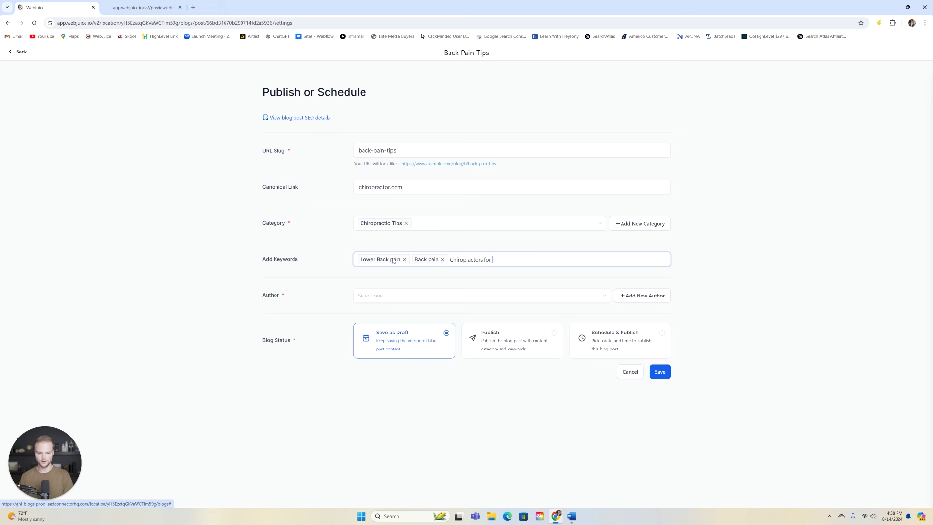
{"action": "key", "text": "Return"}
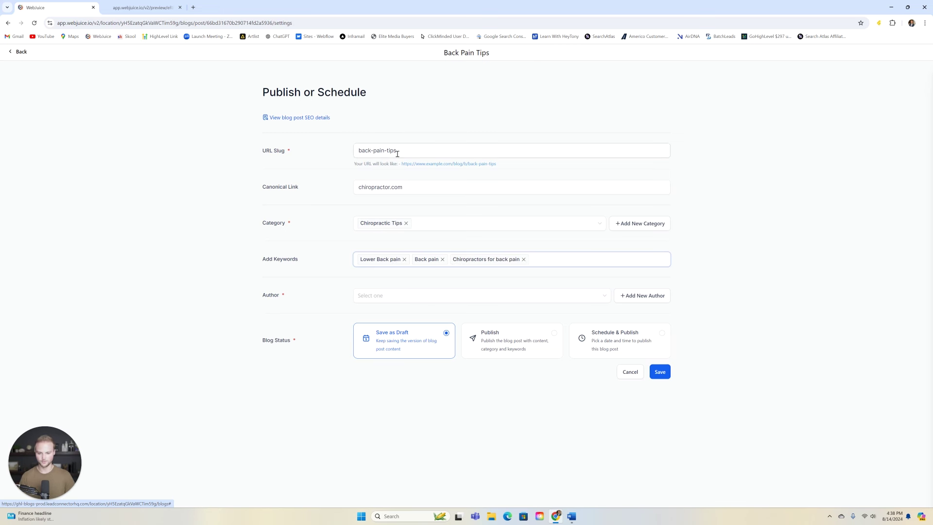
- Start a new author for the post and enter the author's name
{"action": "left_click", "coordinate": [379, 296]}
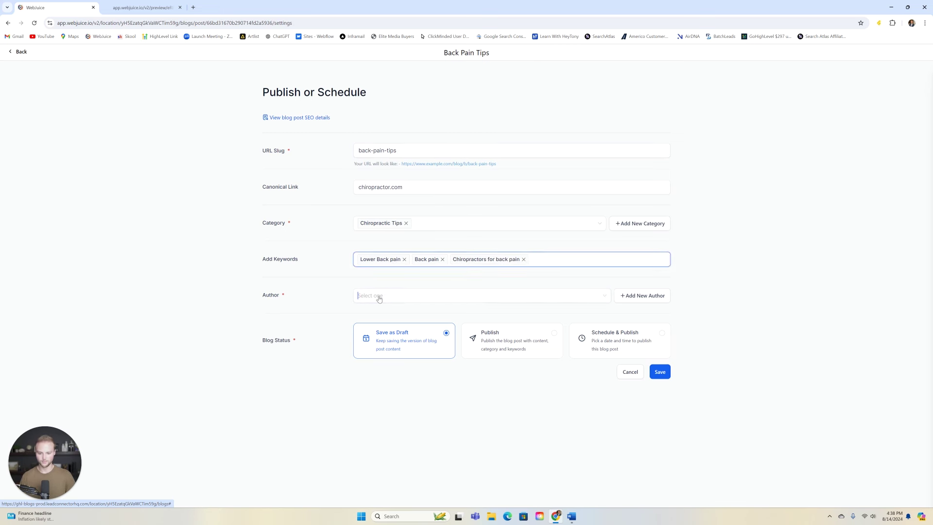
{"action": "left_click", "coordinate": [648, 302]}
{"action": "left_click", "coordinate": [407, 104]}
{"action": "type", "text": "Jasper"}
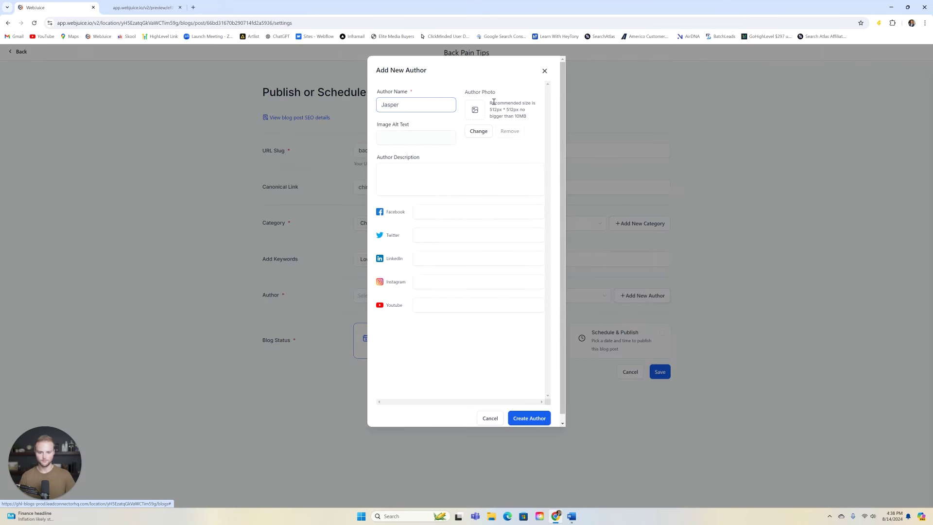
- Give the new author the female doctor photo, alt text and a description, and create the author
{"action": "left_click", "coordinate": [489, 132]}
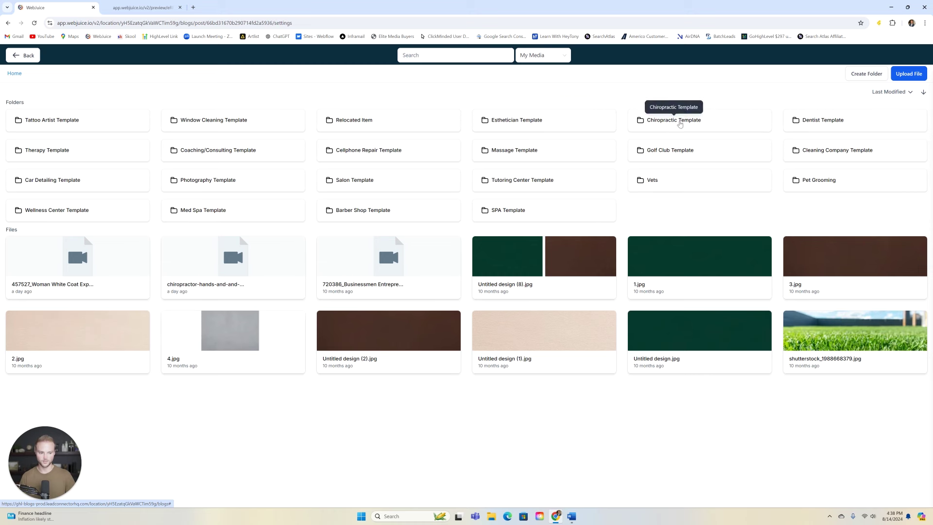
{"action": "left_click", "coordinate": [680, 122]}
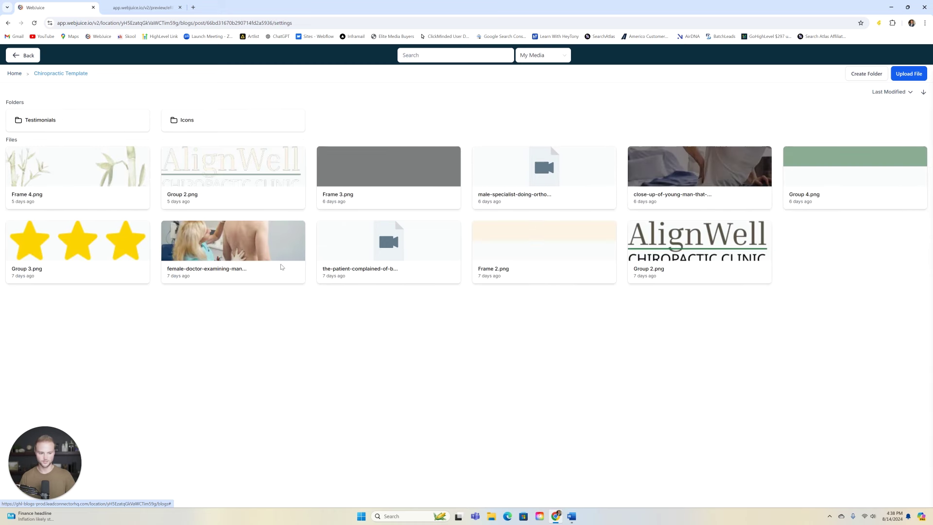
{"action": "left_click", "coordinate": [252, 249]}
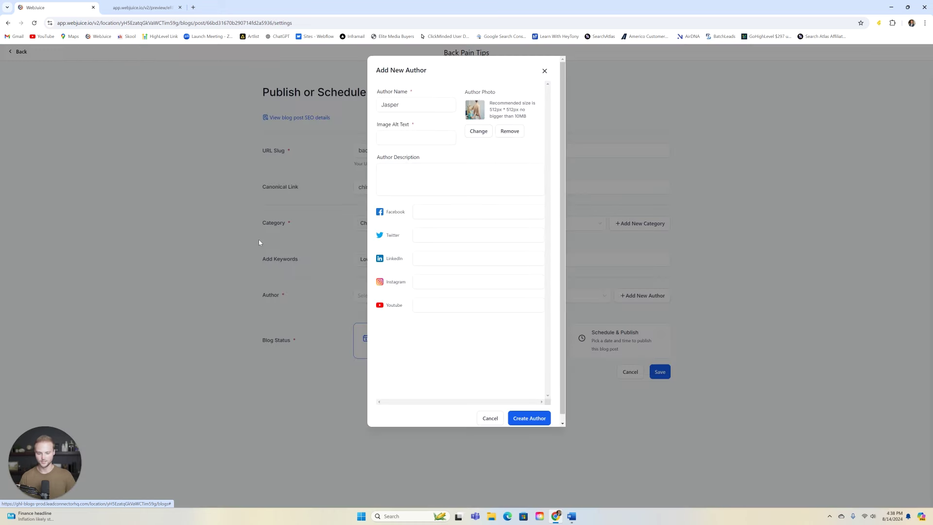
{"action": "left_click", "coordinate": [421, 141]}
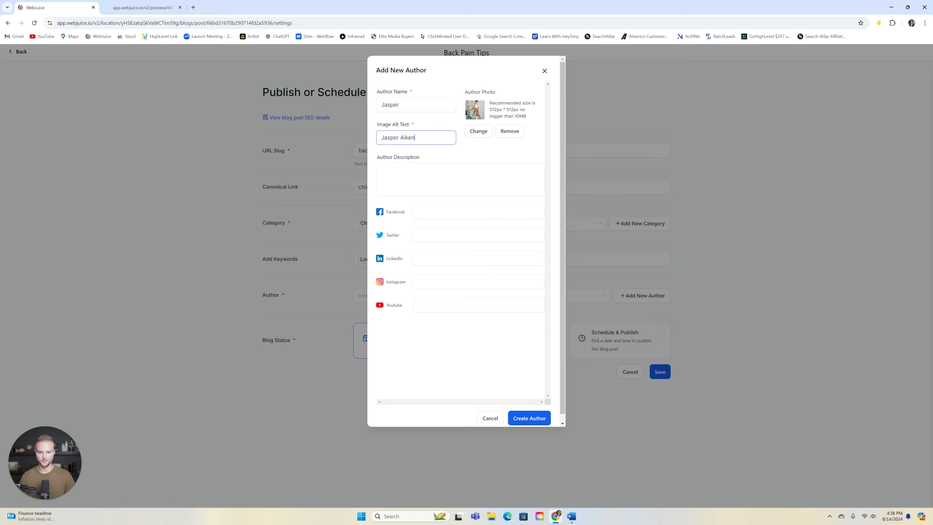
{"action": "left_click", "coordinate": [438, 177]}
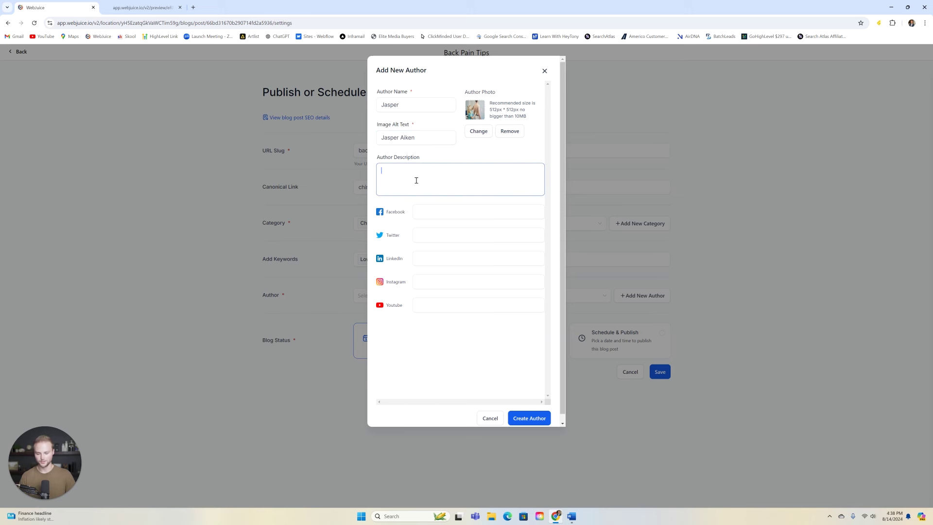
{"action": "type", "text": "alsdjf;lkj"}
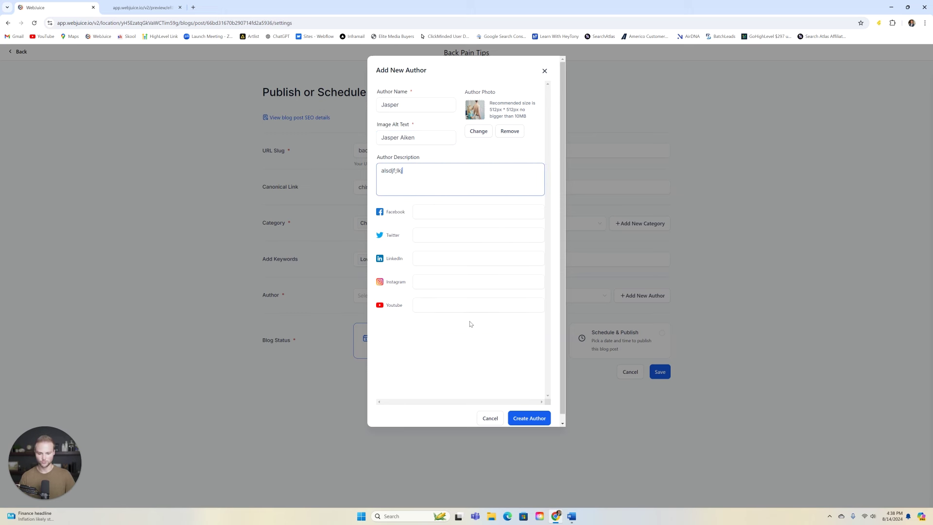
{"action": "left_click", "coordinate": [534, 421]}
- Assign the new author, set status to Publish with date 2024-08-14, and save to publish
{"action": "left_click", "coordinate": [495, 297]}
{"action": "left_click", "coordinate": [382, 313]}
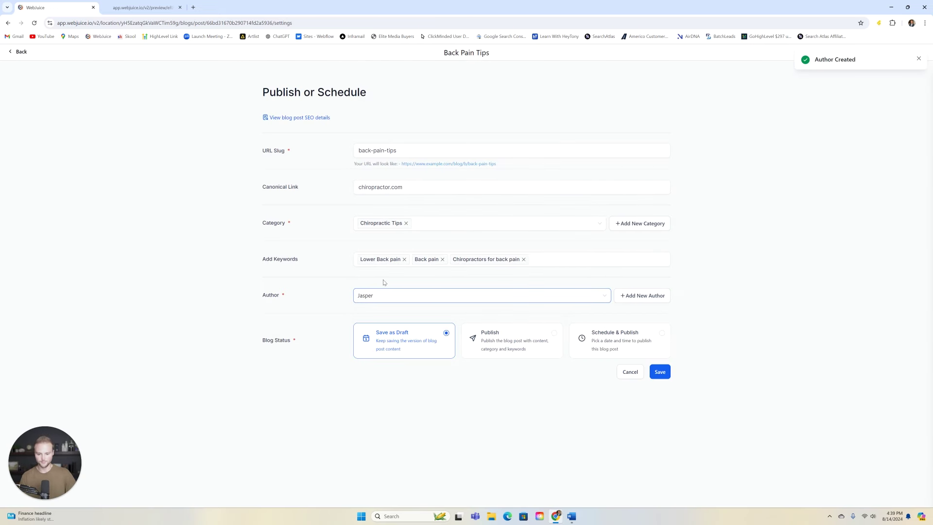
{"action": "left_click", "coordinate": [536, 338]}
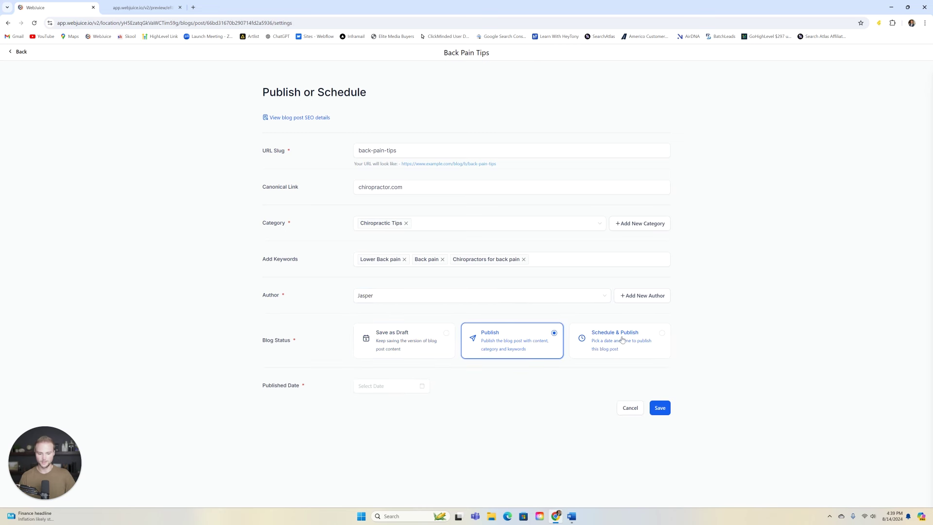
{"action": "left_click", "coordinate": [385, 386]}
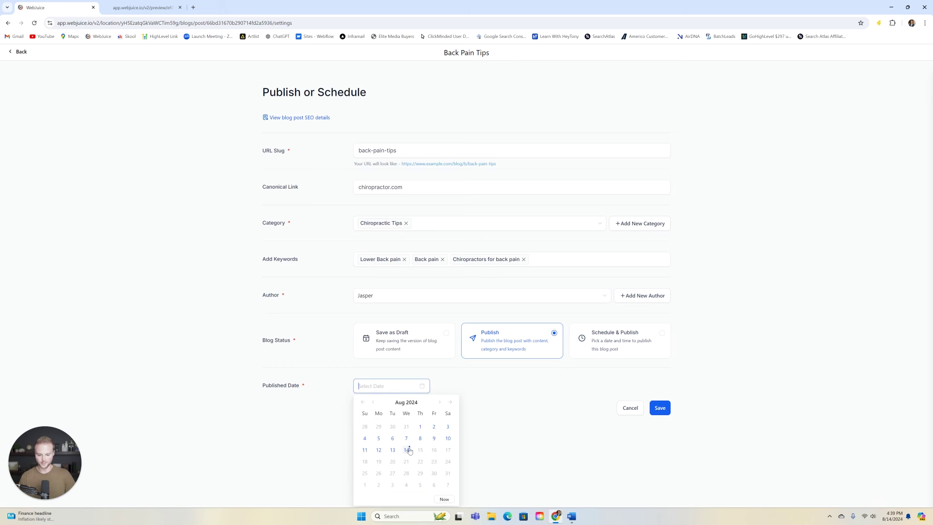
{"action": "left_click", "coordinate": [407, 450]}
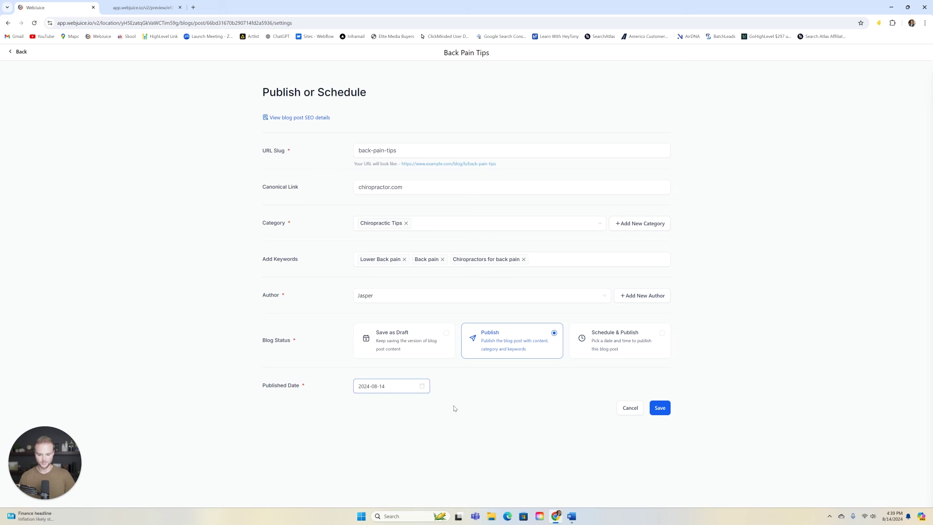
{"action": "left_click", "coordinate": [658, 408]}
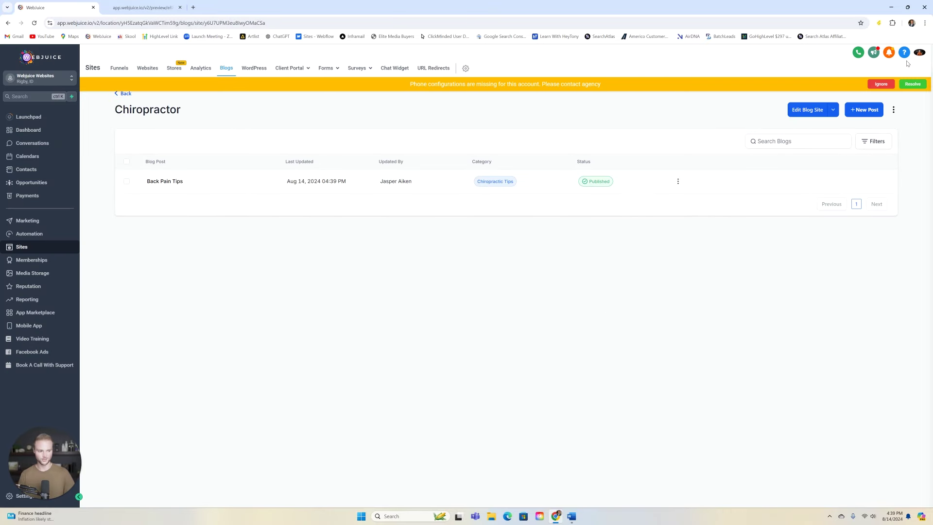
- Dismiss the phone warning and clone the Chiropractor Template's Terms & Conditions page into the same website
{"action": "left_click", "coordinate": [881, 84]}
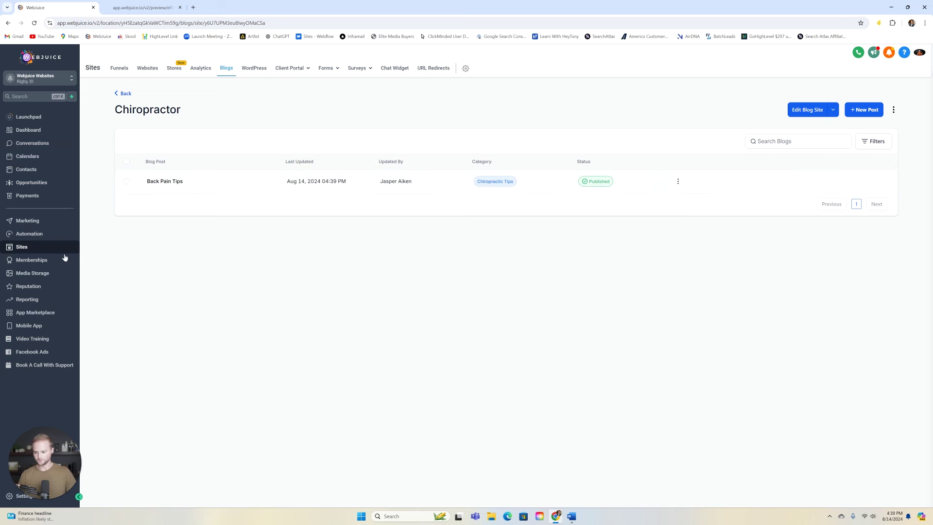
{"action": "left_click", "coordinate": [148, 71]}
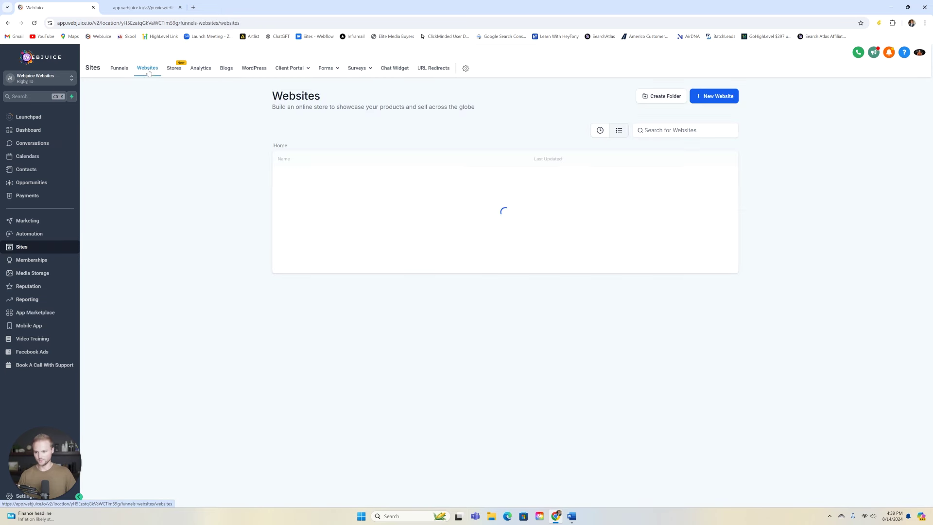
{"action": "left_click", "coordinate": [316, 240]}
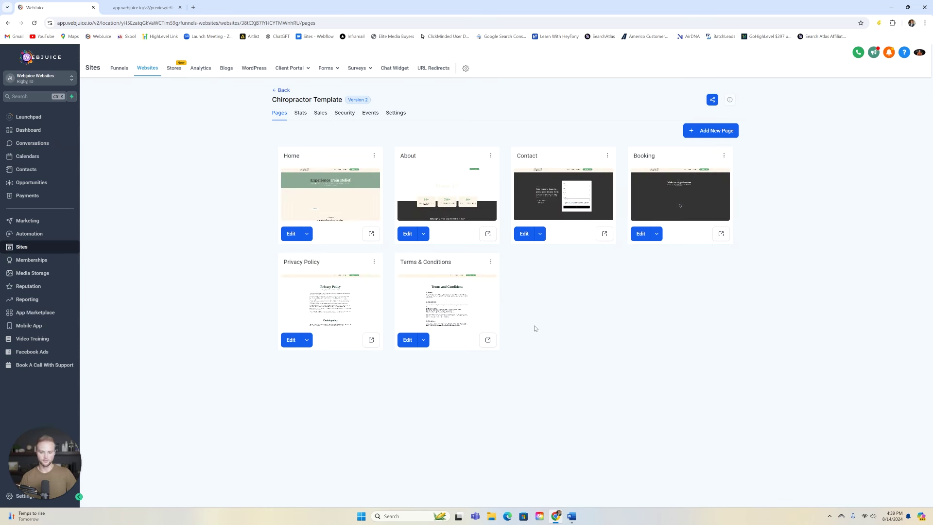
{"action": "left_click", "coordinate": [489, 266]}
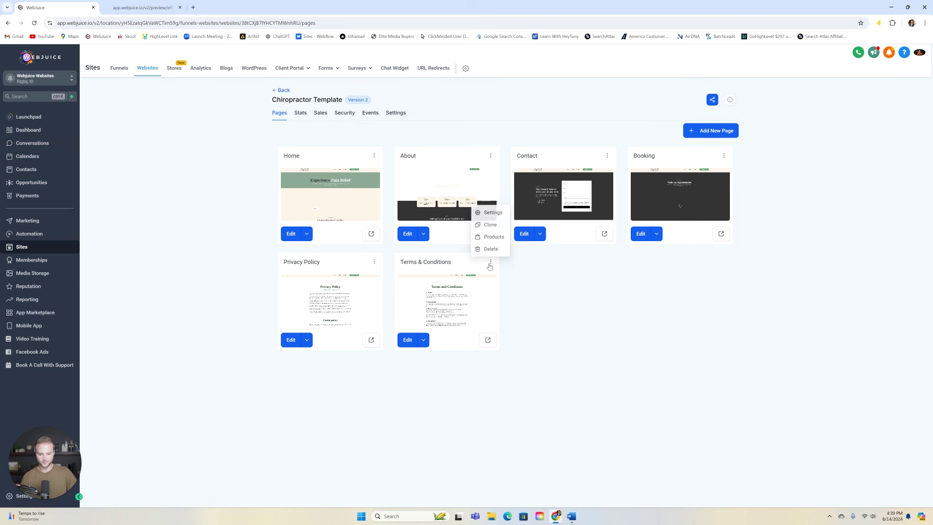
{"action": "left_click", "coordinate": [491, 225]}
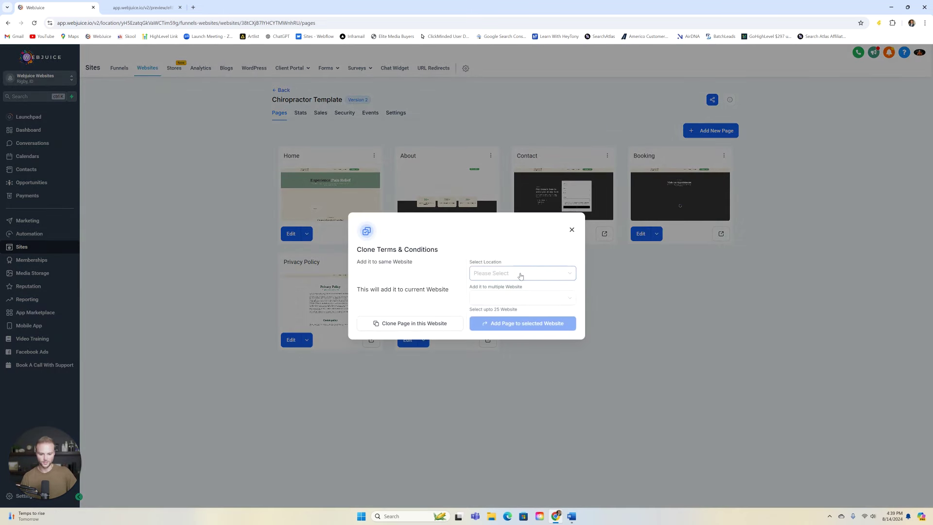
{"action": "left_click", "coordinate": [413, 329]}
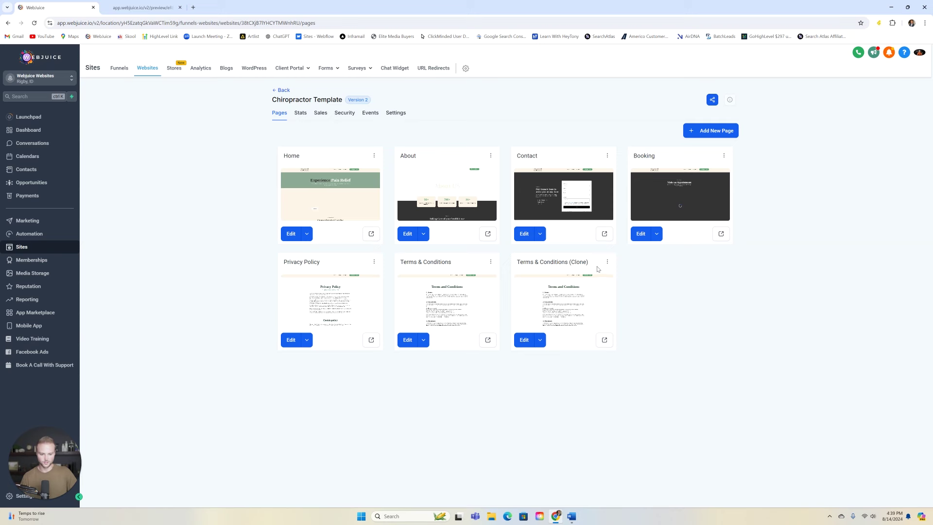
- Rename the cloned page to Blogs with path /blogs, save, and open it in the page editor
{"action": "left_click", "coordinate": [607, 262]}
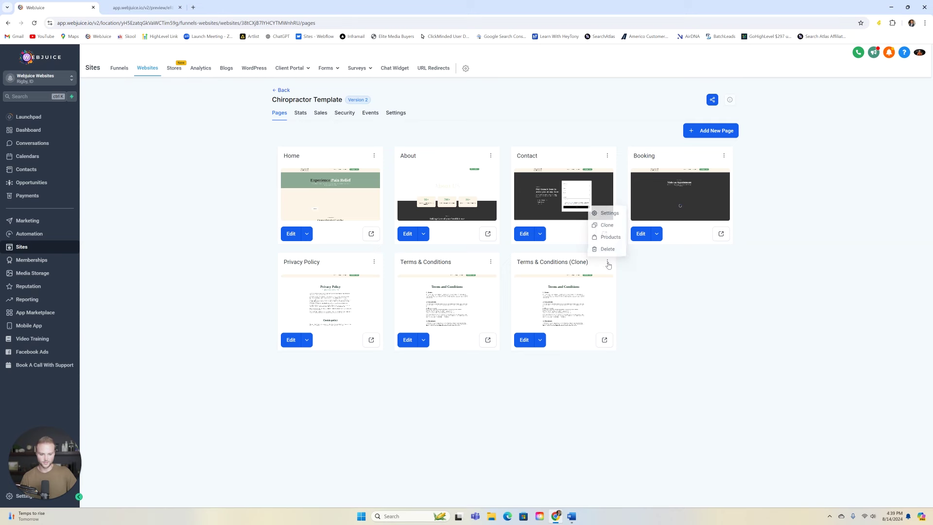
{"action": "left_click", "coordinate": [606, 213]}
{"action": "left_click_drag", "start_coordinate": [453, 263], "coordinate": [378, 270]}
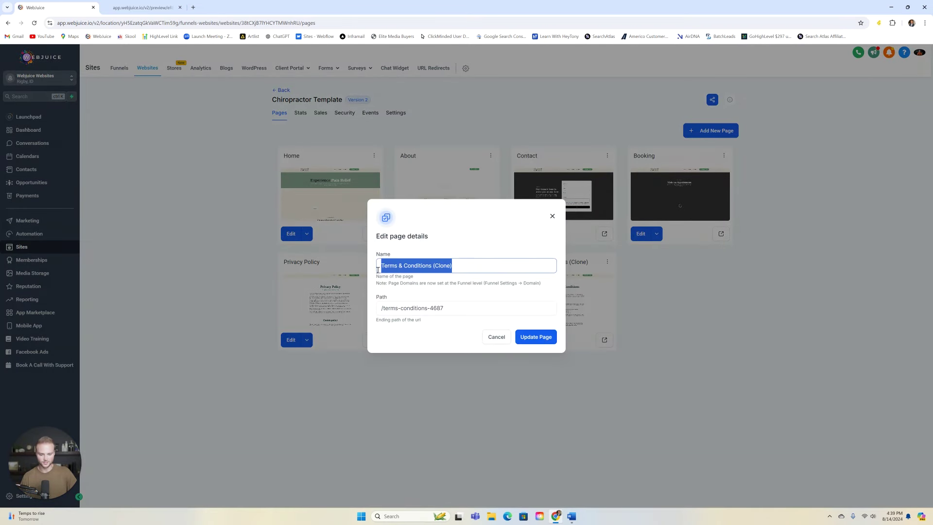
{"action": "type", "text": "Blogs"}
{"action": "left_click_drag", "start_coordinate": [444, 308], "coordinate": [381, 310]}
{"action": "type", "text": "blogs"}
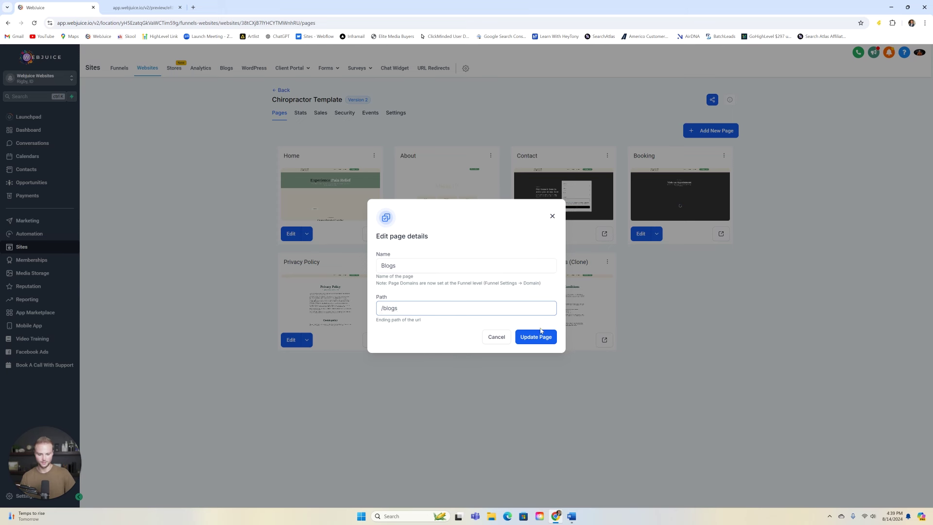
{"action": "left_click", "coordinate": [539, 336]}
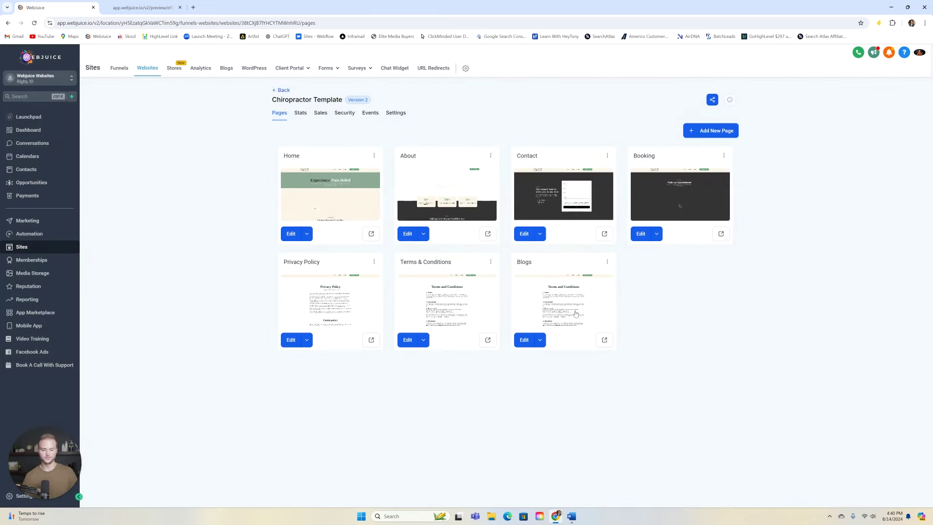
{"action": "left_click", "coordinate": [564, 299]}
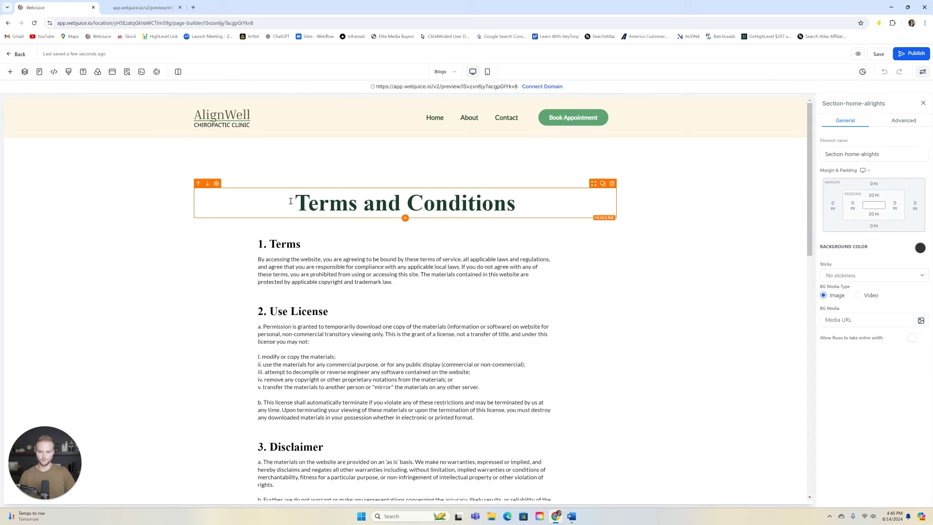
- Delete the headlines and paragraphs of terms sections 1 through 6
{"action": "left_click", "coordinate": [261, 244]}
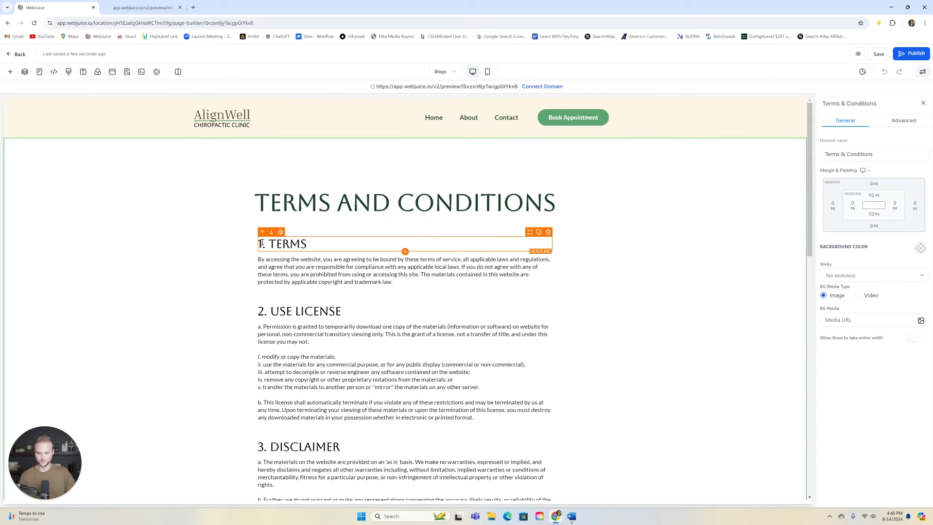
{"action": "left_click", "coordinate": [548, 233]}
{"action": "left_click", "coordinate": [547, 234]}
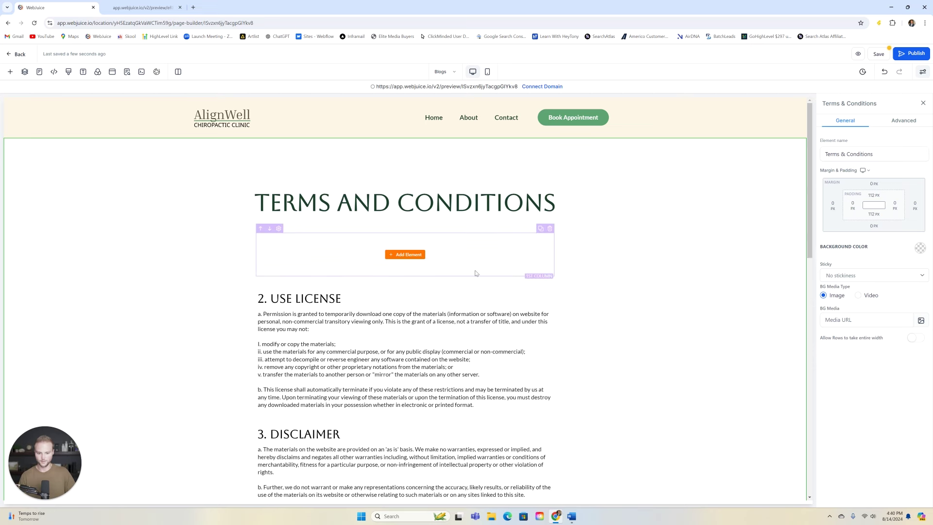
{"action": "left_click", "coordinate": [549, 281]}
{"action": "scroll", "coordinate": [551, 274], "scroll_direction": "down", "scroll_amount": 1}
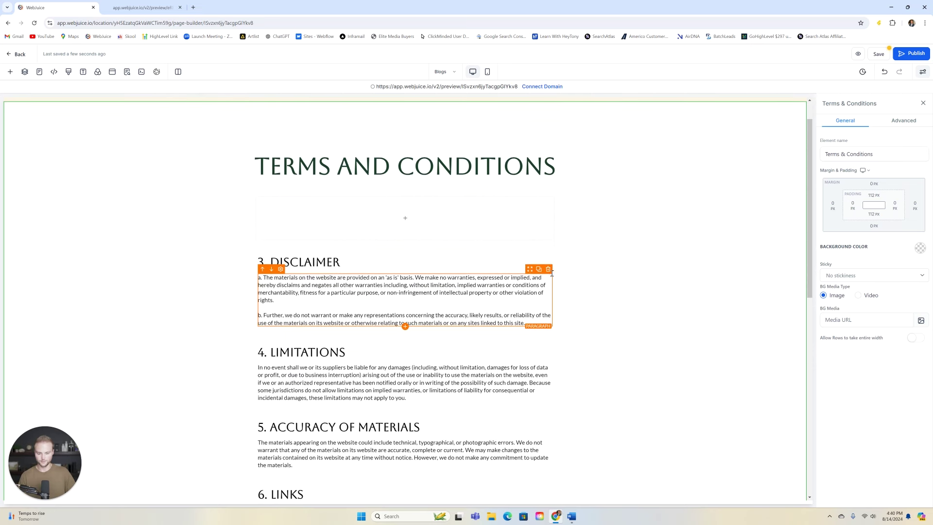
{"action": "left_click", "coordinate": [548, 252]}
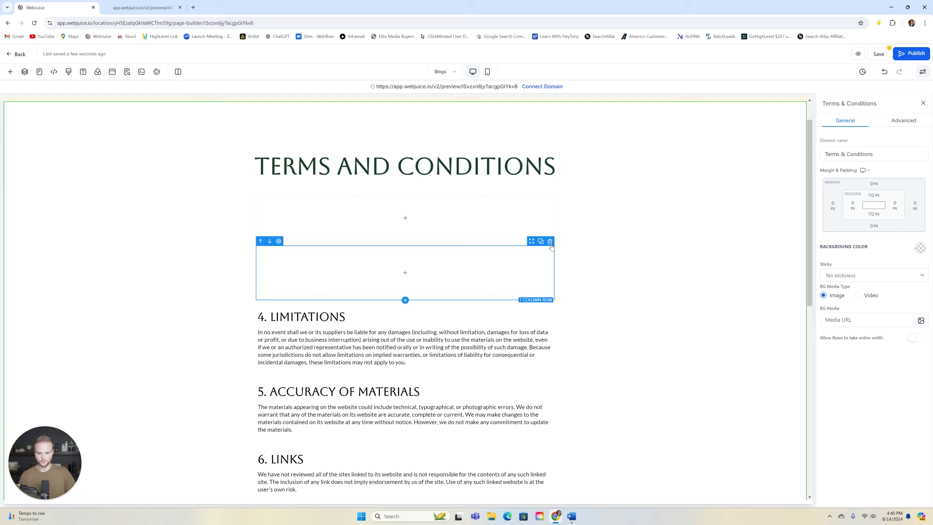
{"action": "left_click", "coordinate": [549, 310]}
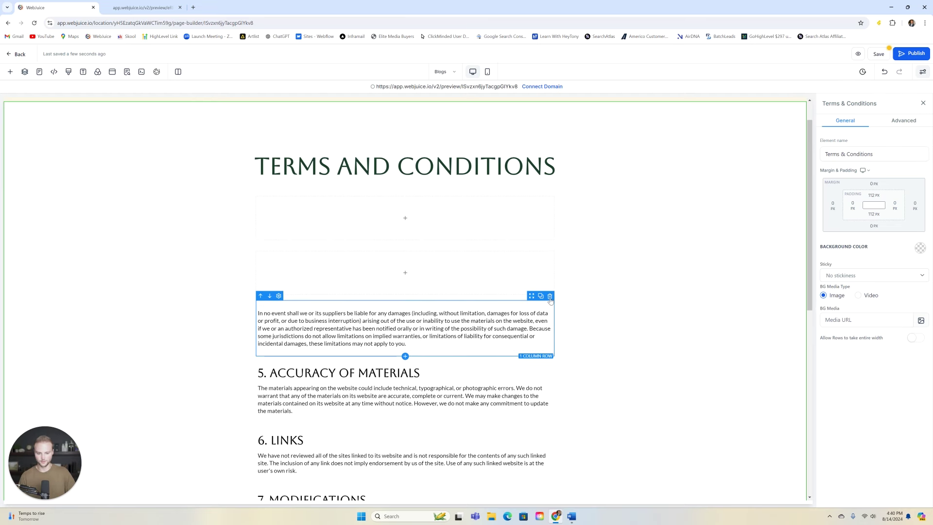
{"action": "left_click", "coordinate": [549, 296]}
{"action": "left_click", "coordinate": [548, 237]}
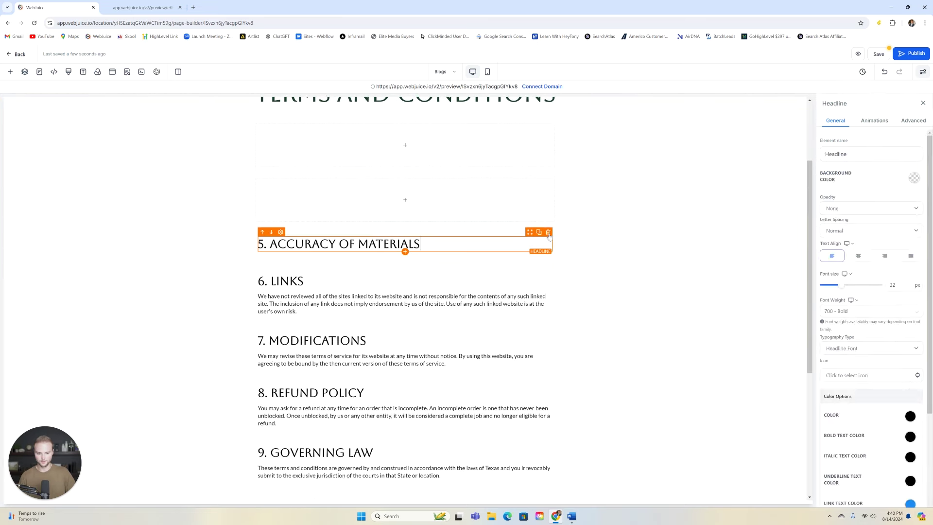
{"action": "left_click", "coordinate": [548, 236]}
{"action": "left_click", "coordinate": [549, 287]}
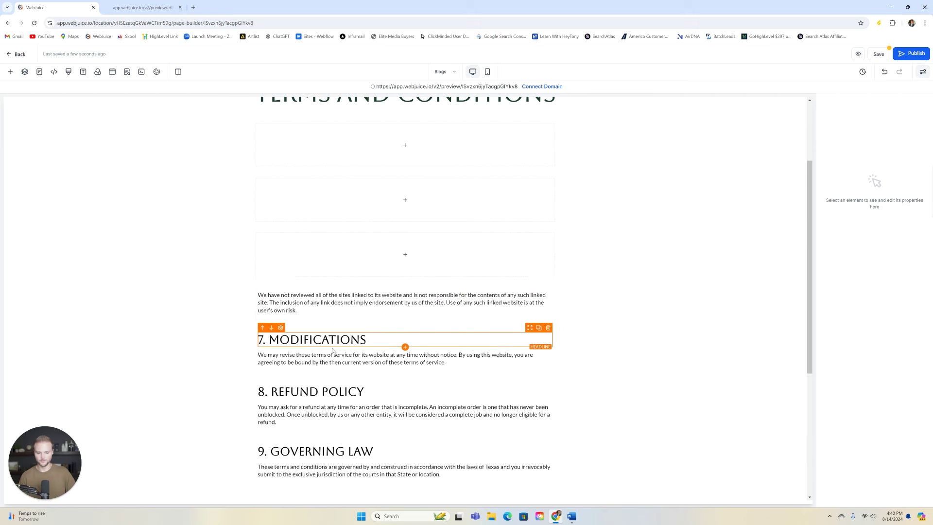
- Delete the headlines and paragraphs of sections 7 through 9 plus the leftover text elements
{"action": "scroll", "coordinate": [427, 272], "scroll_direction": "down", "scroll_amount": 3}
{"action": "left_click", "coordinate": [547, 349]}
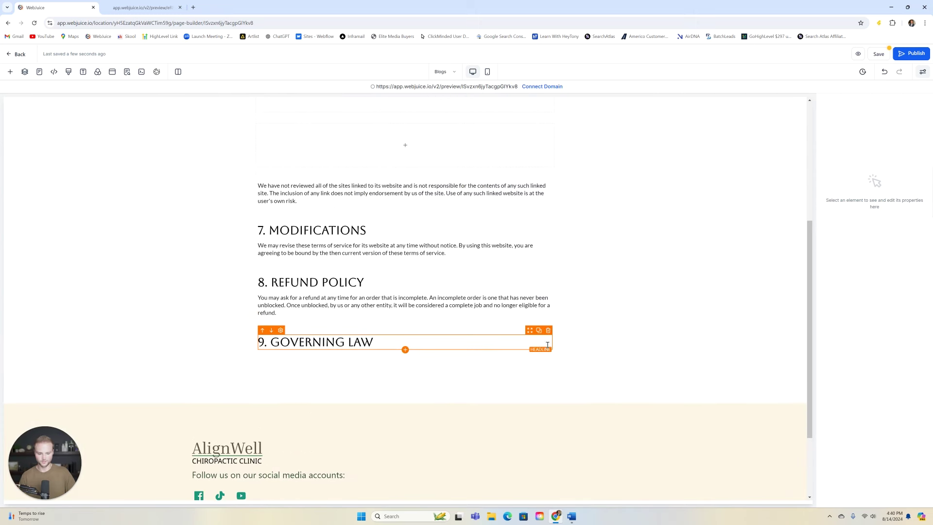
{"action": "left_click", "coordinate": [548, 331]}
{"action": "left_click", "coordinate": [549, 293]}
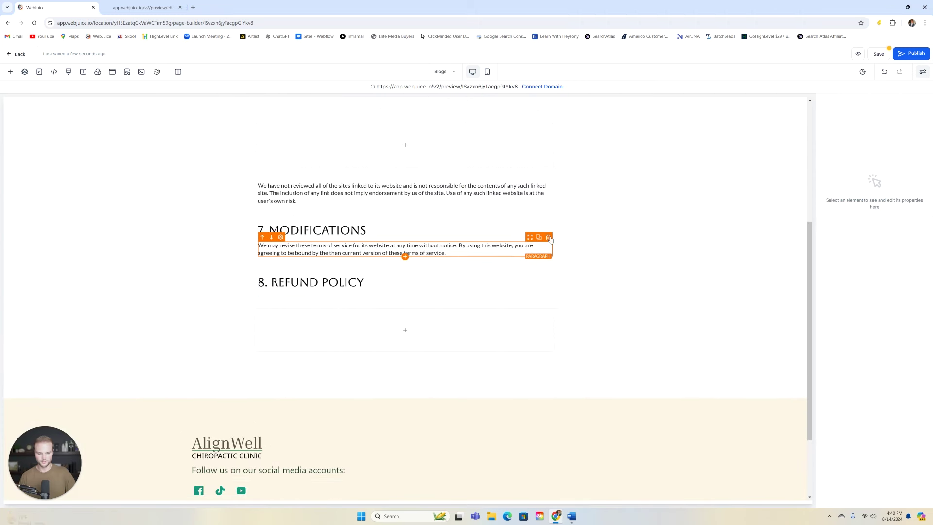
{"action": "left_click", "coordinate": [549, 238]}
{"action": "left_click", "coordinate": [553, 253]}
{"action": "left_click", "coordinate": [548, 255]}
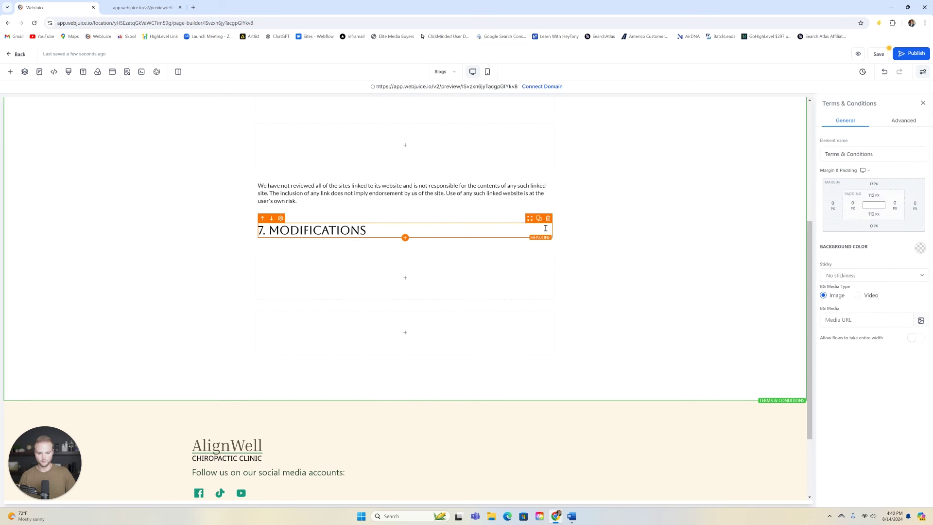
{"action": "left_click", "coordinate": [548, 219]}
{"action": "left_click", "coordinate": [548, 176]}
- Insert a Blog Posts element into the first empty column under the title
{"action": "scroll", "coordinate": [523, 202], "scroll_direction": "up", "scroll_amount": 2}
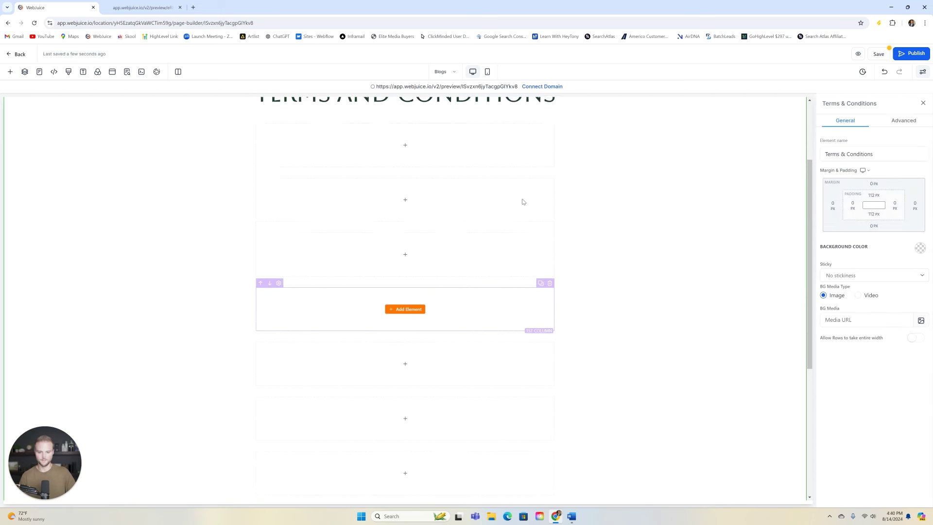
{"action": "scroll", "coordinate": [452, 301], "scroll_direction": "down", "scroll_amount": 3}
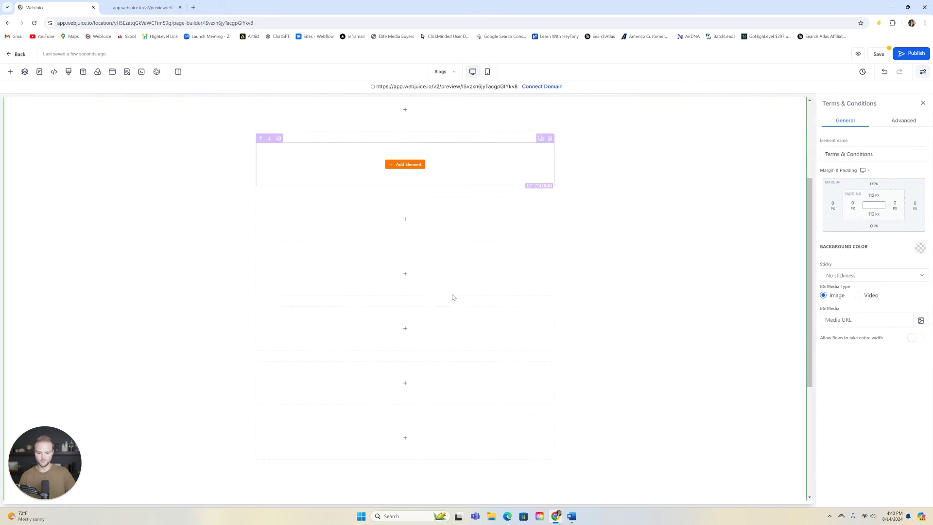
{"action": "scroll", "coordinate": [450, 304], "scroll_direction": "up", "scroll_amount": 3}
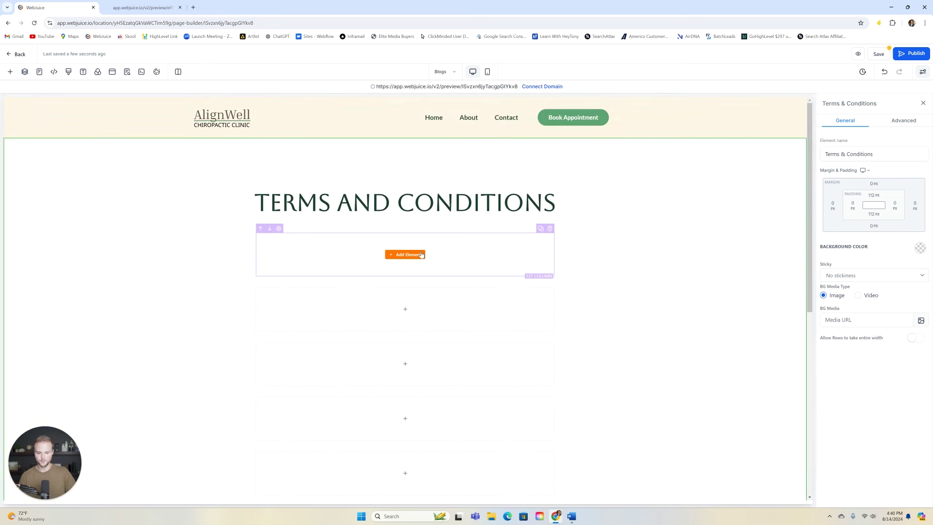
{"action": "left_click", "coordinate": [406, 255]}
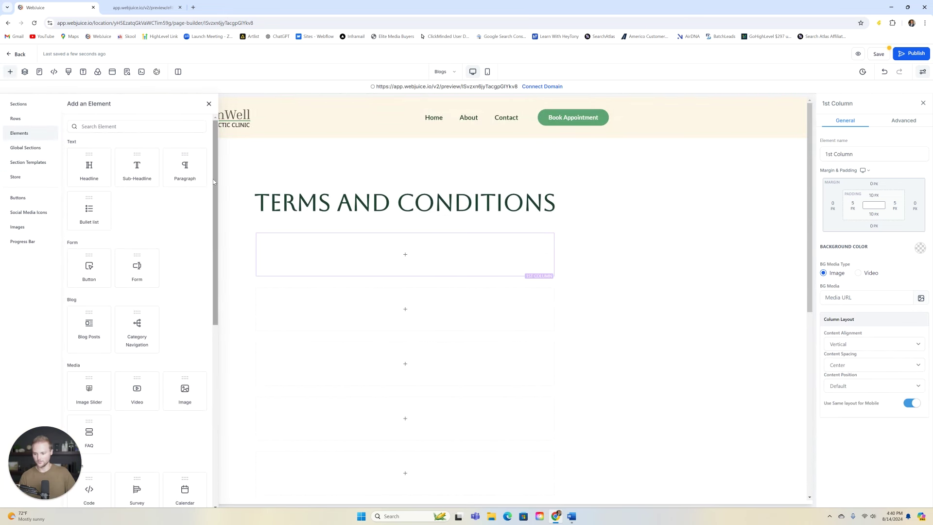
{"action": "scroll", "coordinate": [142, 266], "scroll_direction": "down", "scroll_amount": 1}
{"action": "left_click", "coordinate": [96, 299]}
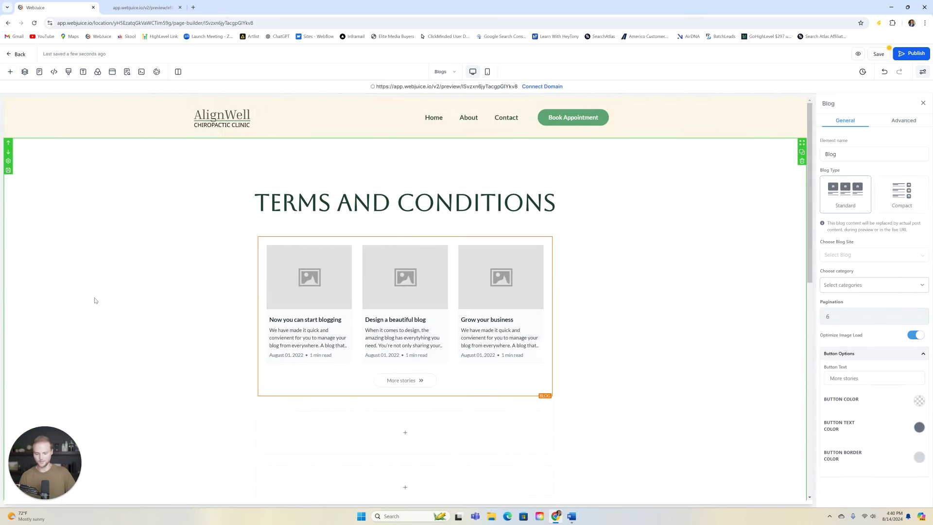
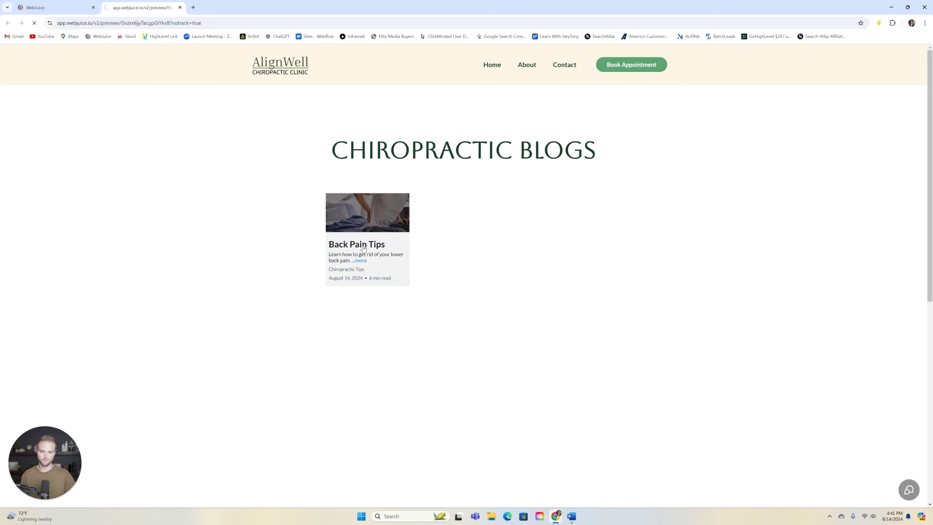
- Scroll through the Back Pain Tips post preview, then close it to return to the Home page builder
{"action": "scroll", "coordinate": [430, 121], "scroll_direction": "down", "scroll_amount": 20}
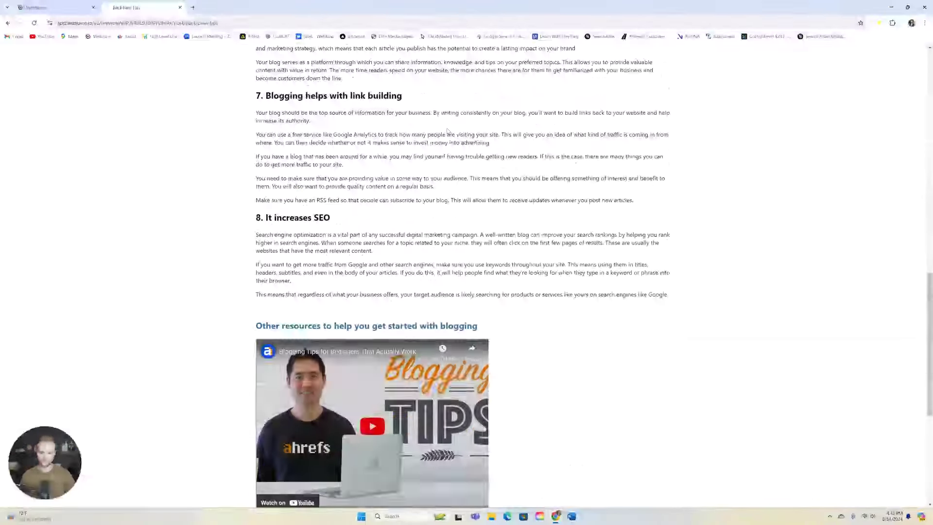
{"action": "scroll", "coordinate": [447, 130], "scroll_direction": "down", "scroll_amount": 3}
{"action": "scroll", "coordinate": [503, 205], "scroll_direction": "up", "scroll_amount": 11}
{"action": "scroll", "coordinate": [504, 205], "scroll_direction": "up", "scroll_amount": 7}
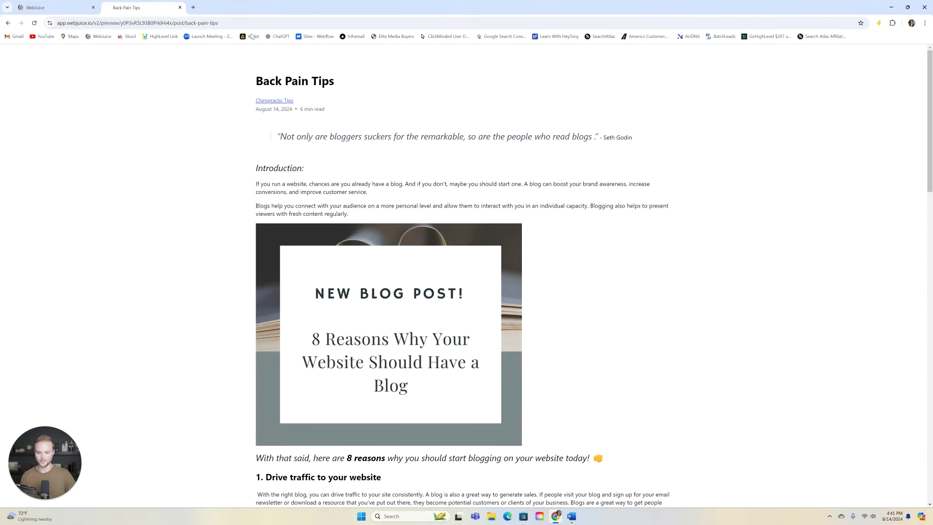
{"action": "left_click", "coordinate": [180, 7]}
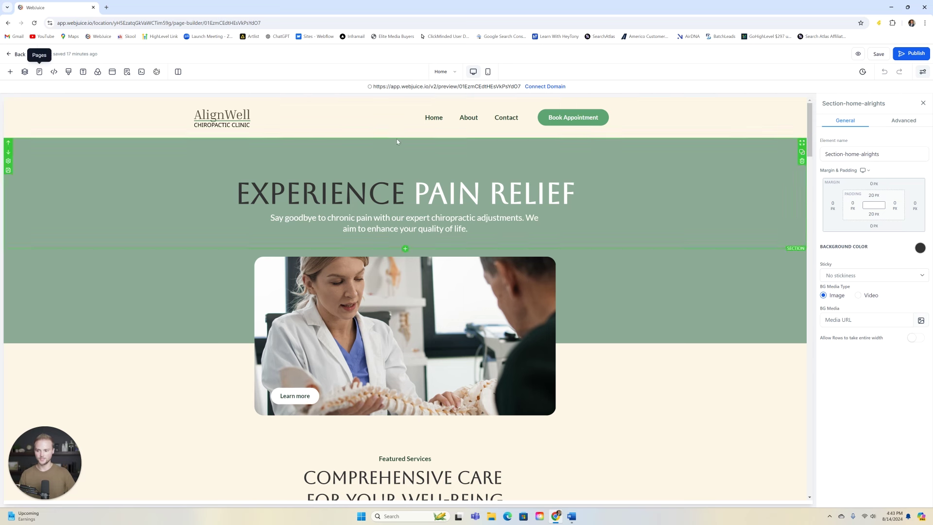
{"action": "left_click", "coordinate": [40, 73]}
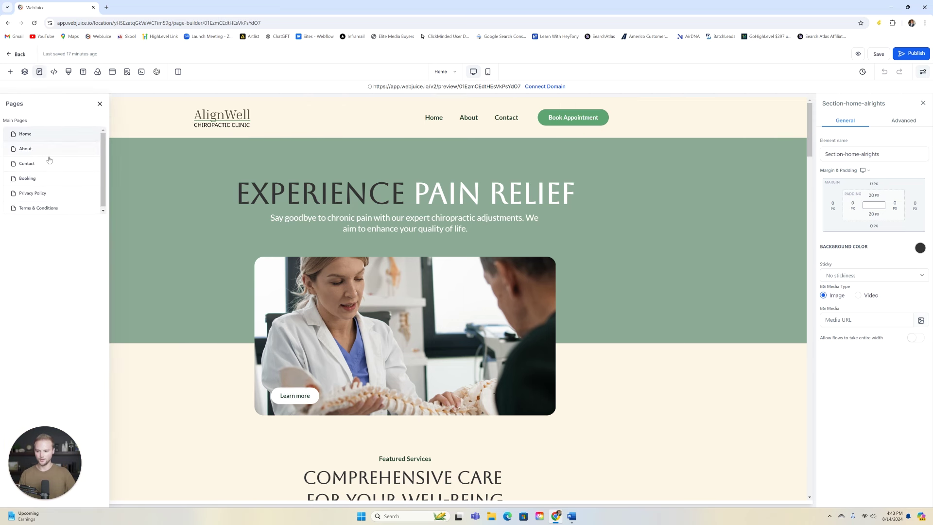
{"action": "left_click", "coordinate": [101, 105]}
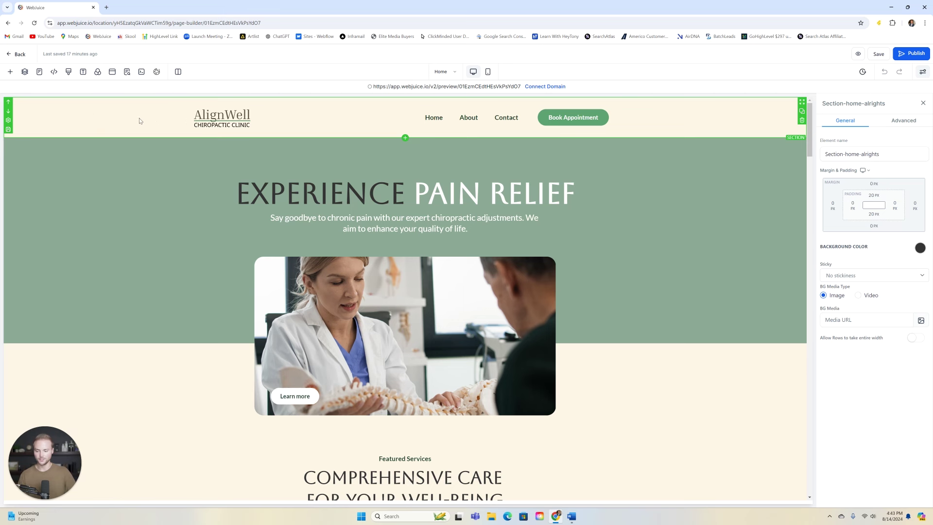
{"action": "left_click", "coordinate": [10, 72]}
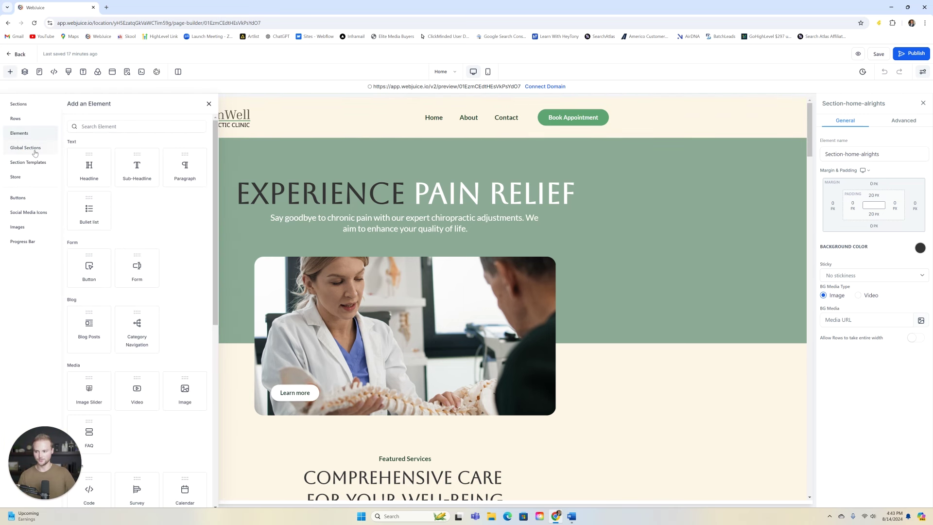
{"action": "left_click", "coordinate": [43, 147]}
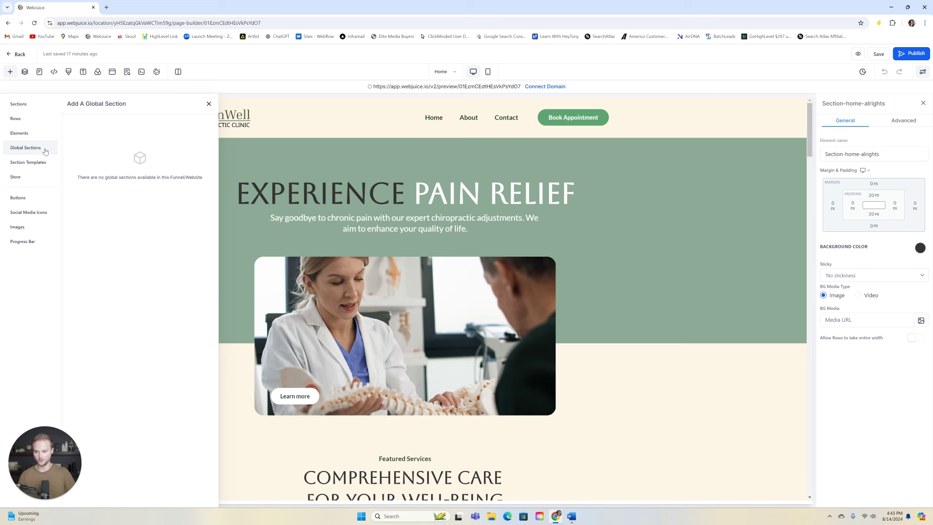
{"action": "left_click", "coordinate": [208, 104]}
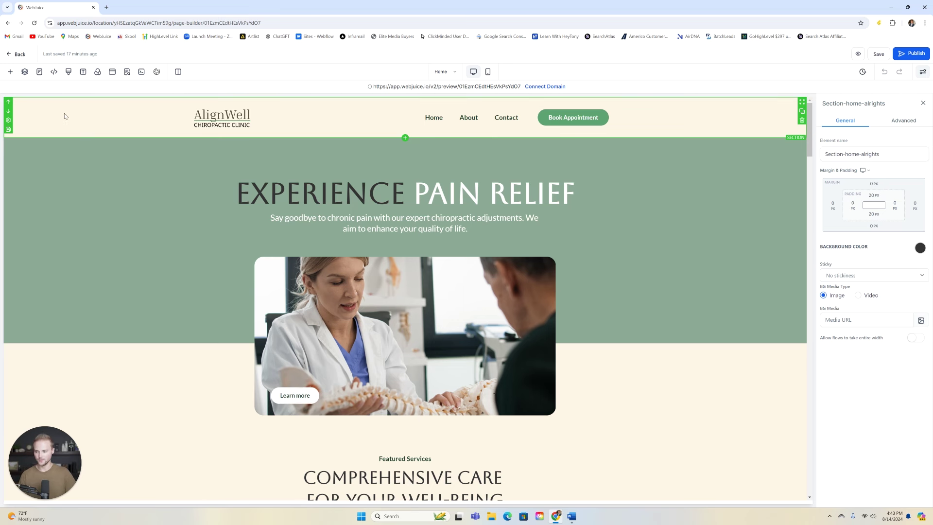
- Save the Home page header section as a Global Sections asset named 'Header'
{"action": "left_click", "coordinate": [7, 131]}
{"action": "left_click", "coordinate": [437, 271]}
{"action": "type", "text": "hEAD"}
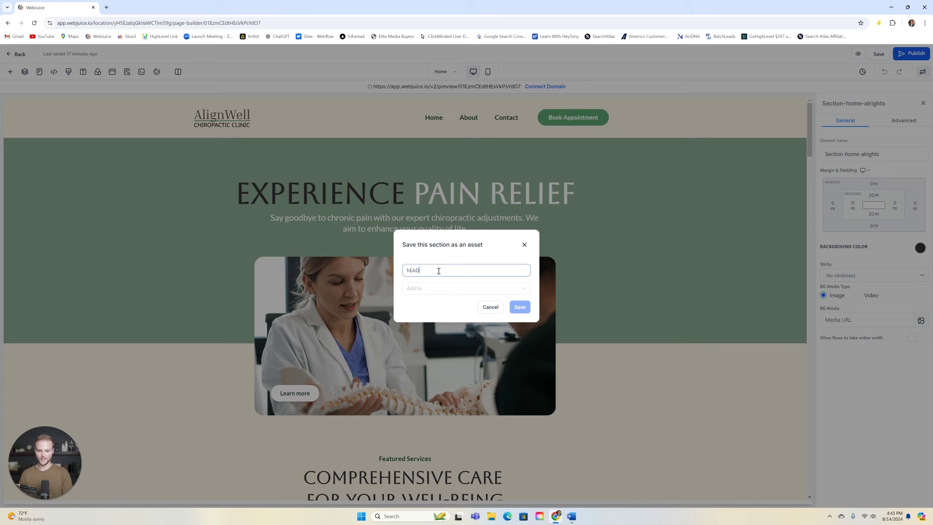
{"action": "key", "text": "BackSpace"}
{"action": "key", "text": "BackSpace"}
{"action": "type", "text": "Headers"}
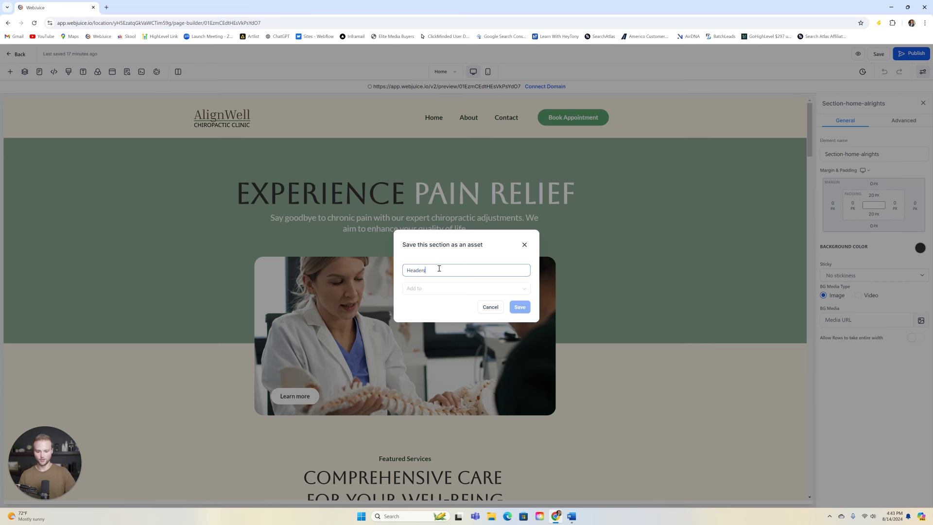
{"action": "key", "text": "BackSpace"}
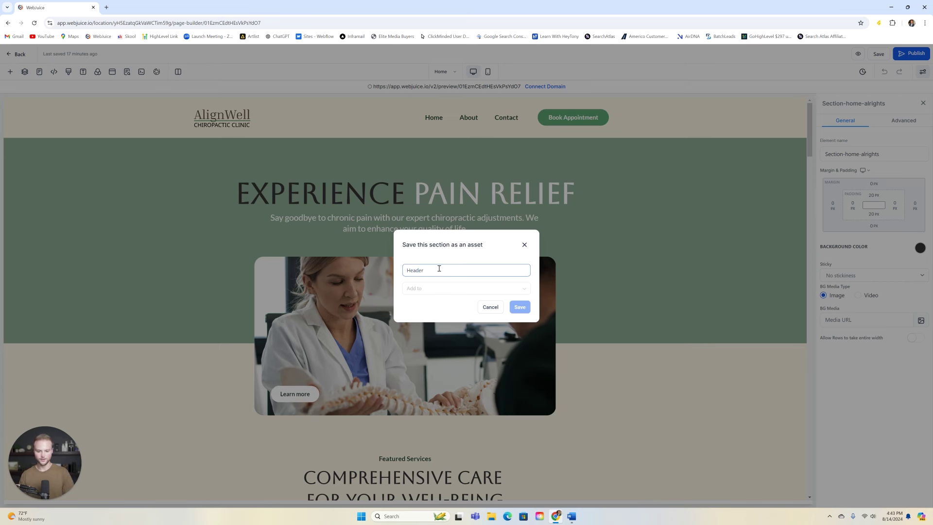
{"action": "left_click", "coordinate": [432, 288]}
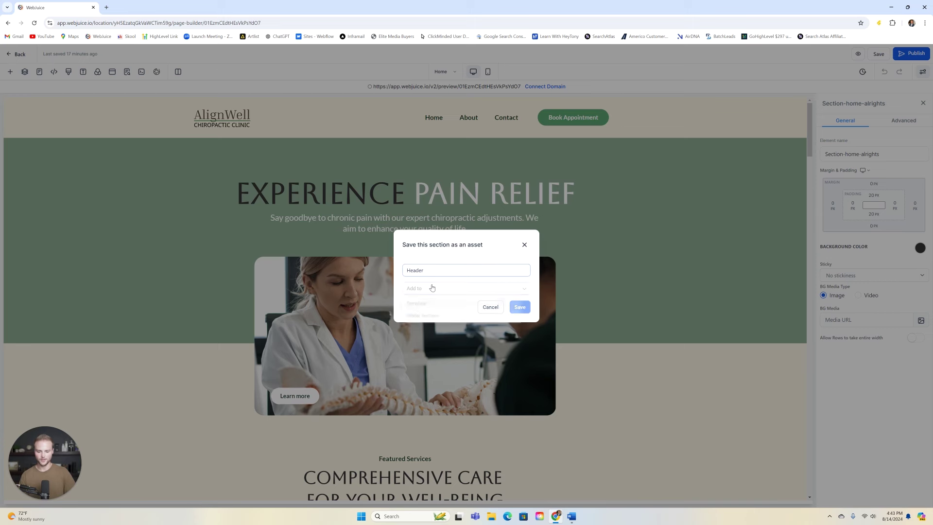
{"action": "left_click", "coordinate": [429, 318]}
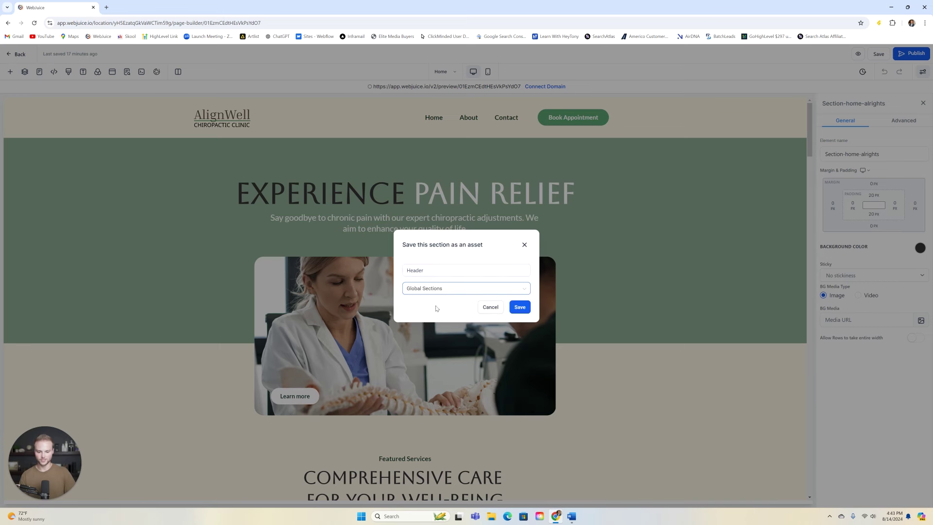
{"action": "left_click", "coordinate": [519, 307]}
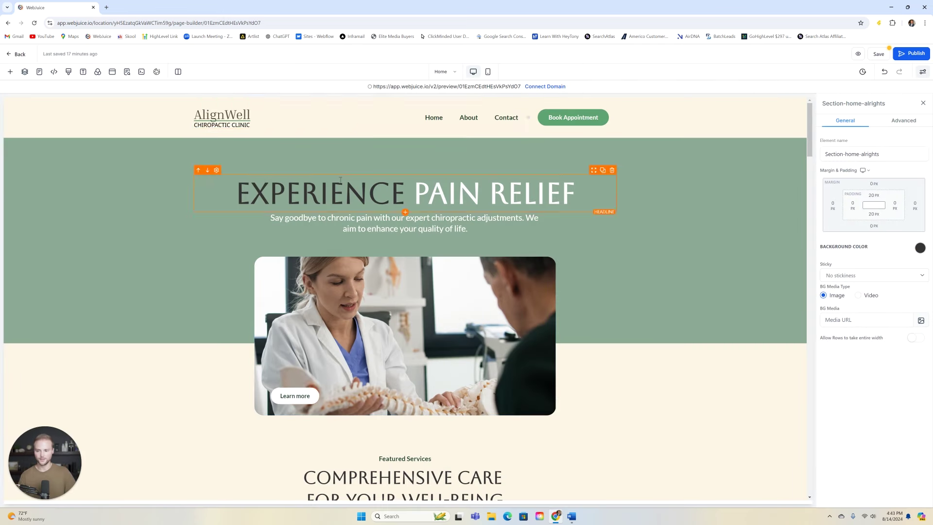
- Switch to the About page, accepting the prompt to save the Home page changes
{"action": "left_click", "coordinate": [39, 73]}
{"action": "left_click", "coordinate": [25, 149]}
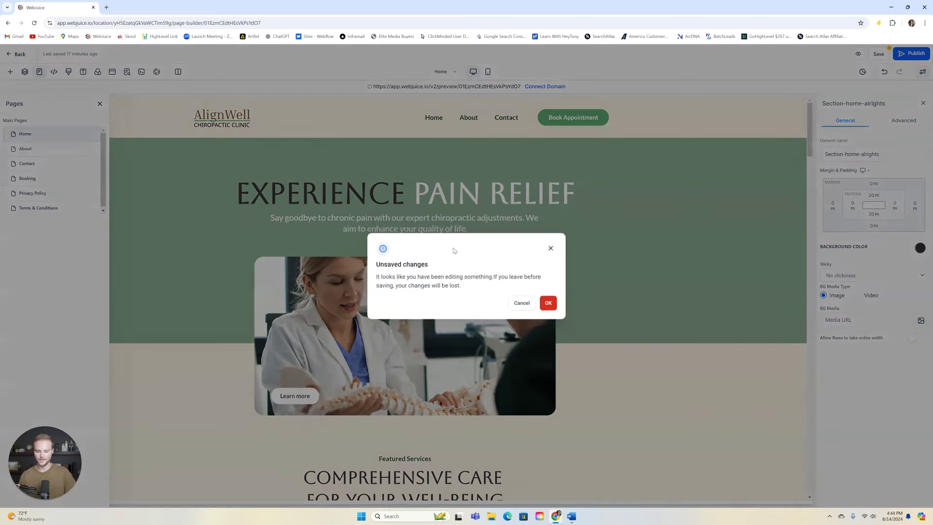
{"action": "left_click", "coordinate": [550, 248]}
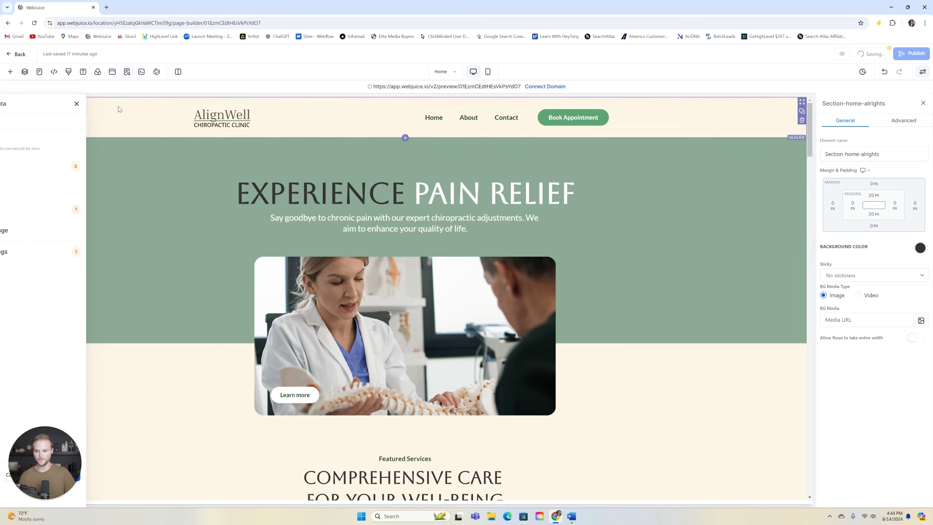
- Reopen the About page from the page list, then open the Contact page
{"action": "left_click", "coordinate": [39, 72]}
{"action": "left_click", "coordinate": [26, 149]}
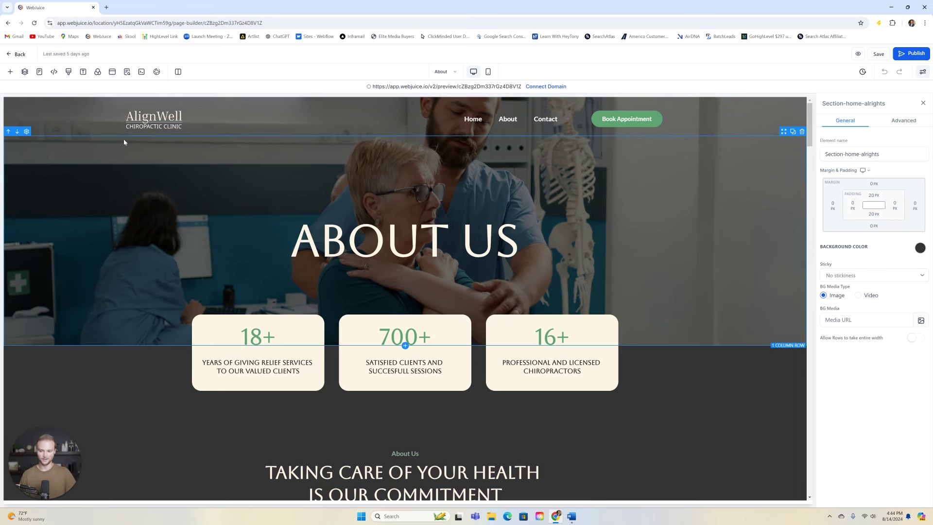
{"action": "left_click", "coordinate": [33, 72]}
{"action": "left_click", "coordinate": [51, 160]}
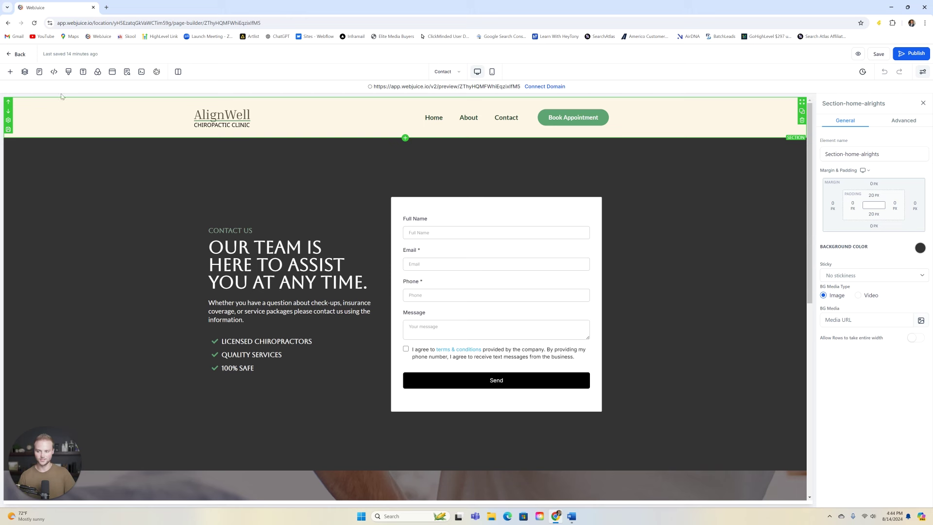
- Drop the Header global section onto the Contact page, delete the duplicated header row, and review Global Sections
{"action": "left_click", "coordinate": [9, 72]}
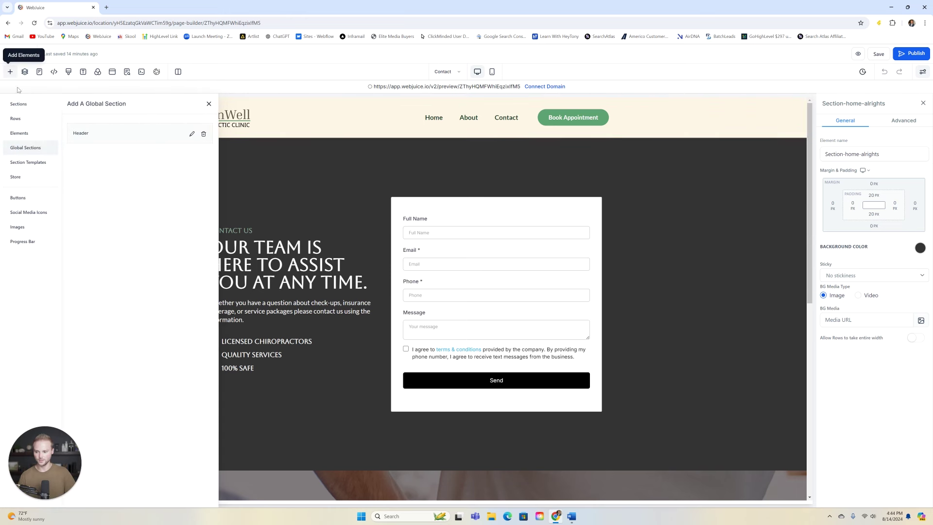
{"action": "left_click_drag", "start_coordinate": [85, 132], "coordinate": [392, 156]}
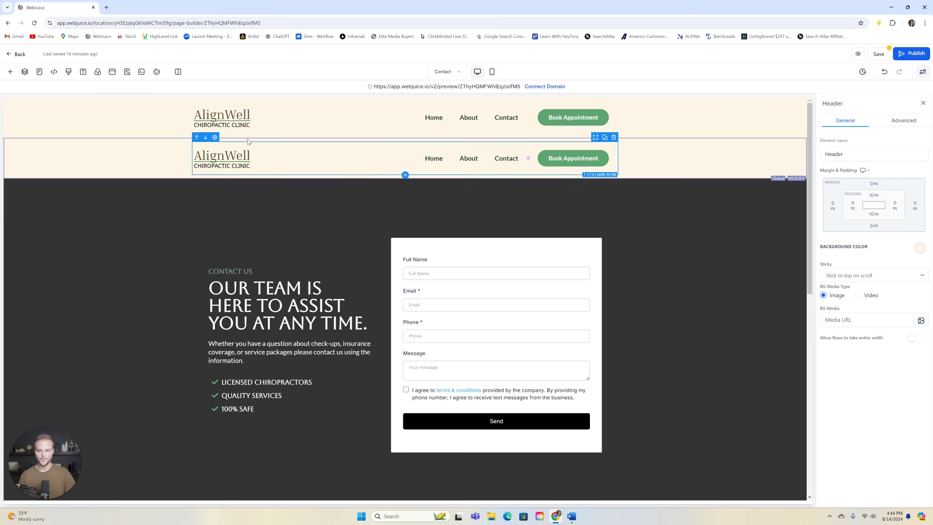
{"action": "left_click", "coordinate": [801, 161]}
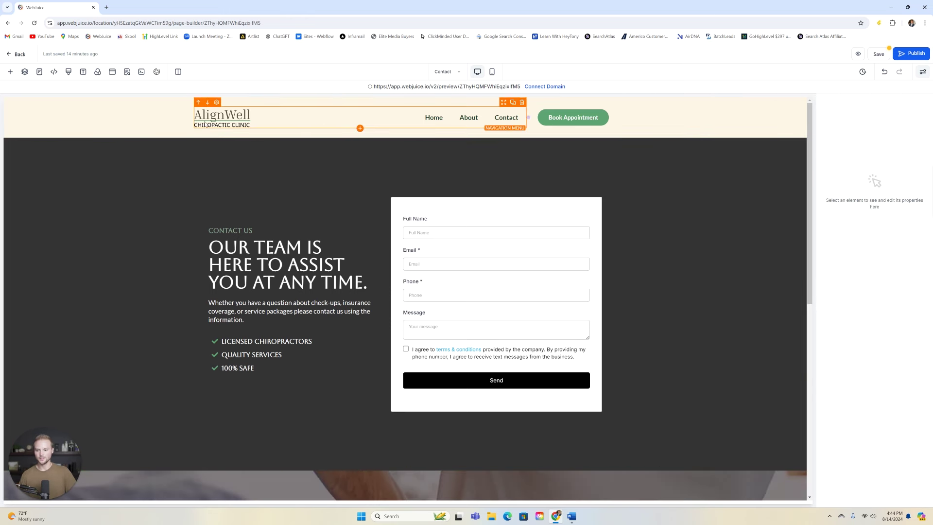
{"action": "left_click", "coordinate": [8, 72]}
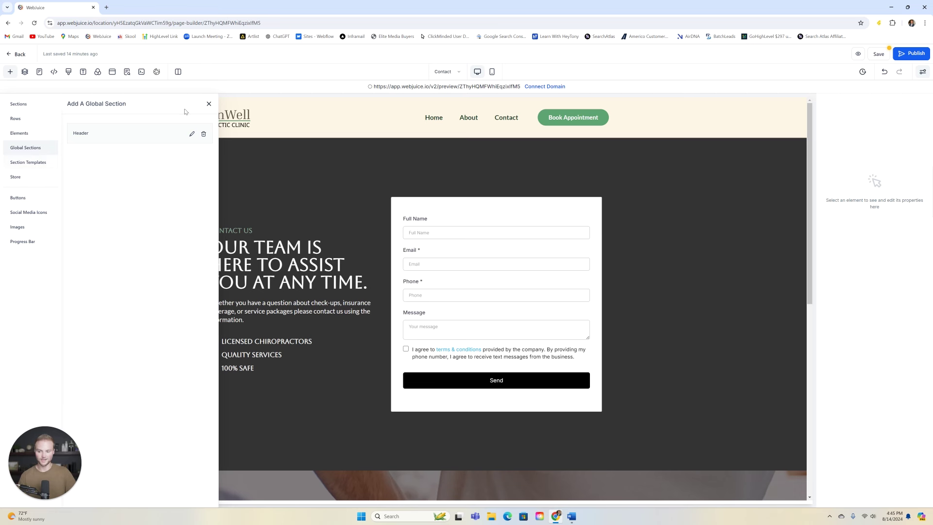
{"action": "left_click", "coordinate": [208, 105]}
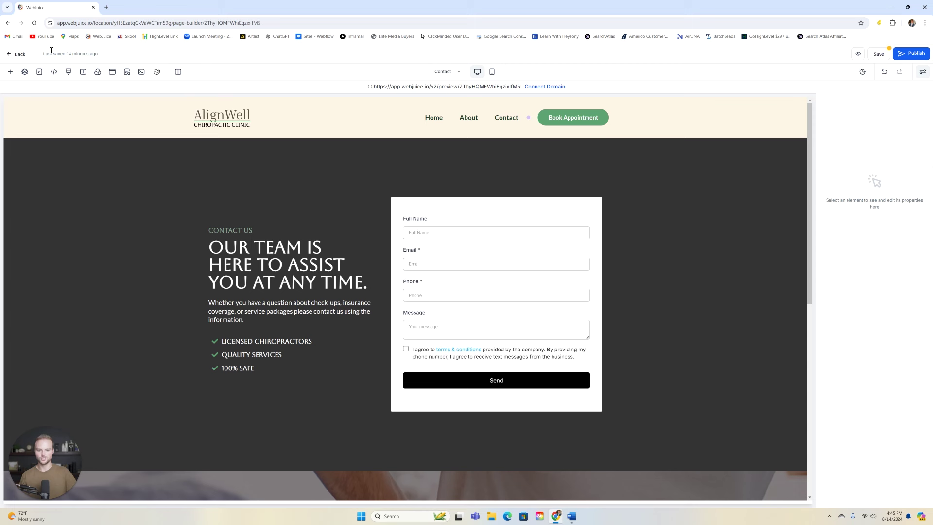
- Save the Contact page edits and reopen the Home page, scrolling down to Featured Services
{"action": "left_click", "coordinate": [40, 73]}
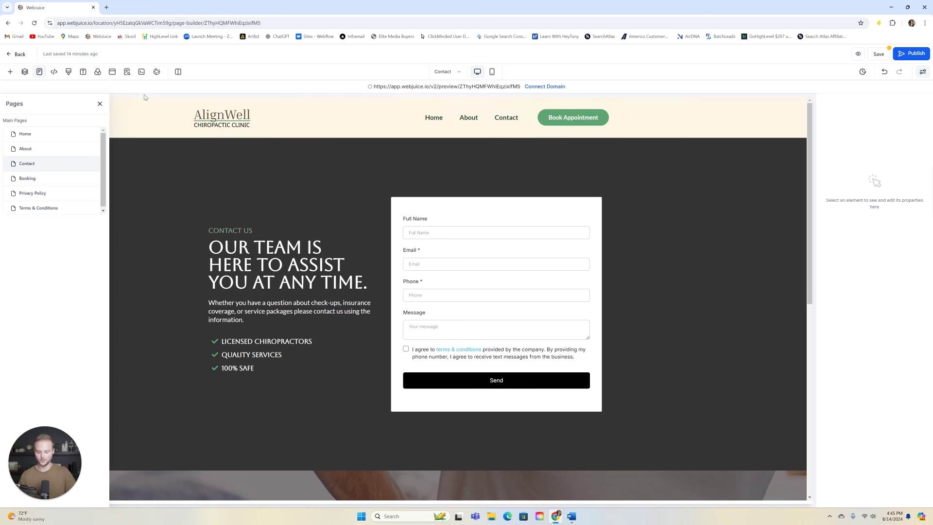
{"action": "left_click", "coordinate": [100, 105]}
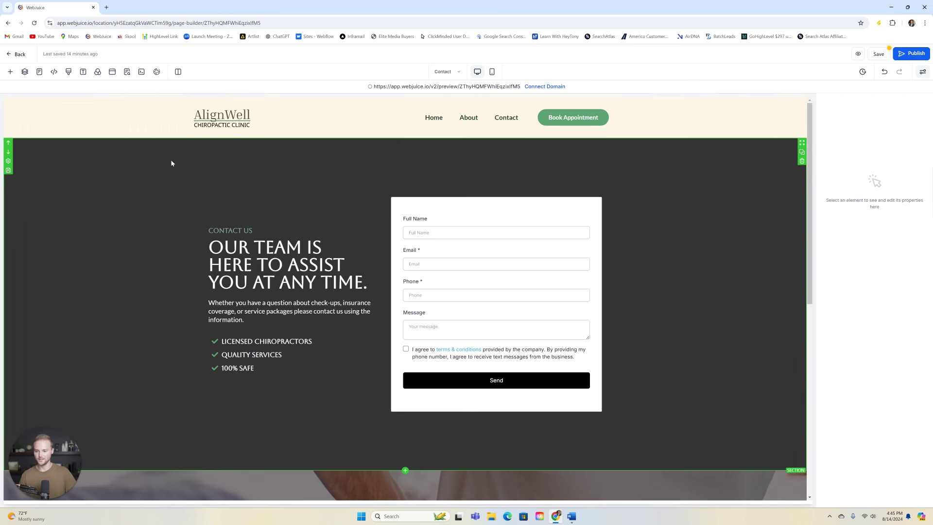
{"action": "left_click", "coordinate": [40, 71]}
{"action": "left_click", "coordinate": [46, 133]}
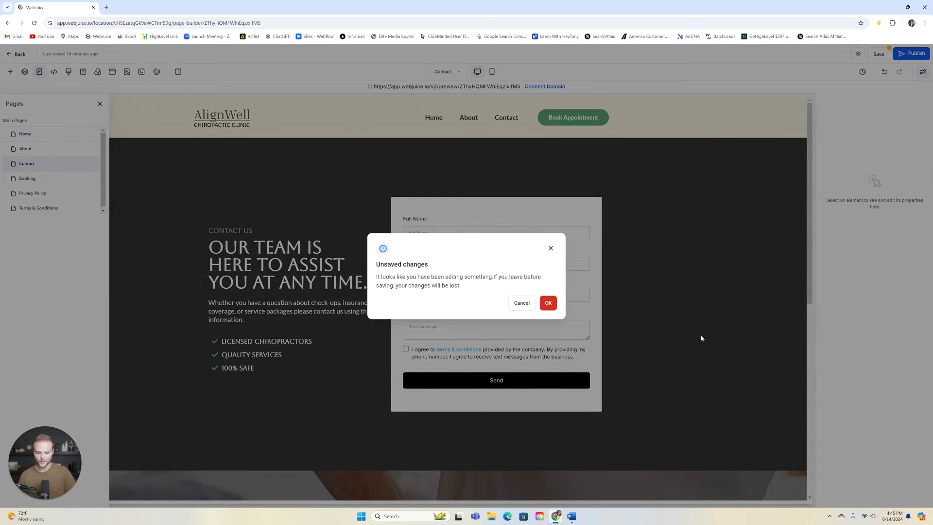
{"action": "left_click", "coordinate": [550, 247]}
{"action": "left_click", "coordinate": [888, 50]}
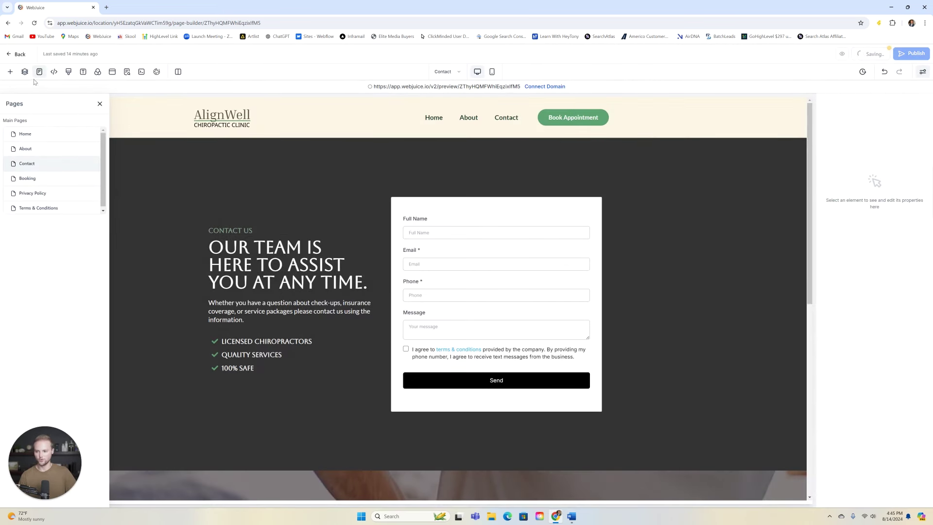
{"action": "left_click", "coordinate": [26, 134]}
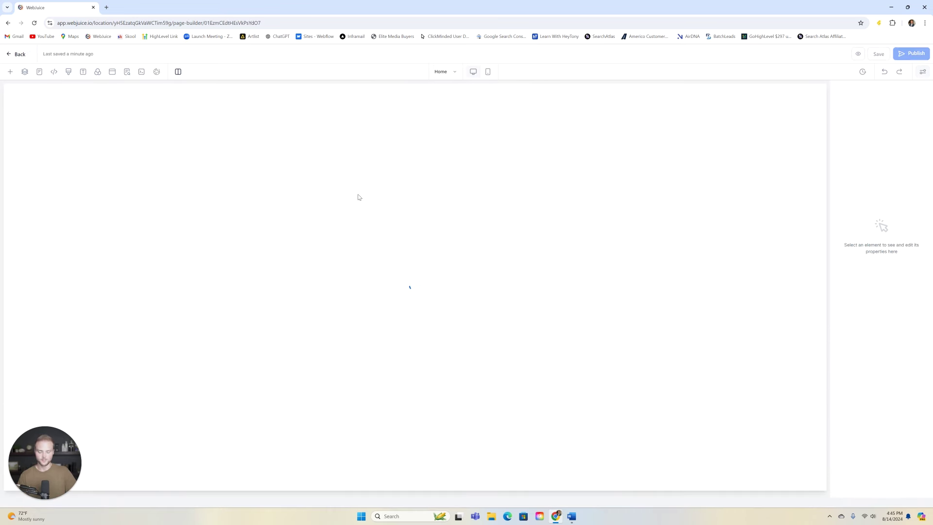
{"action": "scroll", "coordinate": [485, 204], "scroll_direction": "down", "scroll_amount": 4}
{"action": "scroll", "coordinate": [486, 204], "scroll_direction": "down", "scroll_amount": 3}
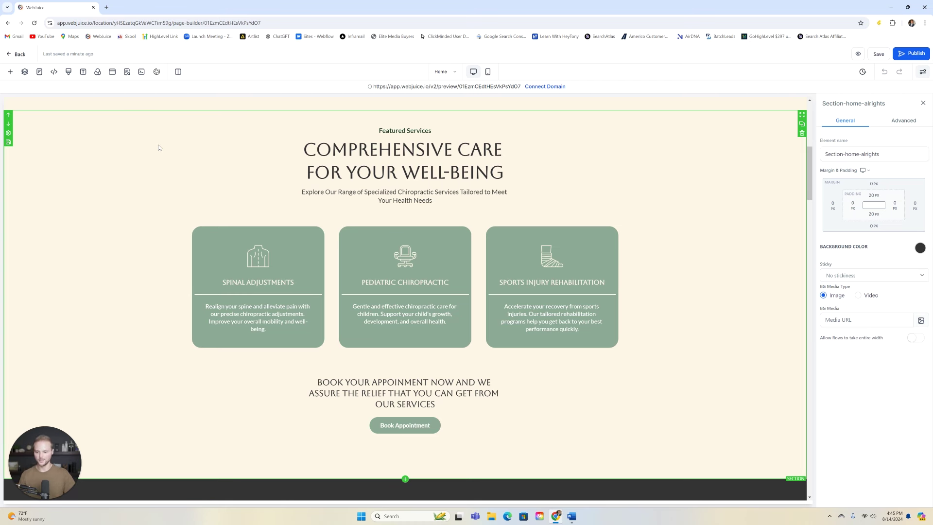
- Save the Featured Services section as a Template asset named 'Comprhensive care'
{"action": "left_click", "coordinate": [8, 143]}
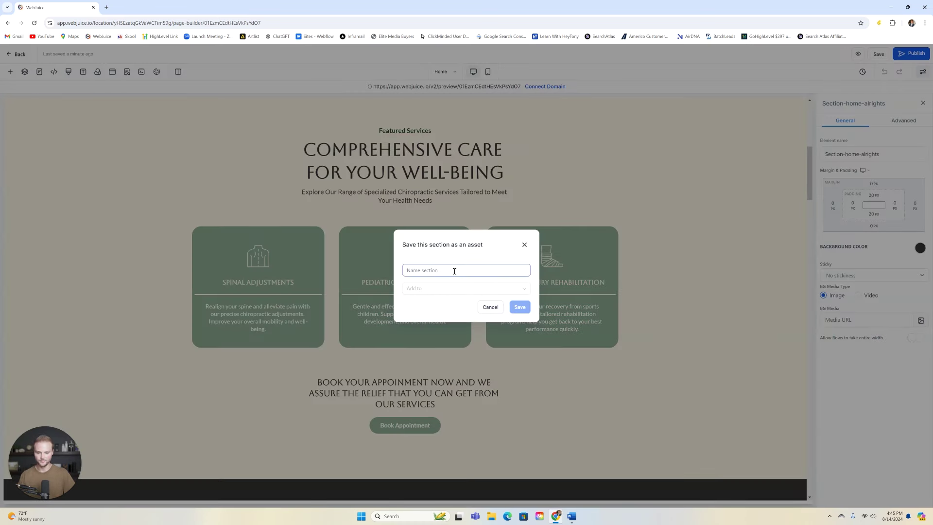
{"action": "type", "text": "care"}
{"action": "left_click", "coordinate": [428, 287]}
{"action": "left_click", "coordinate": [520, 308]}
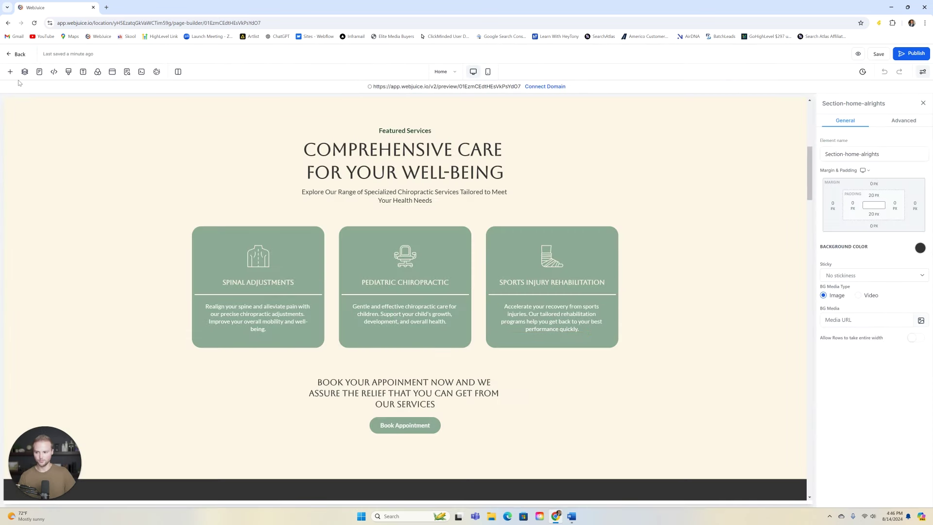
- Check the saved section templates for the Comprehensive care section
{"action": "left_click", "coordinate": [11, 72]}
{"action": "left_click", "coordinate": [36, 166]}
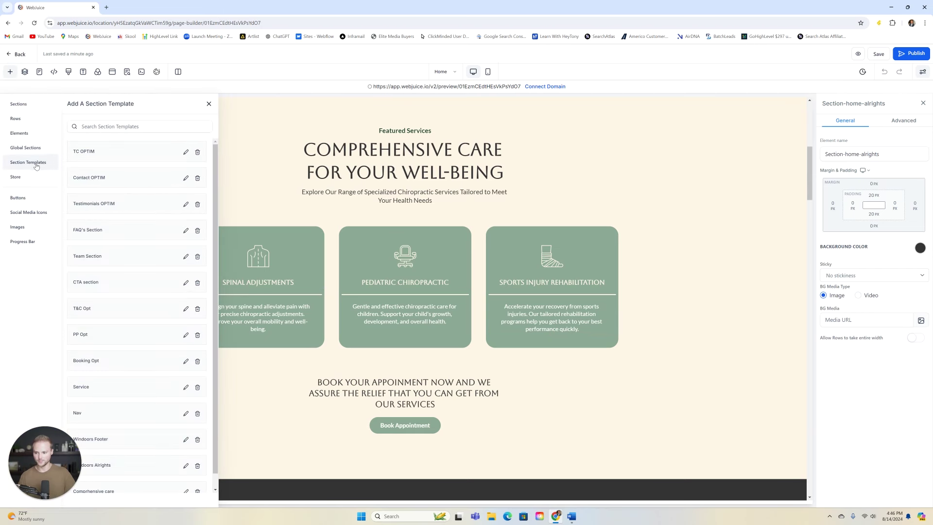
{"action": "scroll", "coordinate": [111, 466], "scroll_direction": "down", "scroll_amount": 1}
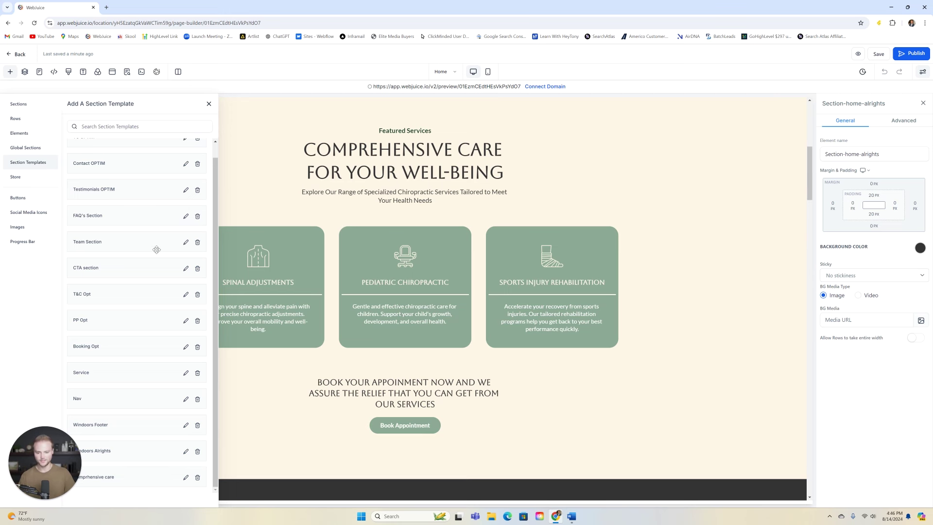
- On the Booking page, insert the Comprehensive care template below the booking calendar, above the footer
{"action": "left_click", "coordinate": [41, 73]}
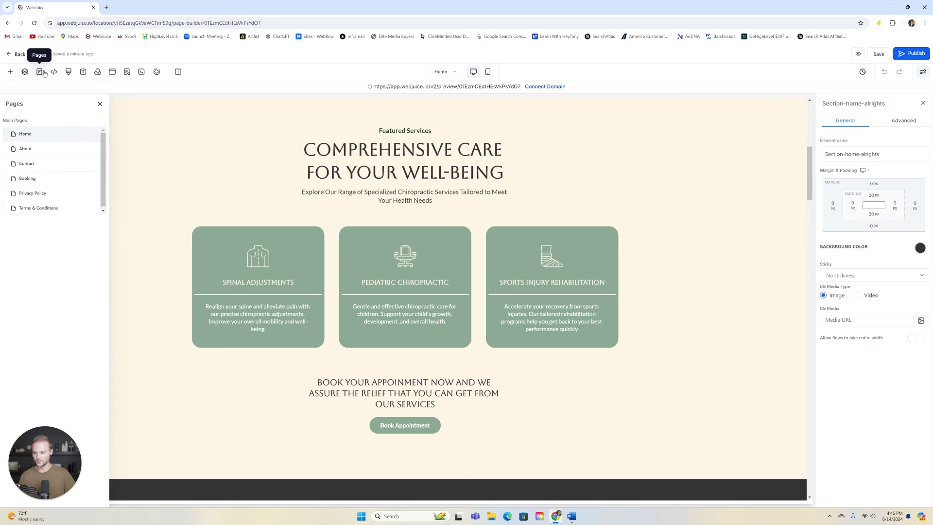
{"action": "left_click", "coordinate": [56, 179]}
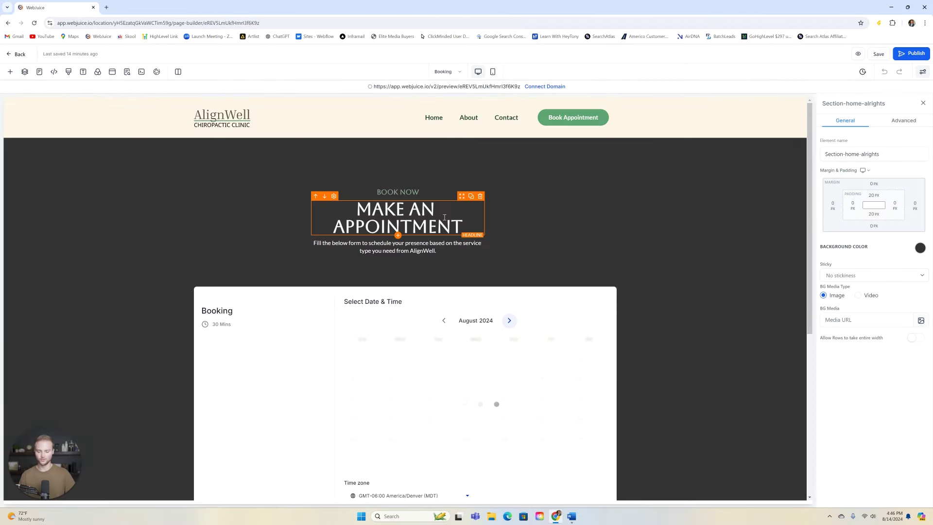
{"action": "scroll", "coordinate": [485, 272], "scroll_direction": "down", "scroll_amount": 5}
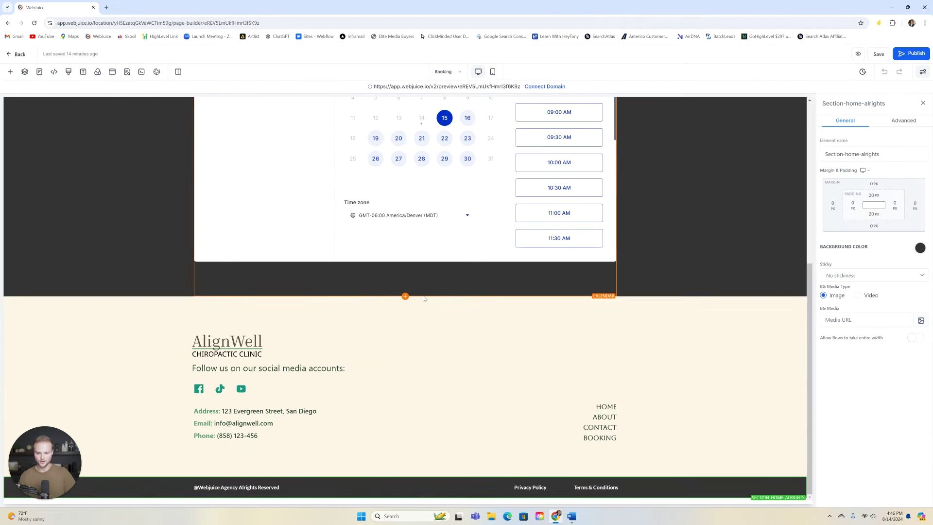
{"action": "left_click", "coordinate": [10, 73]}
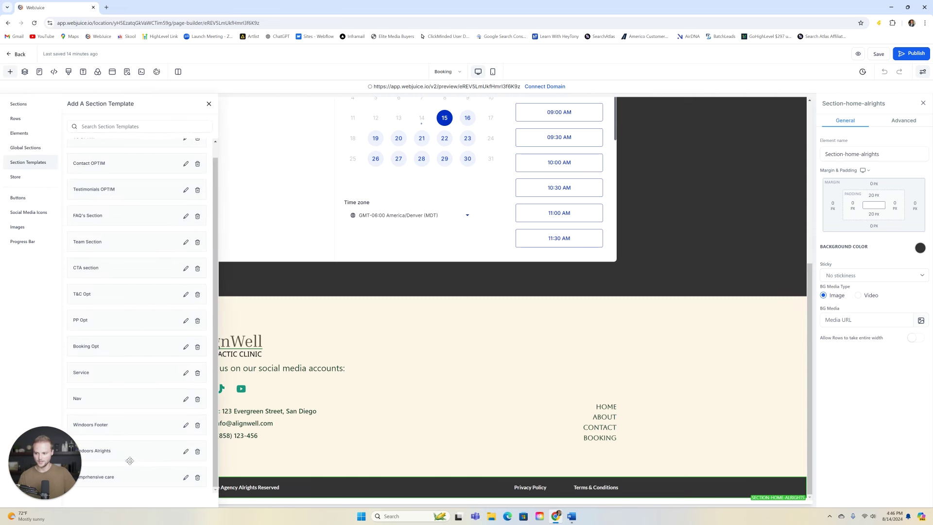
{"action": "left_click_drag", "start_coordinate": [117, 478], "coordinate": [376, 309]}
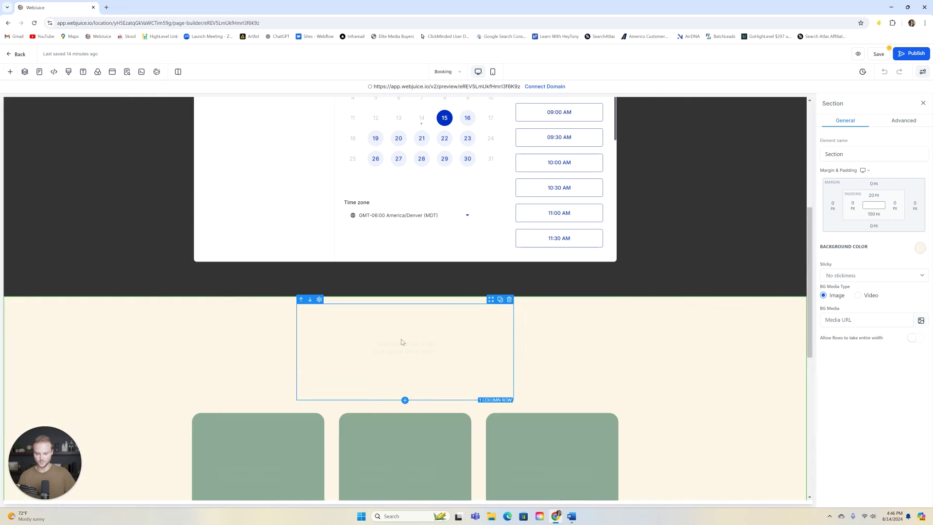
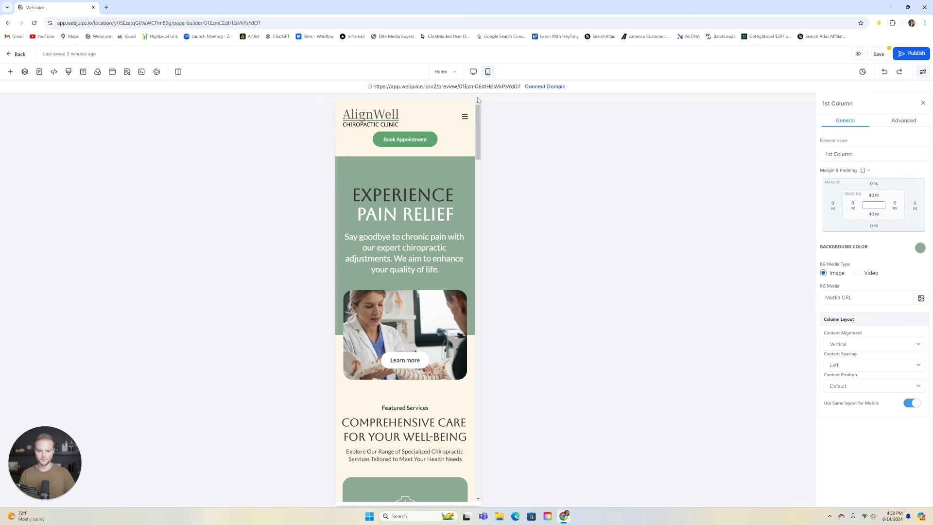
- Select the hero image row and hide it on mobile under Advanced Visibility
{"action": "left_click", "coordinate": [473, 72]}
{"action": "scroll", "coordinate": [366, 292], "scroll_direction": "down", "scroll_amount": 1}
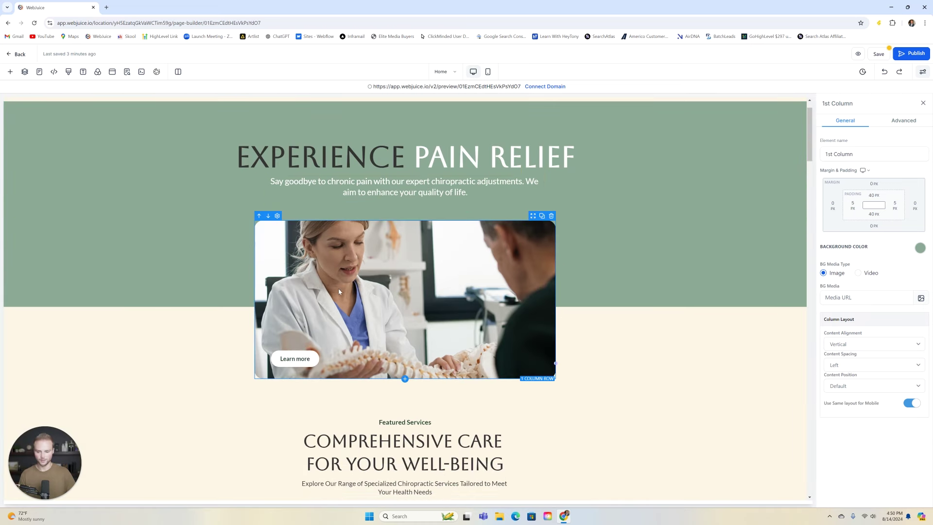
{"action": "left_click", "coordinate": [487, 72]}
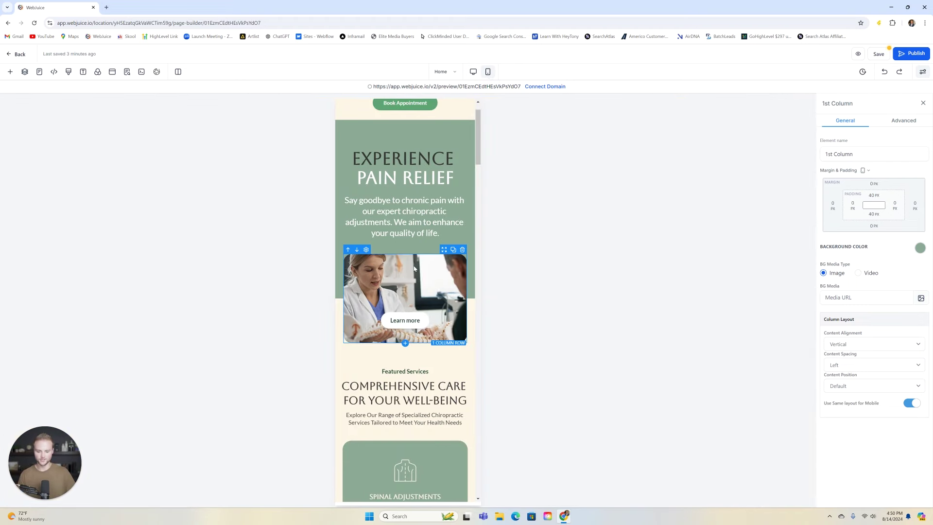
{"action": "left_click", "coordinate": [399, 278]}
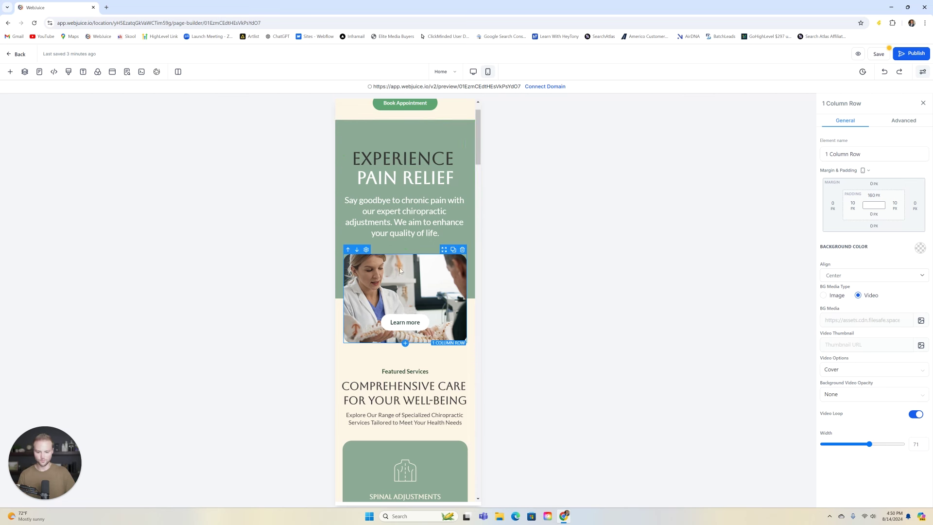
{"action": "left_click", "coordinate": [902, 123]}
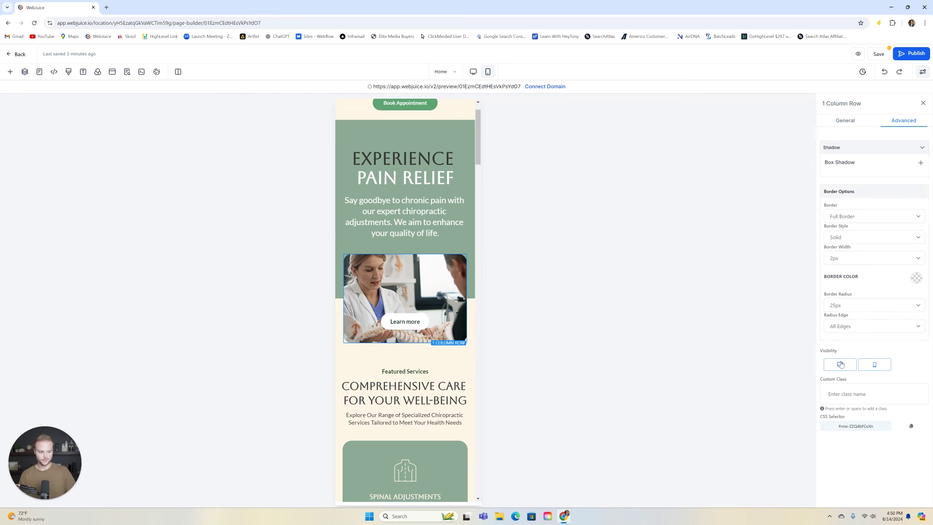
{"action": "left_click", "coordinate": [875, 368]}
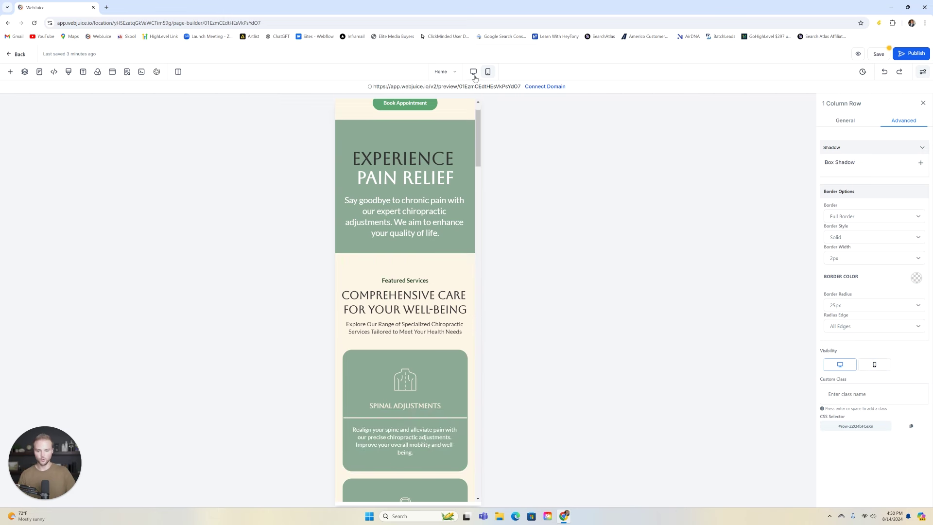
- Make the image row visible on mobile again and finish in Desktop Mode
{"action": "left_click", "coordinate": [474, 76]}
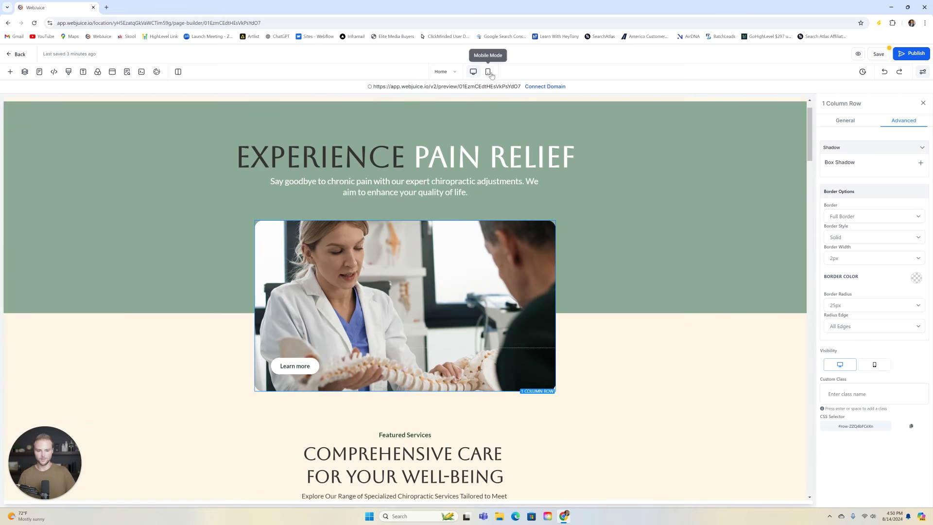
{"action": "left_click", "coordinate": [489, 74]}
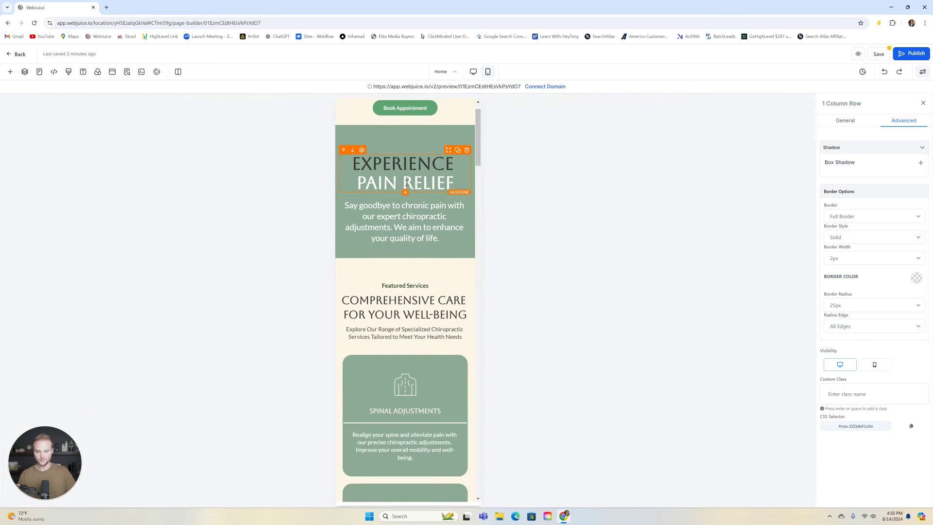
{"action": "scroll", "coordinate": [407, 182], "scroll_direction": "up", "scroll_amount": 1}
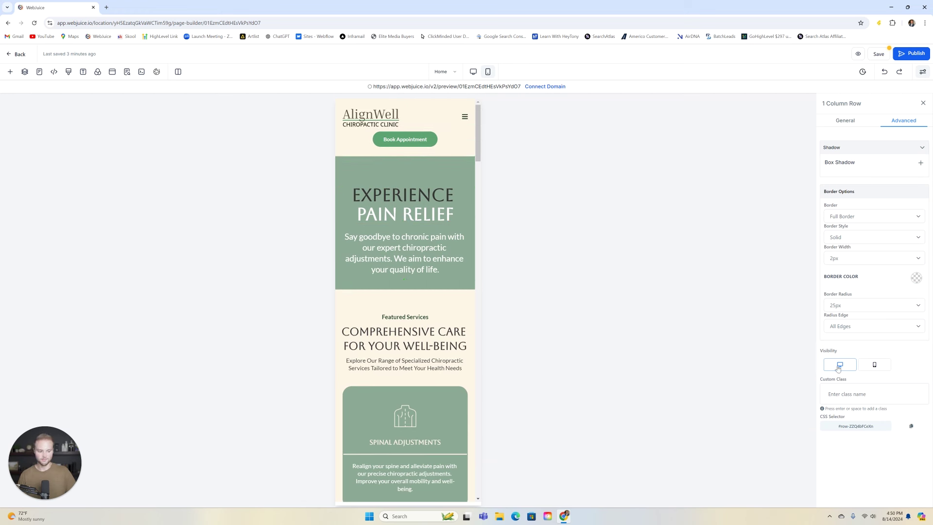
{"action": "left_click", "coordinate": [879, 366]}
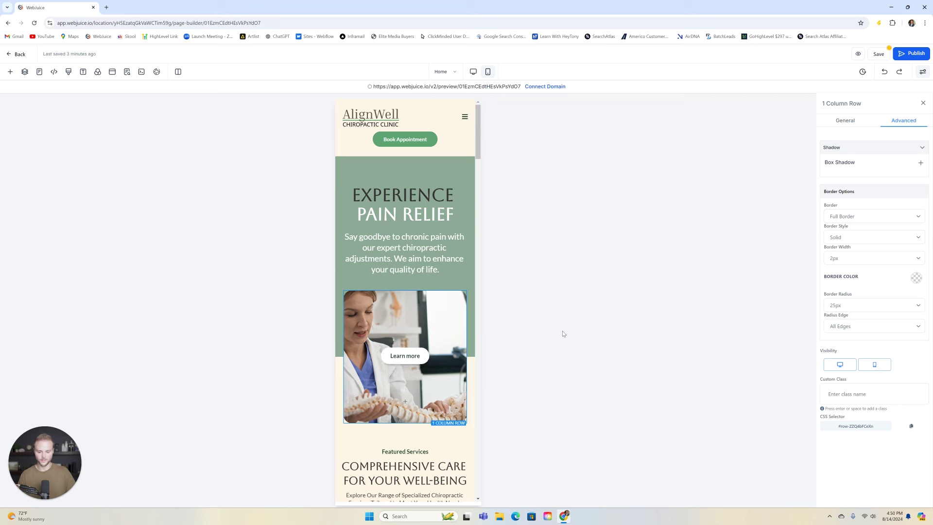
{"action": "left_click", "coordinate": [472, 71]}
{"action": "left_click", "coordinate": [487, 71]}
{"action": "left_click", "coordinate": [473, 72]}
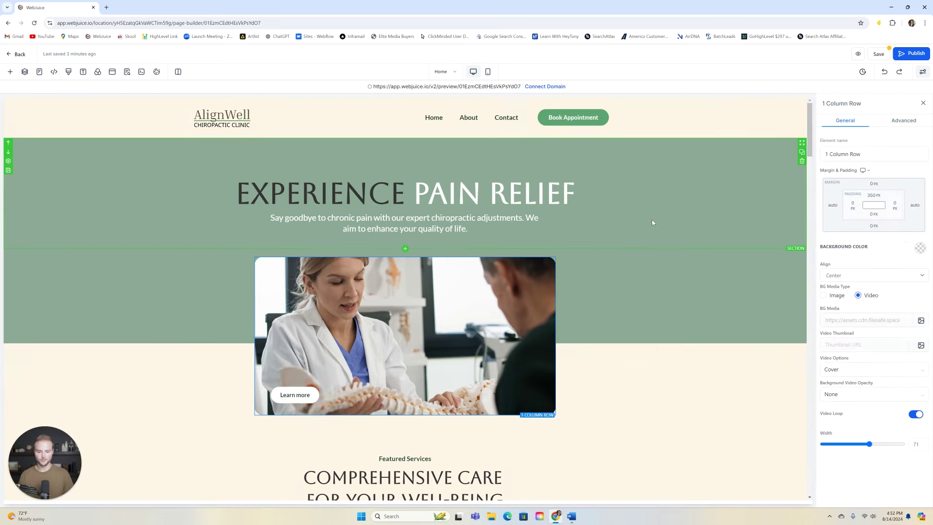
- Open the page's popup and add a one-column row to it
{"action": "left_click", "coordinate": [113, 73]}
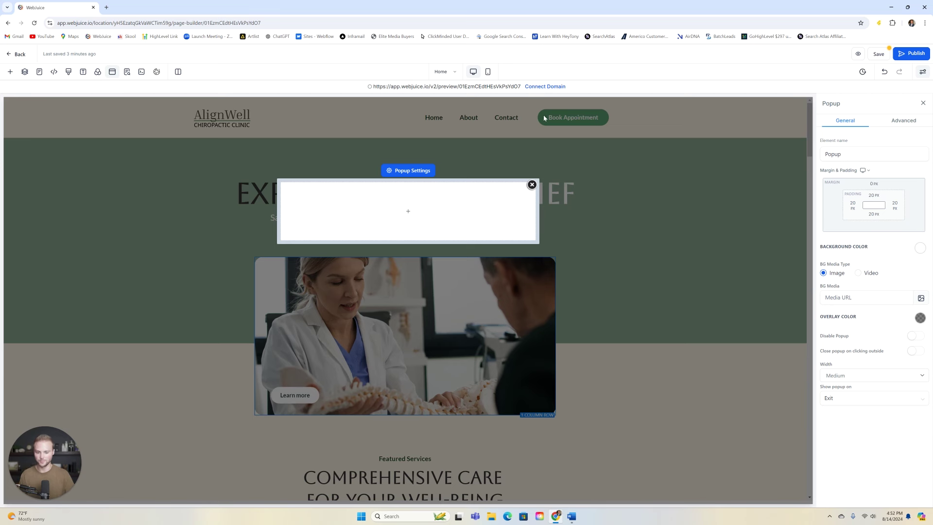
{"action": "left_click", "coordinate": [405, 212]}
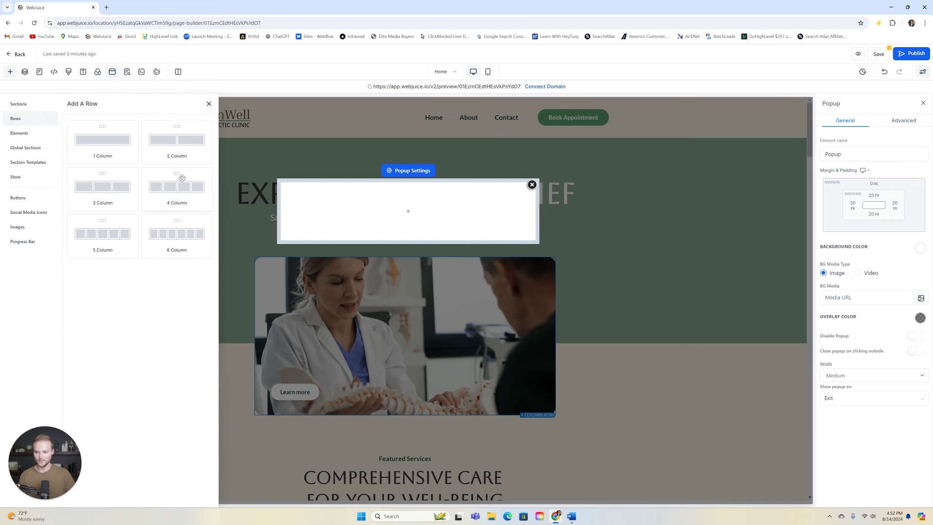
{"action": "left_click", "coordinate": [102, 141]}
- Add a headline reading 'CLAIM 50% OFF YOUR NEXT APPT' to the popup column
{"action": "left_click", "coordinate": [408, 221]}
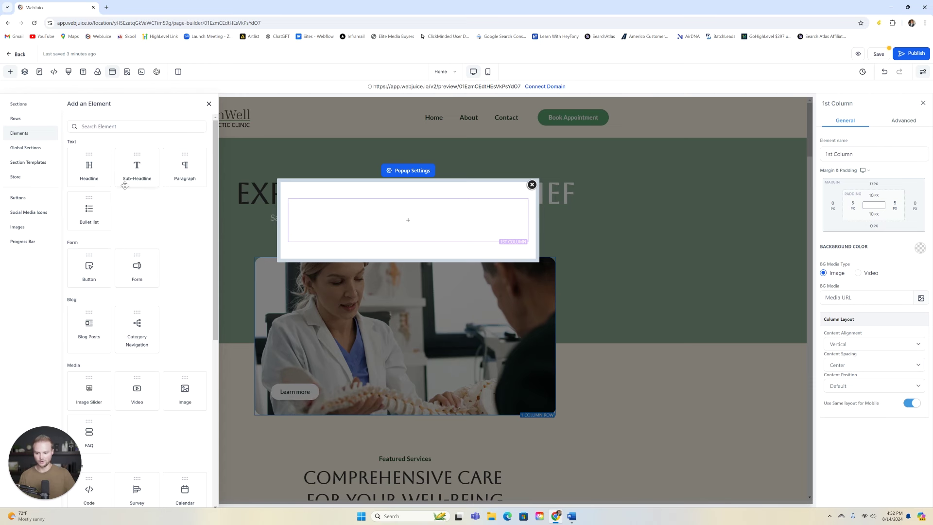
{"action": "left_click", "coordinate": [89, 166]}
{"action": "double_click", "coordinate": [393, 209]}
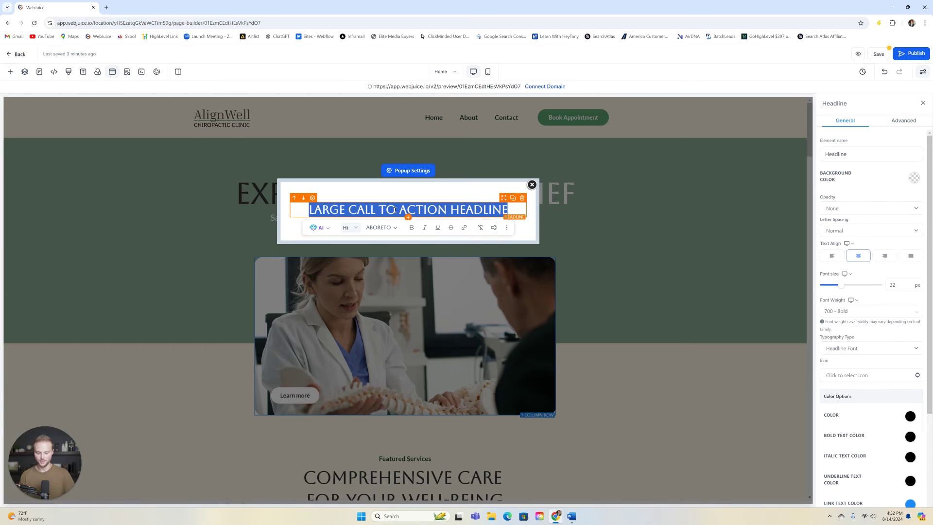
{"action": "key", "text": "BackSpace"}
{"action": "type", "text": "CLAIM 50% OFF YOUR NEXT APPT"}
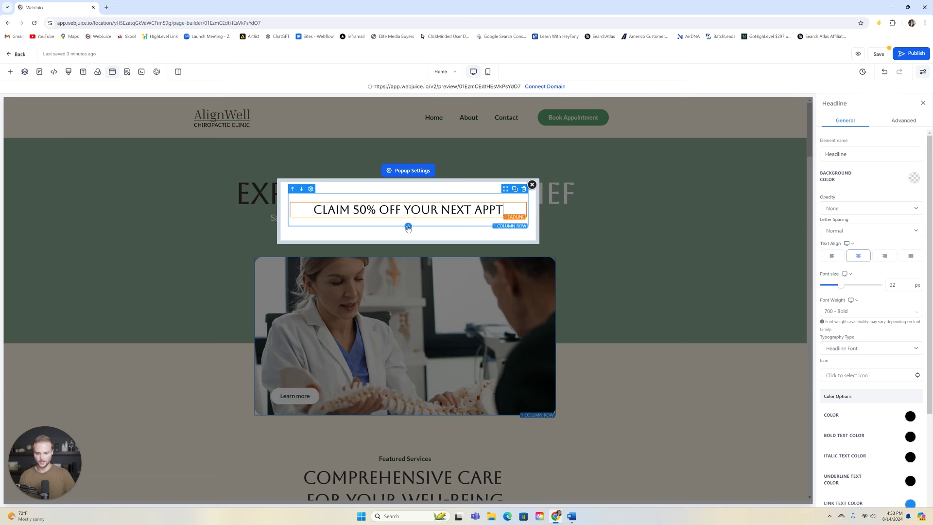
{"action": "left_click", "coordinate": [407, 217]}
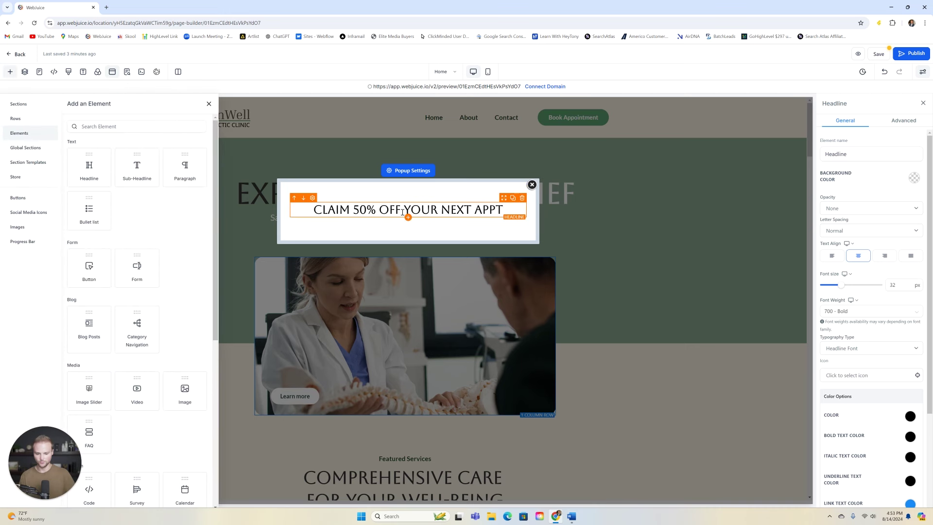
{"action": "scroll", "coordinate": [141, 291], "scroll_direction": "down", "scroll_amount": 1}
- Add a Form element below the headline and load the Generic Contact Form into it
{"action": "left_click", "coordinate": [88, 394]}
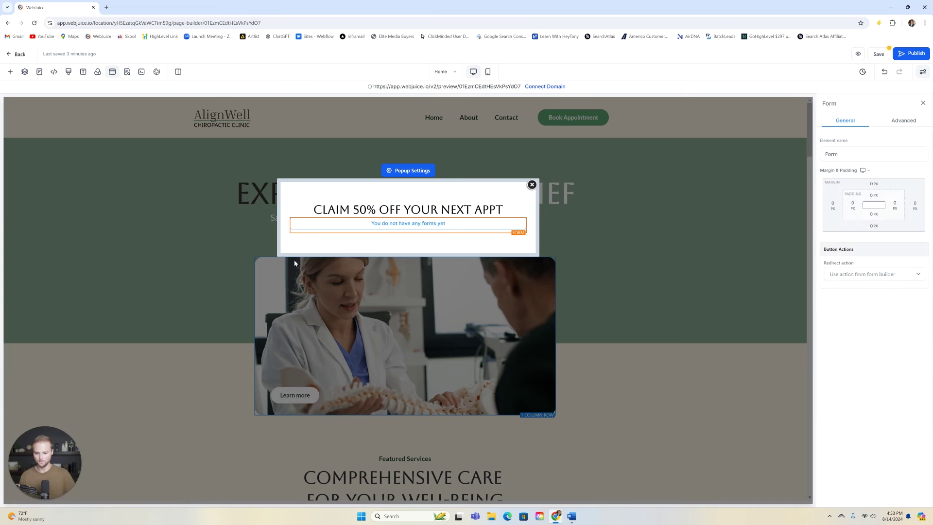
{"action": "left_click", "coordinate": [442, 225]}
{"action": "left_click", "coordinate": [436, 247]}
{"action": "left_click", "coordinate": [434, 262]}
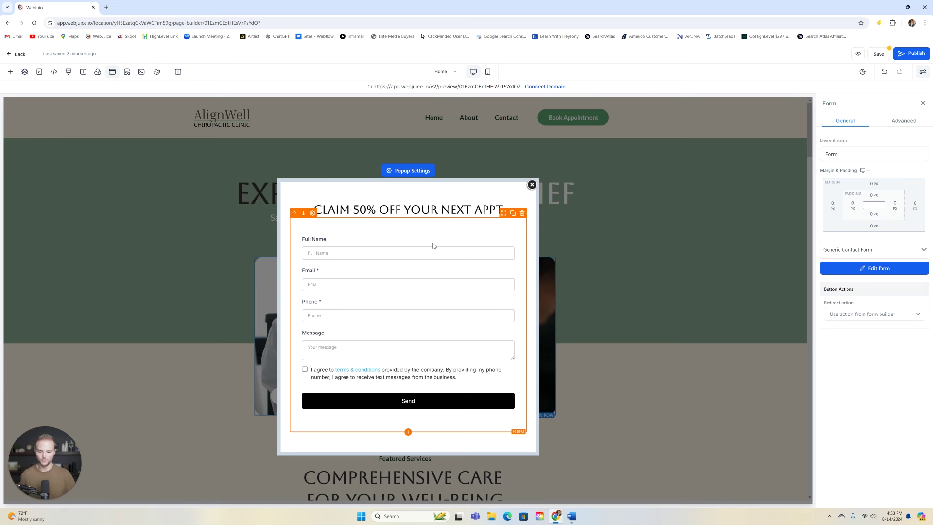
{"action": "left_click", "coordinate": [415, 170]}
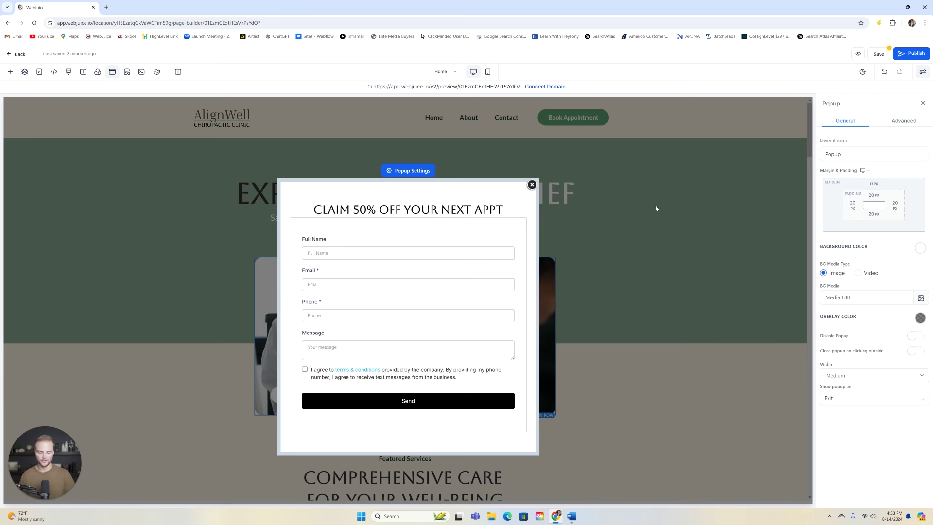
- Remove the popup's border in its advanced settings
{"action": "left_click", "coordinate": [903, 121]}
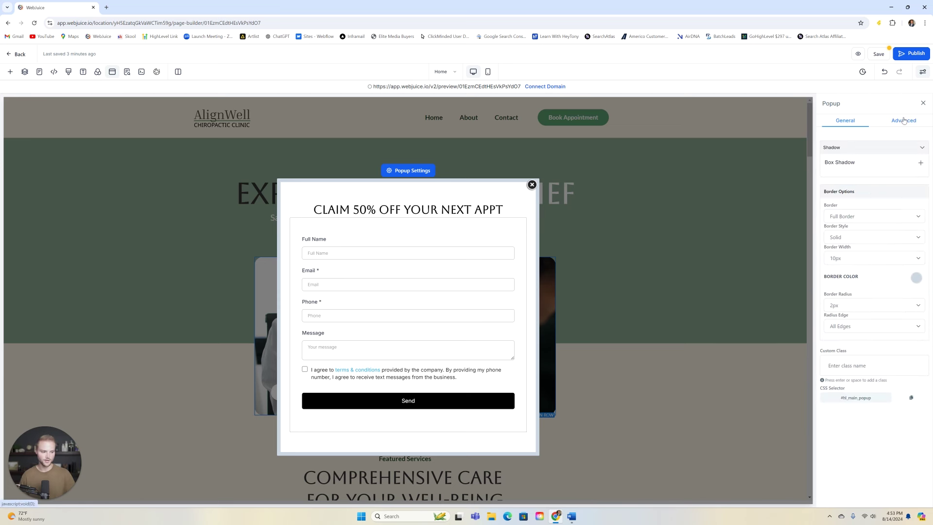
{"action": "left_click", "coordinate": [873, 217]}
{"action": "left_click", "coordinate": [842, 227]}
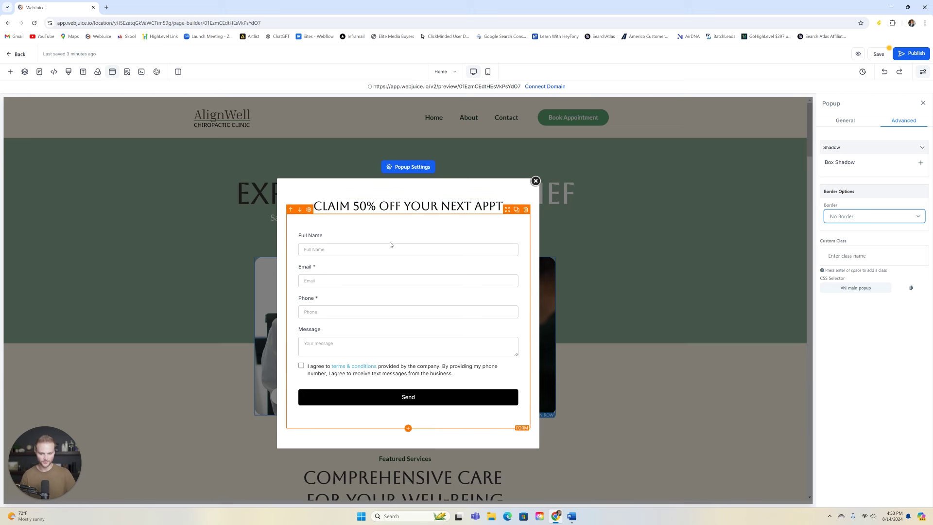
{"action": "left_click", "coordinate": [844, 120]}
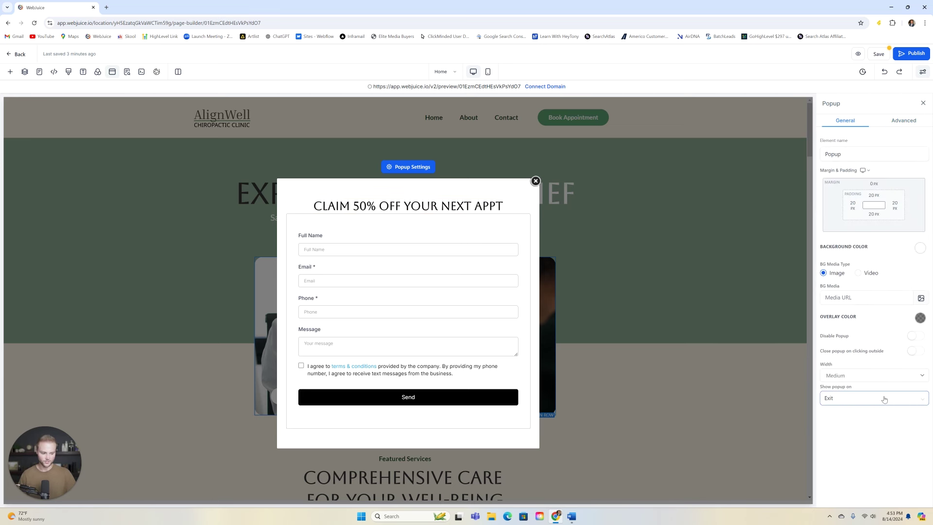
- Make the popup appear after a 60-second delay
{"action": "left_click", "coordinate": [847, 401]}
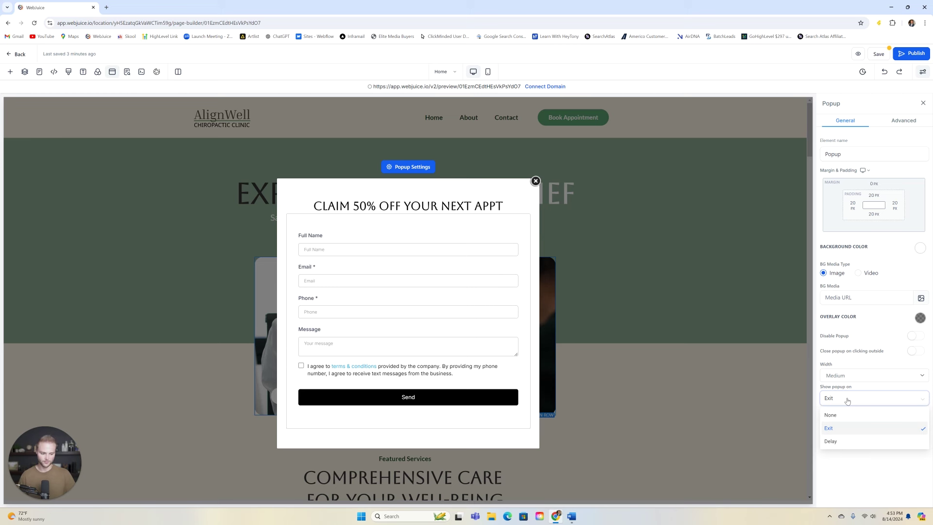
{"action": "left_click", "coordinate": [842, 441]}
{"action": "mouse_move", "coordinate": [825, 422]}
{"action": "left_click_drag", "start_coordinate": [825, 421], "coordinate": [930, 419]}
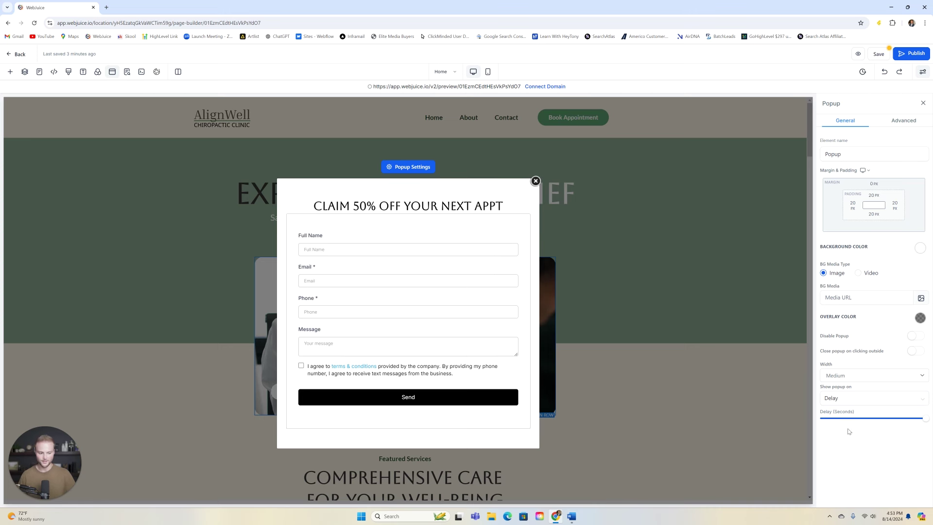
- Try the popup width options and leave it at medium width
{"action": "left_click", "coordinate": [877, 375]}
{"action": "left_click", "coordinate": [840, 387]}
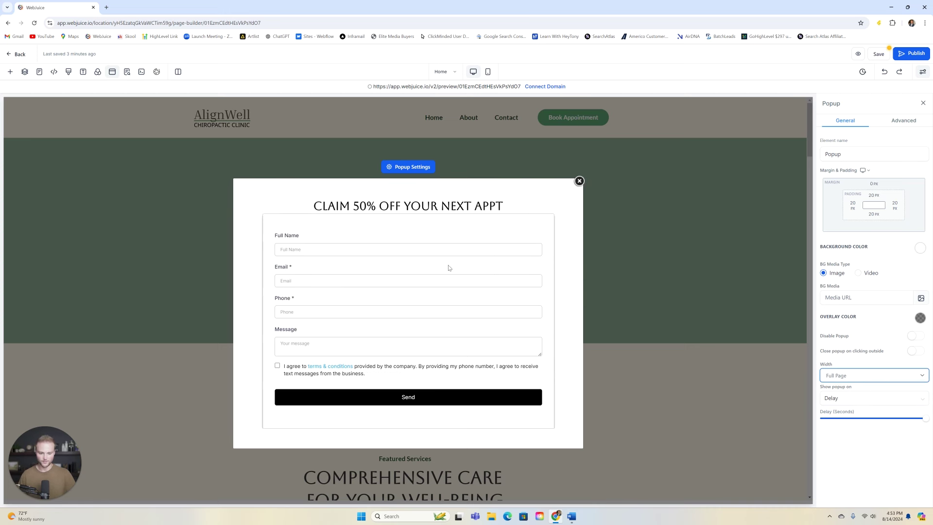
{"action": "left_click", "coordinate": [864, 376]}
{"action": "left_click", "coordinate": [847, 401]}
{"action": "left_click", "coordinate": [851, 376]}
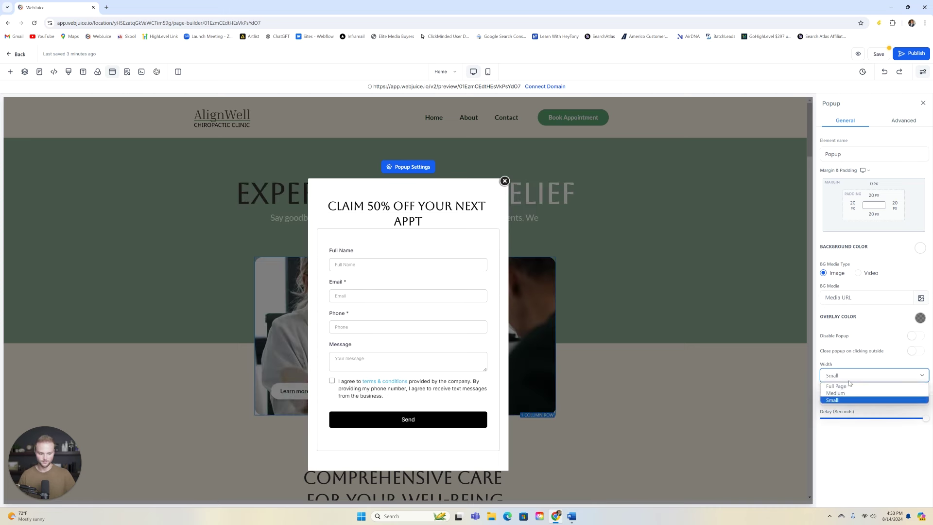
{"action": "left_click", "coordinate": [850, 393]}
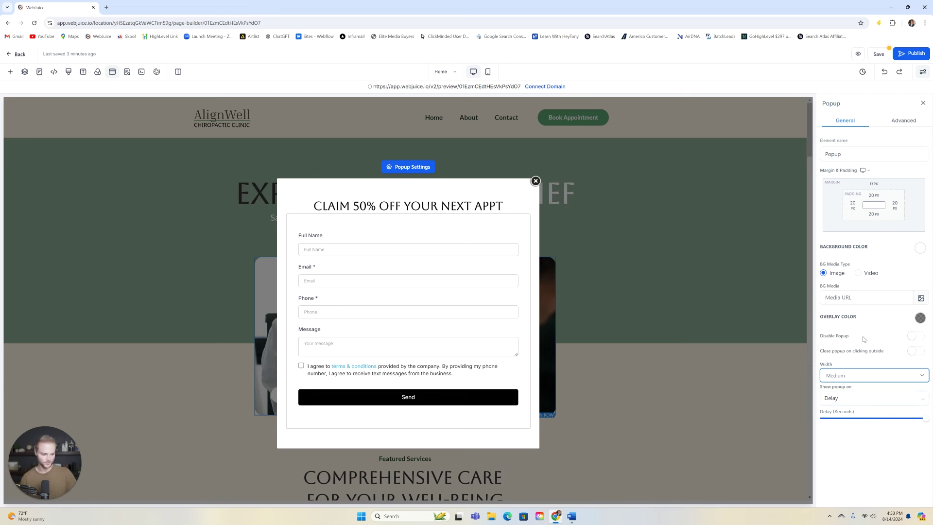
- Turn on 'Close popup on clicking outside' and 'Disable Popup', then close the popup editor
{"action": "left_click", "coordinate": [914, 351]}
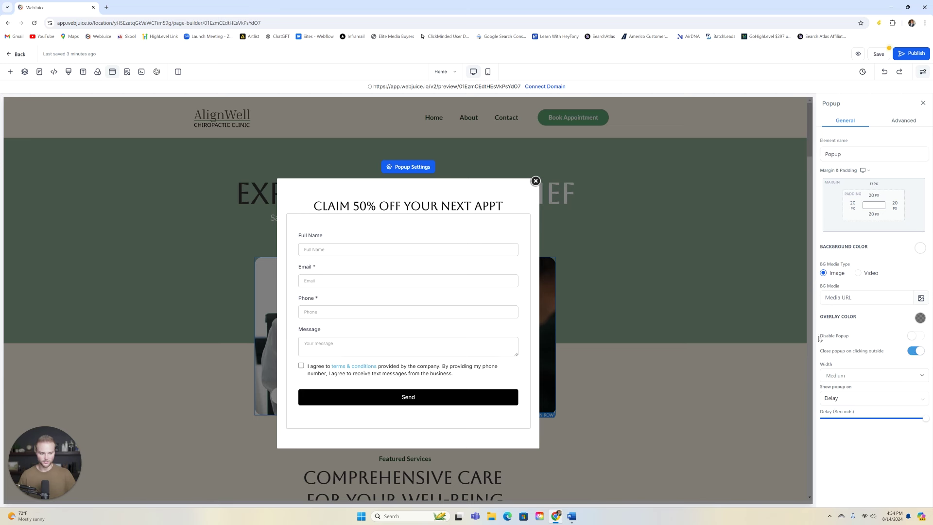
{"action": "left_click", "coordinate": [912, 337]}
{"action": "left_click", "coordinate": [535, 181]}
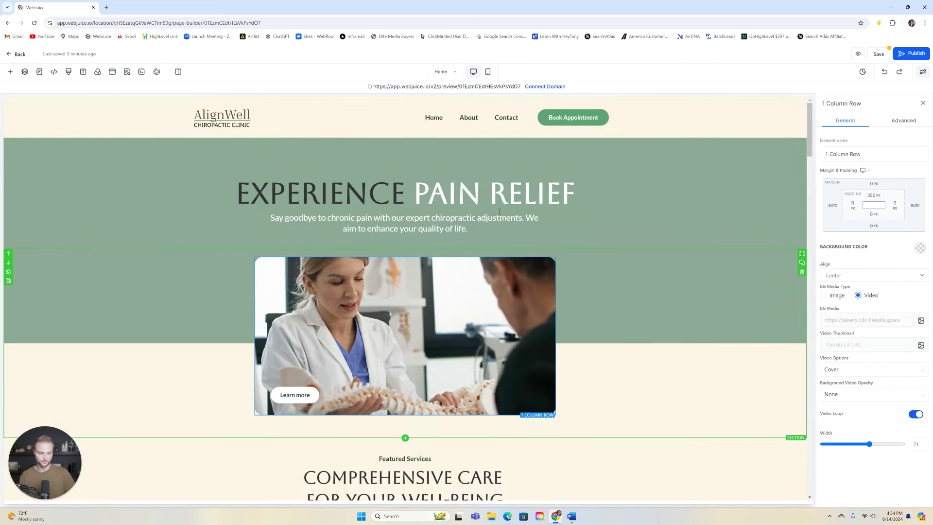
{"action": "left_click", "coordinate": [113, 72]}
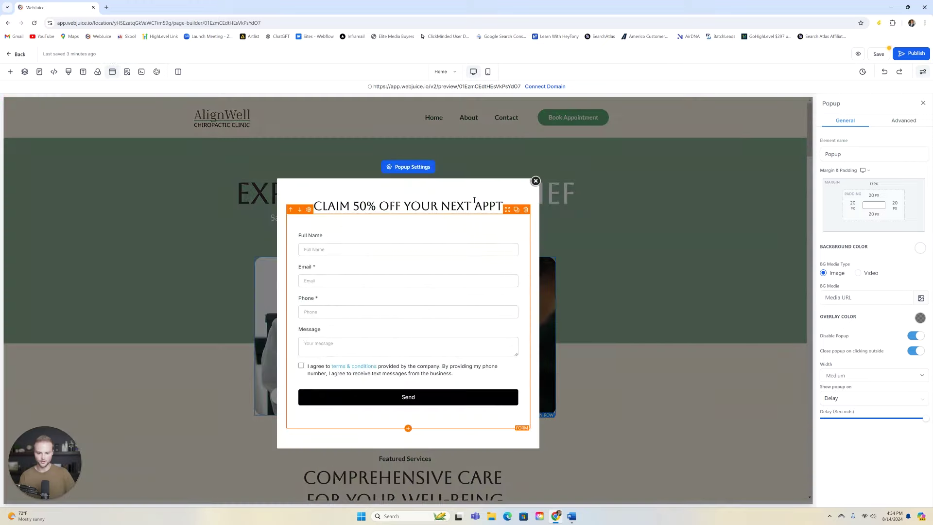
{"action": "left_click", "coordinate": [535, 180]}
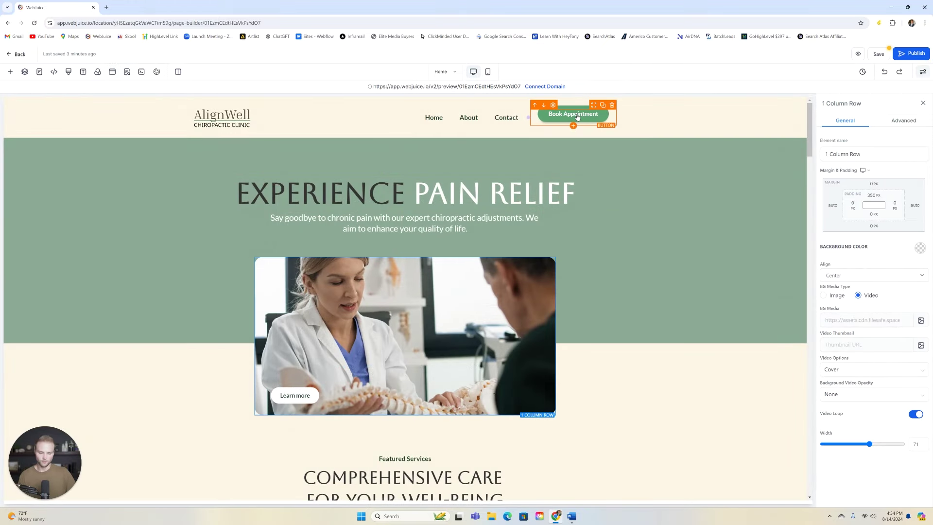
{"action": "left_click", "coordinate": [578, 116]}
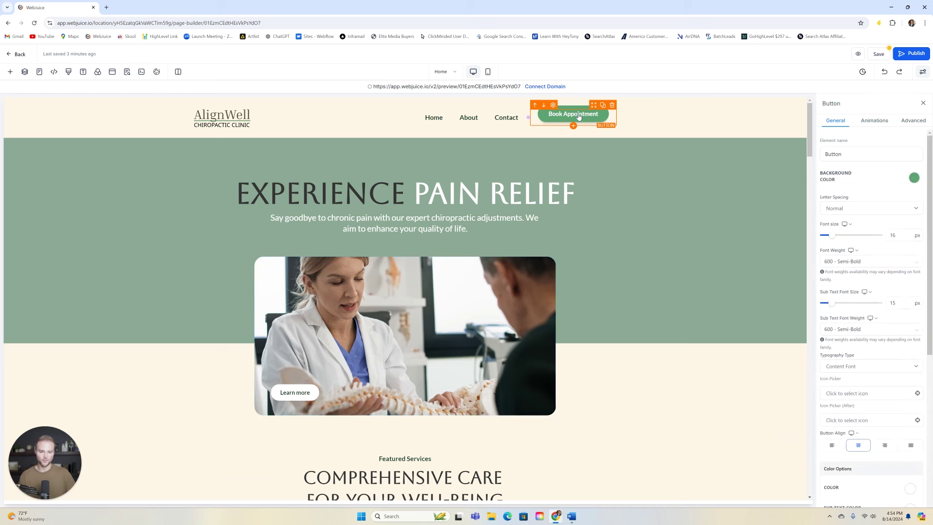
{"action": "scroll", "coordinate": [930, 209], "scroll_direction": "down", "scroll_amount": 1}
{"action": "scroll", "coordinate": [930, 209], "scroll_direction": "down", "scroll_amount": 4}
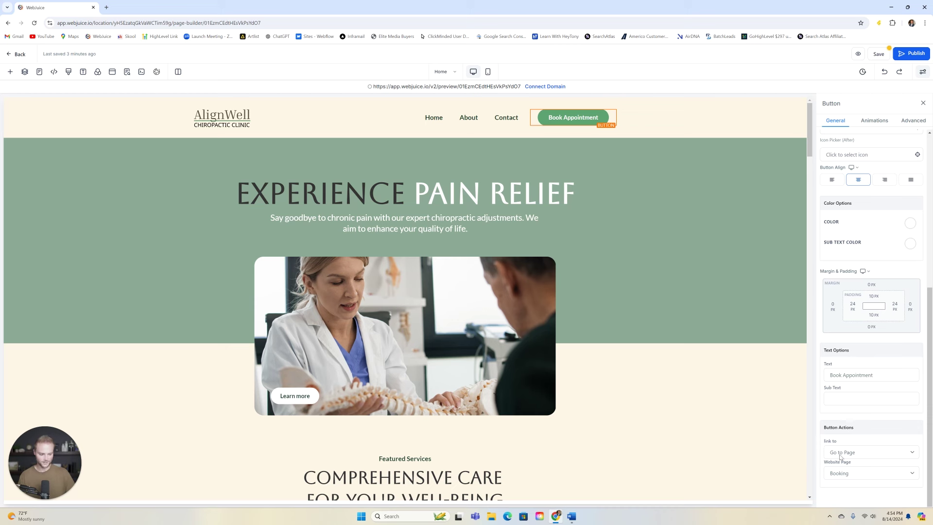
{"action": "left_click", "coordinate": [861, 453]}
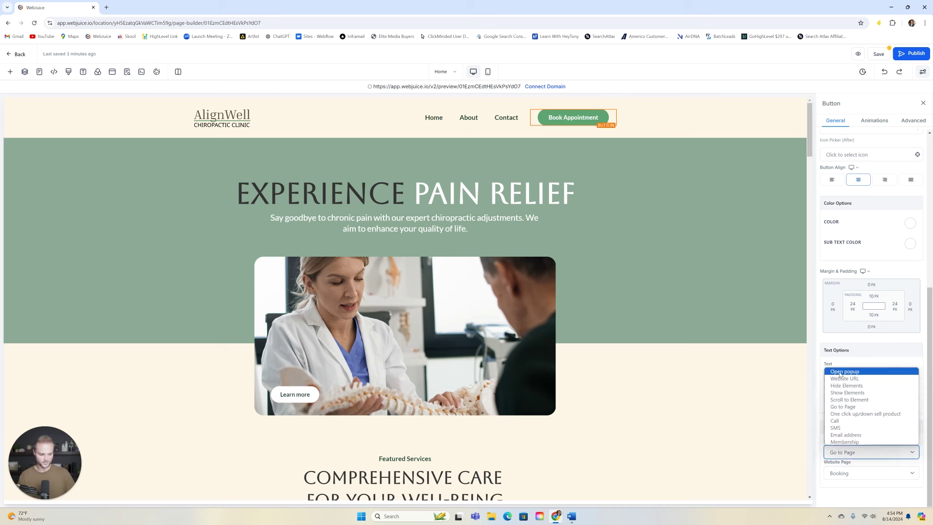
{"action": "mouse_move", "coordinate": [563, 123]}
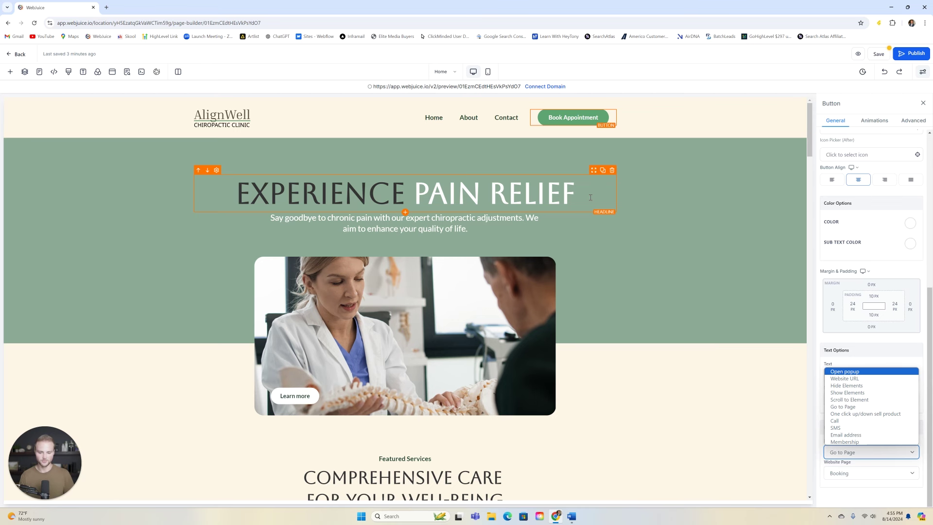
{"action": "left_click", "coordinate": [708, 207]}
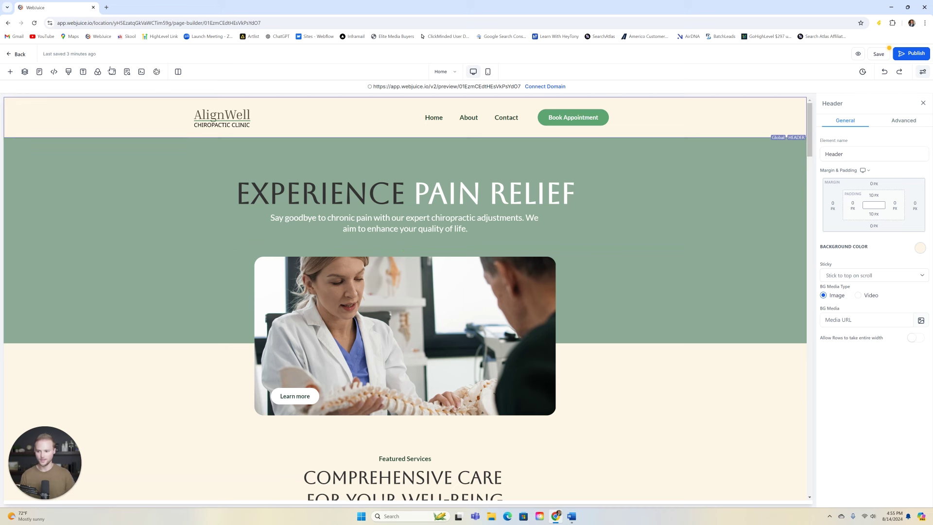
{"action": "left_click", "coordinate": [10, 71]}
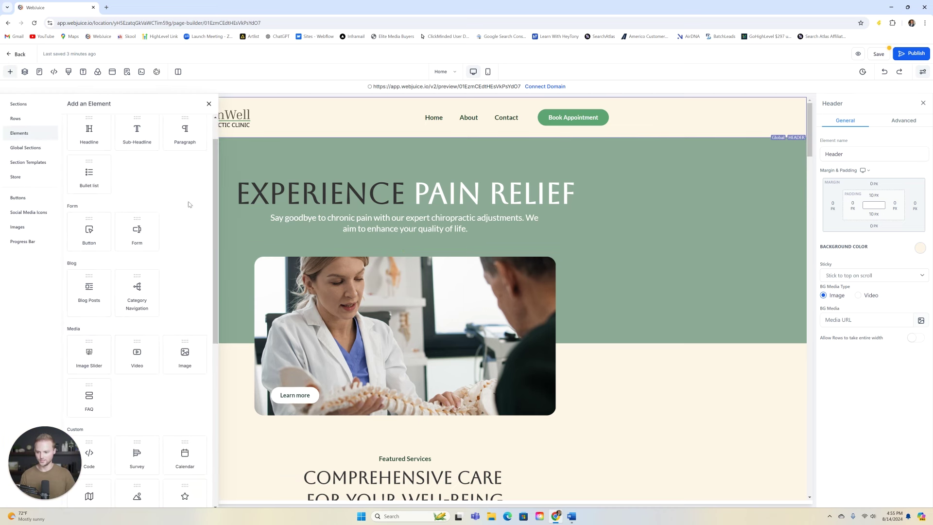
{"action": "left_click_drag", "start_coordinate": [215, 161], "coordinate": [216, 126]}
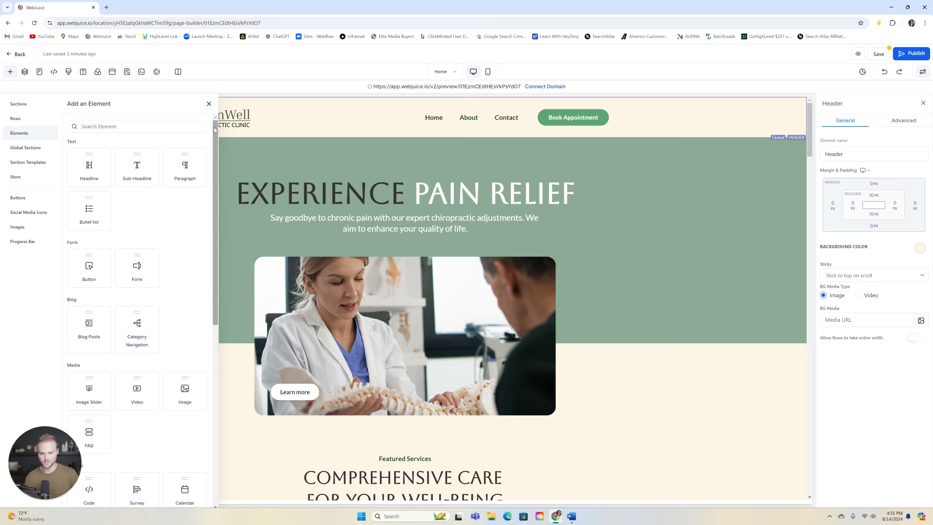
{"action": "left_click_drag", "start_coordinate": [215, 130], "coordinate": [219, 247]}
{"action": "left_click_drag", "start_coordinate": [95, 267], "coordinate": [372, 455]}
{"action": "scroll", "coordinate": [511, 394], "scroll_direction": "down", "scroll_amount": 3}
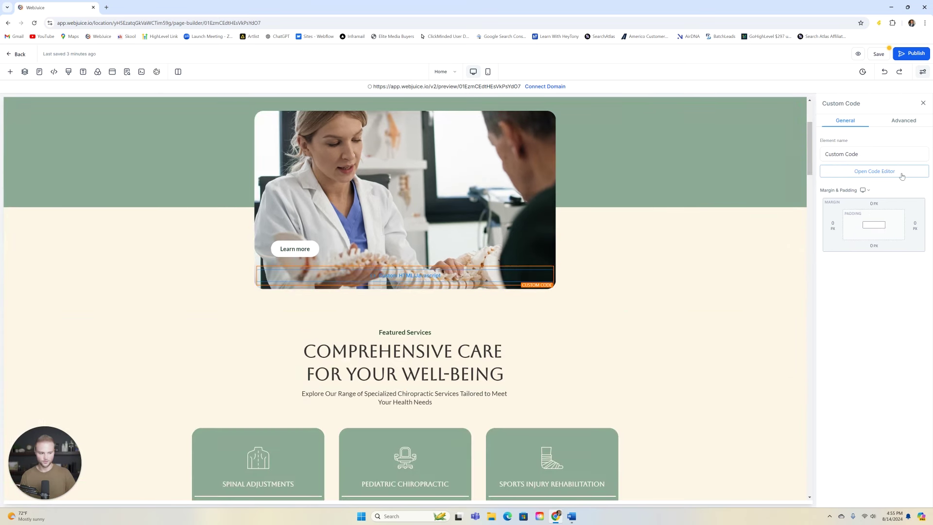
{"action": "left_click", "coordinate": [892, 171]}
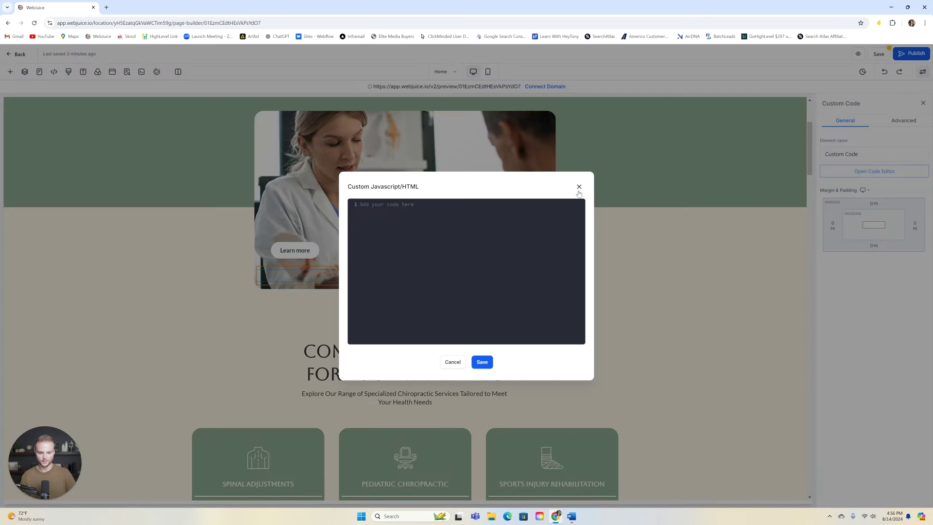
{"action": "left_click", "coordinate": [579, 187]}
{"action": "mouse_move", "coordinate": [550, 263]}
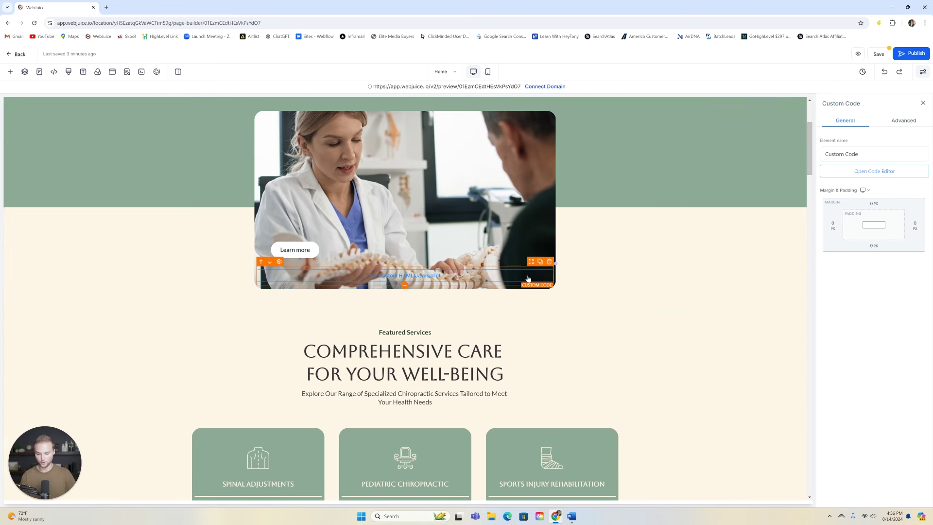
{"action": "left_click", "coordinate": [550, 263]}
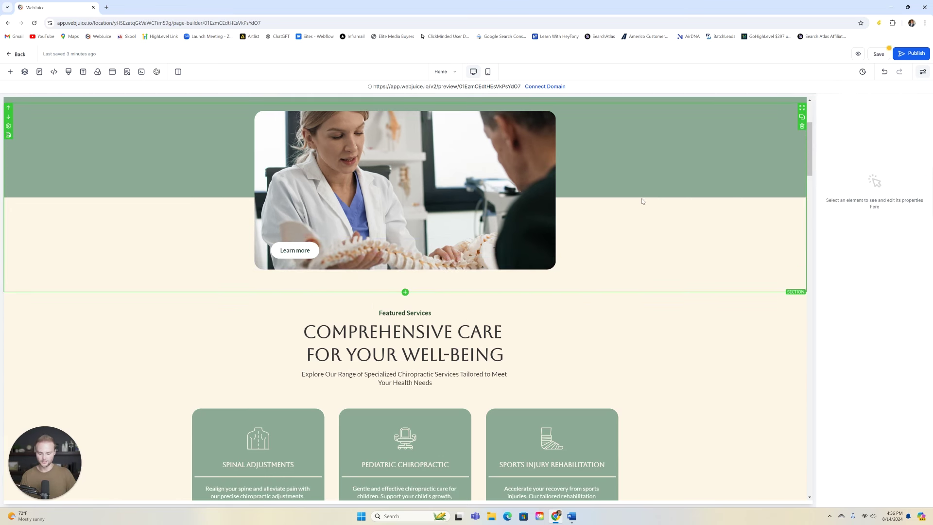
- Turn on Preview Custom Codes and open the site-wide Custom CSS editor
{"action": "scroll", "coordinate": [429, 212], "scroll_direction": "down", "scroll_amount": 6}
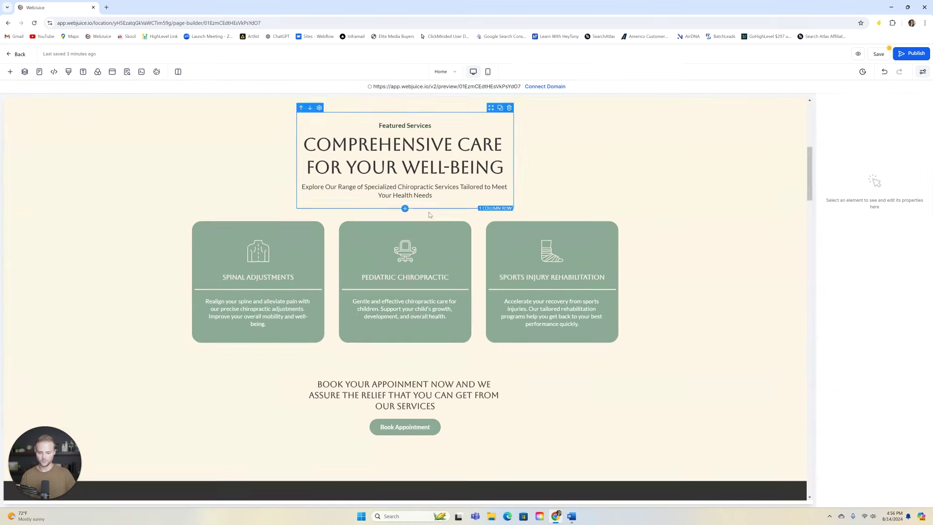
{"action": "scroll", "coordinate": [429, 212], "scroll_direction": "up", "scroll_amount": 10}
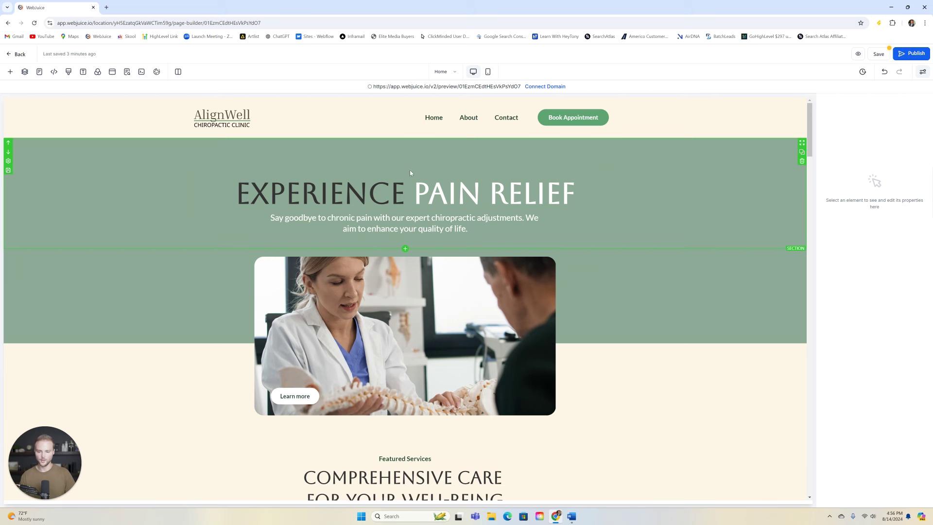
{"action": "left_click", "coordinate": [141, 72]}
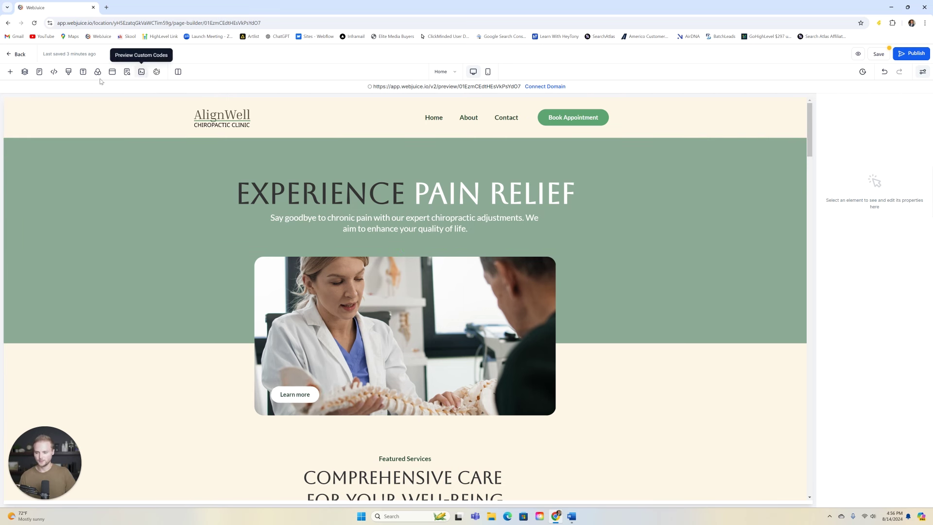
{"action": "left_click", "coordinate": [69, 73]}
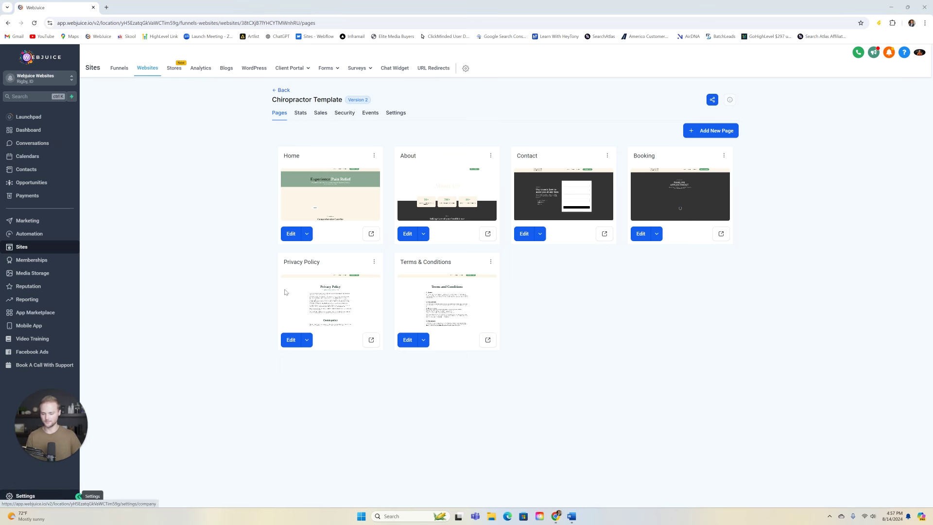
- Go to Settings > Domains to view the site's domain list
{"action": "left_click", "coordinate": [20, 495]}
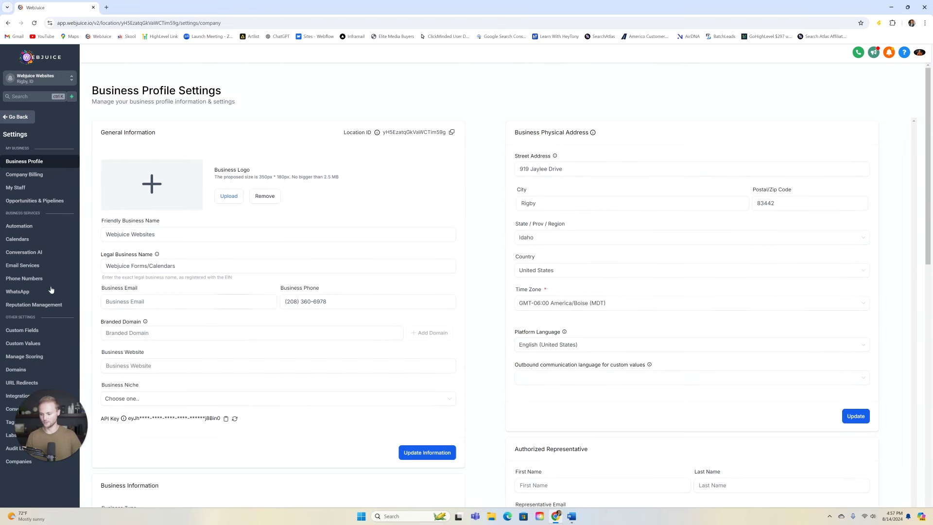
{"action": "left_click", "coordinate": [17, 369]}
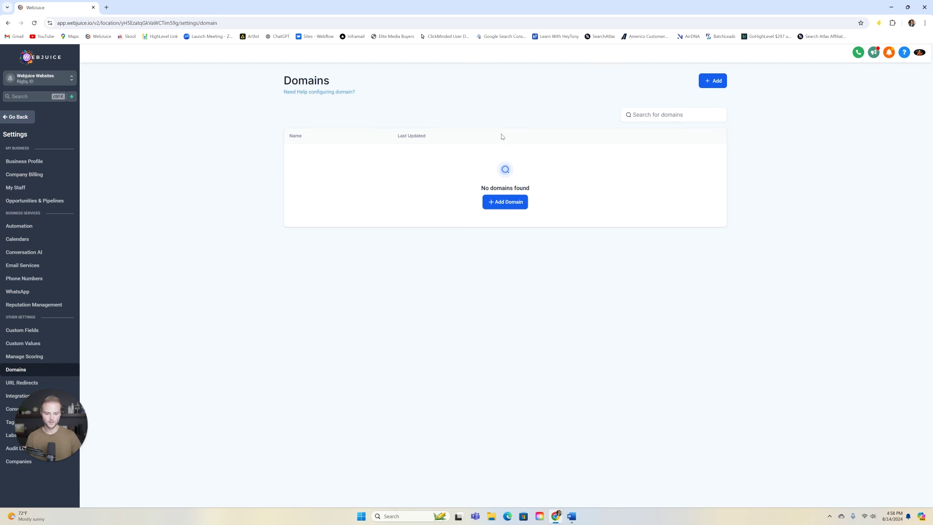
- Add the domain webjuice.io, keeping its www version, and submit it for setup
{"action": "left_click", "coordinate": [505, 203]}
{"action": "left_click", "coordinate": [436, 282]}
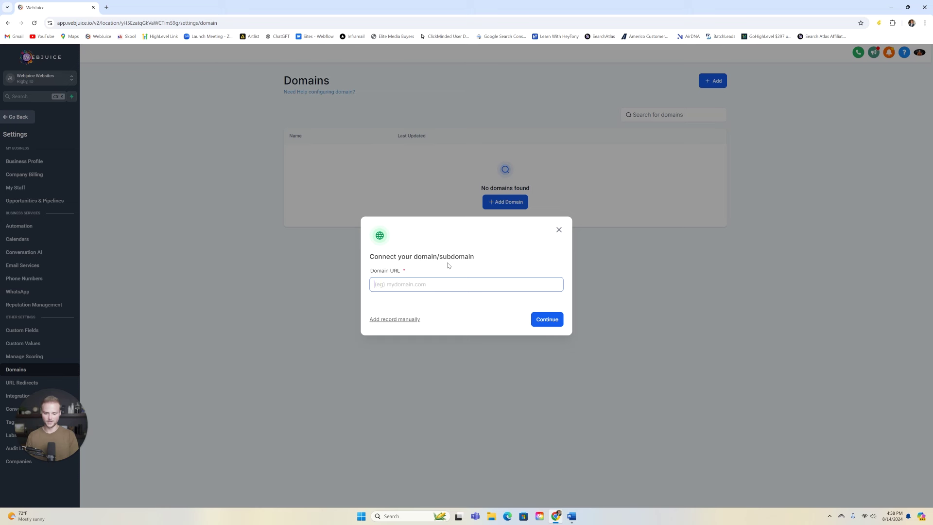
{"action": "type", "text": "webjuic"}
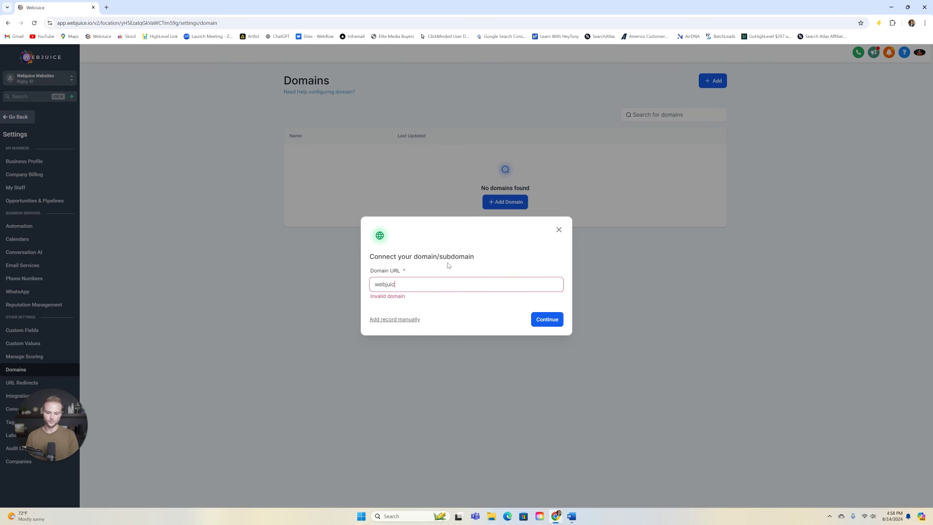
{"action": "type", "text": "e.io"}
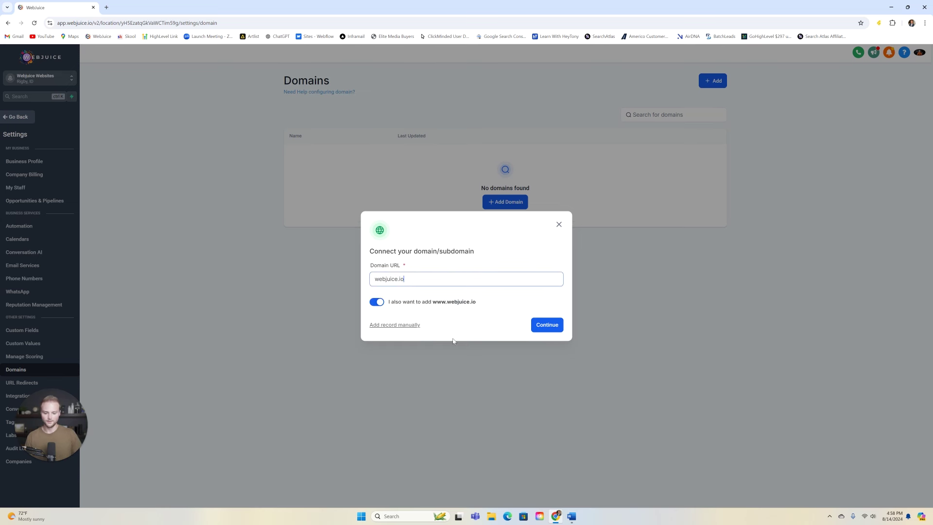
{"action": "left_click", "coordinate": [546, 325]}
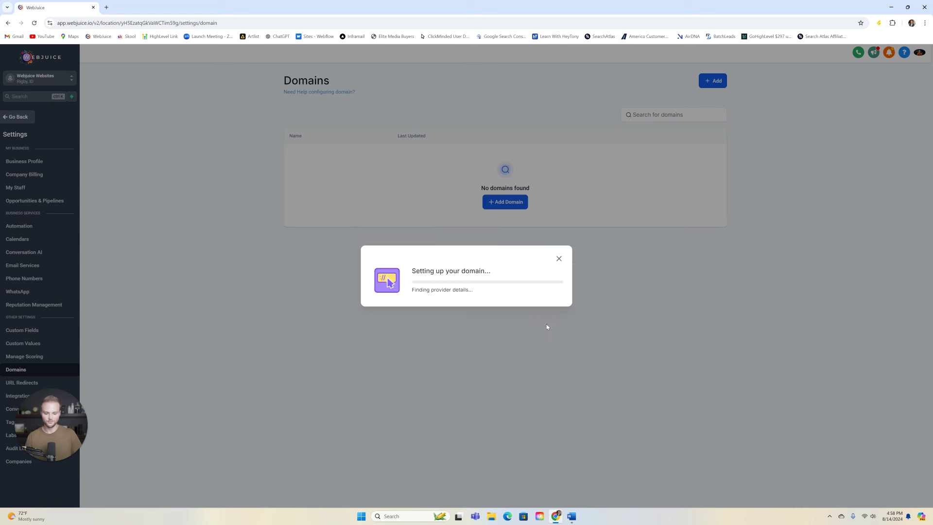
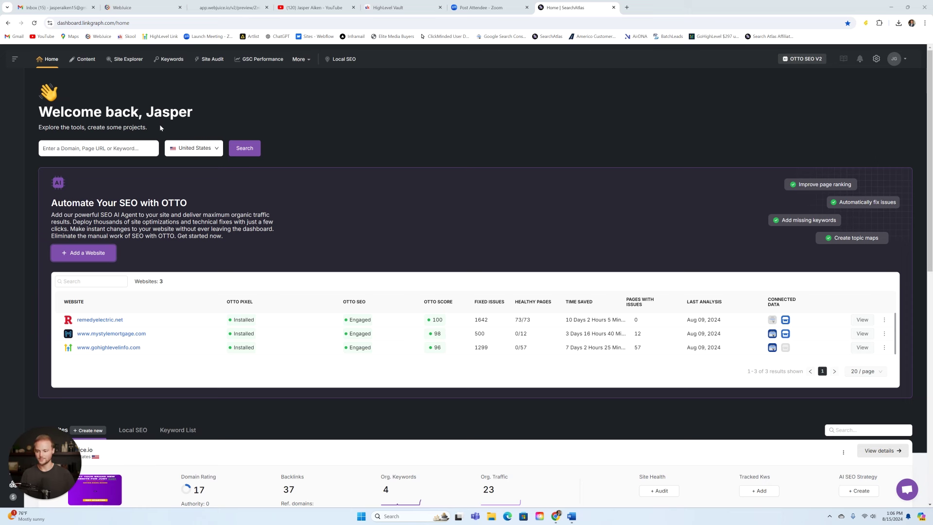
- Research the keyword 'medical spa' for the United States: difficulty 9 and 165K monthly searches
{"action": "left_click", "coordinate": [103, 147]}
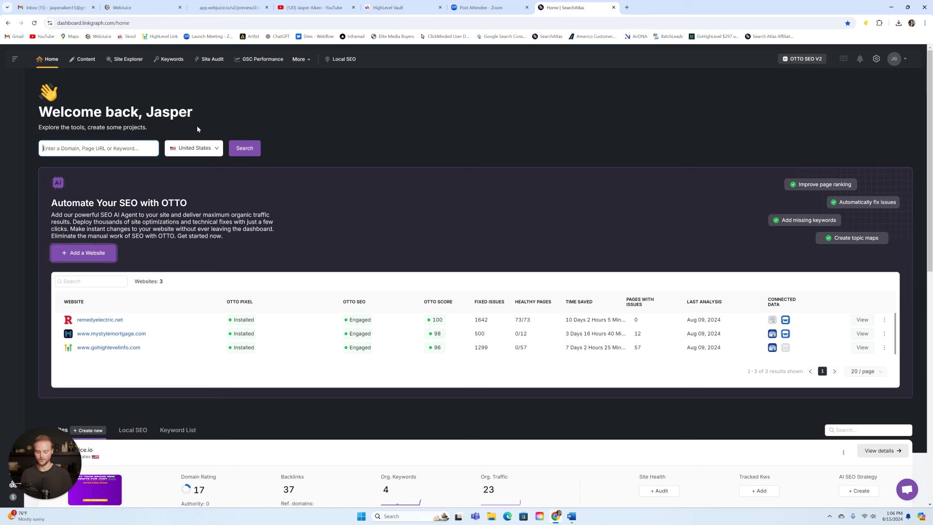
{"action": "type", "text": "medical spa"}
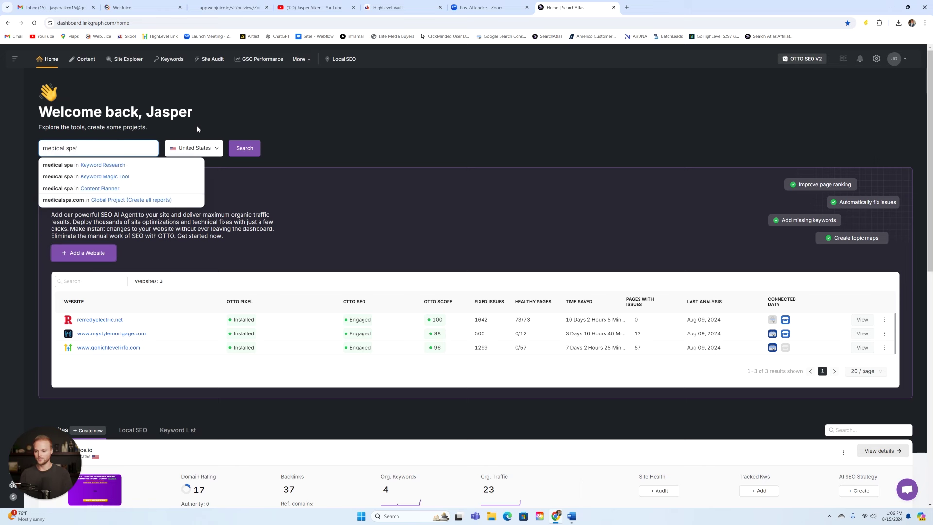
{"action": "left_click", "coordinate": [244, 148]}
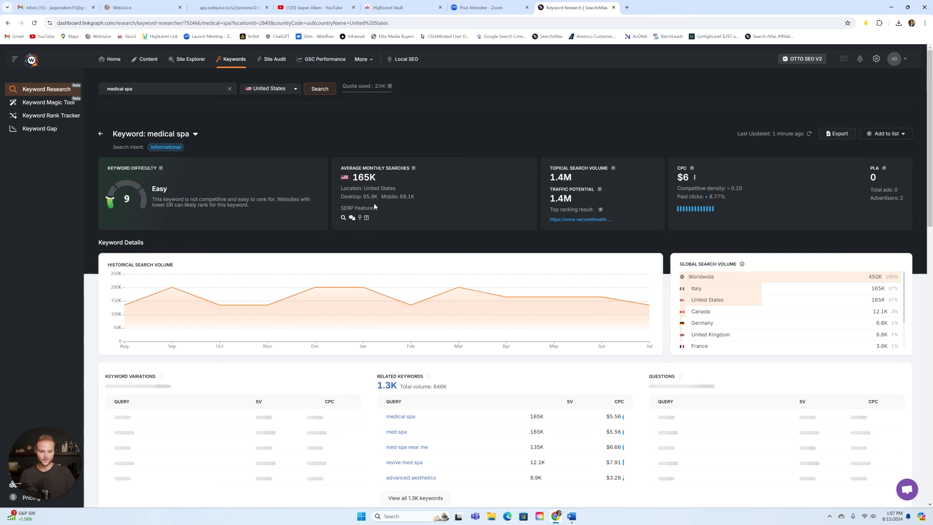
{"action": "scroll", "coordinate": [437, 175], "scroll_direction": "down", "scroll_amount": 2}
- Open the full list of 1.3K keywords related to medical spa in the Keyword Magic Tool
{"action": "scroll", "coordinate": [443, 169], "scroll_direction": "down", "scroll_amount": 3}
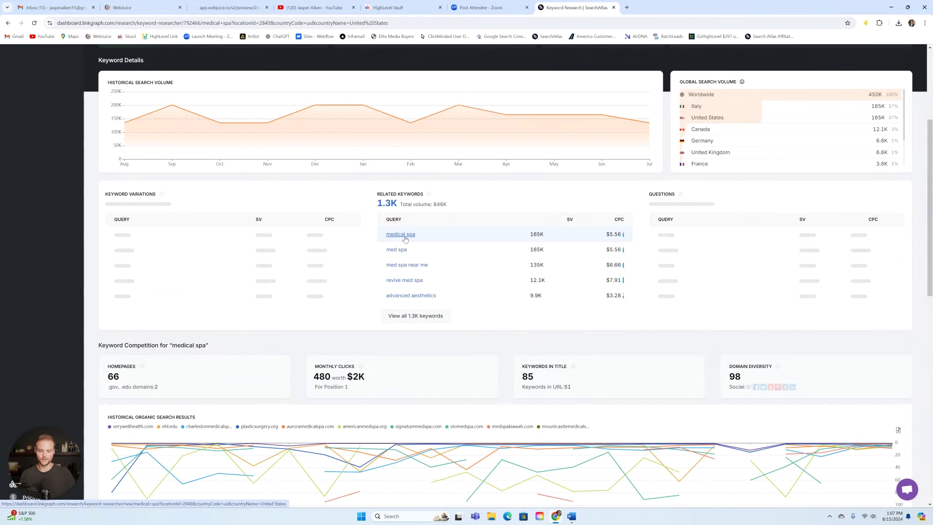
{"action": "left_click", "coordinate": [404, 319]}
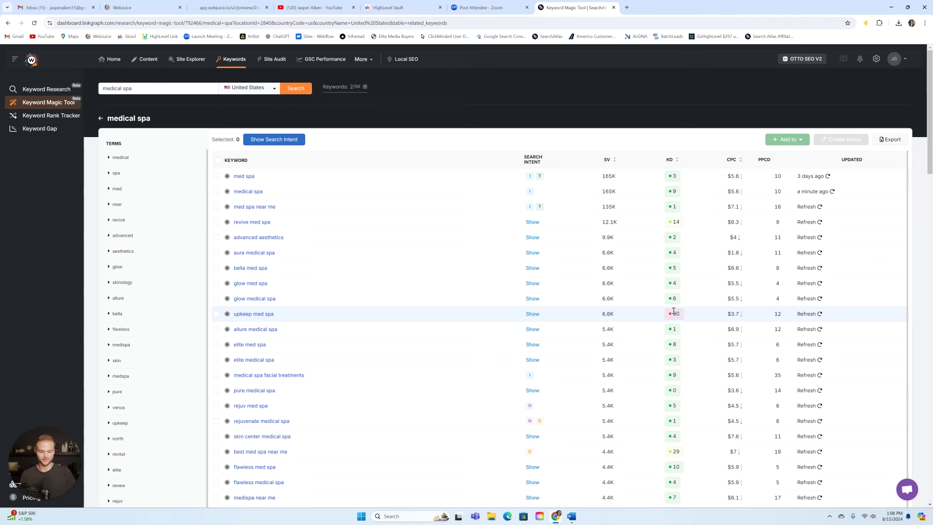
- Scroll through the medical spa keyword table to review volume, difficulty and CPC
{"action": "scroll", "coordinate": [535, 257], "scroll_direction": "down", "scroll_amount": 3}
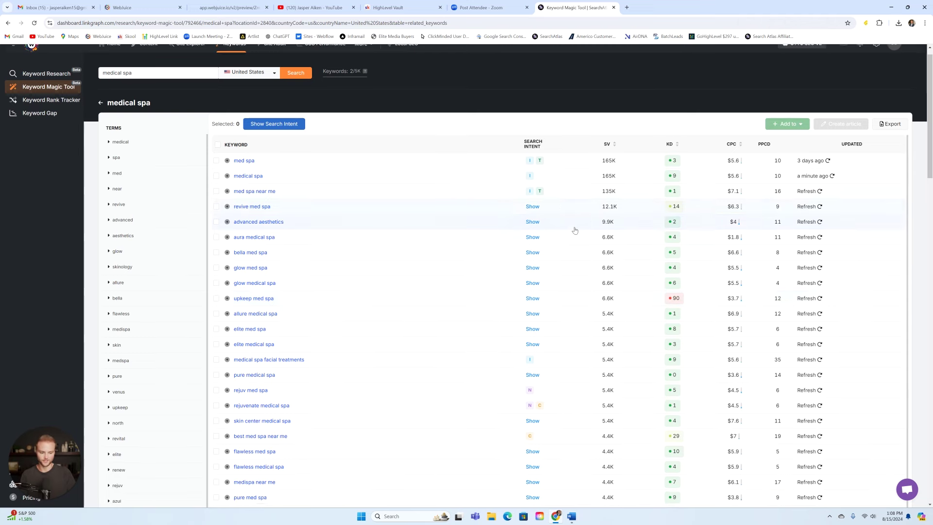
{"action": "scroll", "coordinate": [599, 207], "scroll_direction": "down", "scroll_amount": 7}
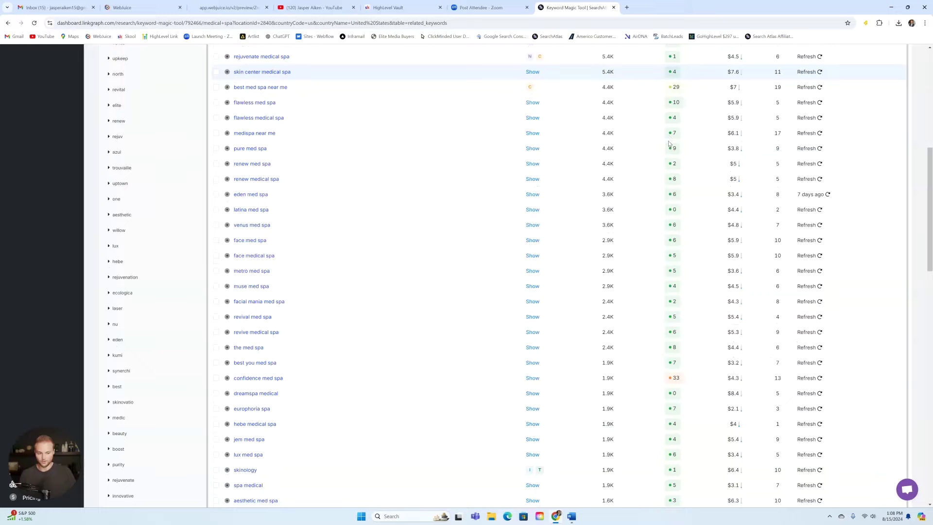
{"action": "scroll", "coordinate": [670, 151], "scroll_direction": "up", "scroll_amount": 10}
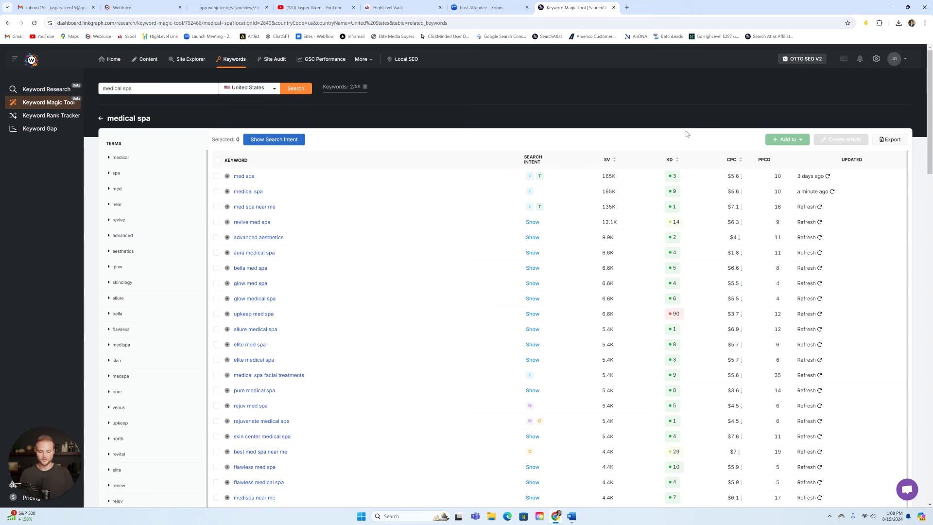
{"action": "mouse_move", "coordinate": [673, 179]}
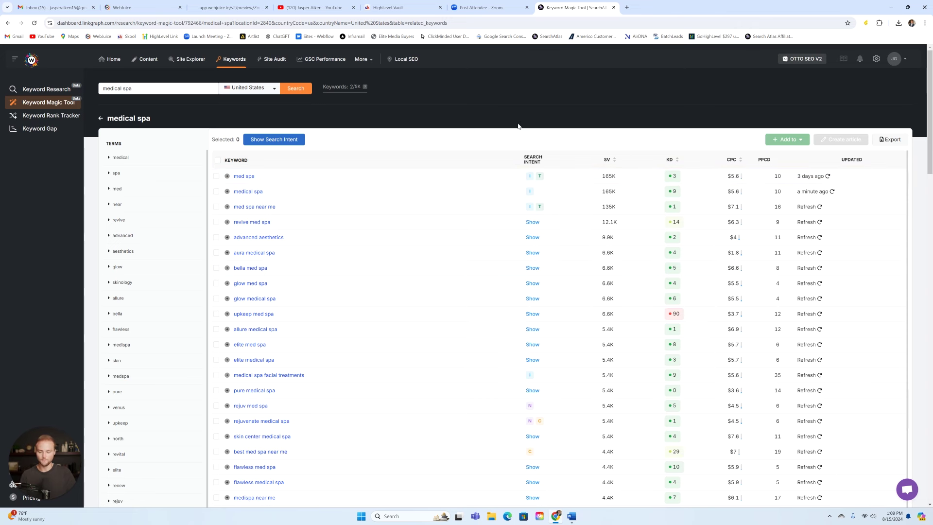
{"action": "scroll", "coordinate": [518, 126], "scroll_direction": "down", "scroll_amount": 1}
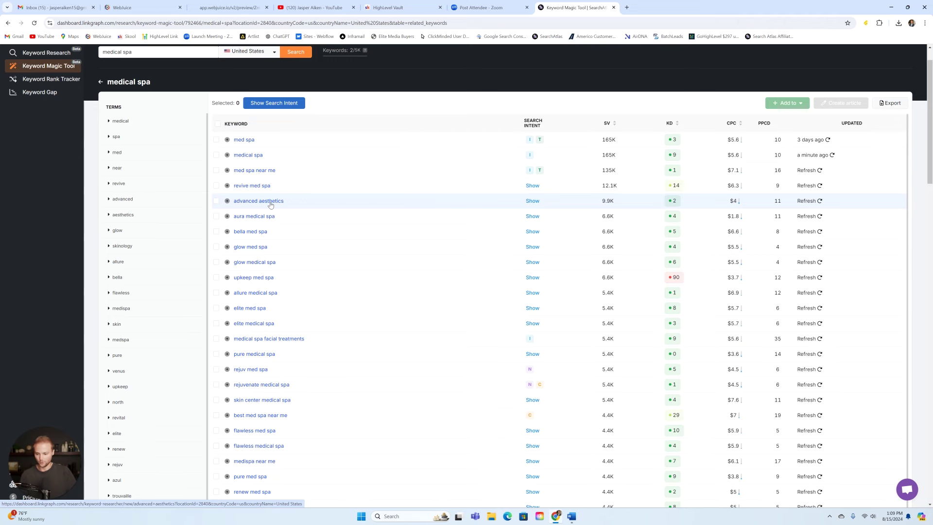
{"action": "scroll", "coordinate": [277, 204], "scroll_direction": "down", "scroll_amount": 5}
{"action": "scroll", "coordinate": [287, 205], "scroll_direction": "up", "scroll_amount": 5}
{"action": "scroll", "coordinate": [292, 205], "scroll_direction": "up", "scroll_amount": 1}
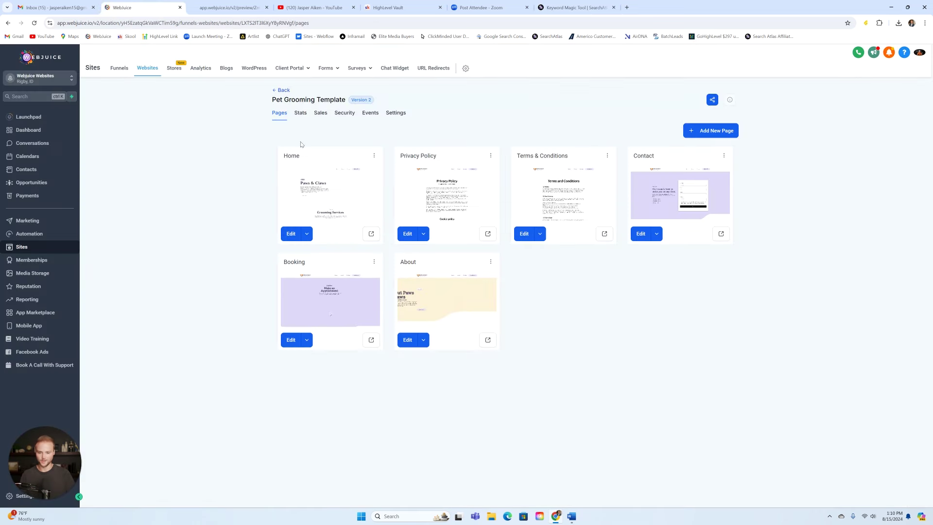
- Open the Med Spa Template from page 2 of the templates and edit its Home page
{"action": "left_click", "coordinate": [279, 90]}
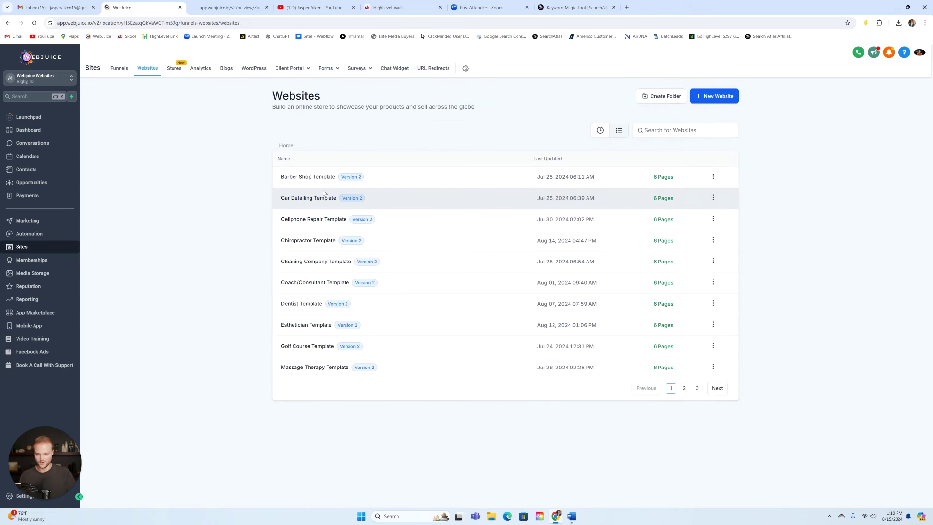
{"action": "left_click", "coordinate": [683, 389]}
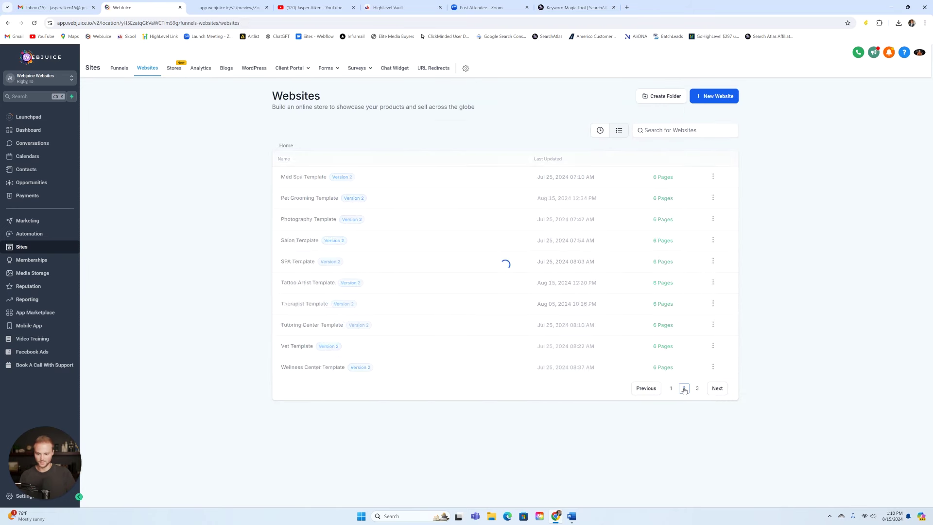
{"action": "left_click", "coordinate": [308, 178]}
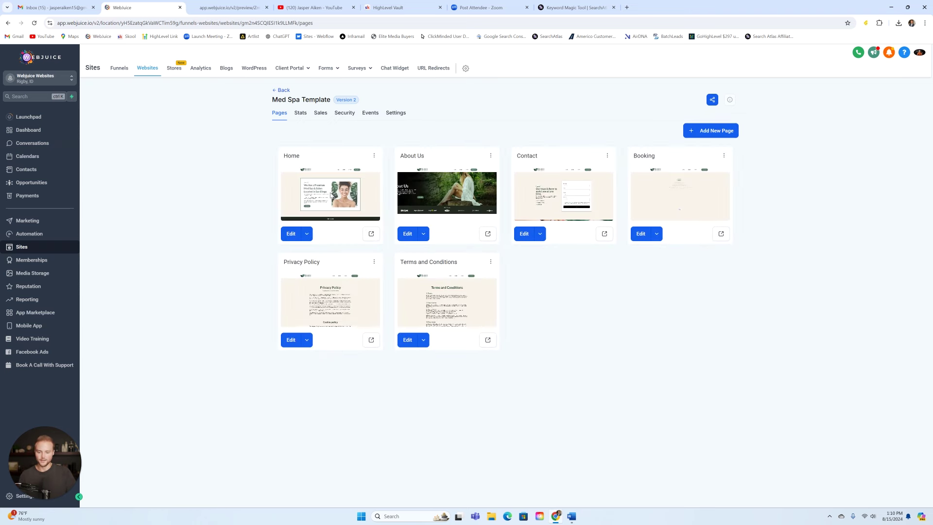
{"action": "left_click", "coordinate": [331, 197]}
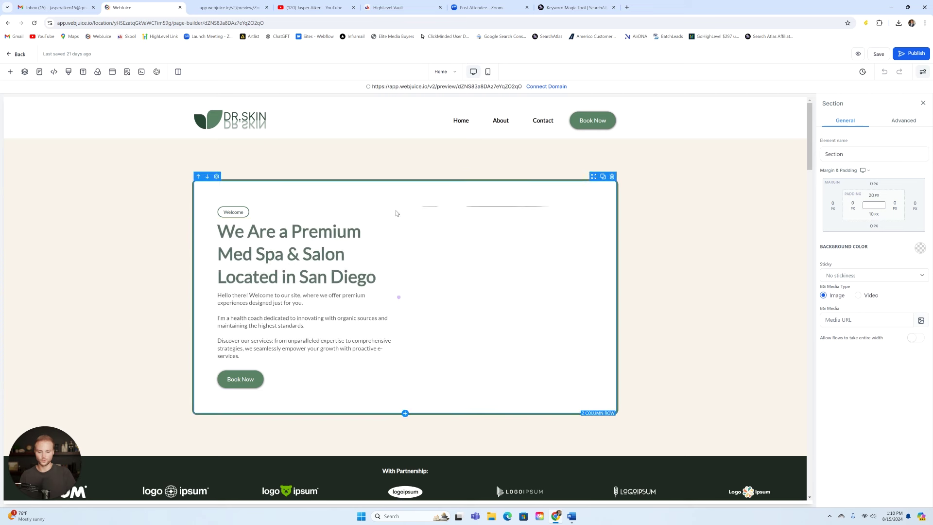
- Select 'Med Spa' in the hero headline, then scroll through the Home page
{"action": "scroll", "coordinate": [370, 196], "scroll_direction": "down", "scroll_amount": 1}
{"action": "left_click_drag", "start_coordinate": [218, 219], "coordinate": [350, 217]}
{"action": "left_click", "coordinate": [365, 215]}
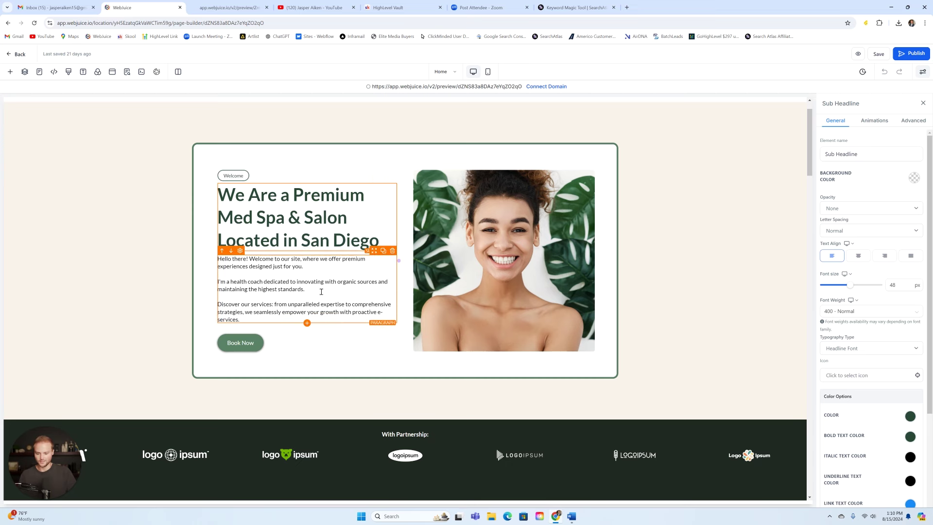
{"action": "scroll", "coordinate": [336, 299], "scroll_direction": "down", "scroll_amount": 8}
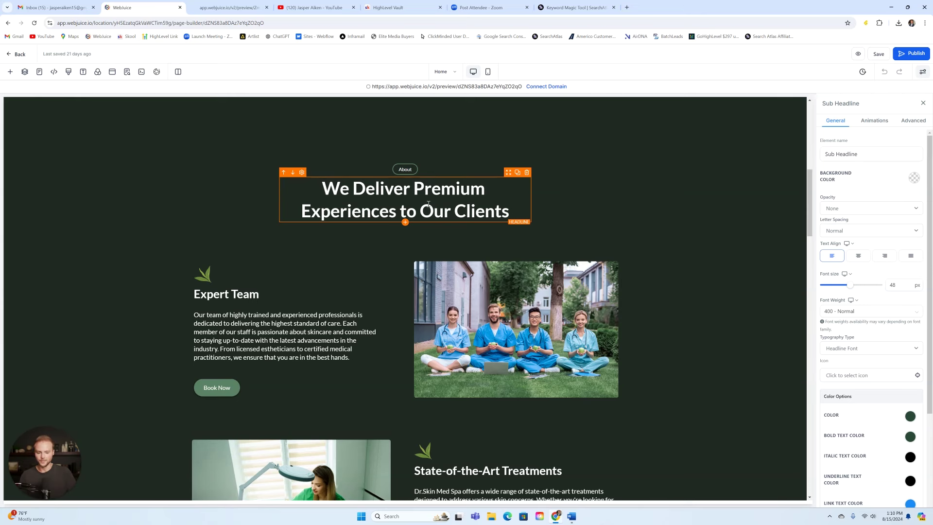
{"action": "scroll", "coordinate": [433, 214], "scroll_direction": "up", "scroll_amount": 1}
{"action": "scroll", "coordinate": [432, 212], "scroll_direction": "up", "scroll_amount": 8}
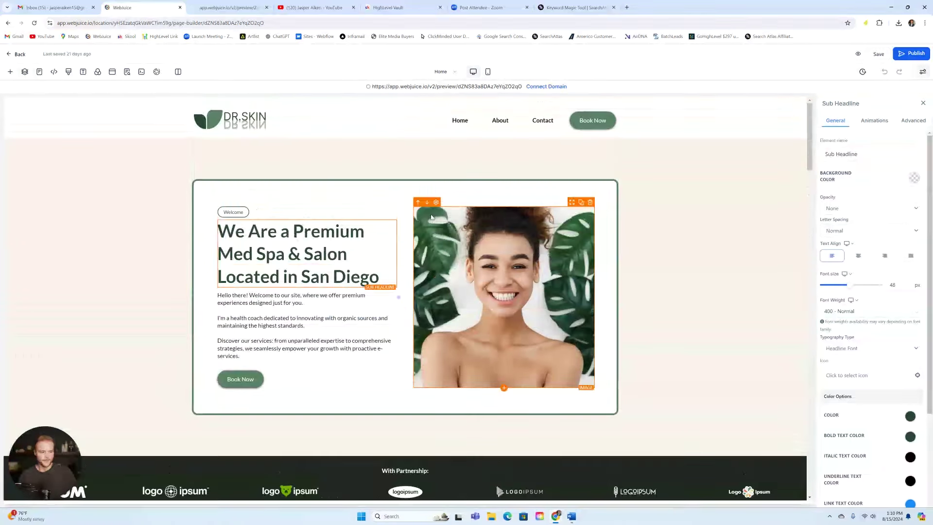
- Set the Home page SEO title to 'Dr.Skin Med Spa'
{"action": "left_click", "coordinate": [127, 73]}
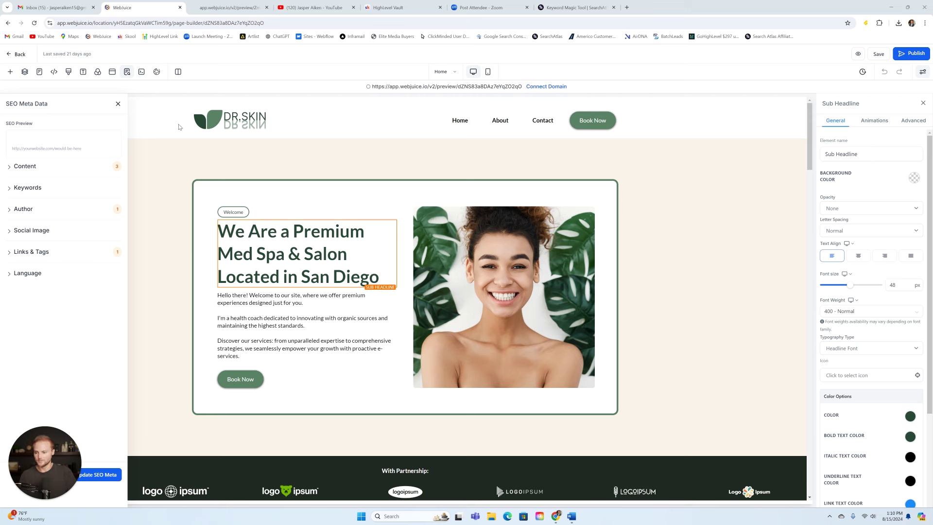
{"action": "left_click", "coordinate": [25, 167]}
{"action": "left_click", "coordinate": [26, 192]}
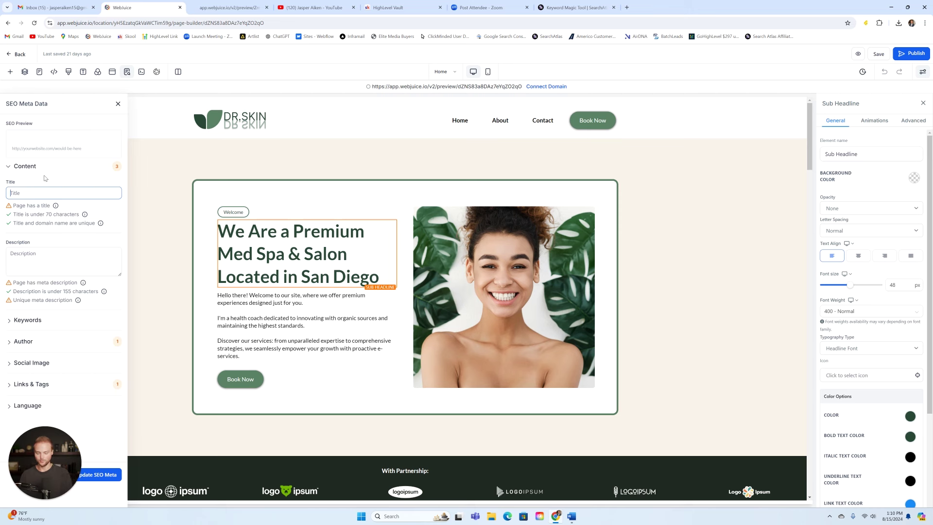
{"action": "type", "text": "Dr"}
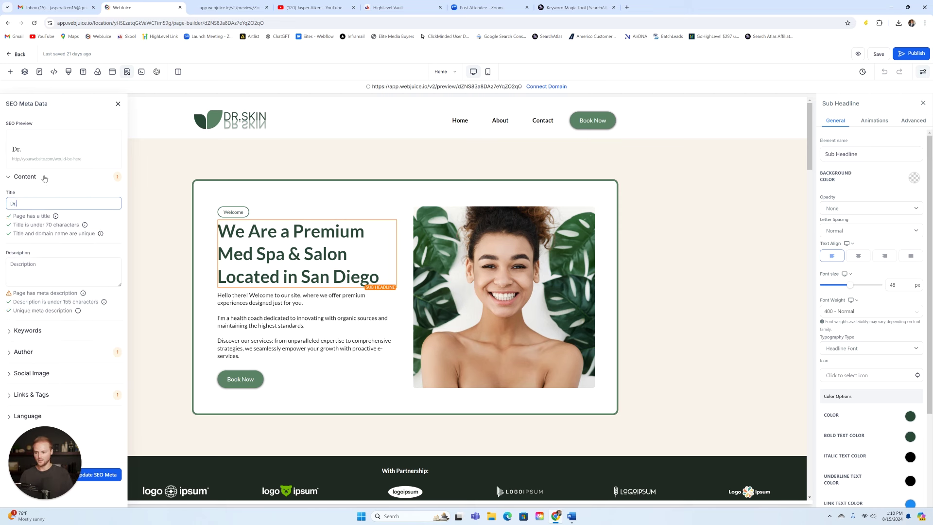
{"action": "type", "text": ".Skin Med Spa"}
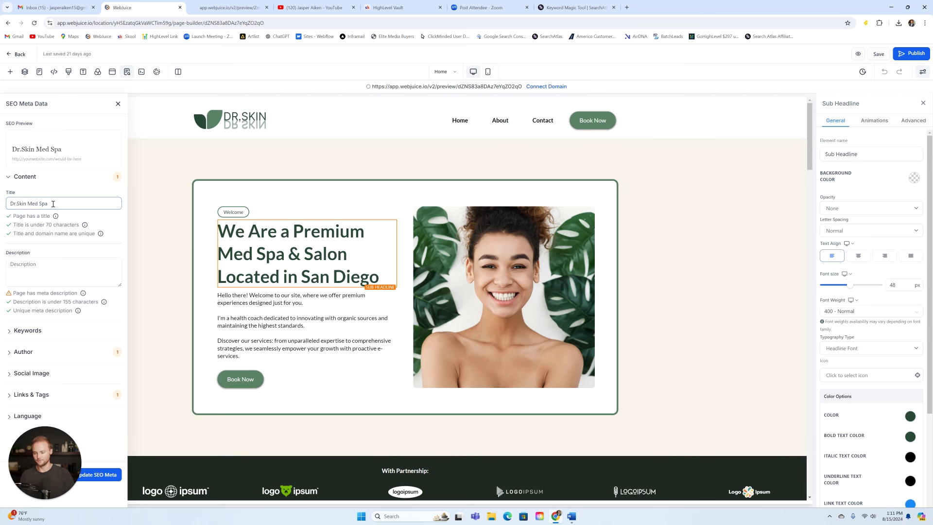
- Set the SEO description to 'Med Spa located in Tampa Florida specializing in Botox and IV Therapy.'
{"action": "left_click", "coordinate": [32, 262]}
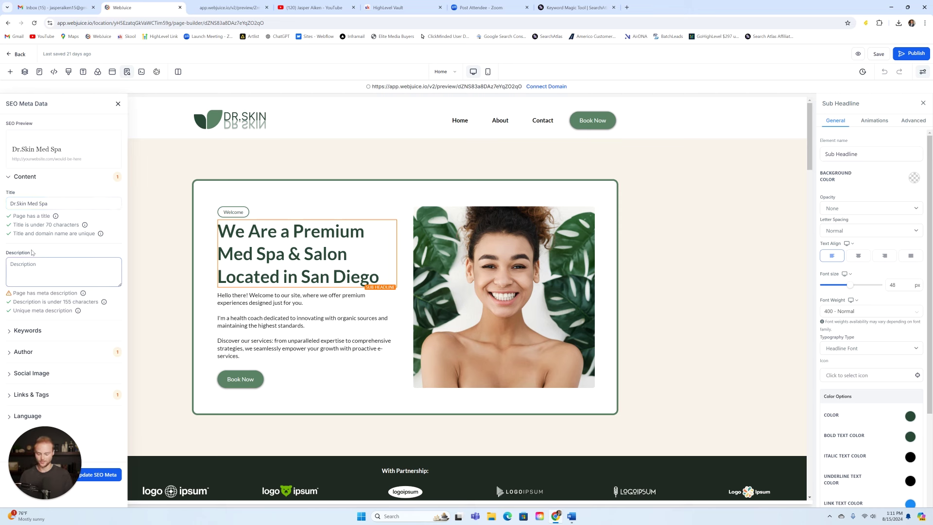
{"action": "type", "text": "M"}
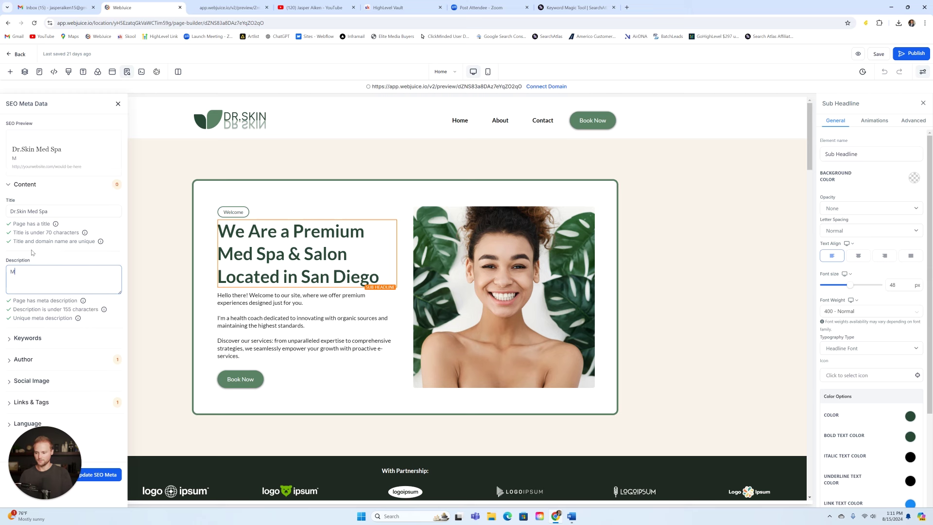
{"action": "type", "text": "ed Spa located in"}
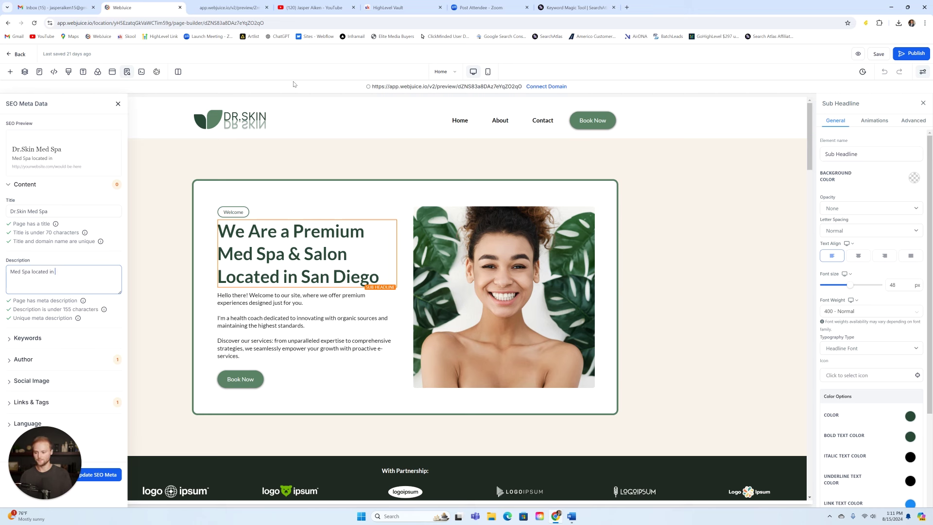
{"action": "type", "text": "Tampa Florida"}
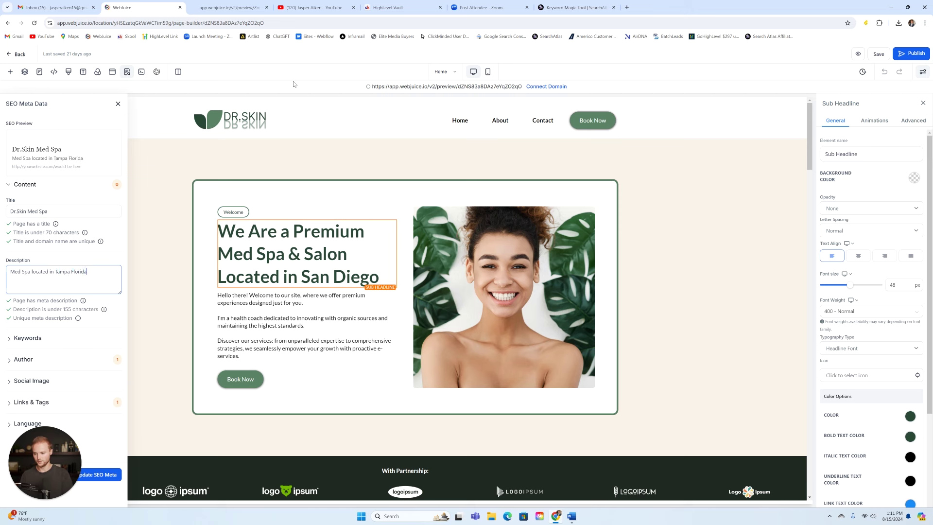
{"action": "type", "text": " spe"}
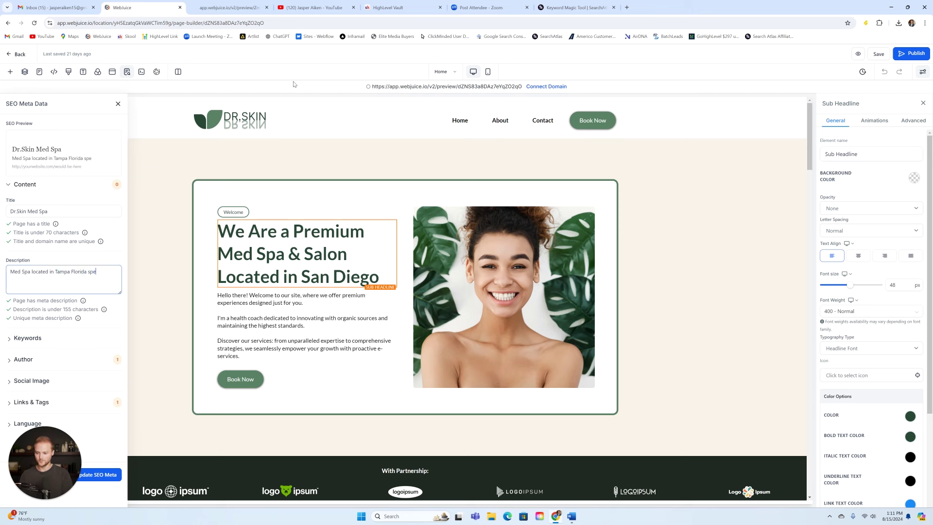
{"action": "type", "text": "cializing in B"}
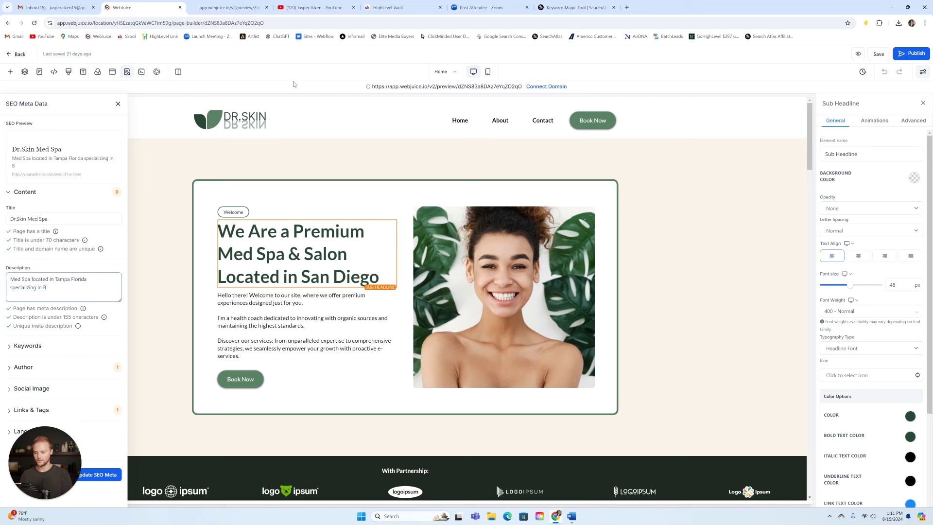
{"action": "type", "text": "otox and IV Therapy"}
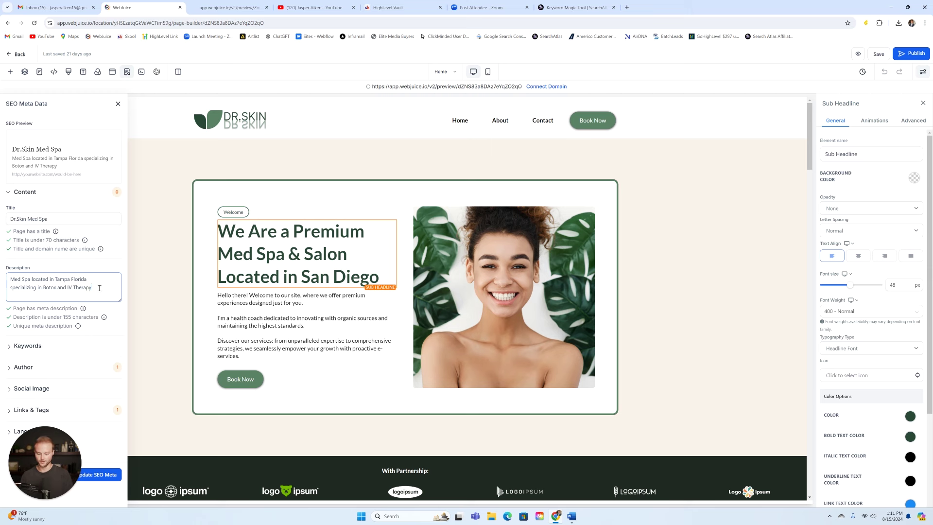
{"action": "type", "text": "."}
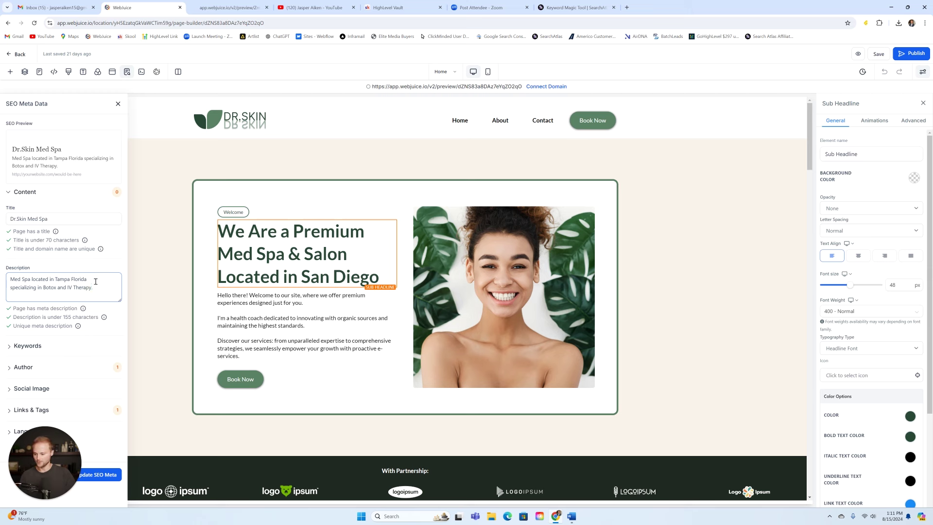
{"action": "left_click", "coordinate": [31, 346]}
{"action": "left_click", "coordinate": [30, 352]}
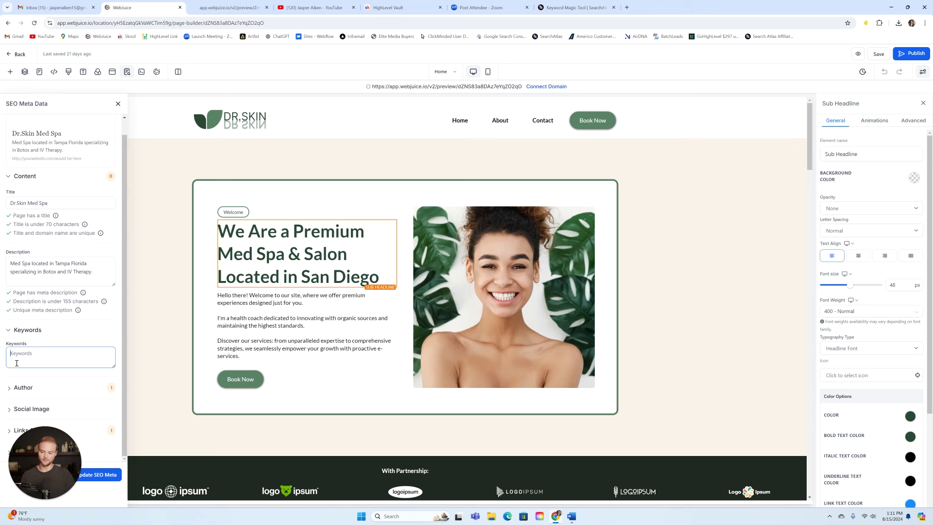
- Enter SEO keywords 'Med Spa, medical spa, botox, IV Therapy,' and fill in the author's name
{"action": "type", "text": "Med Spa"}
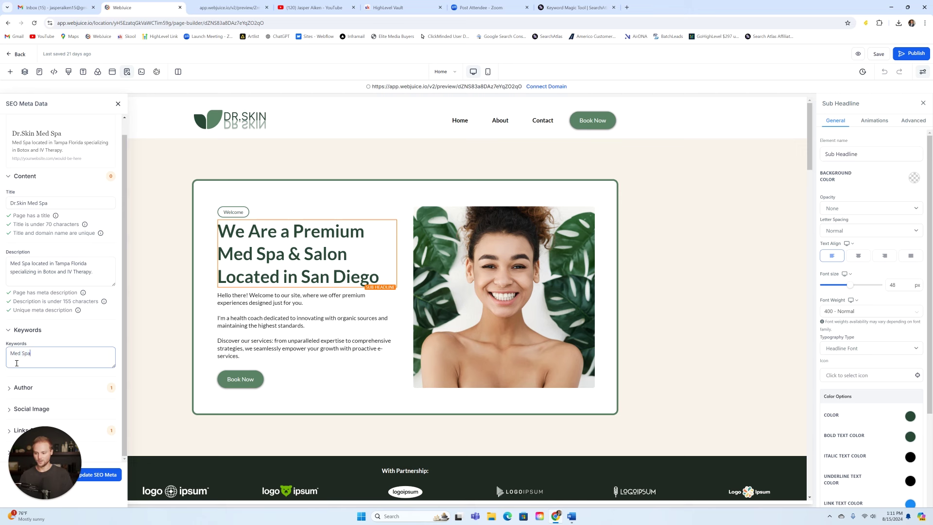
{"action": "type", "text": ", medical spa, botox"}
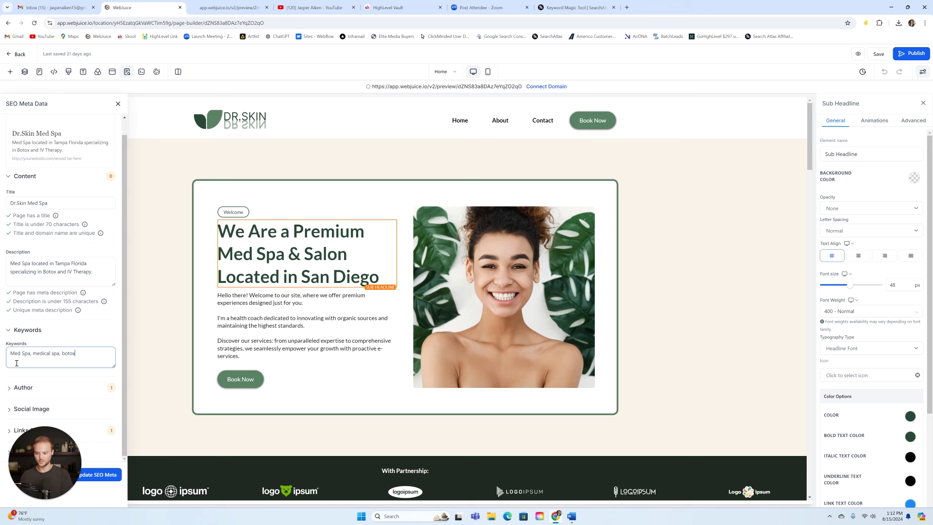
{"action": "type", "text": ", IV Therapy,"}
{"action": "type", "text": ","}
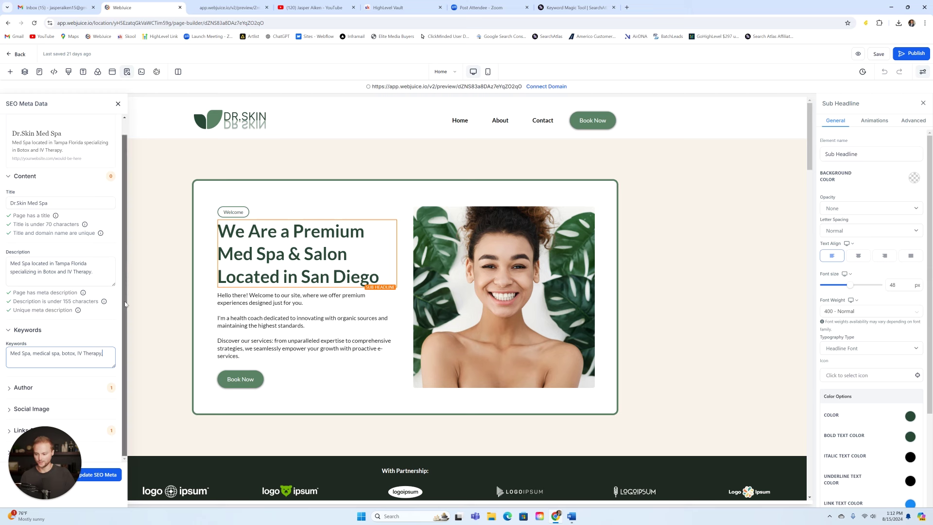
{"action": "left_click", "coordinate": [55, 386]}
{"action": "scroll", "coordinate": [123, 292], "scroll_direction": "down", "scroll_amount": 1}
{"action": "left_click", "coordinate": [30, 376]}
{"action": "left_click_drag", "start_coordinate": [39, 449], "coordinate": [39, 287]}
{"action": "left_click", "coordinate": [29, 408]}
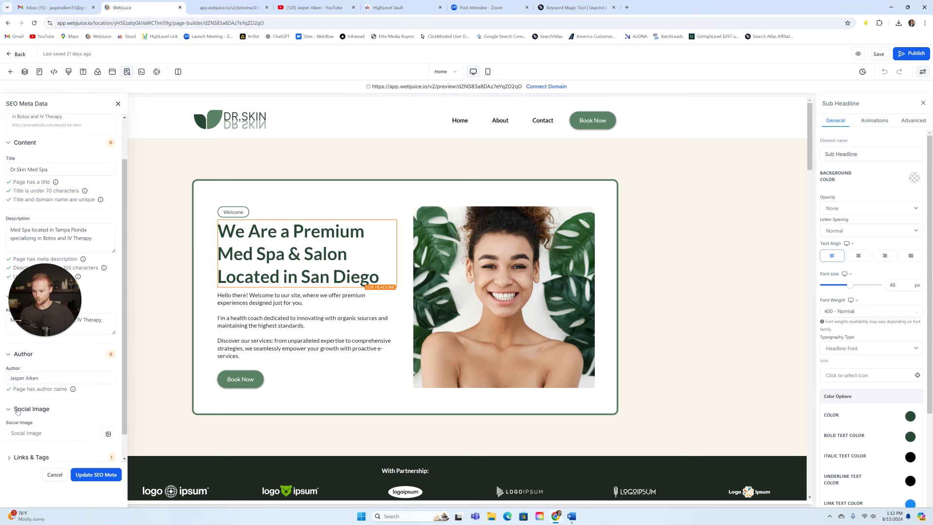
{"action": "left_click", "coordinate": [55, 431]}
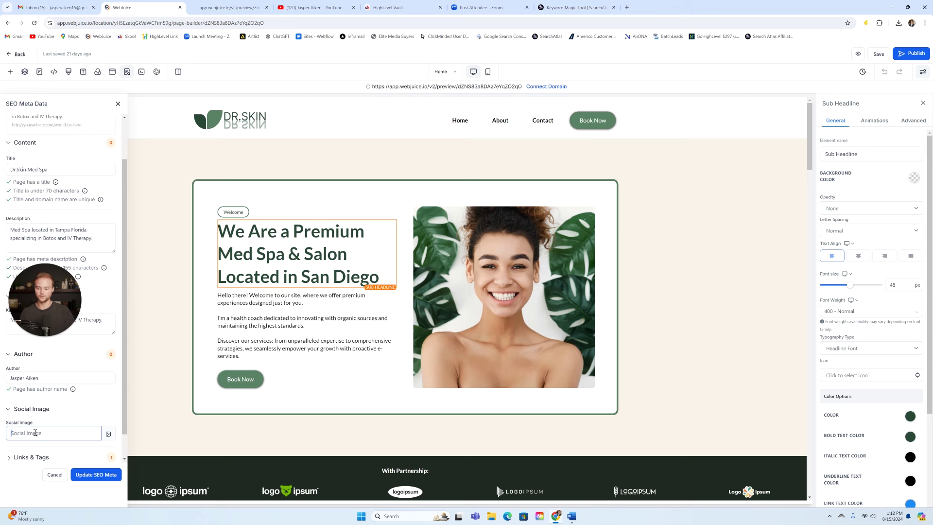
- Set the social share image to the DR.SKIN logo from the Med Spa Template media folder
{"action": "scroll", "coordinate": [55, 414], "scroll_direction": "down", "scroll_amount": 1}
{"action": "scroll", "coordinate": [55, 414], "scroll_direction": "down", "scroll_amount": 1}
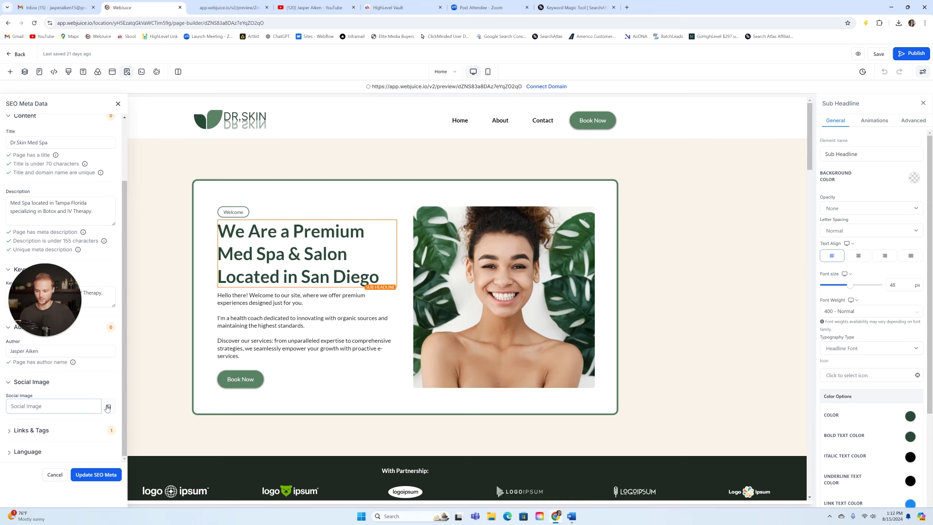
{"action": "left_click", "coordinate": [108, 406]}
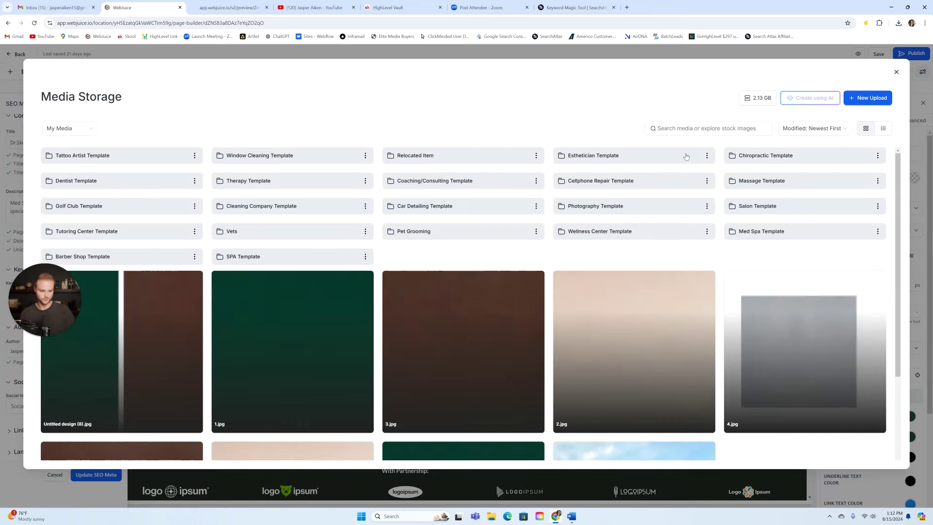
{"action": "left_click", "coordinate": [768, 231]}
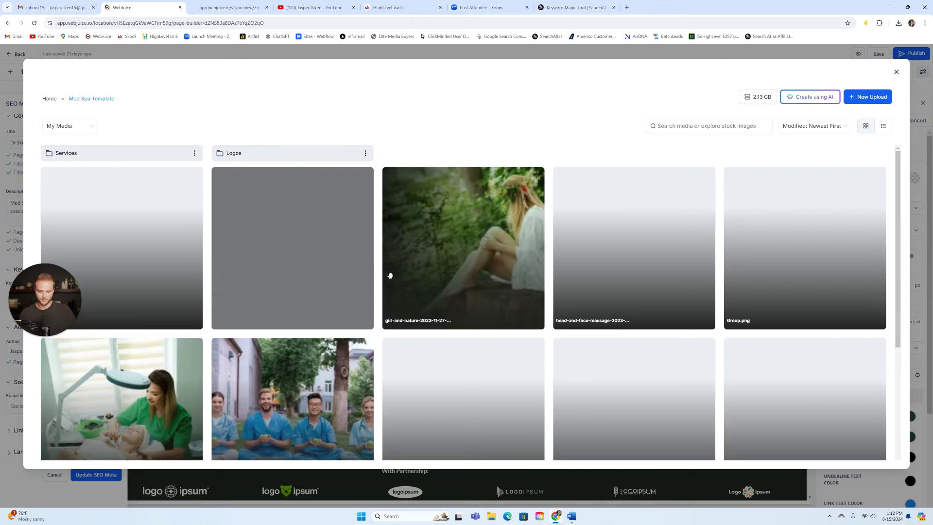
{"action": "scroll", "coordinate": [452, 250], "scroll_direction": "down", "scroll_amount": 4}
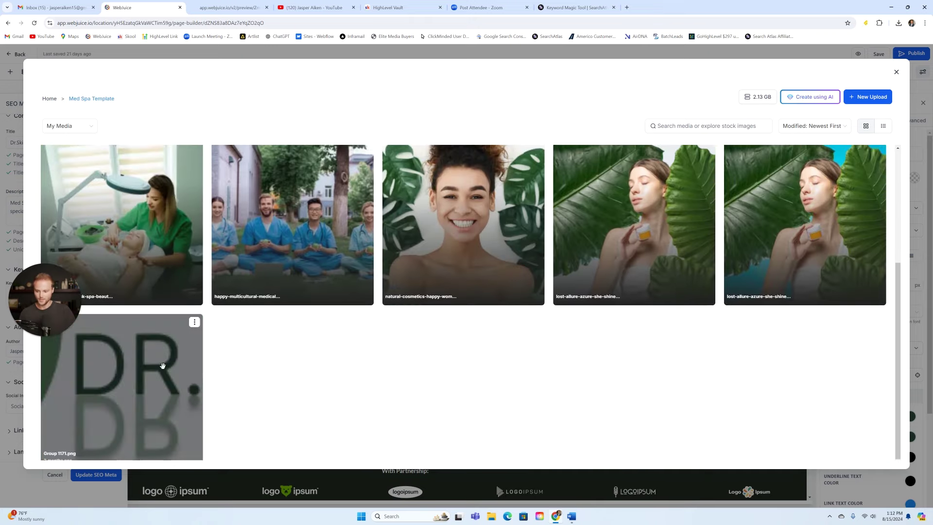
{"action": "left_click", "coordinate": [152, 369]}
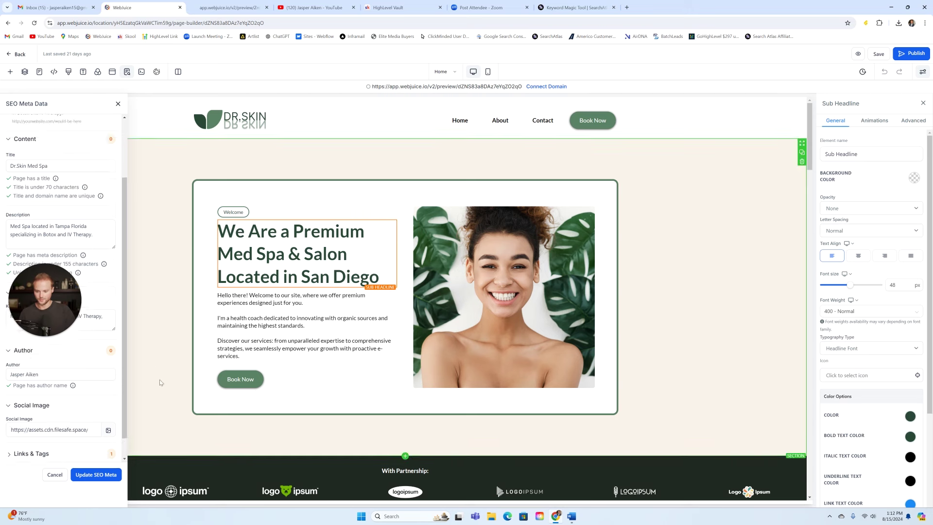
{"action": "left_click", "coordinate": [70, 406]}
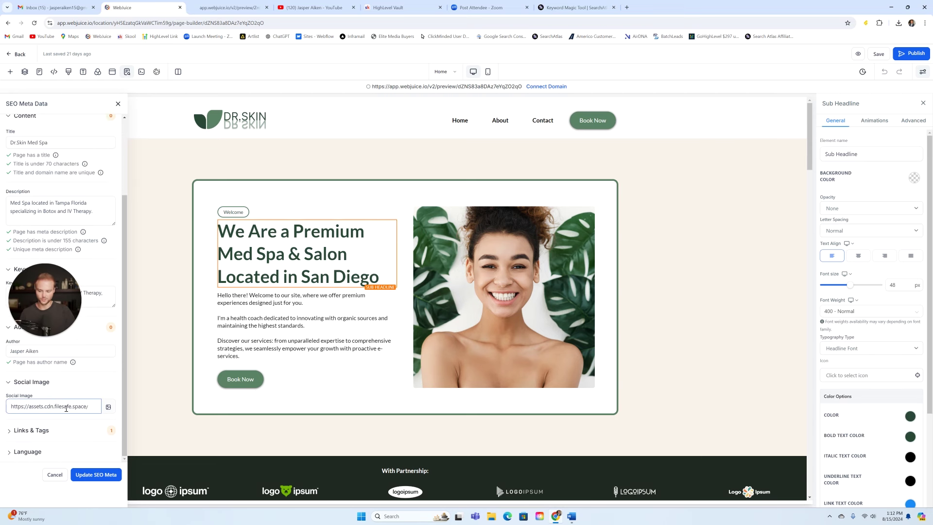
{"action": "scroll", "coordinate": [80, 417], "scroll_direction": "up", "scroll_amount": 2}
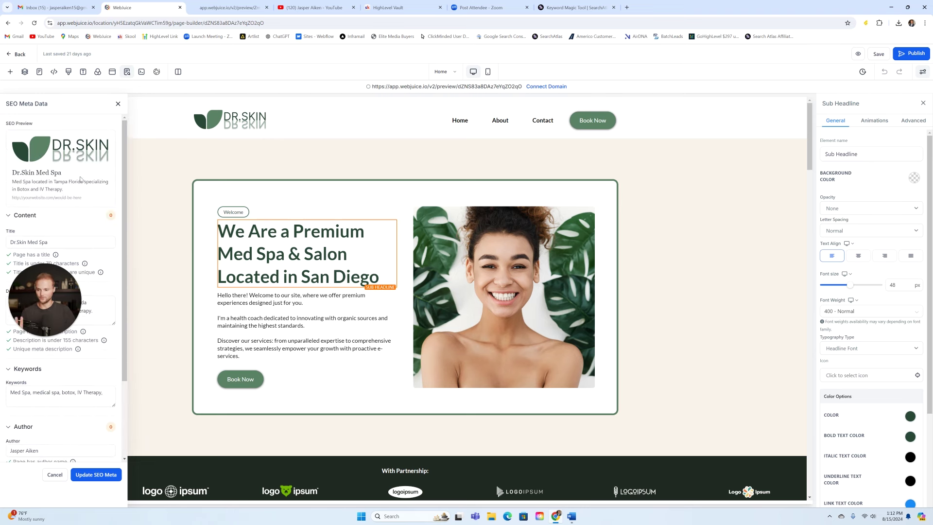
{"action": "scroll", "coordinate": [96, 237], "scroll_direction": "down", "scroll_amount": 2}
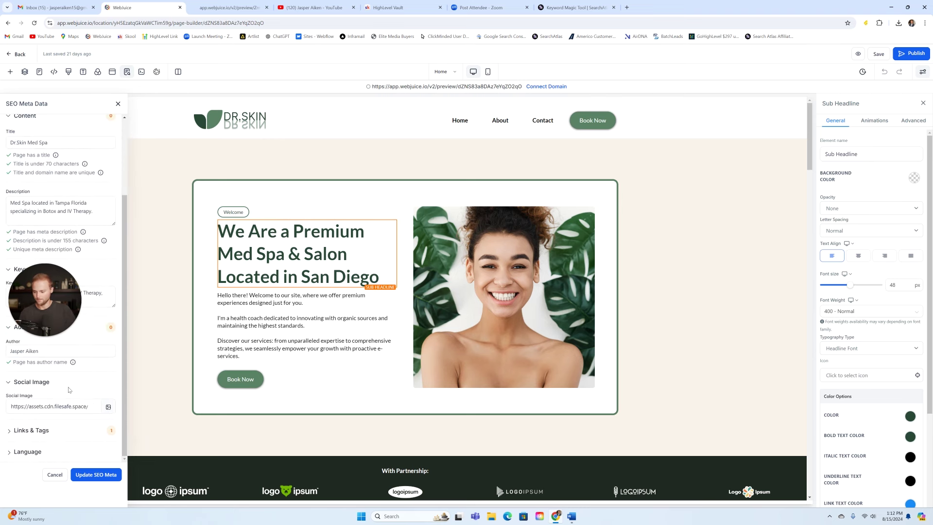
{"action": "left_click", "coordinate": [32, 431]}
{"action": "scroll", "coordinate": [62, 349], "scroll_direction": "down", "scroll_amount": 2}
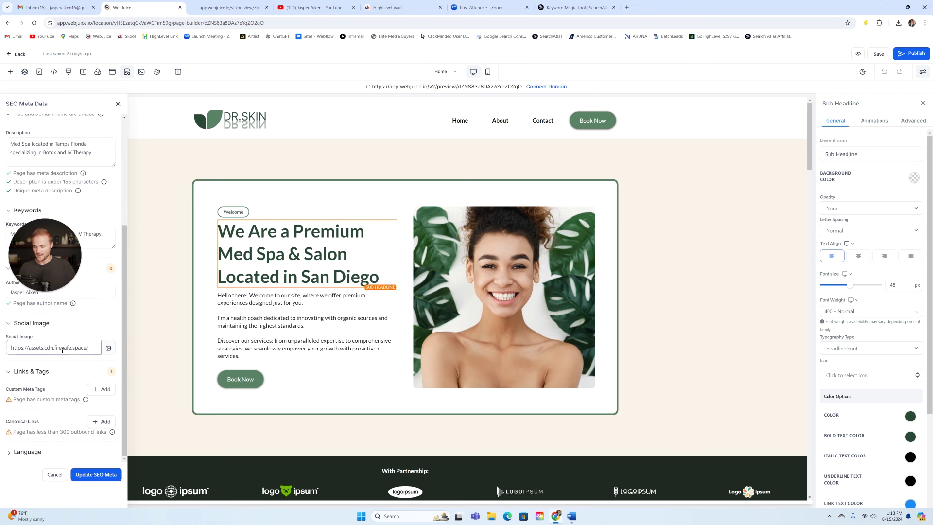
- Start adding a canonical link to the Home page
{"action": "left_click", "coordinate": [101, 421]}
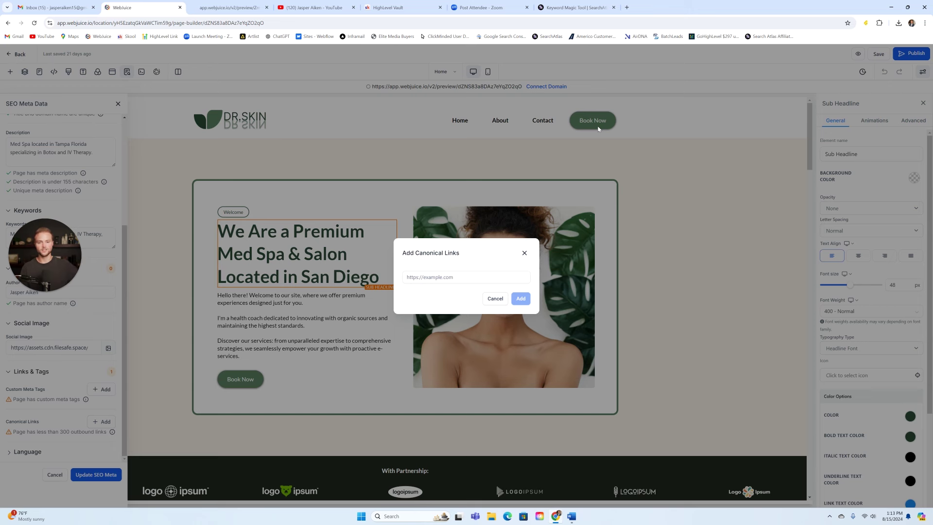
{"action": "left_click", "coordinate": [425, 275]}
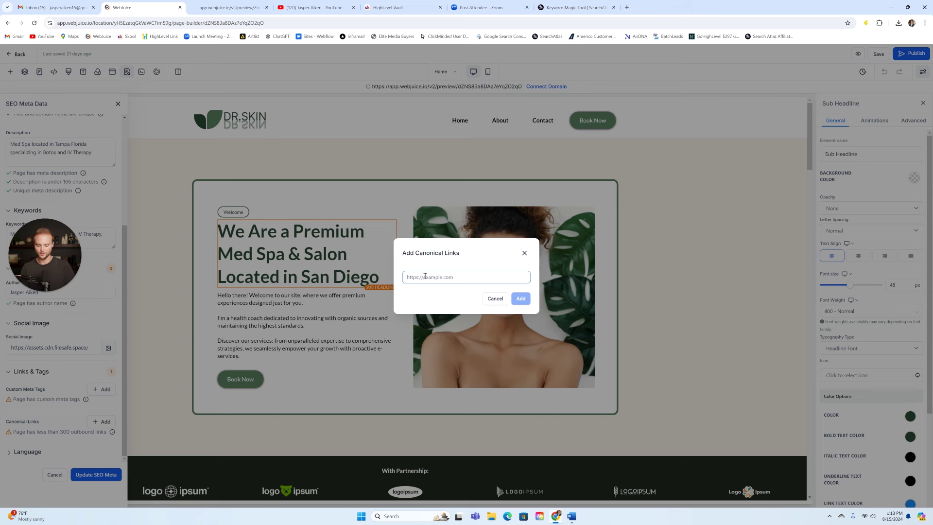
{"action": "type", "text": "https://drskin."}
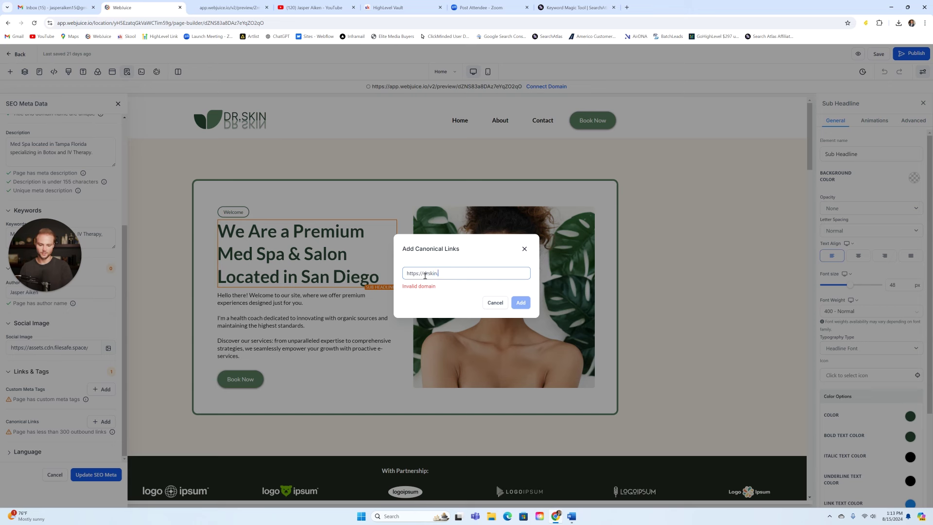
{"action": "type", "text": "om"}
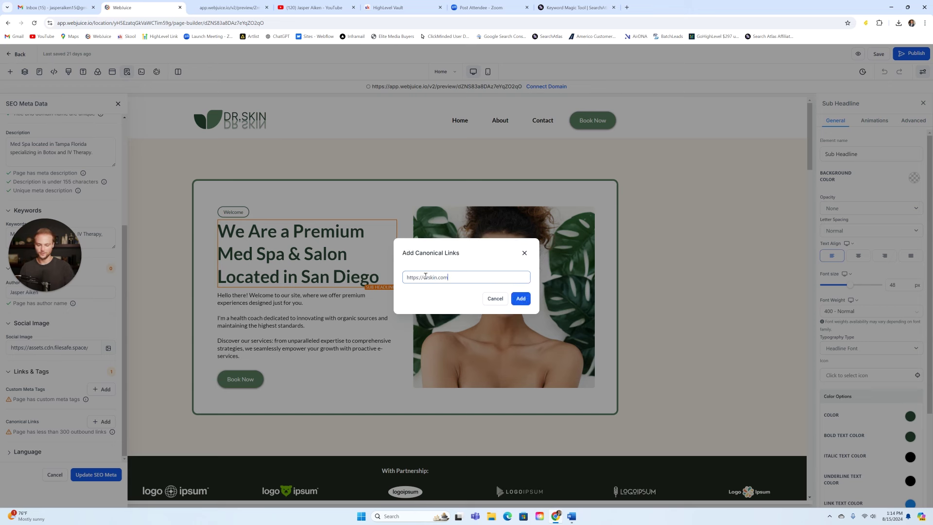
{"action": "left_click", "coordinate": [510, 298]}
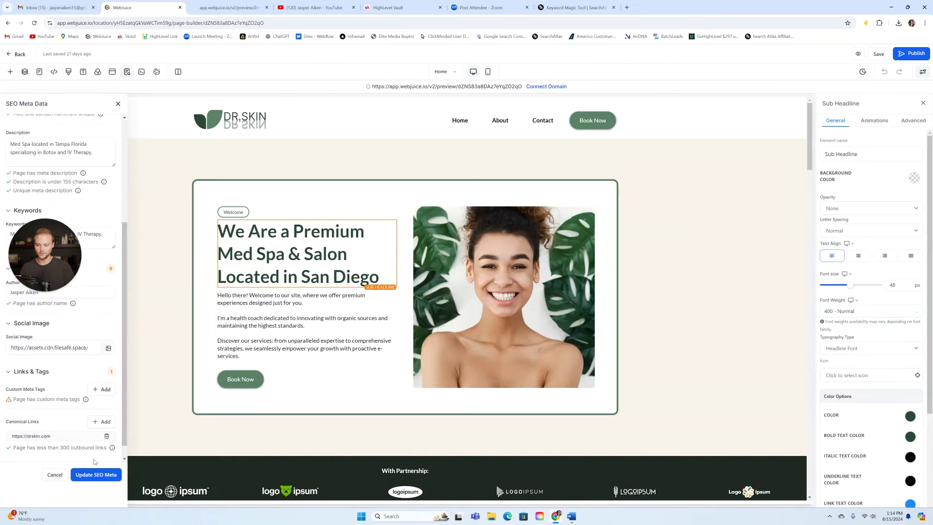
{"action": "left_click", "coordinate": [101, 421]}
{"action": "left_click", "coordinate": [440, 276]}
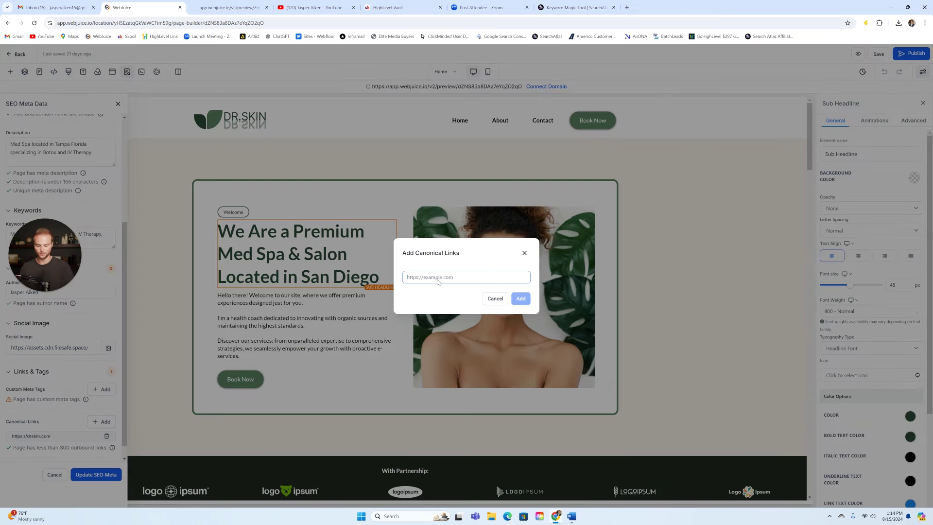
{"action": "type", "text": "https://drski"}
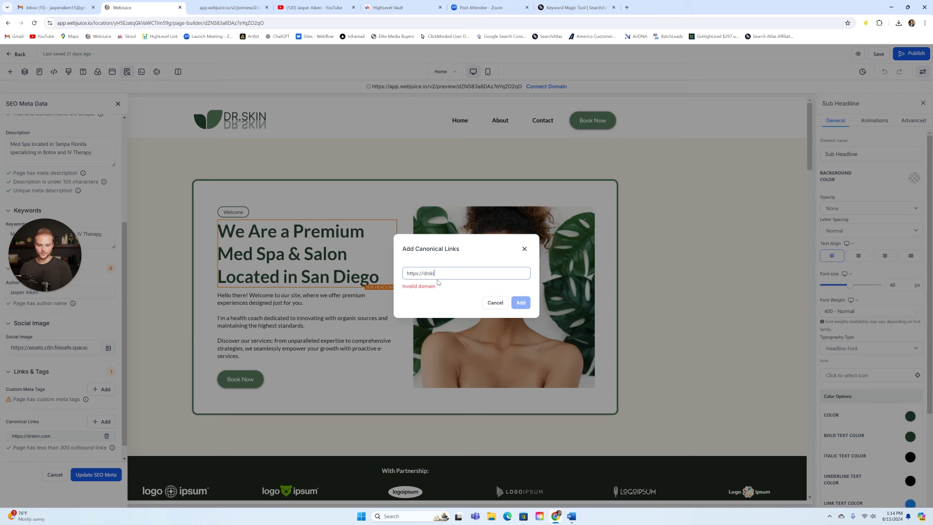
{"action": "type", "text": "n.com/a"}
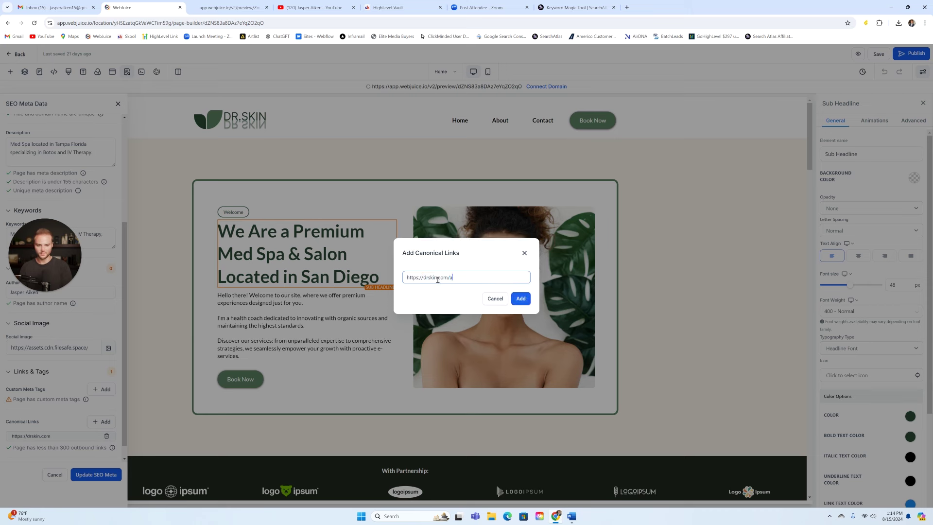
{"action": "type", "text": "bout"}
{"action": "left_click", "coordinate": [520, 298]}
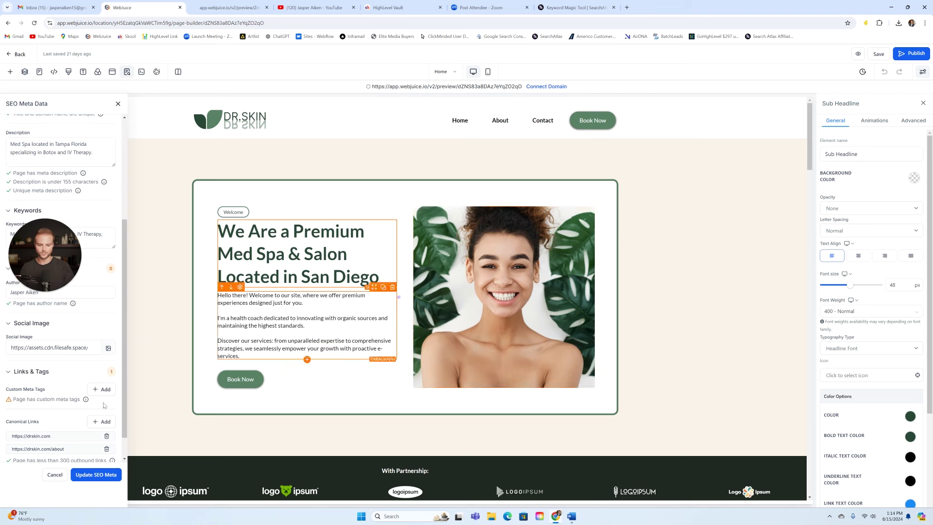
{"action": "left_click", "coordinate": [101, 421]}
{"action": "left_click", "coordinate": [431, 274]}
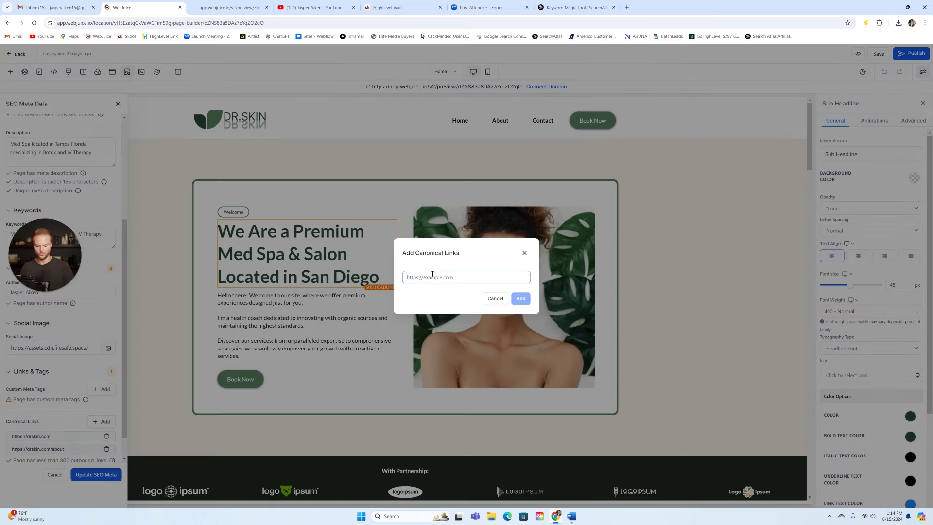
{"action": "type", "text": "ht"}
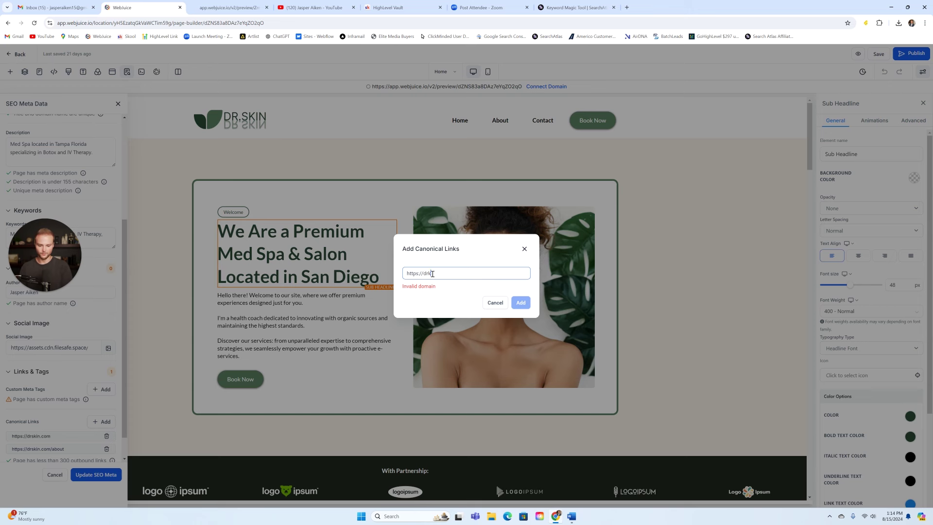
{"action": "type", "text": "tps://drskin.com/contact"}
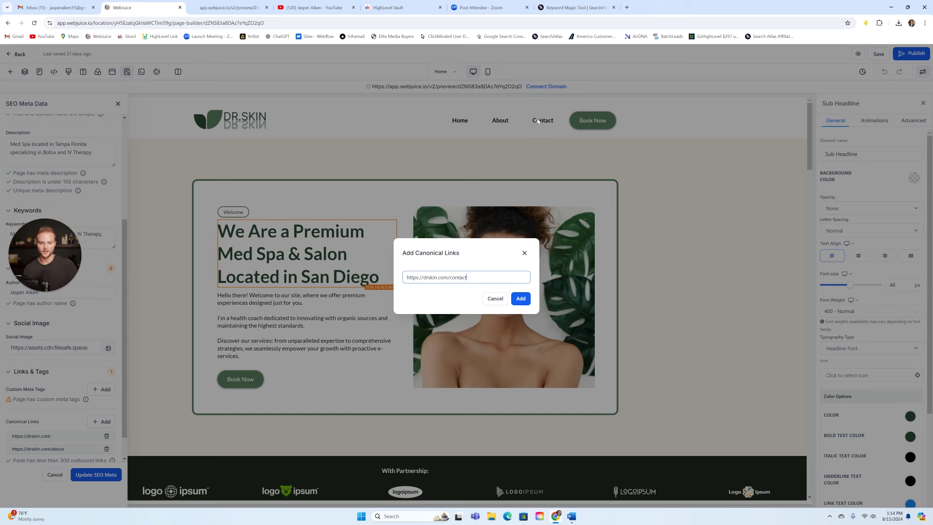
{"action": "left_click", "coordinate": [520, 299]}
{"action": "scroll", "coordinate": [78, 403], "scroll_direction": "down", "scroll_amount": 1}
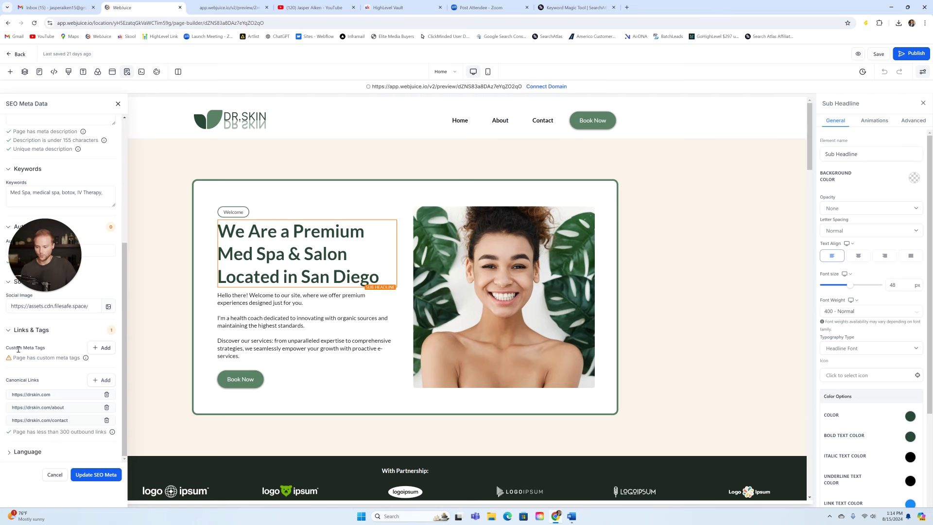
{"action": "left_click", "coordinate": [103, 347]}
- Add a custom meta tag named 'Med Spa' with content 'Med Spa'
{"action": "left_click", "coordinate": [525, 245]}
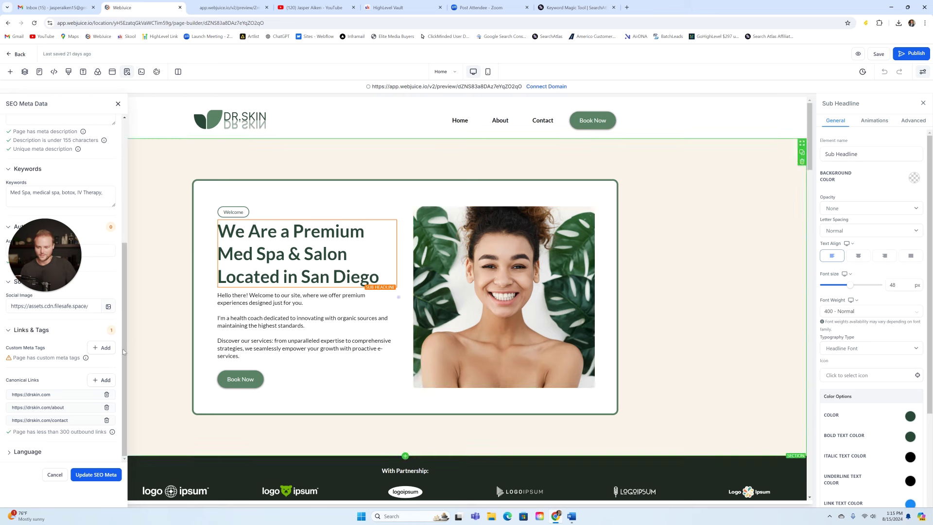
{"action": "mouse_move", "coordinate": [86, 359]}
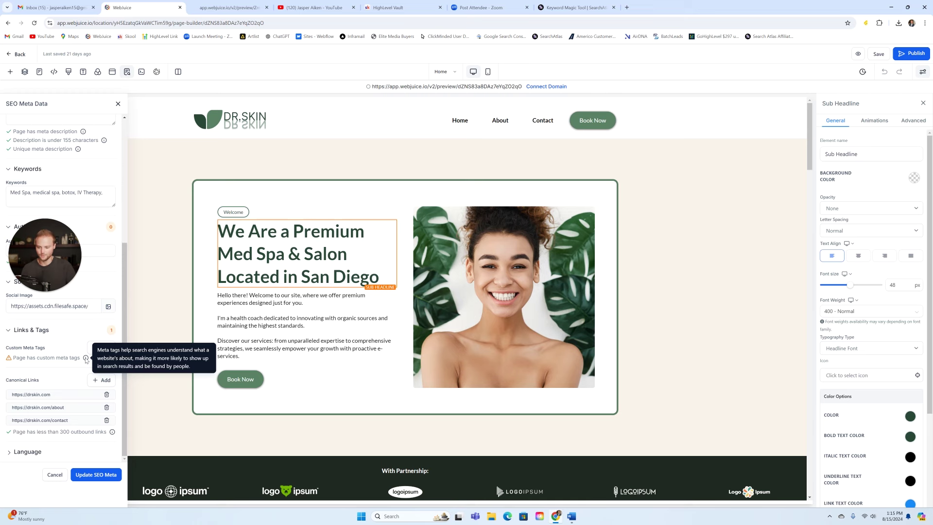
{"action": "left_click", "coordinate": [104, 348]}
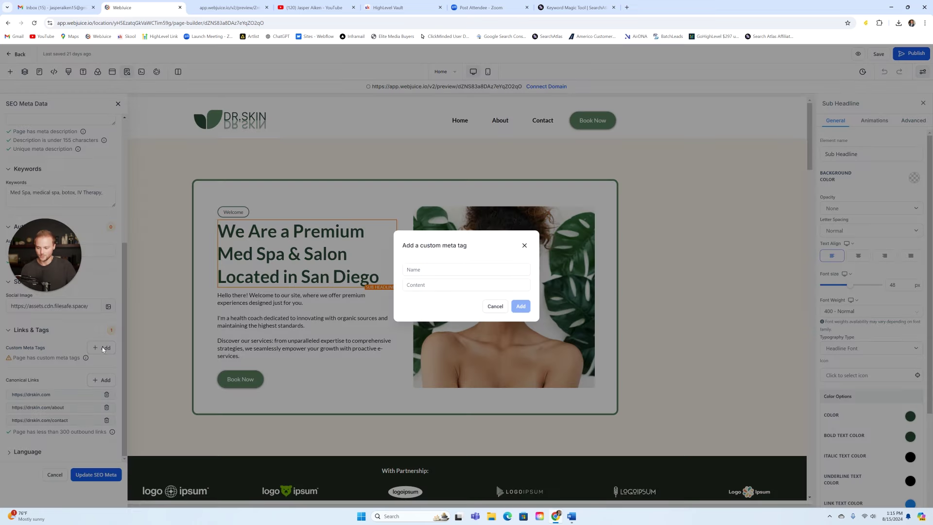
{"action": "left_click", "coordinate": [428, 269]}
{"action": "type", "text": "Med Spa"}
{"action": "left_click", "coordinate": [417, 285]}
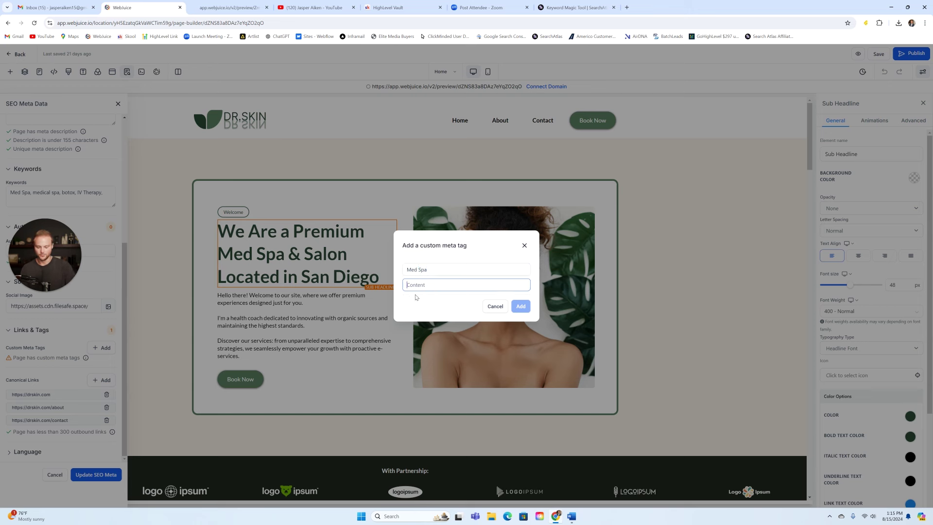
{"action": "type", "text": "Med"}
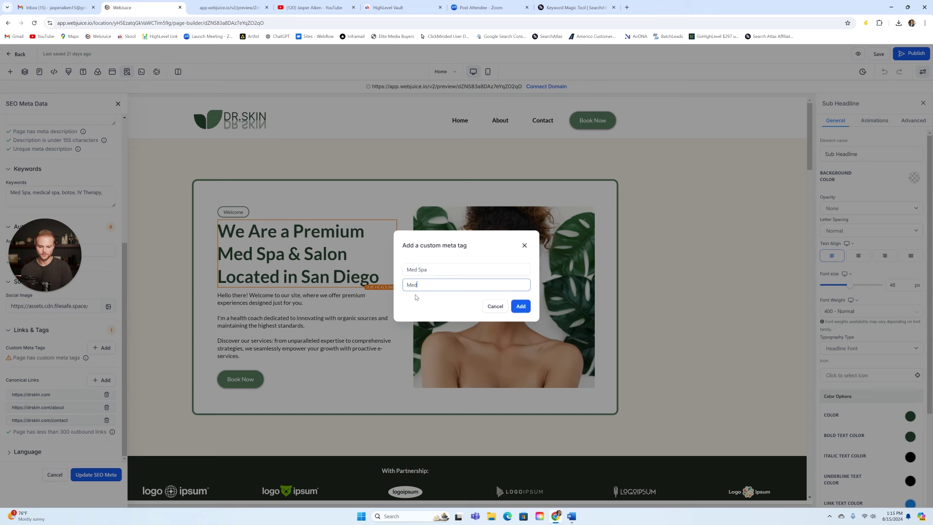
{"action": "type", "text": " Spa"}
{"action": "left_click", "coordinate": [520, 306]}
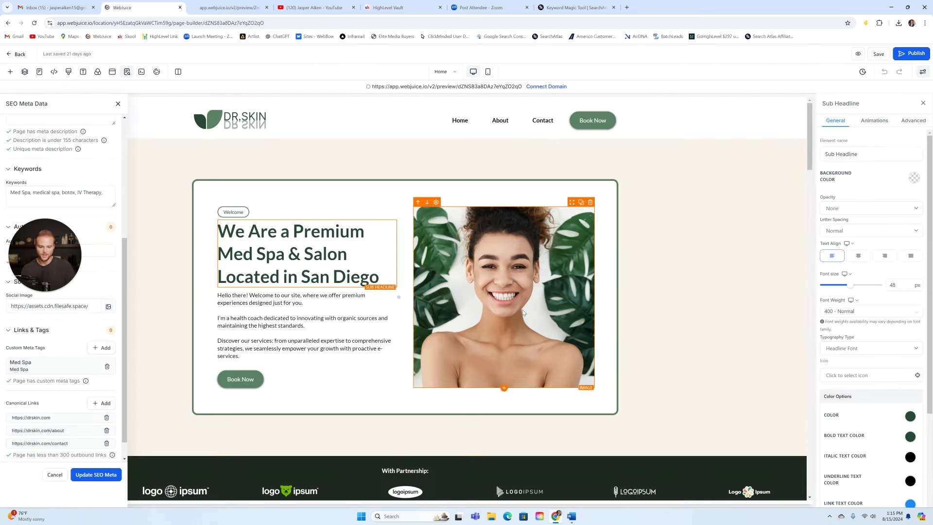
- Add a second custom meta tag named 'Medical Spa' with matching content
{"action": "left_click", "coordinate": [105, 345]}
{"action": "left_click", "coordinate": [435, 268]}
{"action": "type", "text": "Medical Spa"}
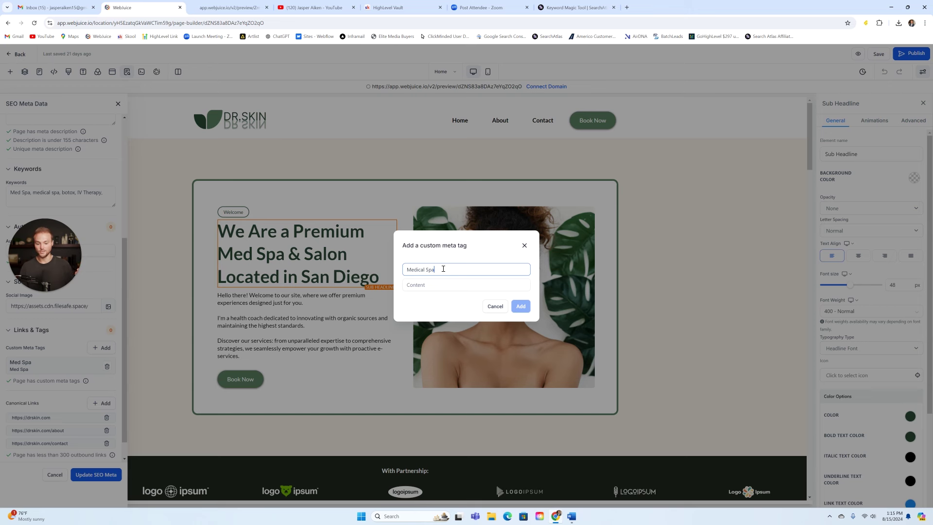
{"action": "left_click", "coordinate": [436, 284]}
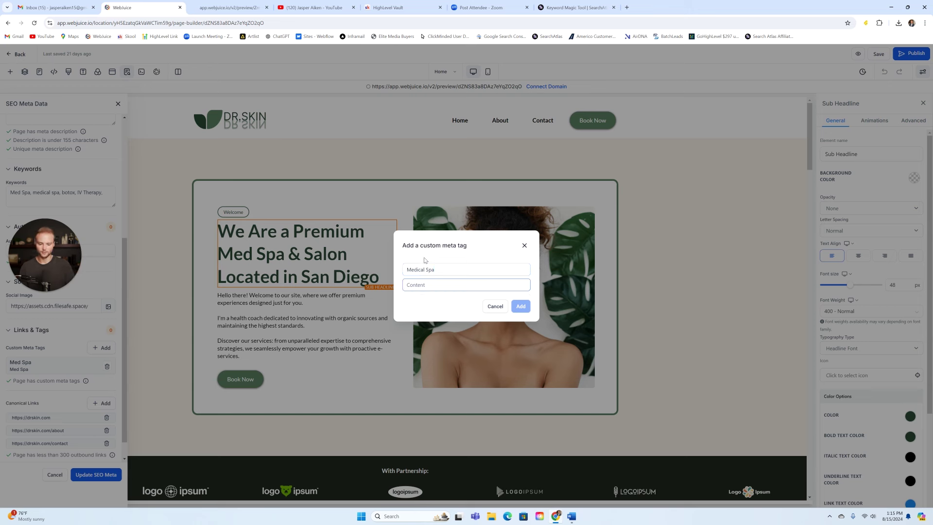
{"action": "type", "text": "Medical Spa"}
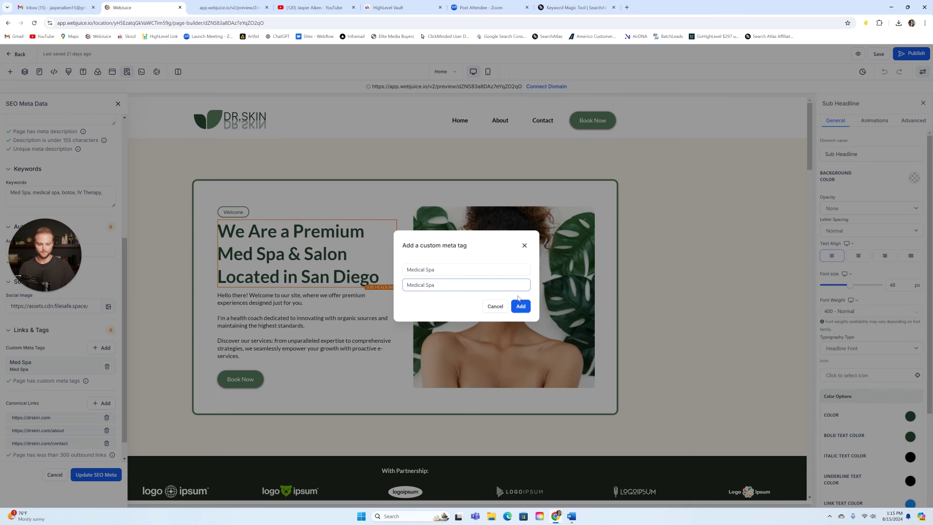
{"action": "left_click", "coordinate": [520, 306]}
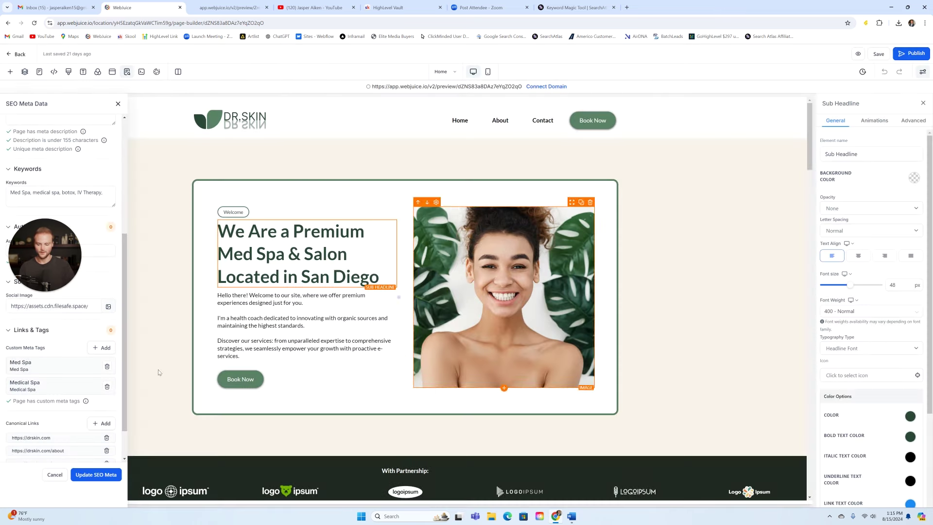
{"action": "scroll", "coordinate": [37, 368], "scroll_direction": "down", "scroll_amount": 2}
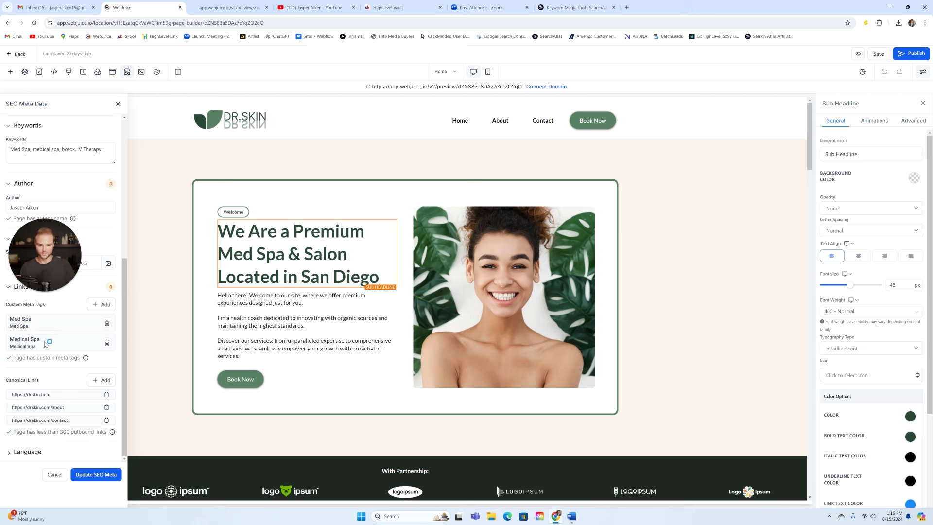
- Keep the Home page's SEO language as en - English and show the list of site pages
{"action": "left_click", "coordinate": [19, 451]}
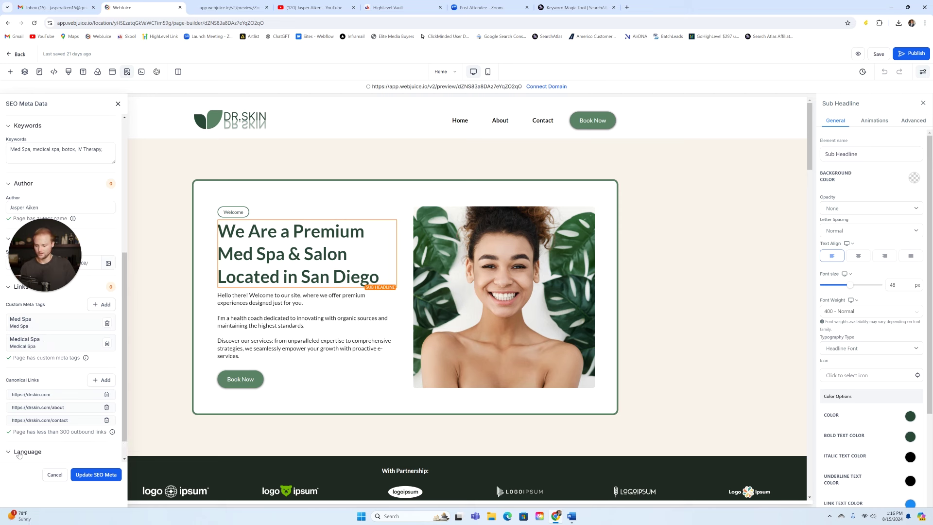
{"action": "scroll", "coordinate": [39, 447], "scroll_direction": "down", "scroll_amount": 1}
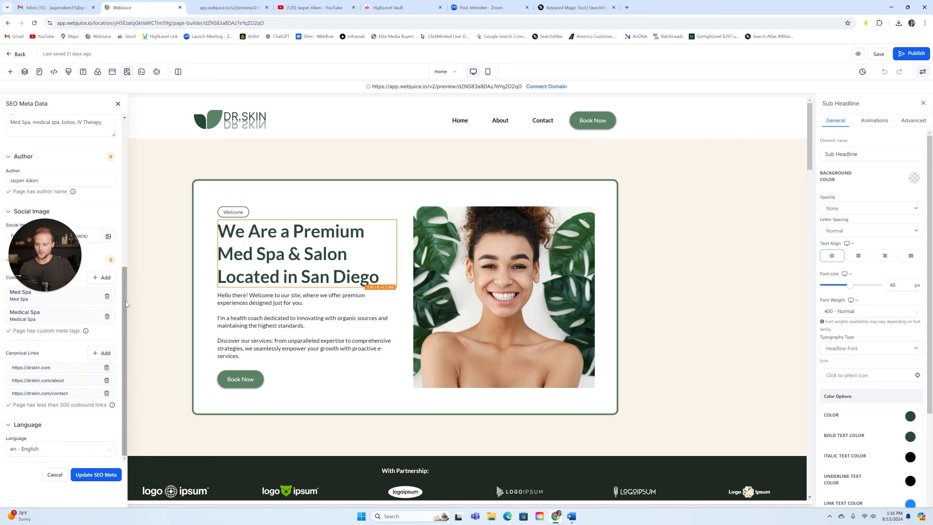
{"action": "left_click", "coordinate": [80, 448]}
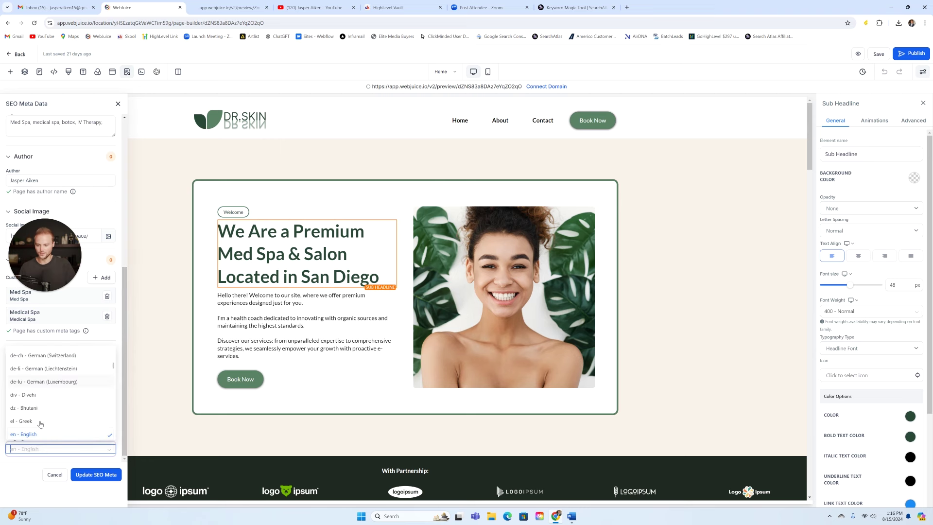
{"action": "left_click", "coordinate": [403, 445]}
{"action": "left_click_drag", "start_coordinate": [122, 305], "coordinate": [123, 283]}
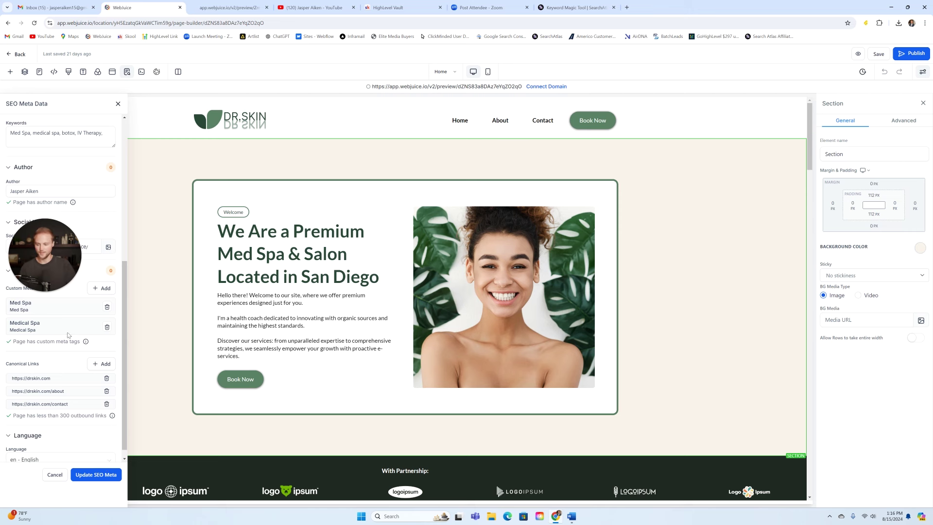
{"action": "left_click", "coordinate": [39, 72]}
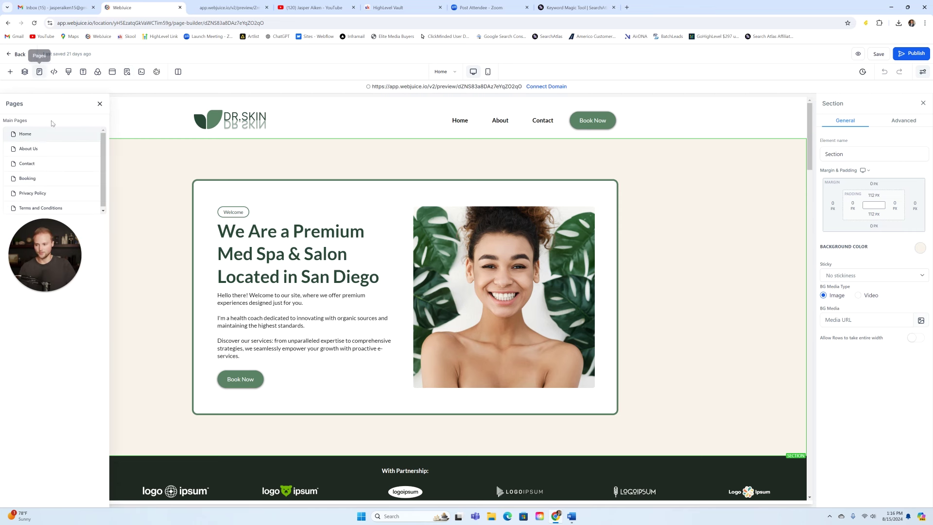
- Close the Pages panel, then review and close the SEO Meta Data panel to free the editor
{"action": "left_click", "coordinate": [99, 104]}
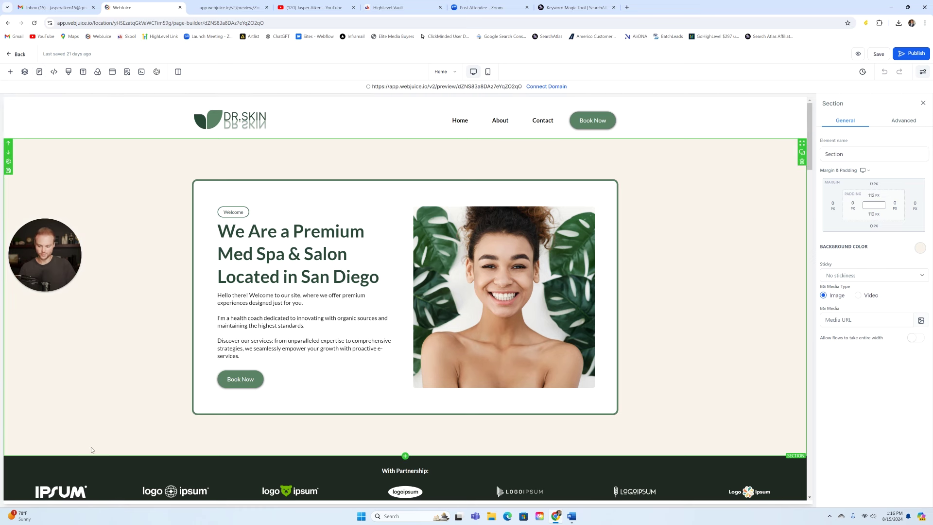
{"action": "left_click", "coordinate": [126, 72]}
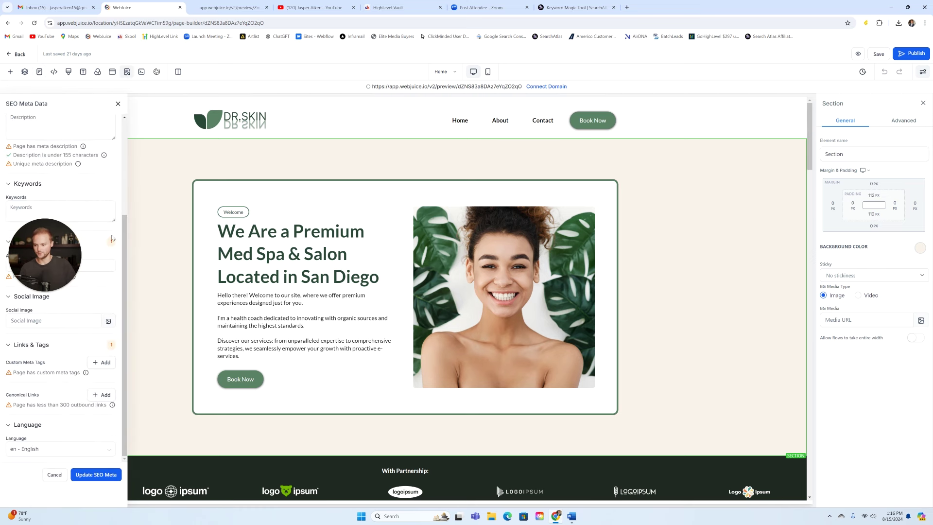
{"action": "left_click_drag", "start_coordinate": [124, 228], "coordinate": [130, 433]}
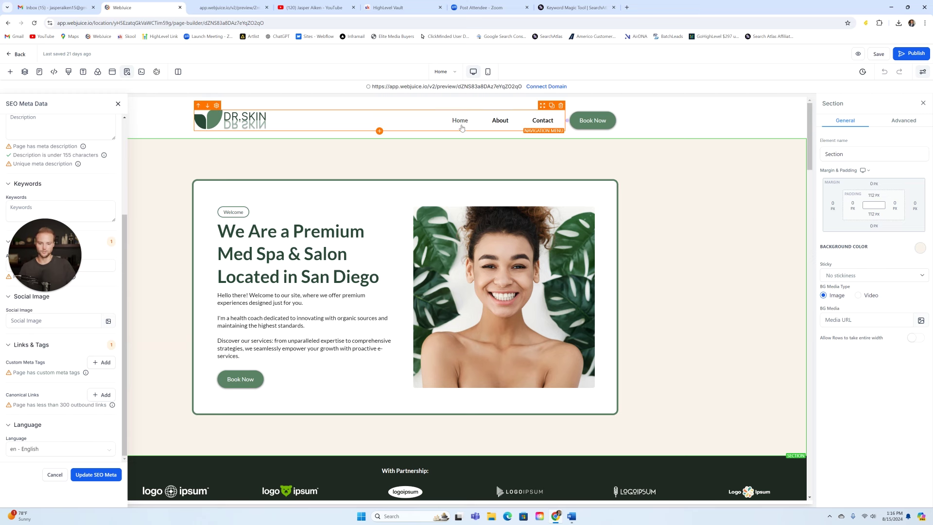
{"action": "left_click_drag", "start_coordinate": [130, 234], "coordinate": [130, 124]}
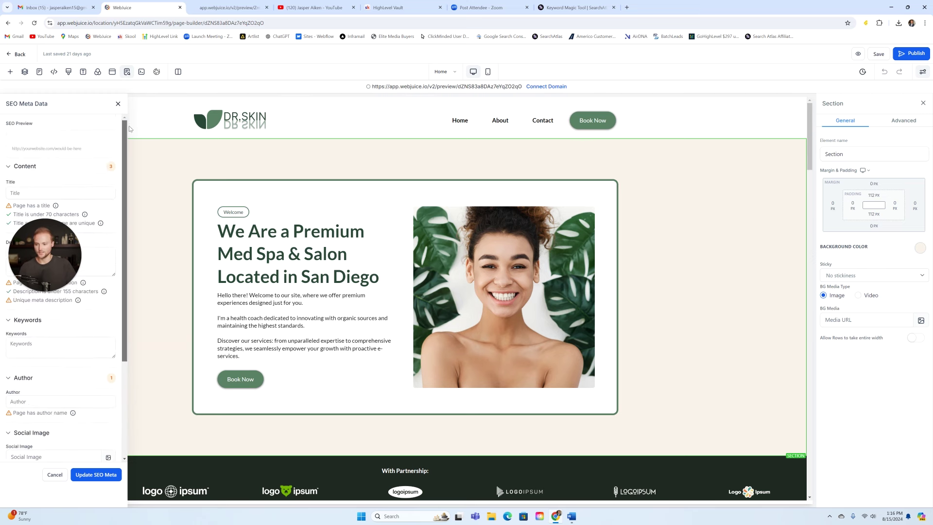
{"action": "left_click", "coordinate": [127, 71]}
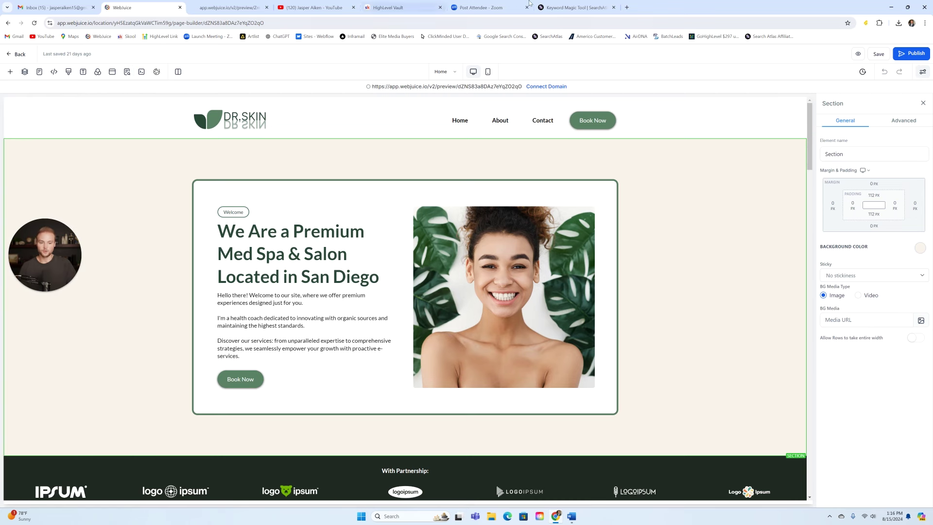
- From the Keyword Magic Tool tab, go via the SearchAtlas Home dashboard to OTTO SEO Automation
{"action": "left_click", "coordinate": [574, 6]}
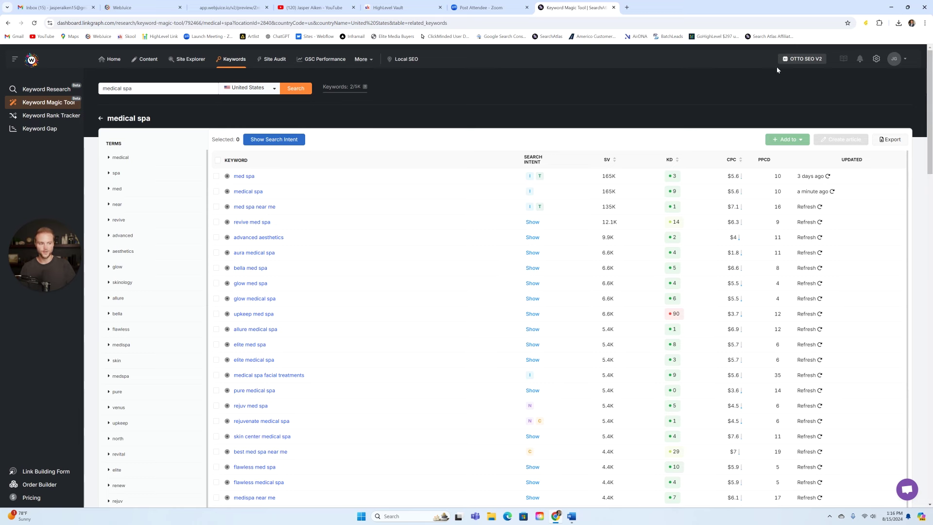
{"action": "left_click", "coordinate": [112, 58]}
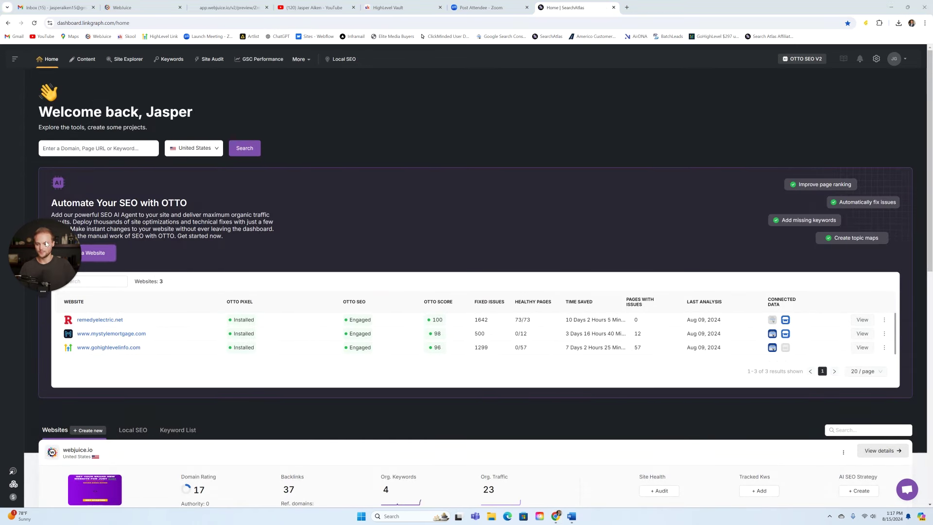
{"action": "left_click_drag", "start_coordinate": [46, 244], "coordinate": [47, 280]}
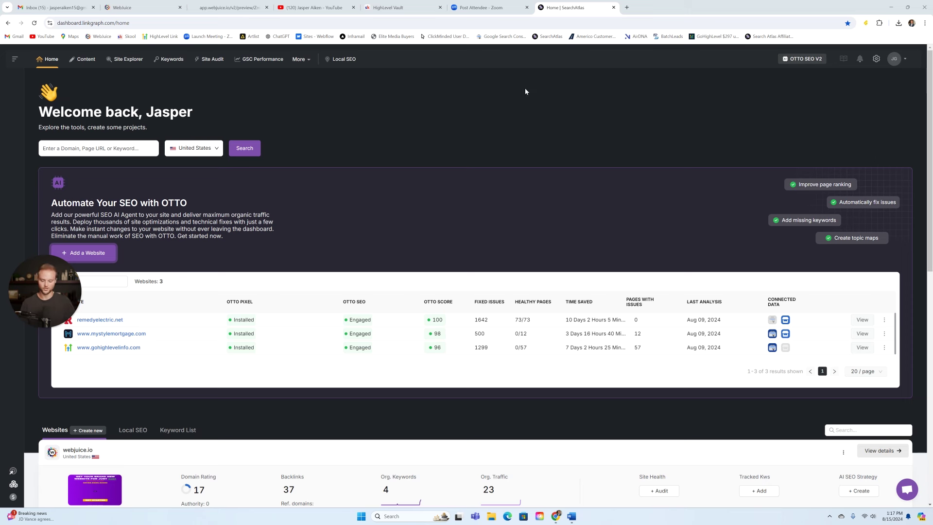
{"action": "left_click", "coordinate": [801, 61]}
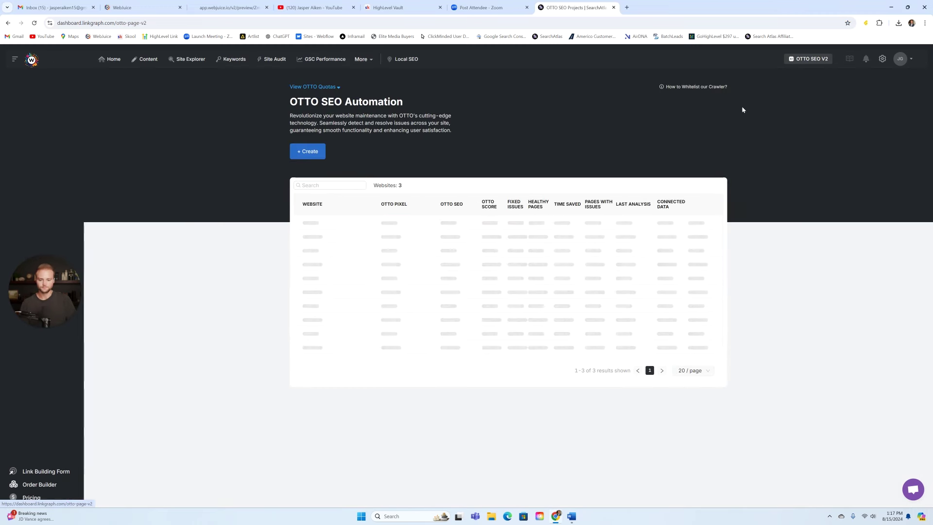
- Cancel a first add-site attempt, glance at Site Audit, and return to the OTTO projects
{"action": "left_click", "coordinate": [307, 151]}
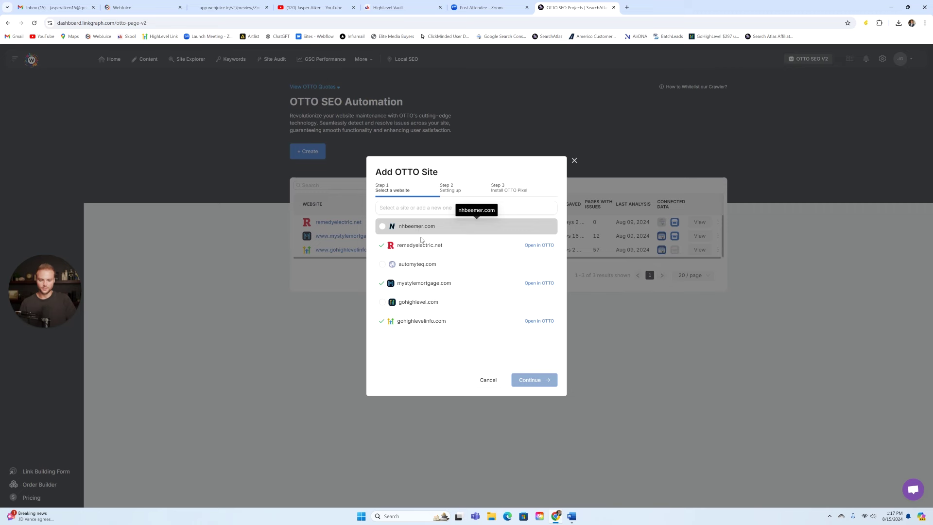
{"action": "left_click", "coordinate": [574, 161]}
{"action": "left_click", "coordinate": [274, 58]}
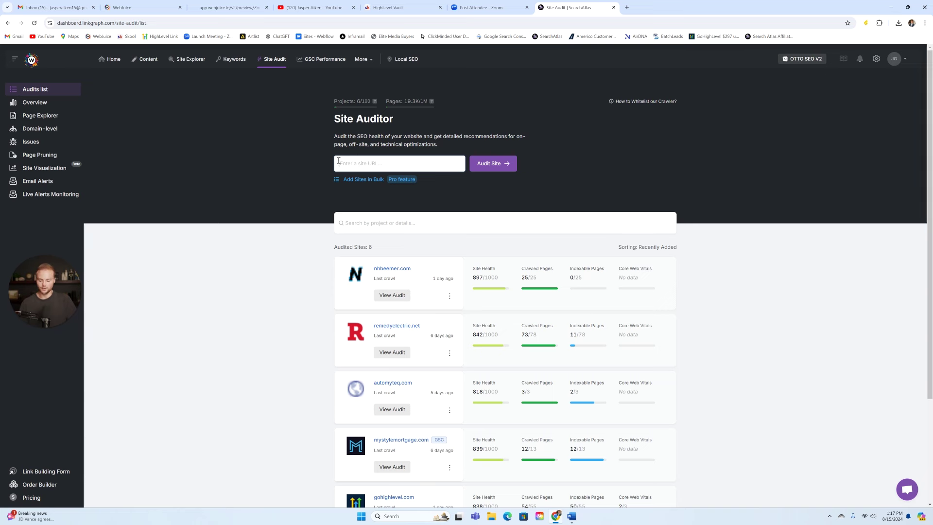
{"action": "scroll", "coordinate": [422, 201], "scroll_direction": "down", "scroll_amount": 2}
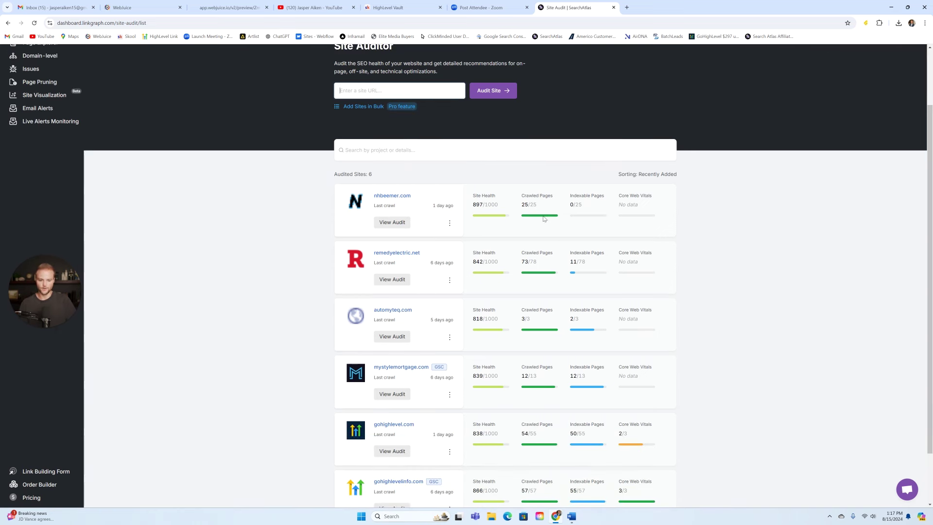
{"action": "scroll", "coordinate": [539, 204], "scroll_direction": "up", "scroll_amount": 2}
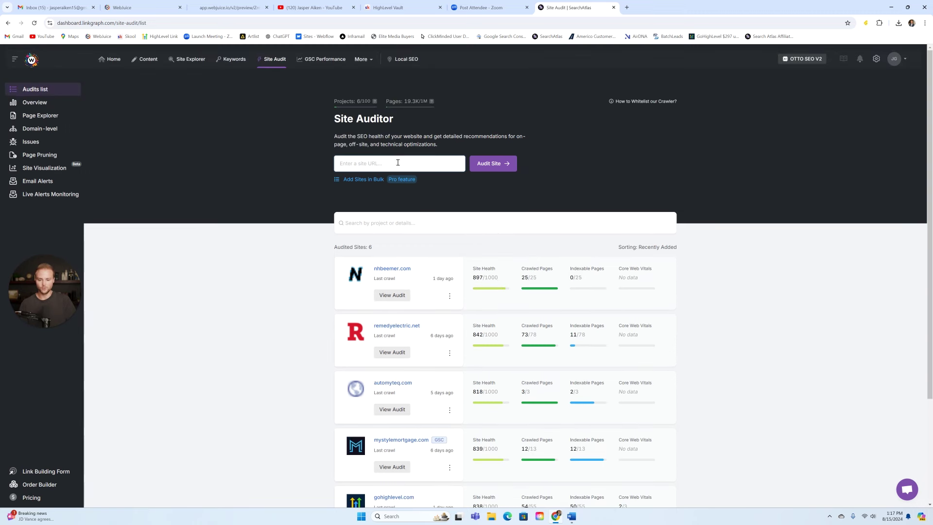
{"action": "left_click", "coordinate": [793, 61]}
- Add nhbeemer.com as a new OTTO site and continue to the pixel install step
{"action": "left_click", "coordinate": [307, 151]}
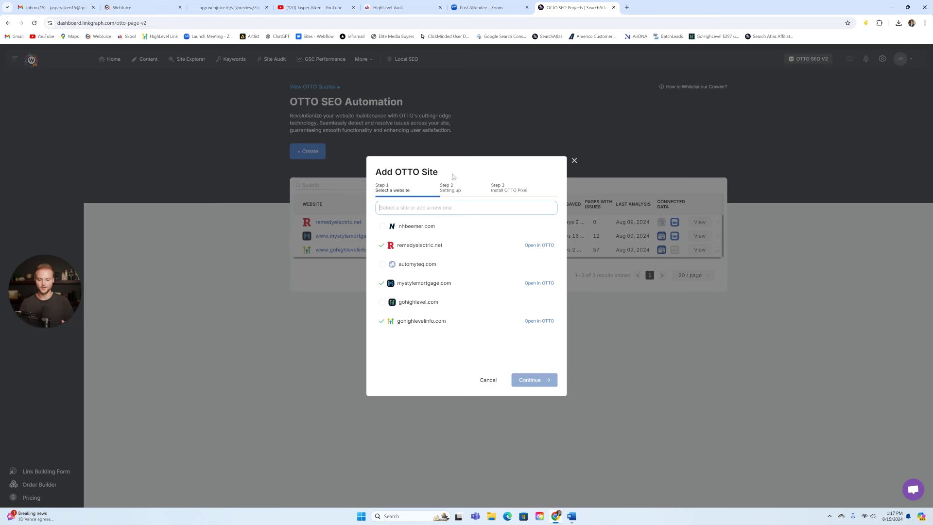
{"action": "left_click", "coordinate": [422, 201]}
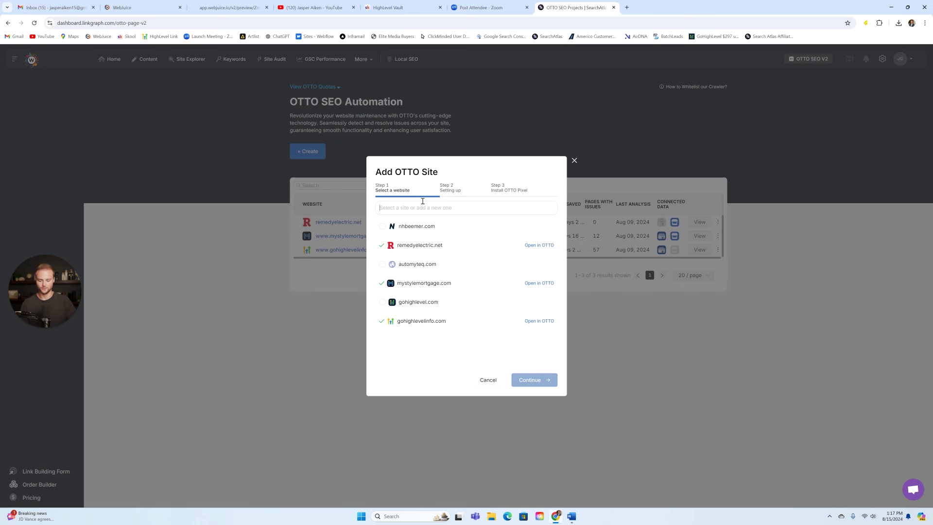
{"action": "left_click", "coordinate": [419, 202]}
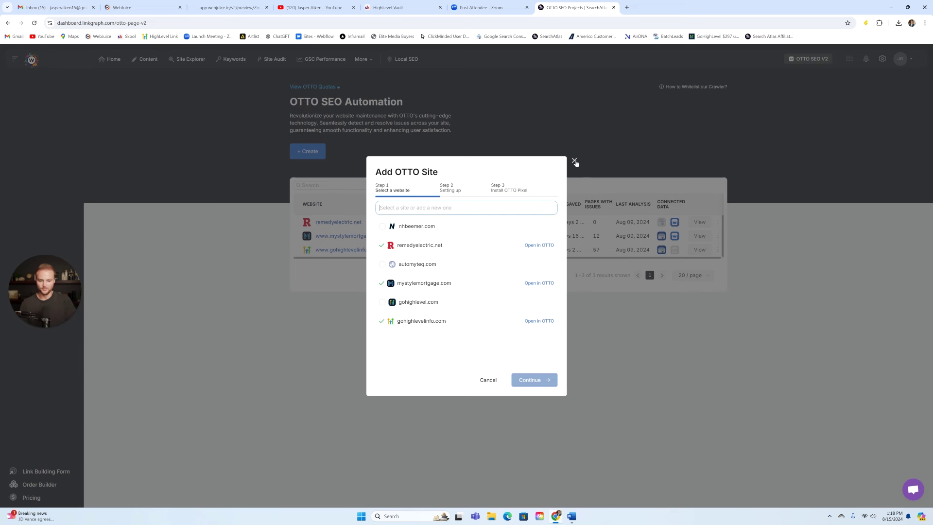
{"action": "left_click", "coordinate": [476, 226]}
{"action": "left_click", "coordinate": [536, 380]}
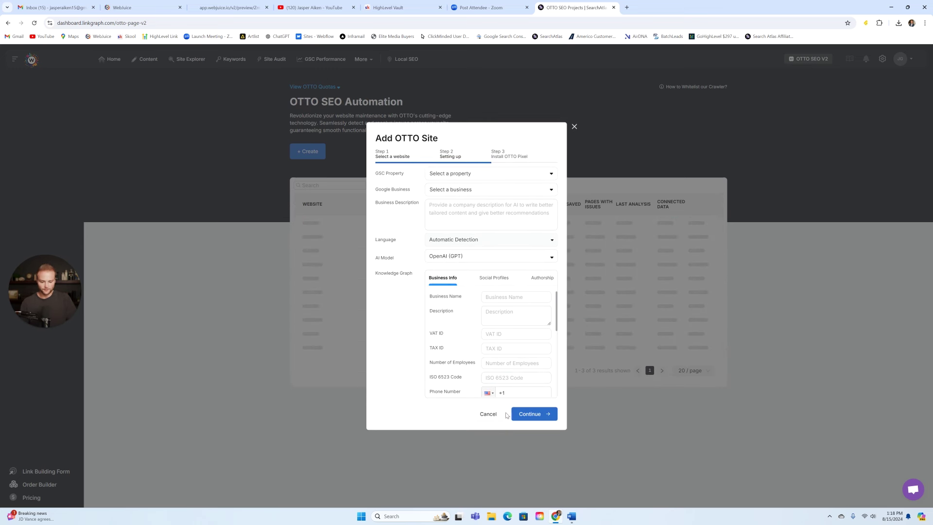
{"action": "left_click", "coordinate": [533, 413]}
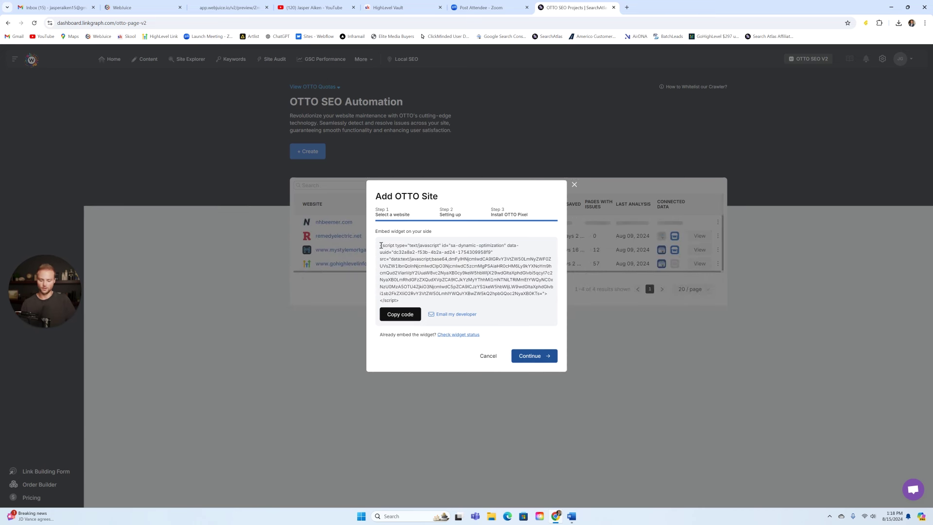
- Copy the OTTO pixel install code and close the dialog, returning to Webjuice
{"action": "left_click", "coordinate": [401, 316]}
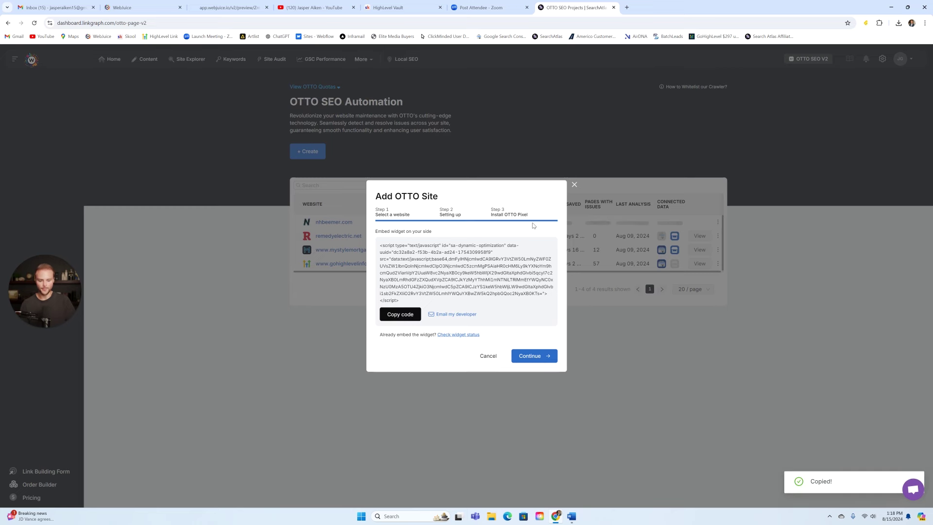
{"action": "left_click", "coordinate": [575, 185]}
{"action": "left_click", "coordinate": [136, 7]}
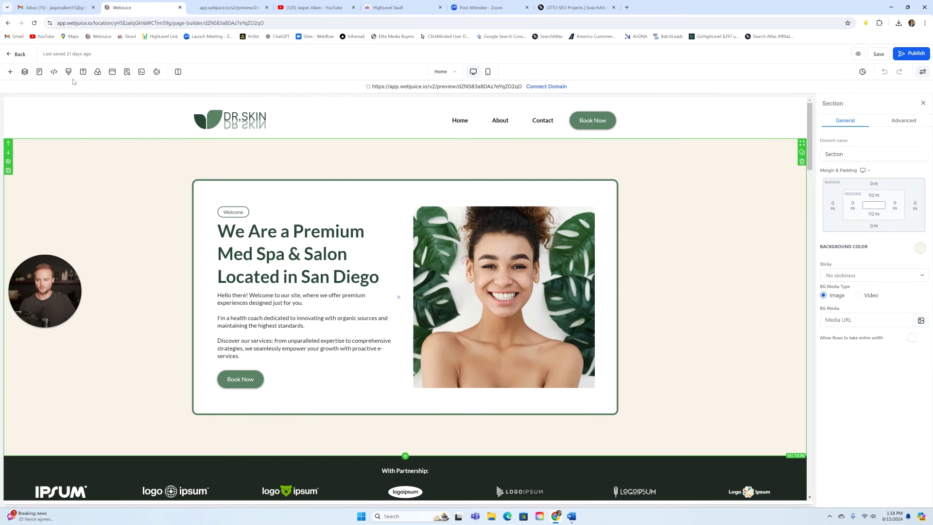
- Paste the OTTO pixel script into the Med Spa Template's Head tracking code and save the settings
{"action": "left_click", "coordinate": [20, 54]}
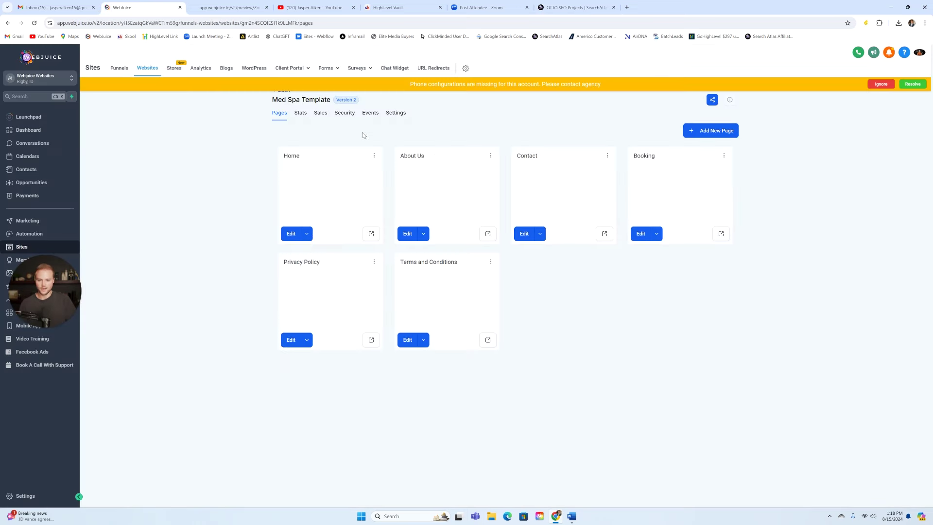
{"action": "left_click", "coordinate": [875, 83]}
{"action": "left_click", "coordinate": [396, 113]}
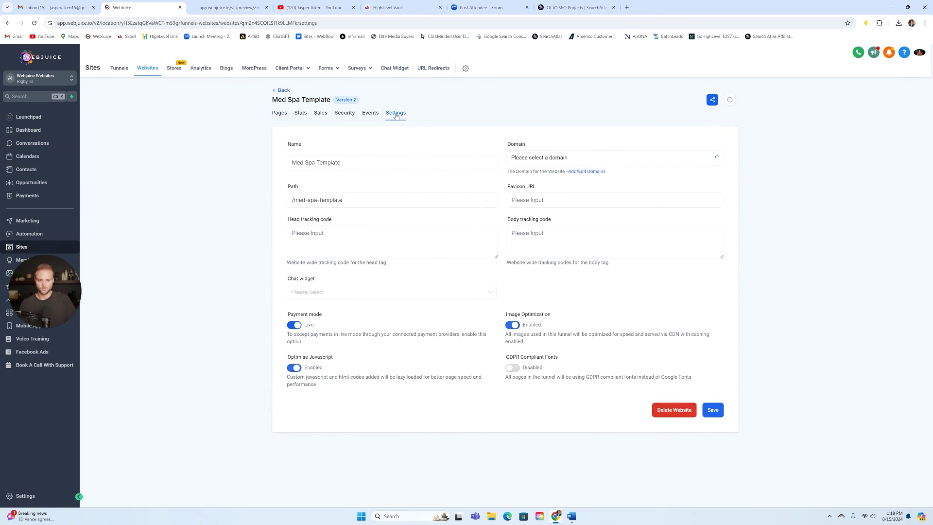
{"action": "left_click", "coordinate": [324, 233]}
{"action": "key", "text": "ctrl+v"}
{"action": "scroll", "coordinate": [375, 249], "scroll_direction": "up", "scroll_amount": 3}
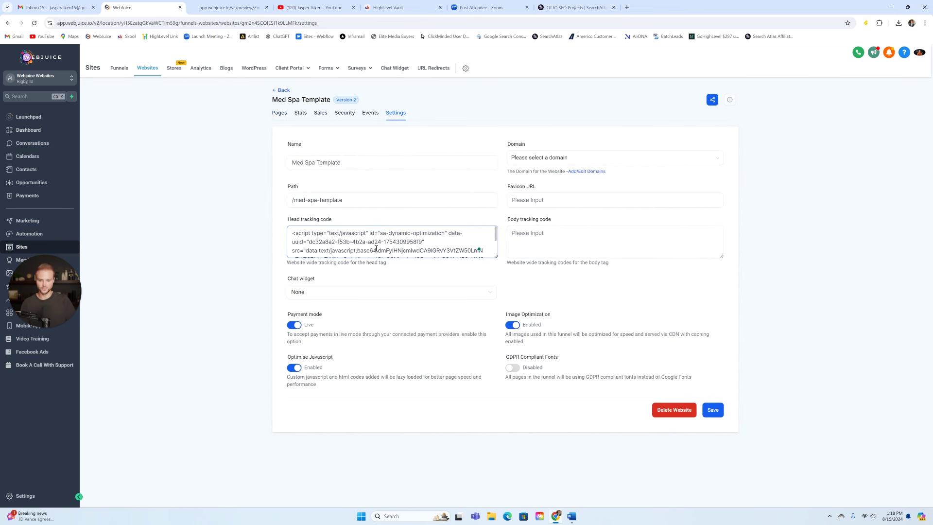
{"action": "left_click", "coordinate": [713, 409]}
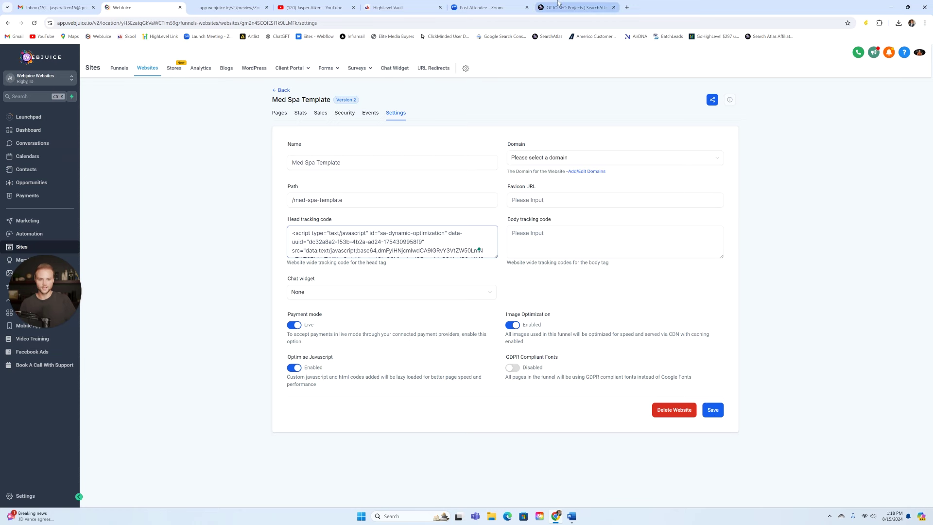
{"action": "left_click", "coordinate": [575, 7]}
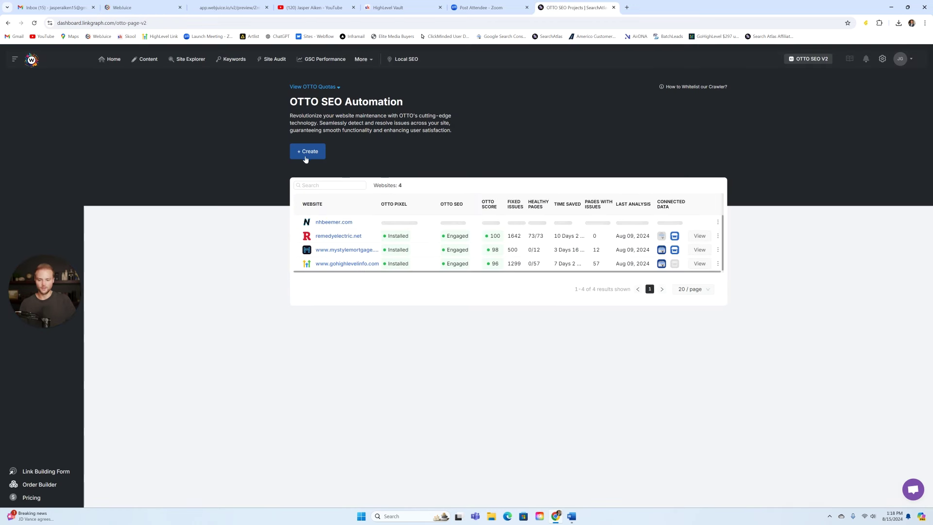
- Review the nhbeemer.com OTTO project and the Remedyelectric project's Title Tags issues, then return to Webjuice
{"action": "left_click", "coordinate": [327, 223]}
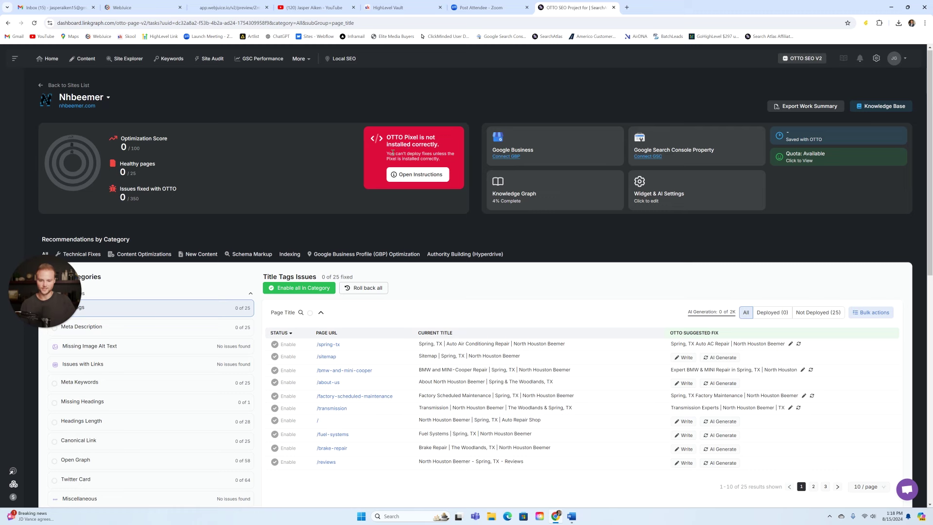
{"action": "left_click", "coordinate": [810, 59]}
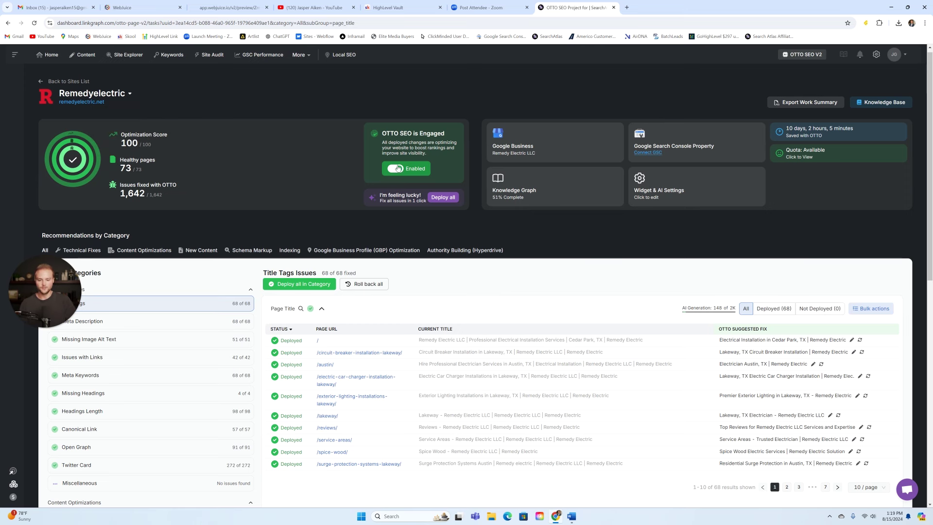
{"action": "scroll", "coordinate": [417, 210], "scroll_direction": "down", "scroll_amount": 1}
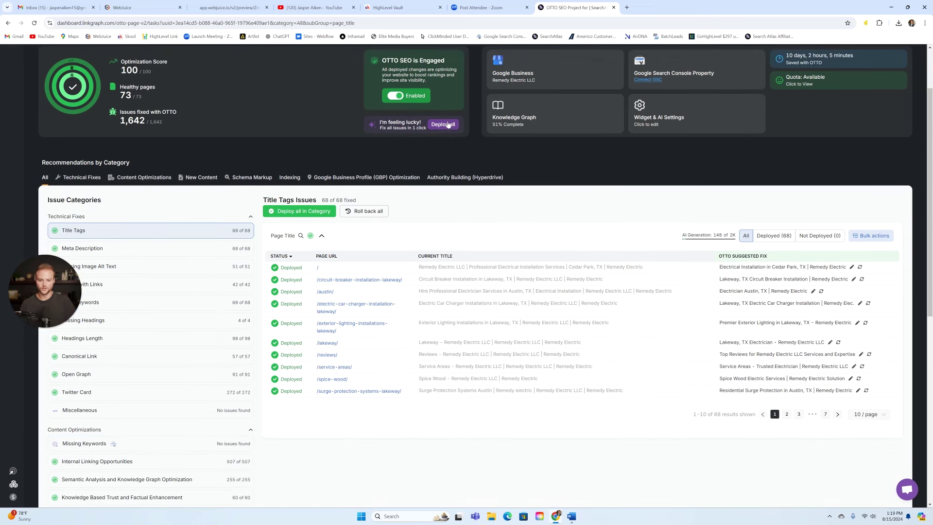
{"action": "scroll", "coordinate": [362, 184], "scroll_direction": "down", "scroll_amount": 2}
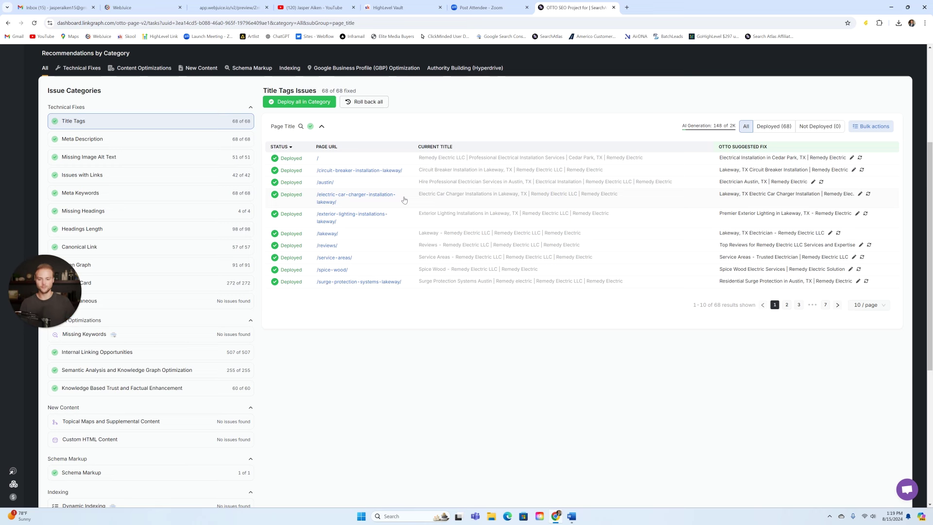
{"action": "key", "text": "ctrl+2"}
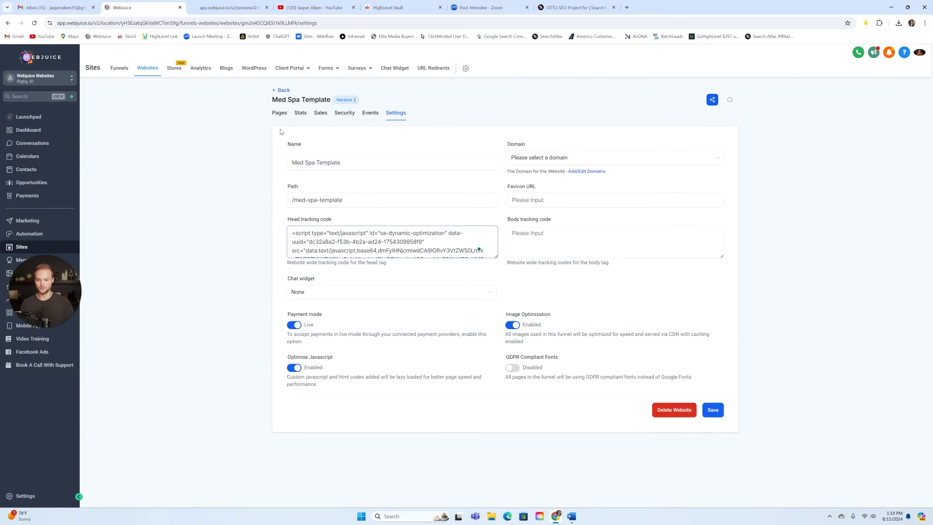
- Open the Barber Shop Template's pages, then view the Remedyelectric OTTO project with score 100
{"action": "left_click", "coordinate": [284, 90]}
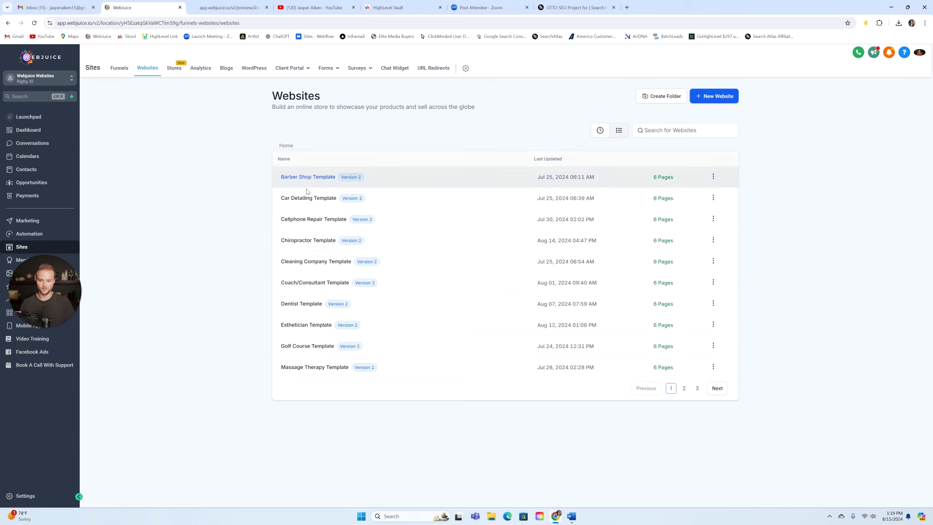
{"action": "left_click", "coordinate": [316, 179]}
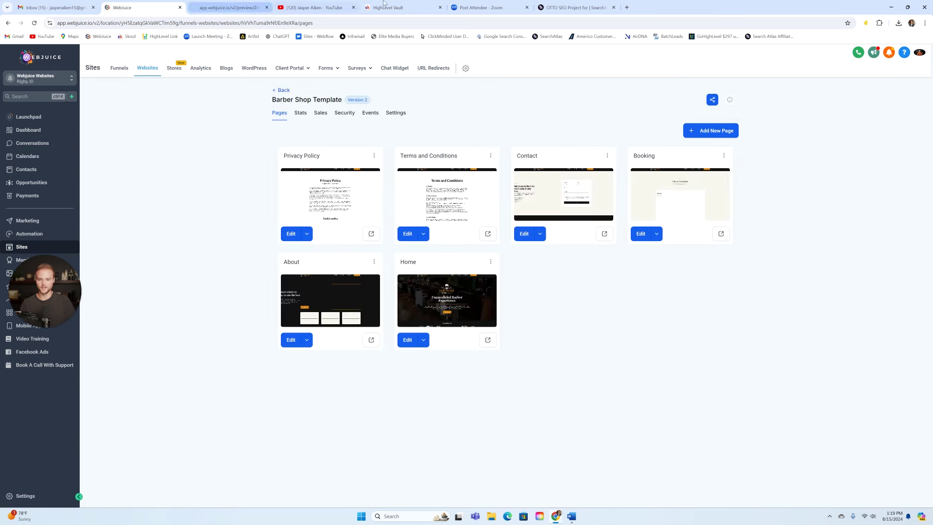
{"action": "left_click", "coordinate": [576, 7]}
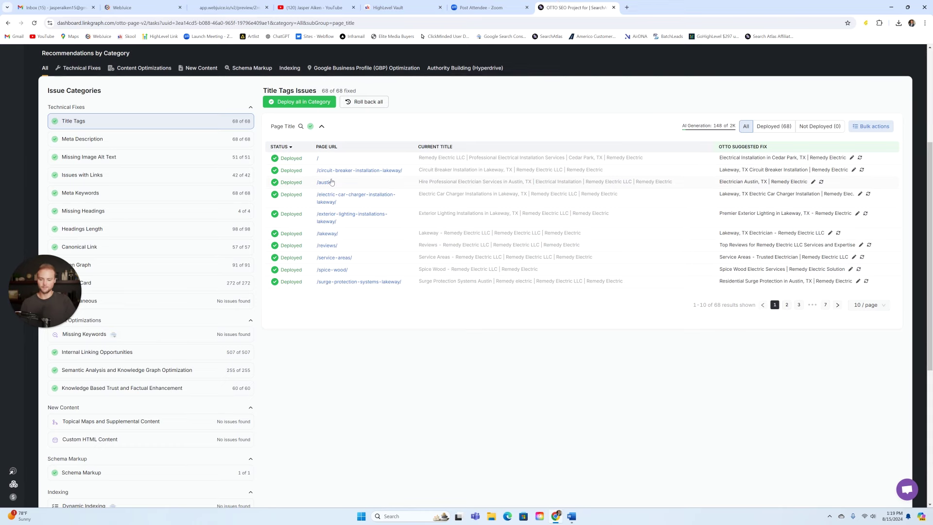
{"action": "scroll", "coordinate": [333, 171], "scroll_direction": "down", "scroll_amount": 3}
{"action": "scroll", "coordinate": [347, 168], "scroll_direction": "up", "scroll_amount": 6}
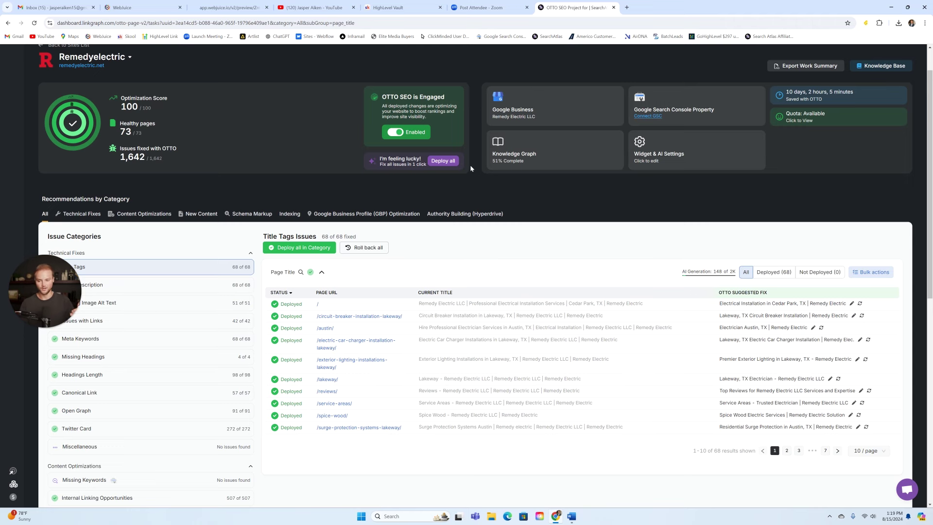
{"action": "scroll", "coordinate": [470, 165], "scroll_direction": "down", "scroll_amount": 3}
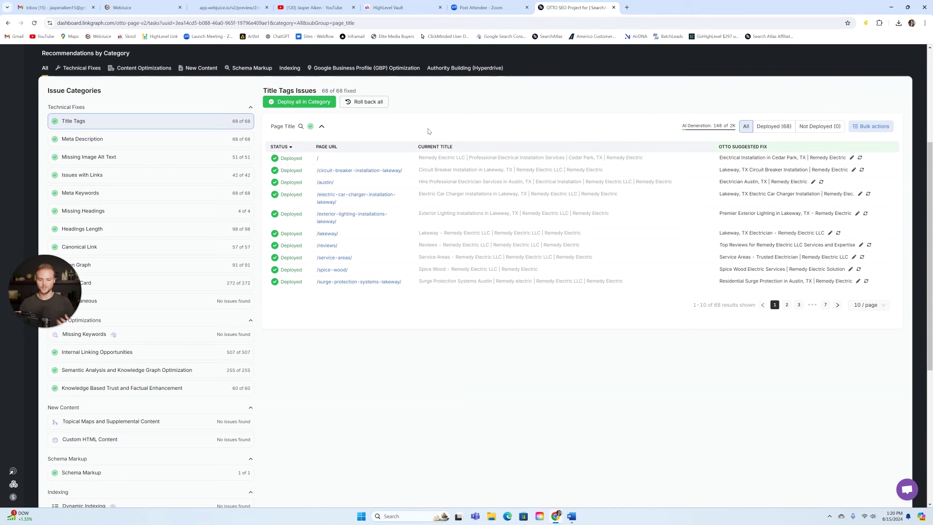
{"action": "scroll", "coordinate": [383, 99], "scroll_direction": "down", "scroll_amount": 2}
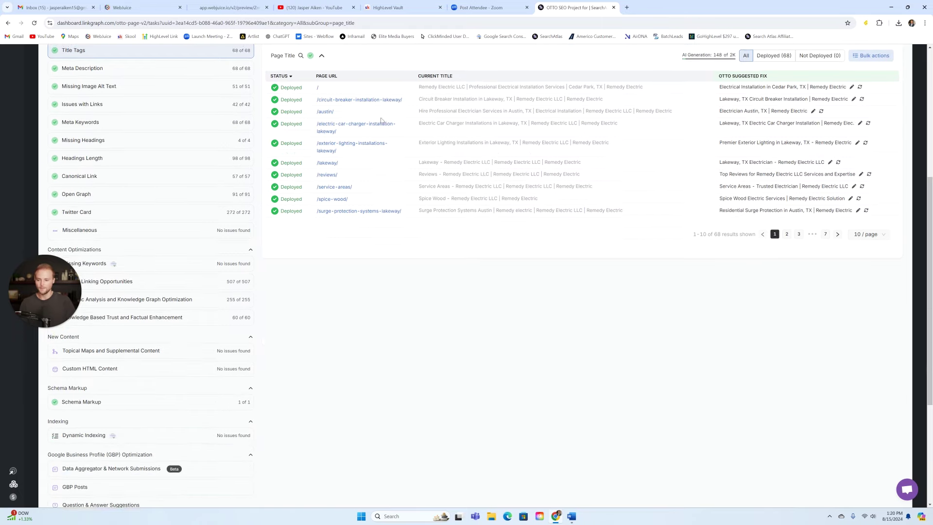
{"action": "scroll", "coordinate": [399, 160], "scroll_direction": "down", "scroll_amount": 2}
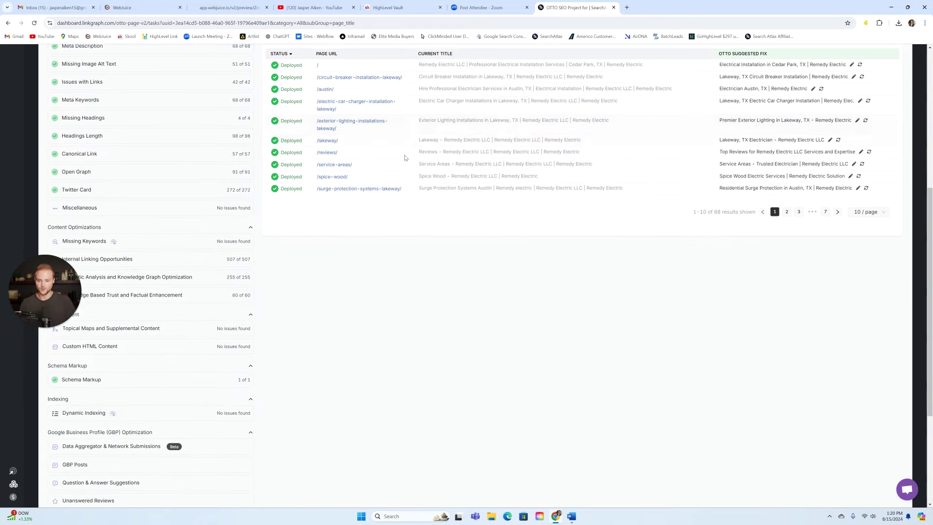
{"action": "scroll", "coordinate": [380, 221], "scroll_direction": "up", "scroll_amount": 6}
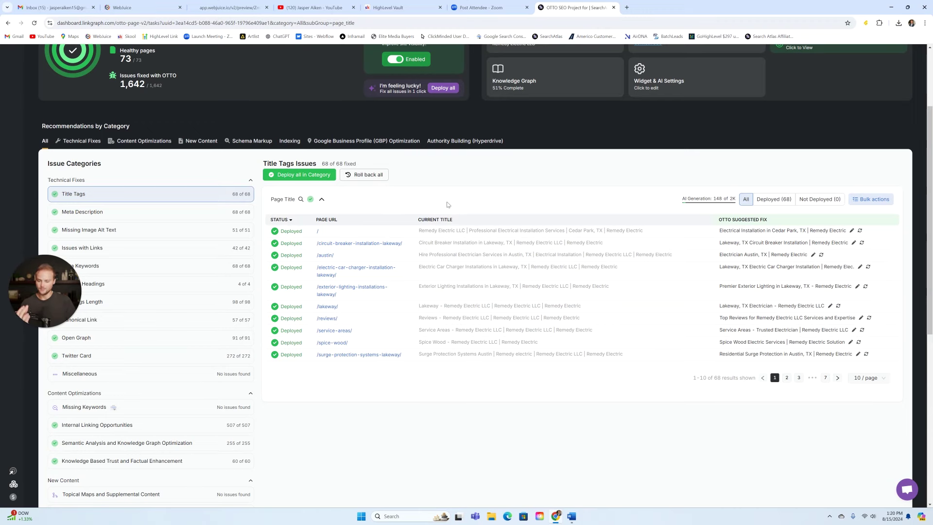
{"action": "scroll", "coordinate": [450, 206], "scroll_direction": "up", "scroll_amount": 3}
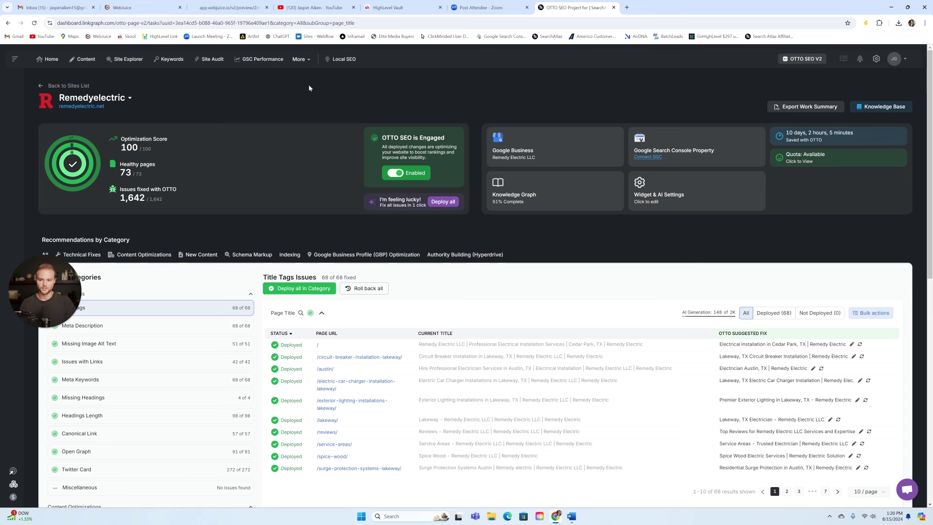
{"action": "mouse_move", "coordinate": [134, 7]}
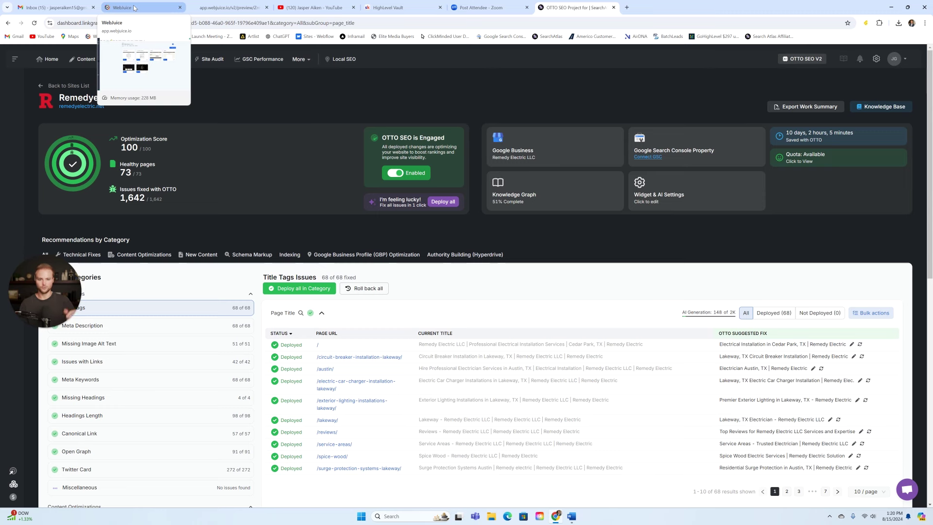
- Switch from Webjuice's Barber Shop pages to the Paws & Claws site preview tab
{"action": "left_click", "coordinate": [135, 7]}
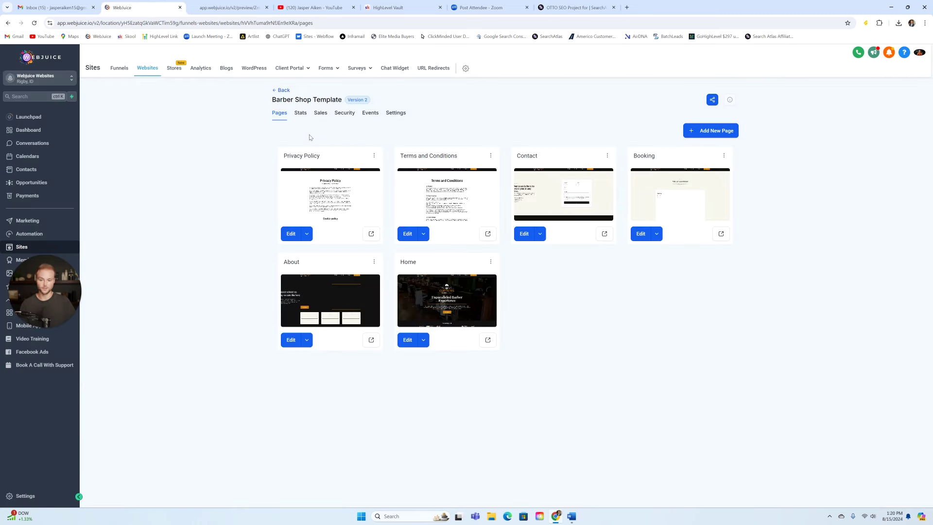
{"action": "key", "text": "ctrl+Tab"}
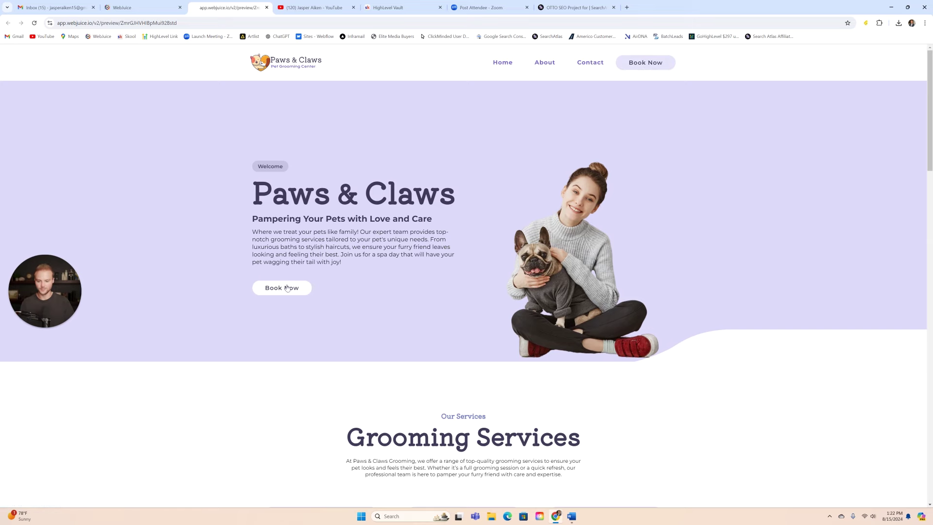
{"action": "scroll", "coordinate": [438, 215], "scroll_direction": "down", "scroll_amount": 1}
{"action": "scroll", "coordinate": [439, 214], "scroll_direction": "down", "scroll_amount": 5}
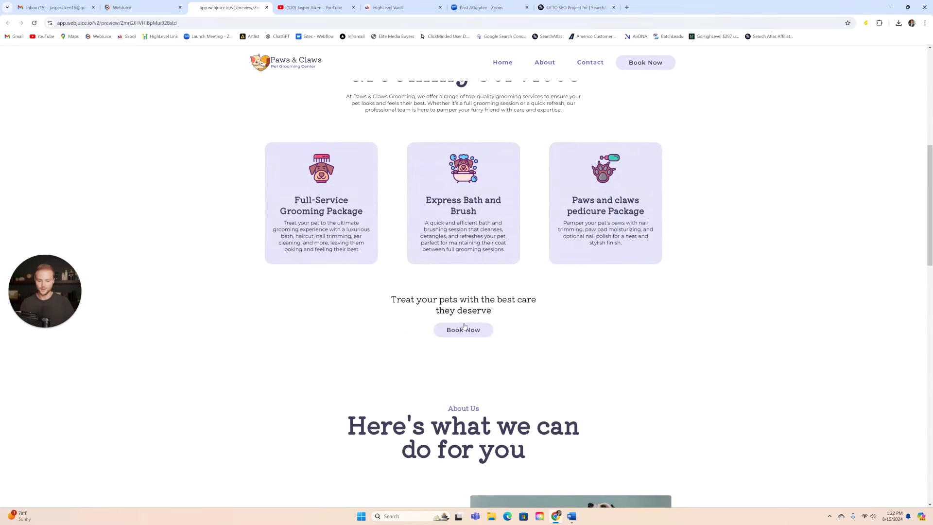
{"action": "scroll", "coordinate": [509, 289], "scroll_direction": "down", "scroll_amount": 9}
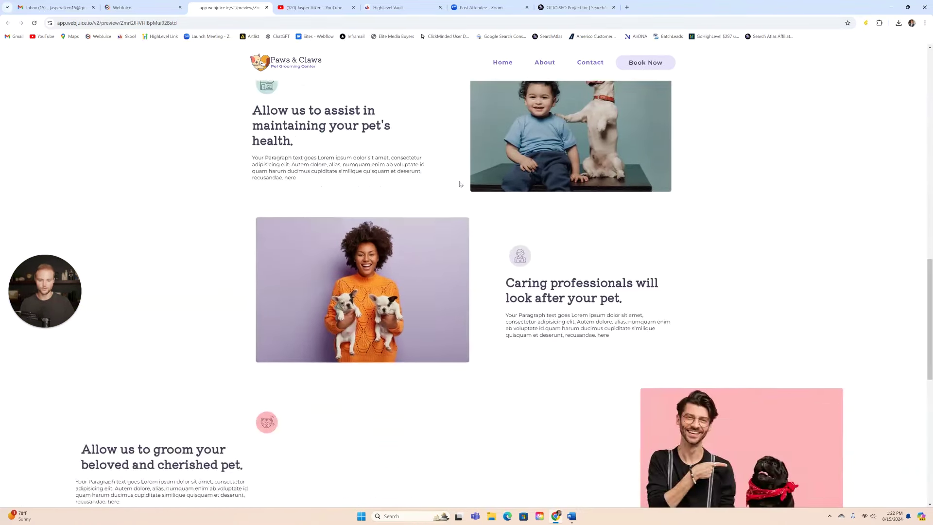
{"action": "scroll", "coordinate": [462, 193], "scroll_direction": "up", "scroll_amount": 1}
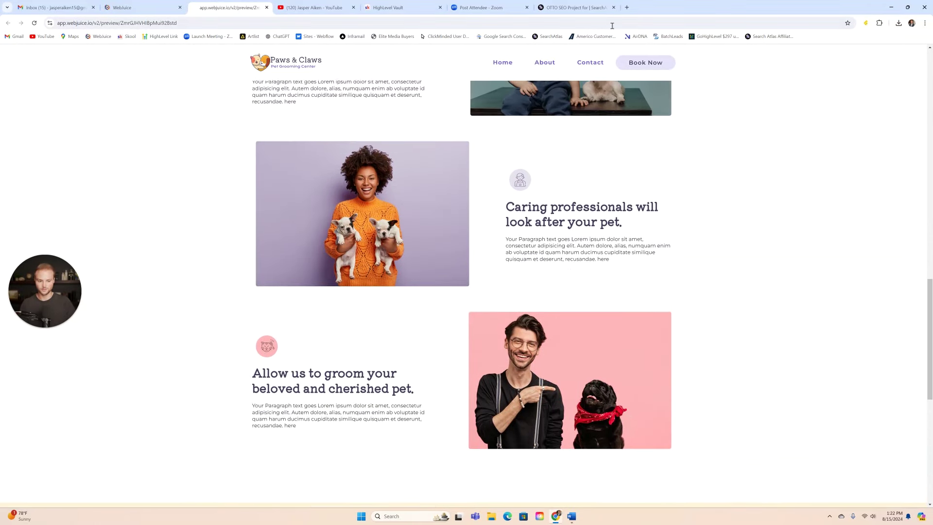
{"action": "left_click", "coordinate": [640, 66]}
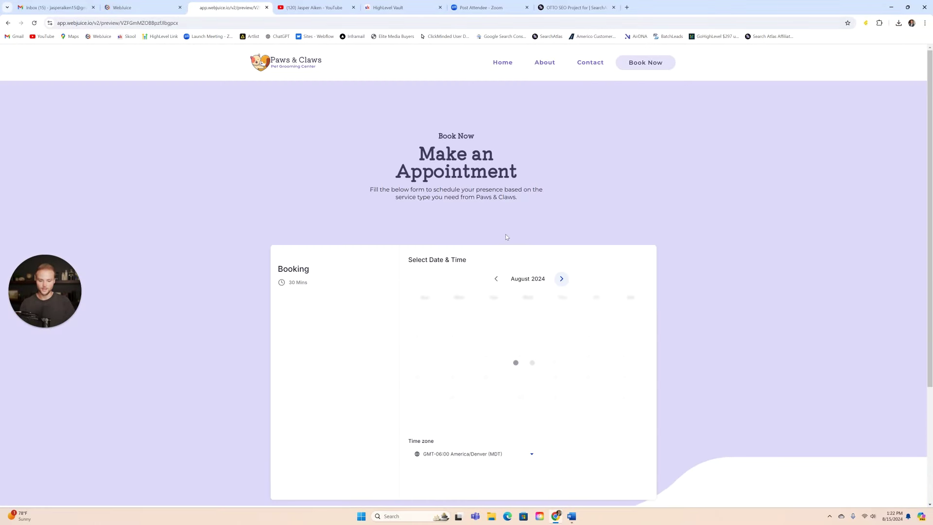
{"action": "scroll", "coordinate": [485, 199], "scroll_direction": "down", "scroll_amount": 1}
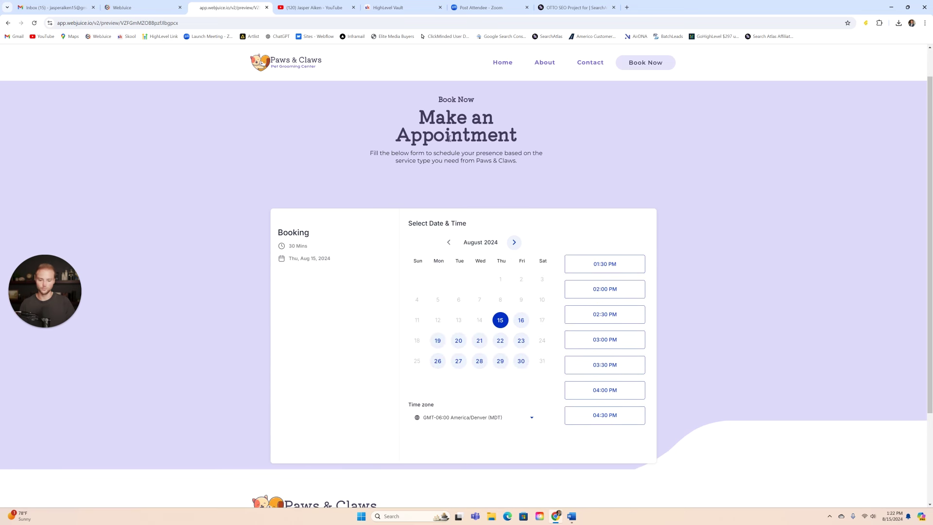
{"action": "scroll", "coordinate": [515, 204], "scroll_direction": "up", "scroll_amount": 1}
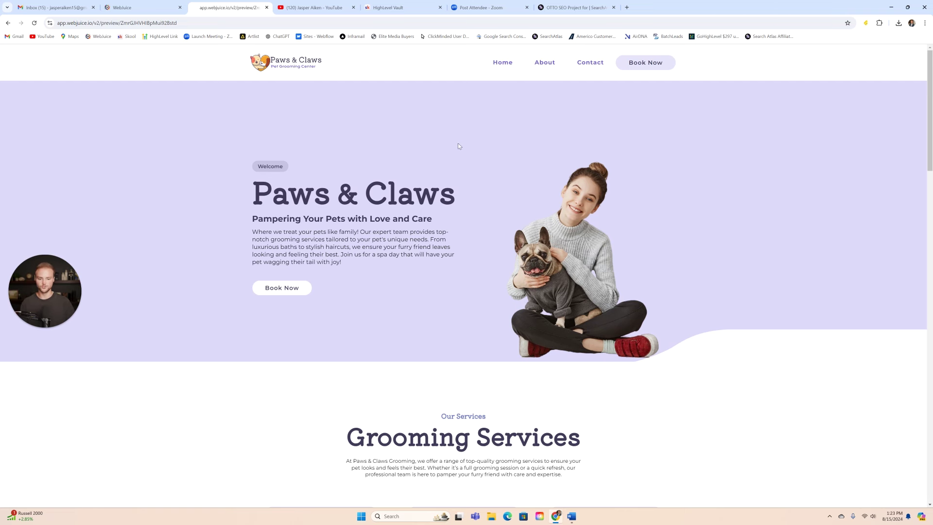
{"action": "right_click", "coordinate": [426, 139]}
- Preview the Paws & Claws home page in DevTools' mobile device view, then close DevTools
{"action": "left_click", "coordinate": [439, 319]}
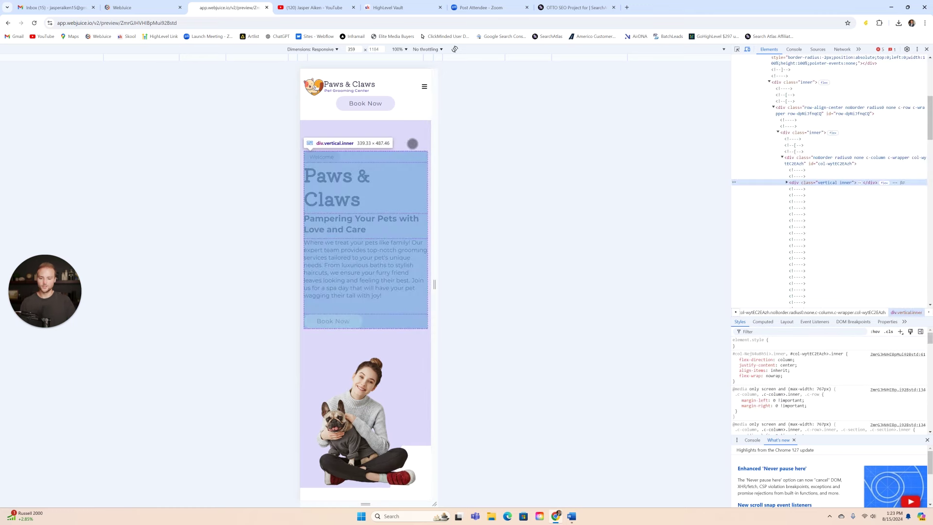
{"action": "scroll", "coordinate": [413, 133], "scroll_direction": "down", "scroll_amount": 6}
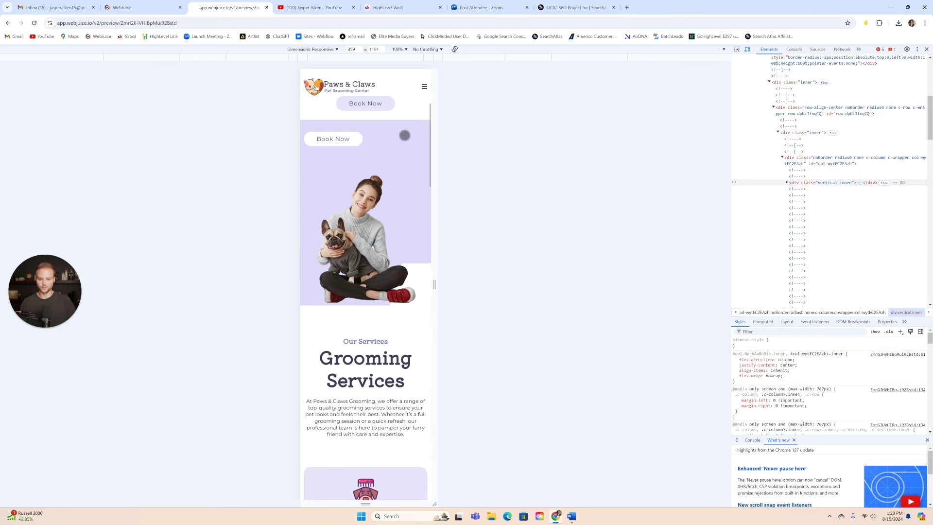
{"action": "scroll", "coordinate": [412, 144], "scroll_direction": "down", "scroll_amount": 4}
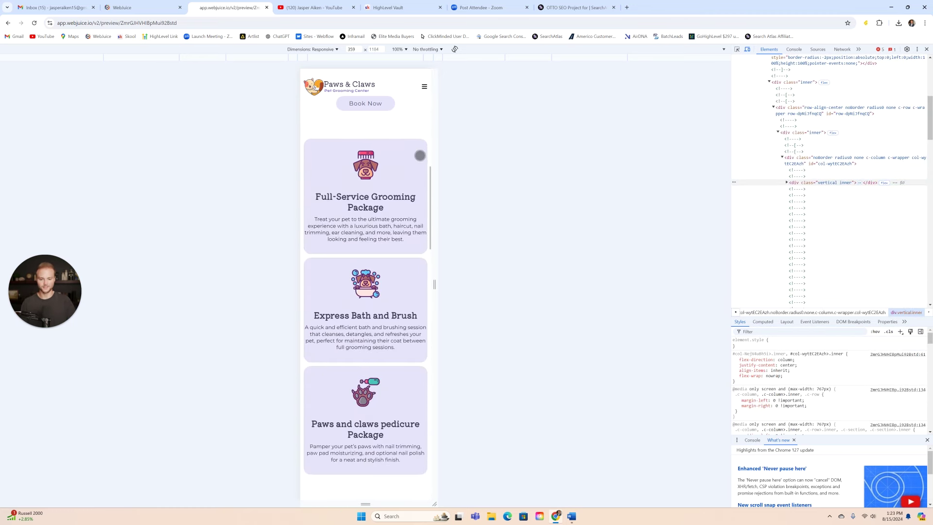
{"action": "scroll", "coordinate": [403, 174], "scroll_direction": "down", "scroll_amount": 3}
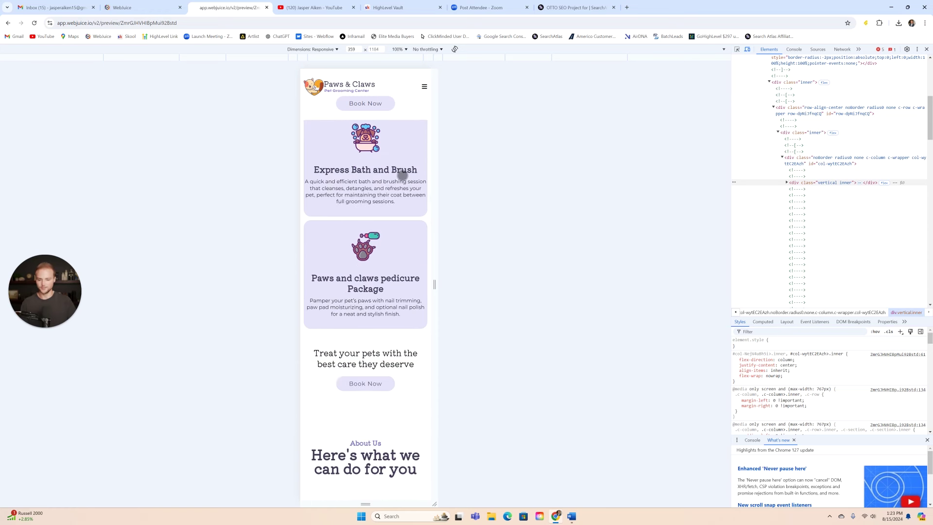
{"action": "scroll", "coordinate": [401, 162], "scroll_direction": "down", "scroll_amount": 5}
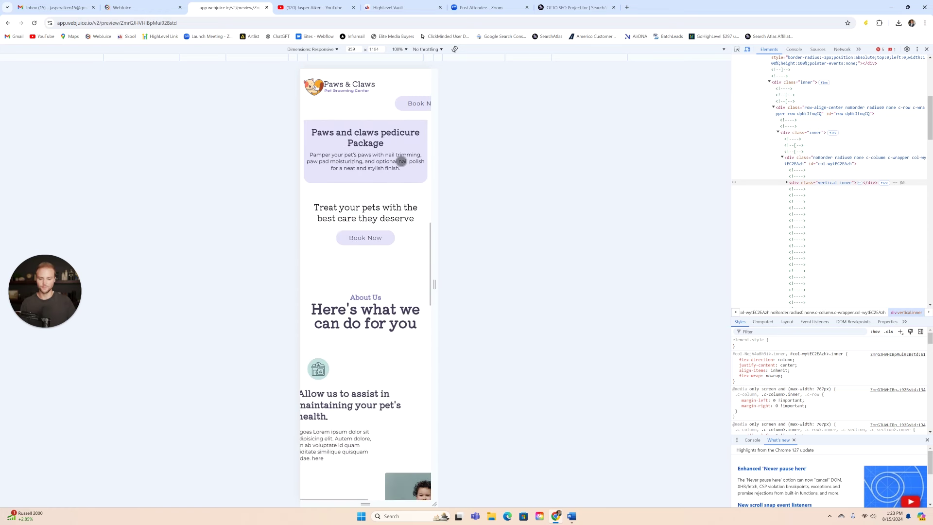
{"action": "scroll", "coordinate": [401, 163], "scroll_direction": "up", "scroll_amount": 2}
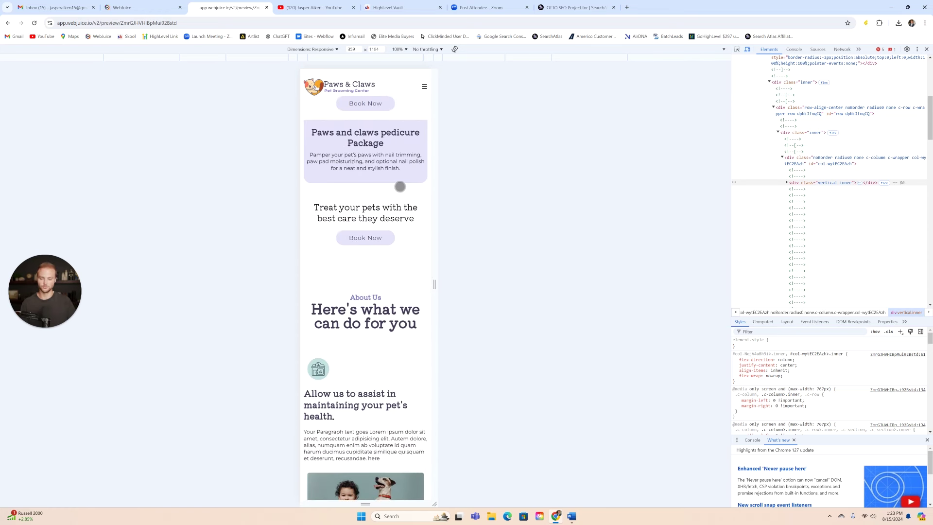
{"action": "scroll", "coordinate": [399, 187], "scroll_direction": "down", "scroll_amount": 4}
{"action": "scroll", "coordinate": [398, 180], "scroll_direction": "up", "scroll_amount": 2}
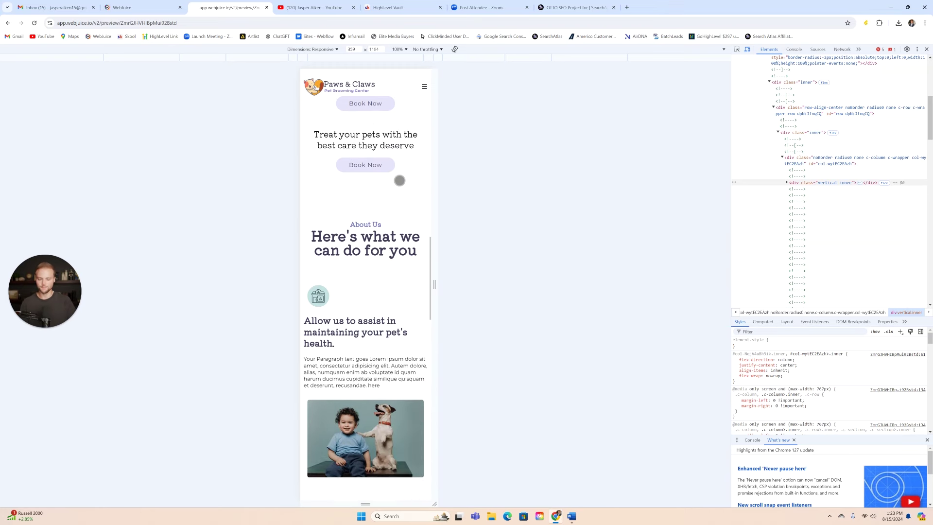
{"action": "scroll", "coordinate": [399, 181], "scroll_direction": "up", "scroll_amount": 15}
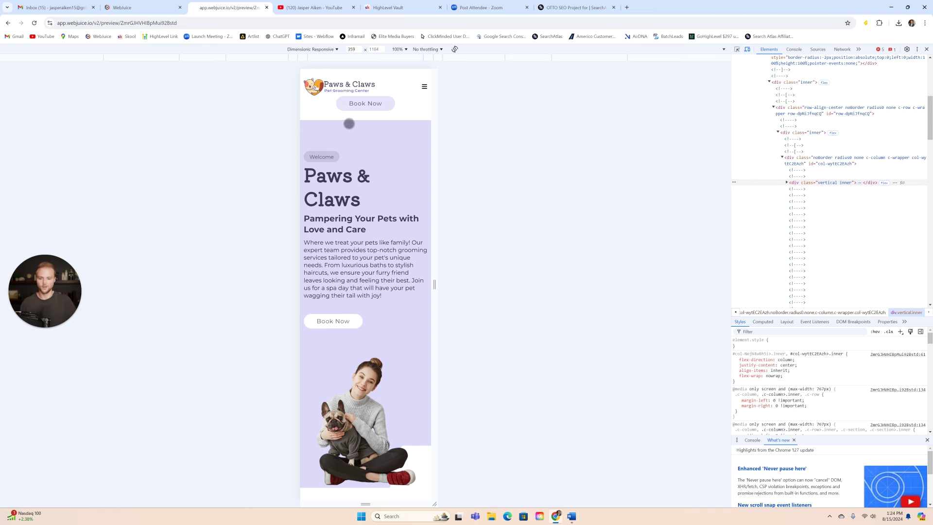
{"action": "key", "text": "F12"}
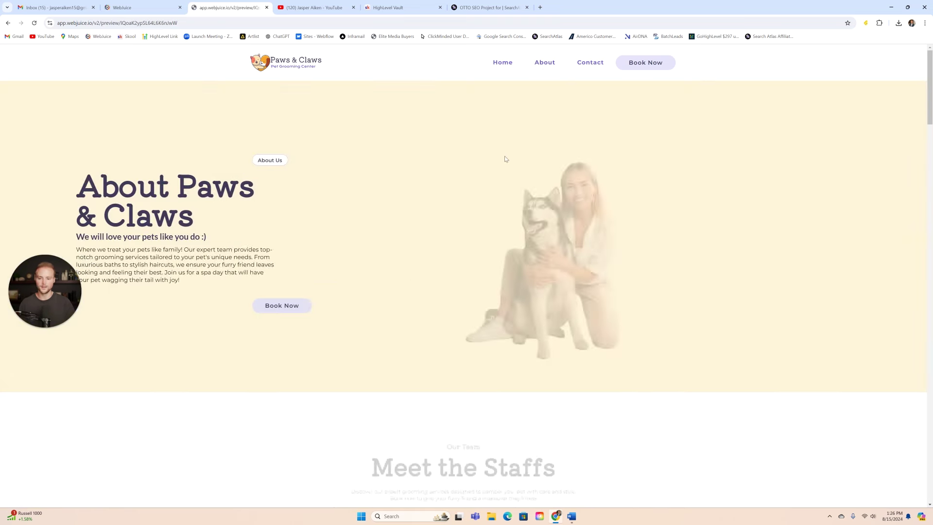
- Browse the Paws & Claws About page, then view the Contact page and its message form
{"action": "scroll", "coordinate": [335, 268], "scroll_direction": "down", "scroll_amount": 2}
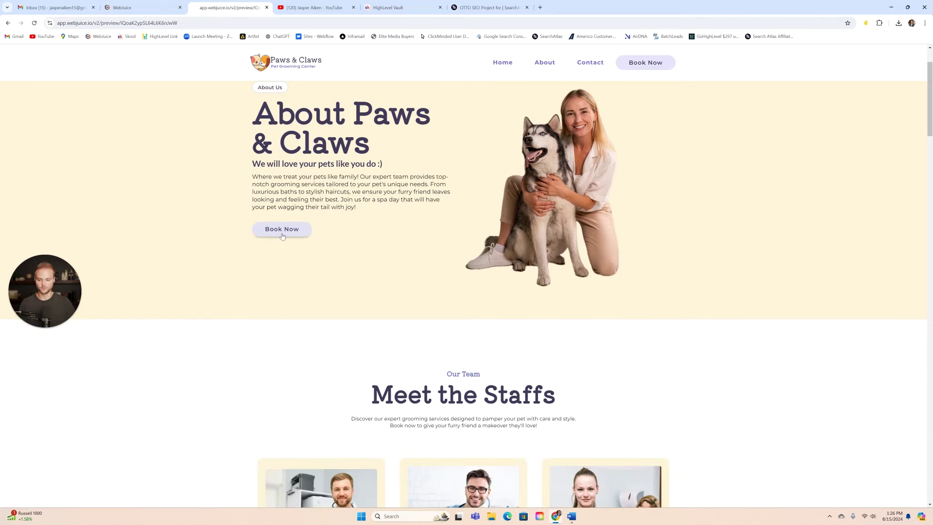
{"action": "scroll", "coordinate": [462, 223], "scroll_direction": "down", "scroll_amount": 3}
{"action": "scroll", "coordinate": [462, 222], "scroll_direction": "down", "scroll_amount": 12}
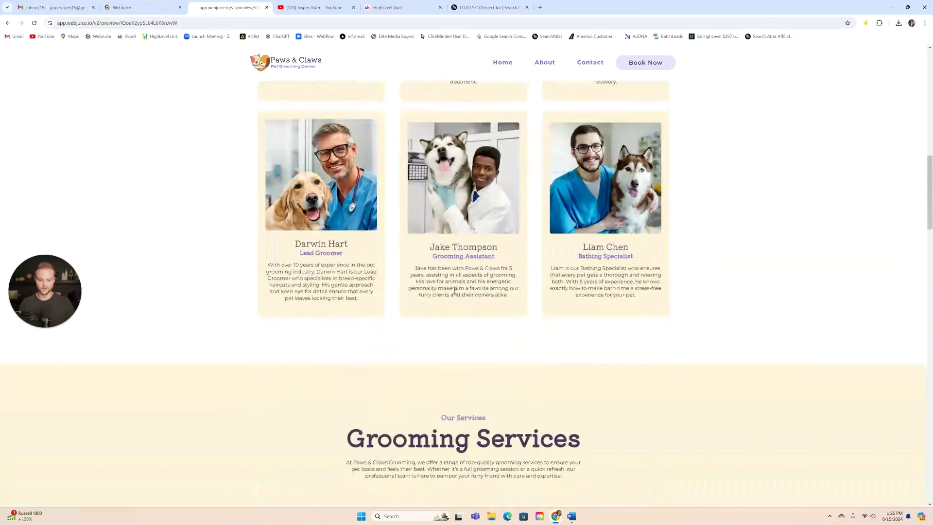
{"action": "scroll", "coordinate": [479, 265], "scroll_direction": "down", "scroll_amount": 5}
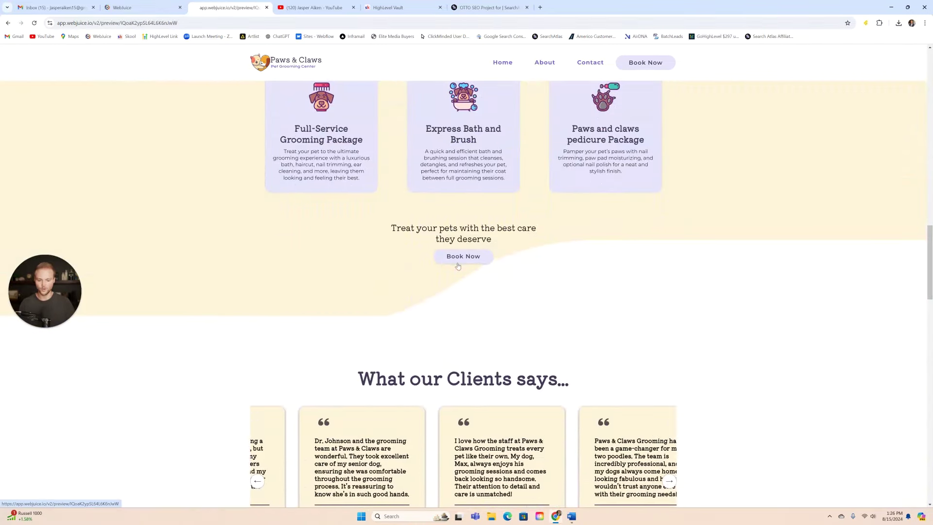
{"action": "scroll", "coordinate": [551, 290], "scroll_direction": "up", "scroll_amount": 20}
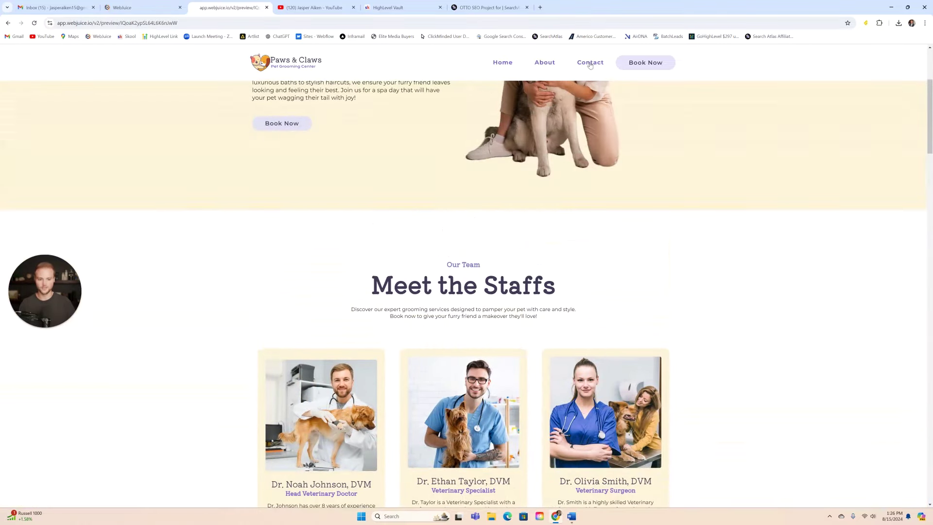
{"action": "left_click", "coordinate": [590, 63]}
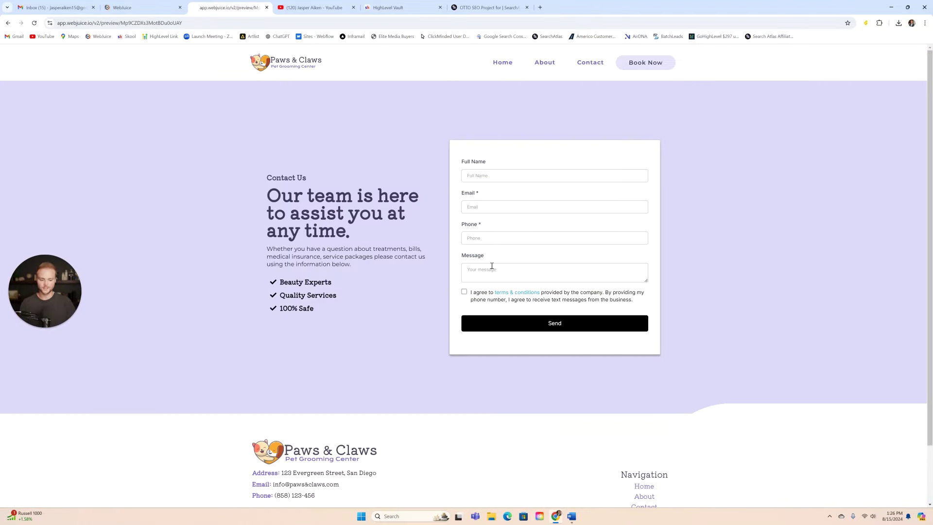
{"action": "scroll", "coordinate": [443, 136], "scroll_direction": "down", "scroll_amount": 2}
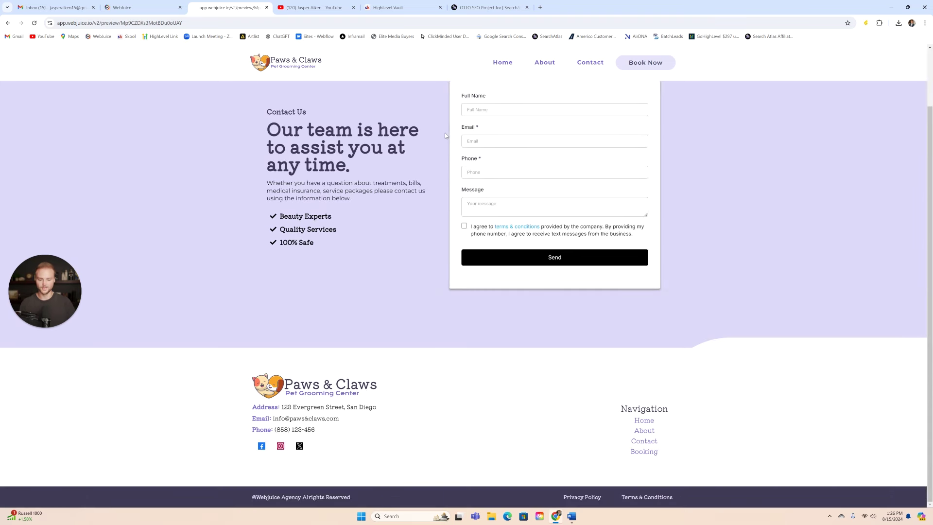
{"action": "scroll", "coordinate": [445, 132], "scroll_direction": "up", "scroll_amount": 2}
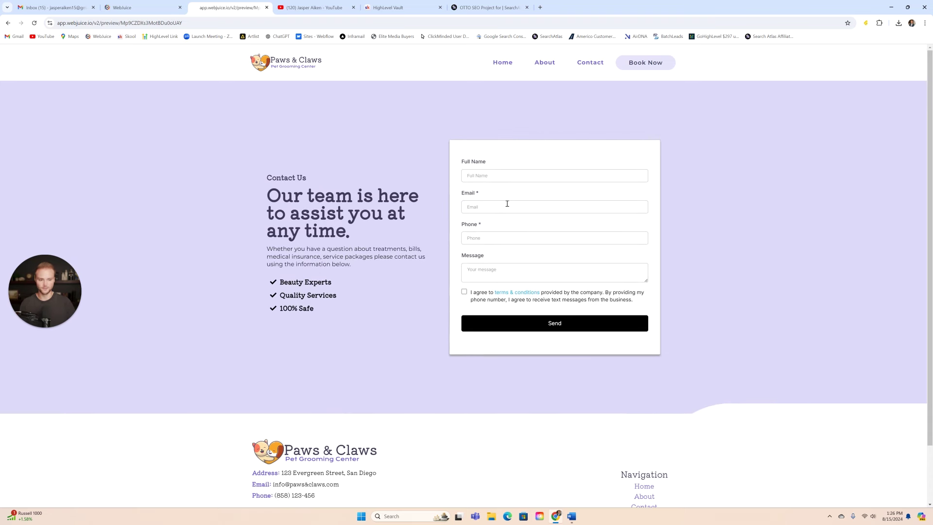
- Return to Home, preview the Cutters Avenue barber template, and select its web address
{"action": "left_click", "coordinate": [498, 66]}
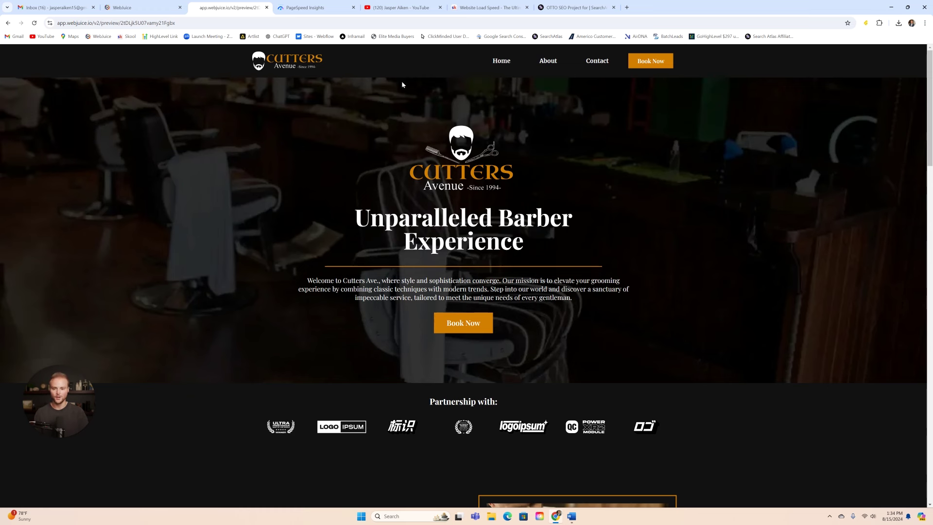
{"action": "left_click", "coordinate": [191, 24]}
{"action": "key", "text": "ctrl+c"}
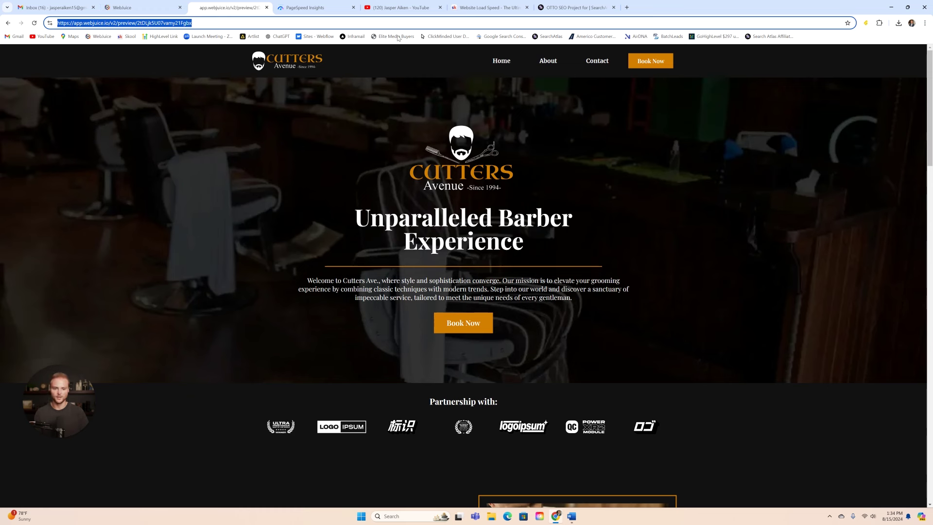
- Paste the Cutters Avenue preview URL into PageSpeed Insights and run the analysis
{"action": "key", "text": "ctrl+Tab"}
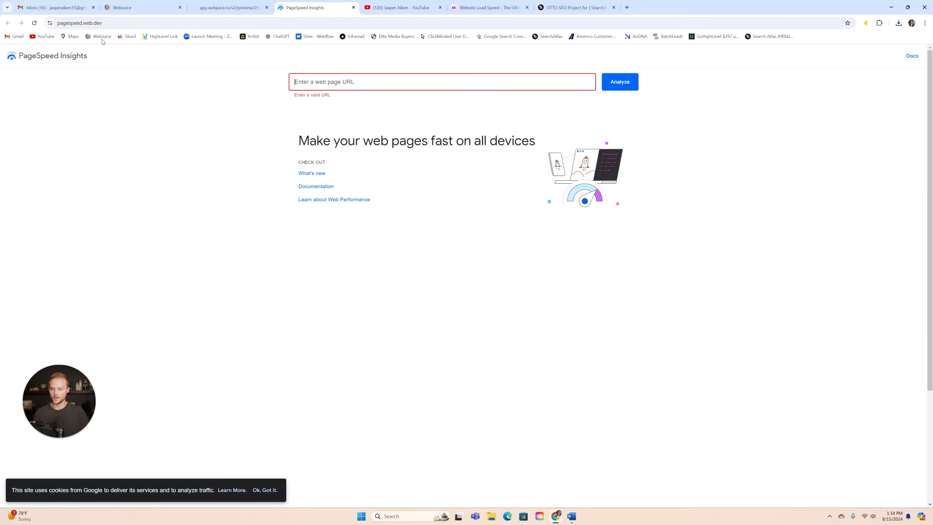
{"action": "left_click", "coordinate": [298, 83]}
{"action": "key", "text": "ctrl+v"}
{"action": "left_click", "coordinate": [616, 84]}
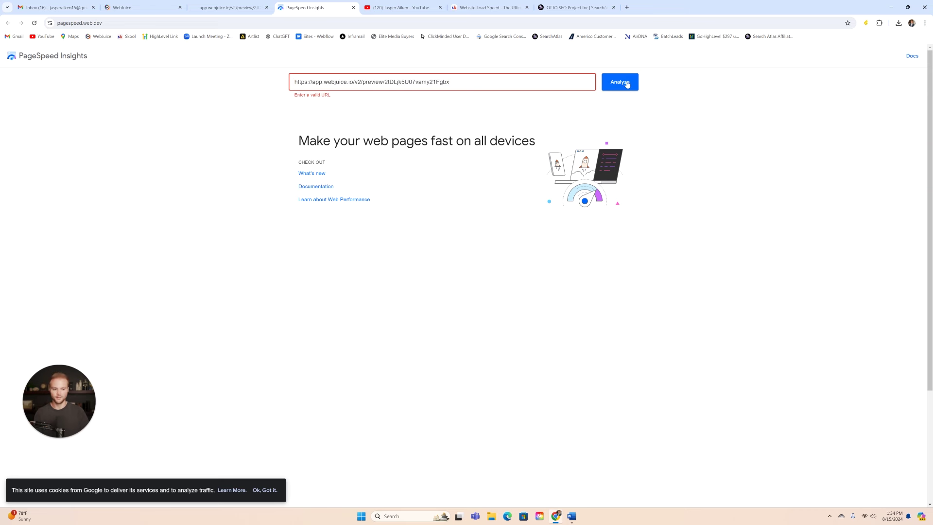